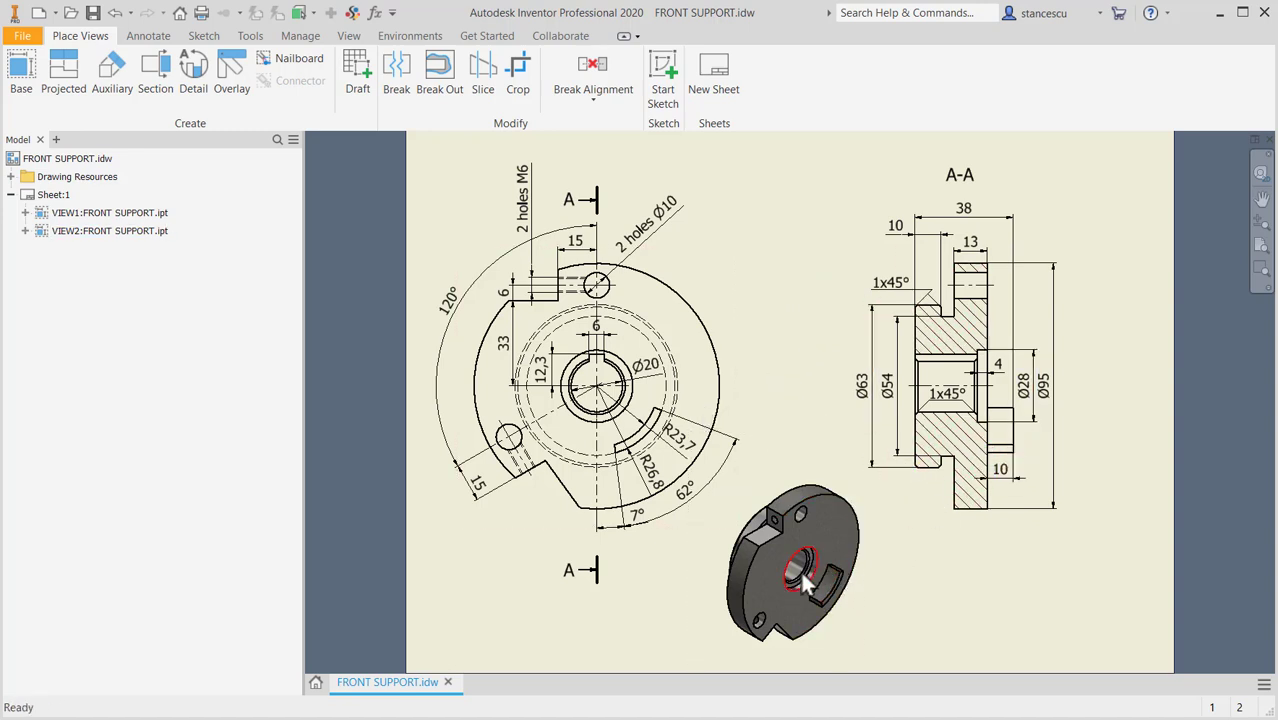
- Examine the isometric view of the front support up close, and return to the full drawing sheet
scroll(809, 592, up, 8)
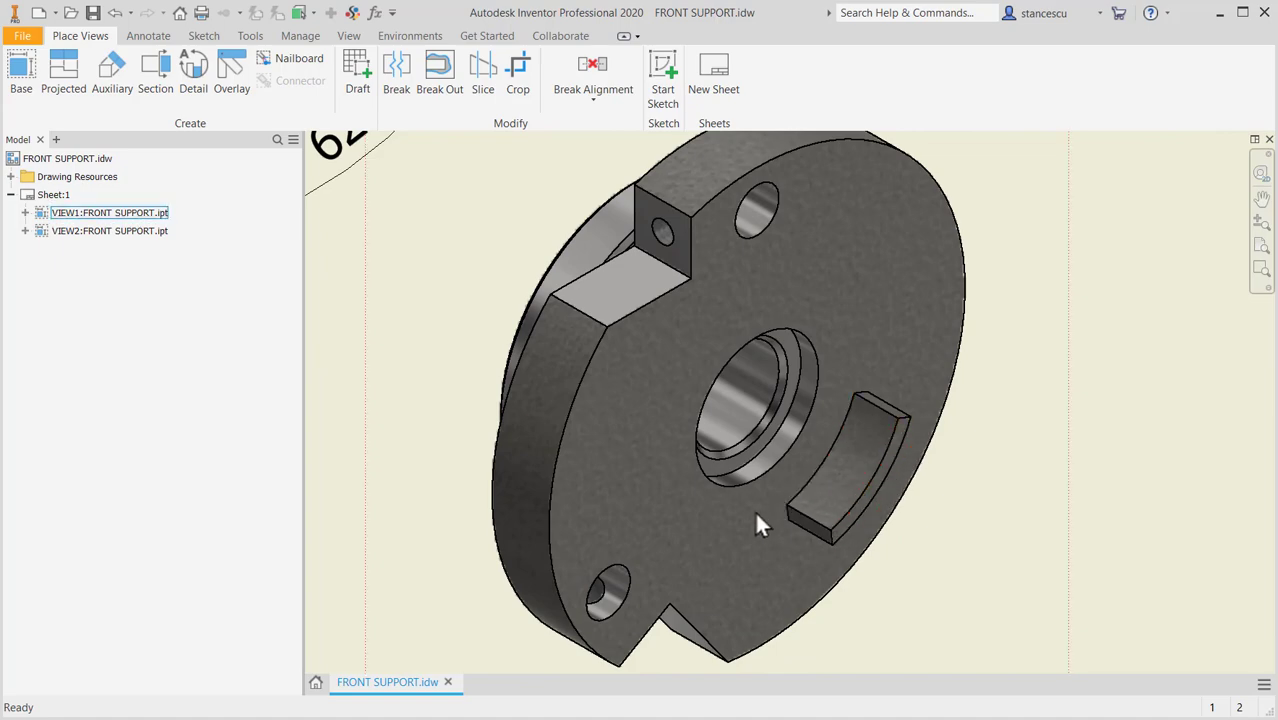
scroll(754, 509, down, 3)
scroll(754, 509, down, 3)
middle_drag(745, 501, 817, 613)
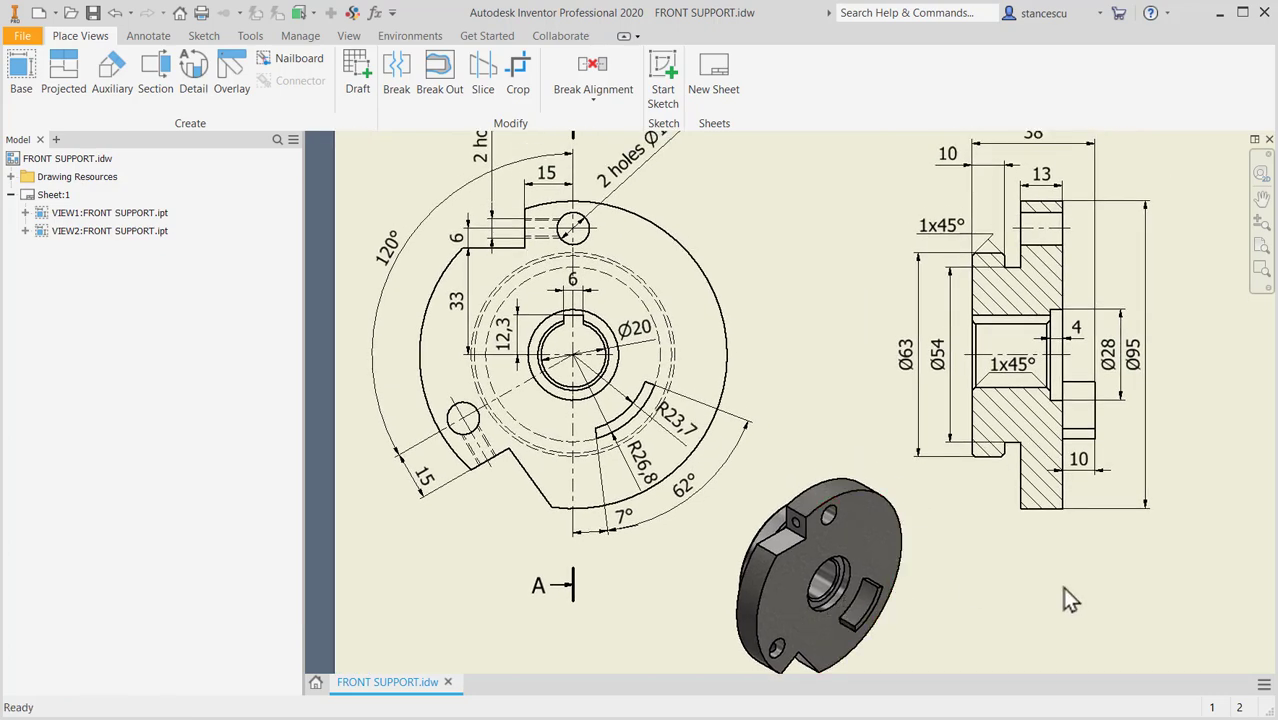
key(Home)
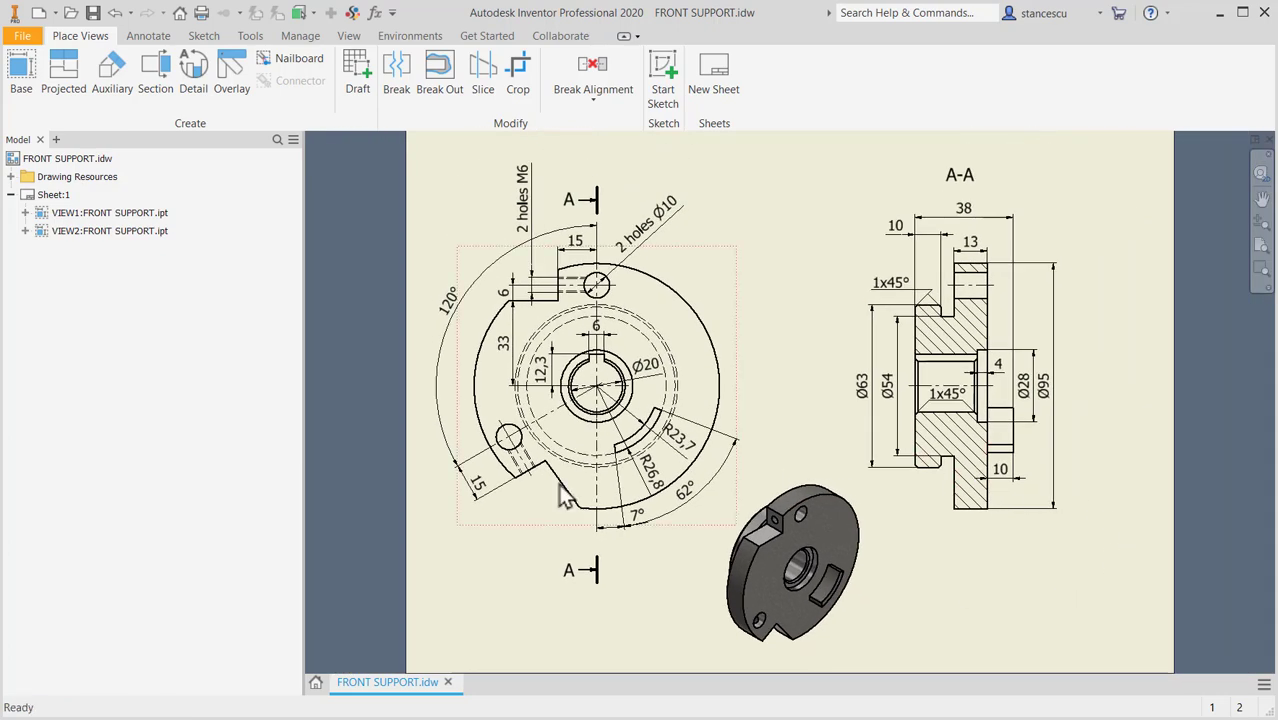
- Create a new part from the metric Standard (mm).ipt template and start a 2D sketch on the XY plane
click(39, 13)
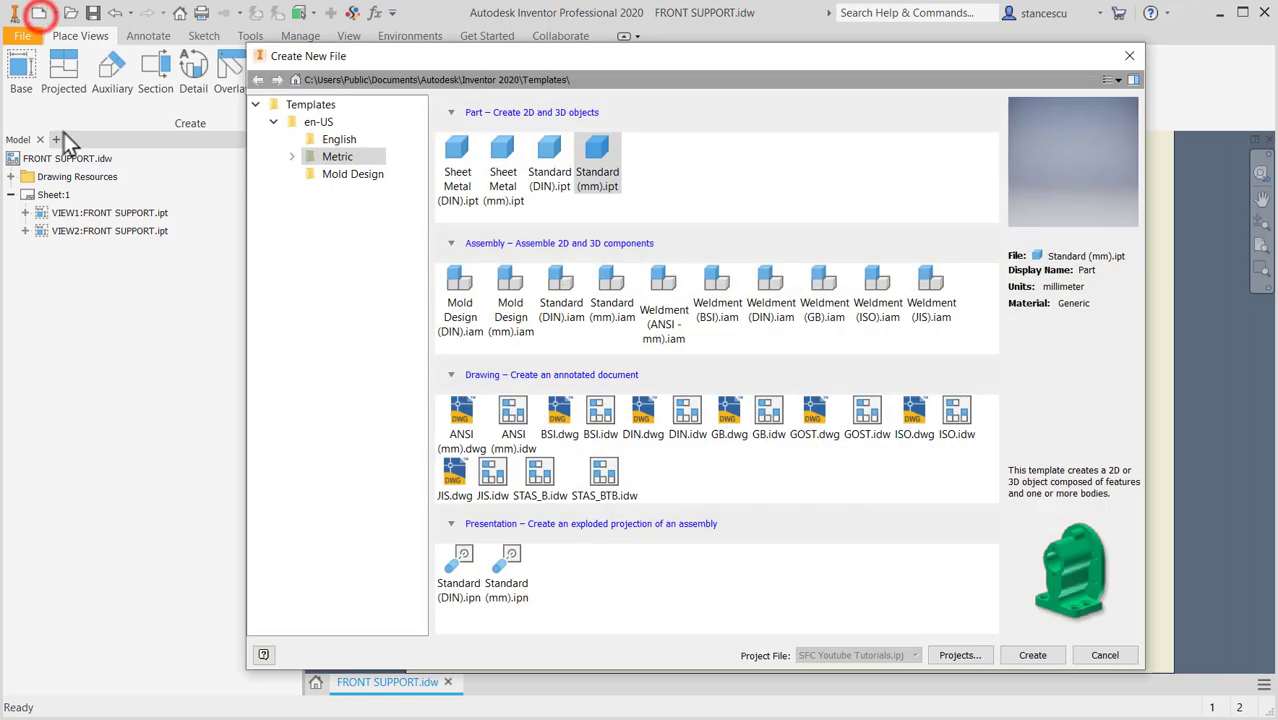
double_click(597, 170)
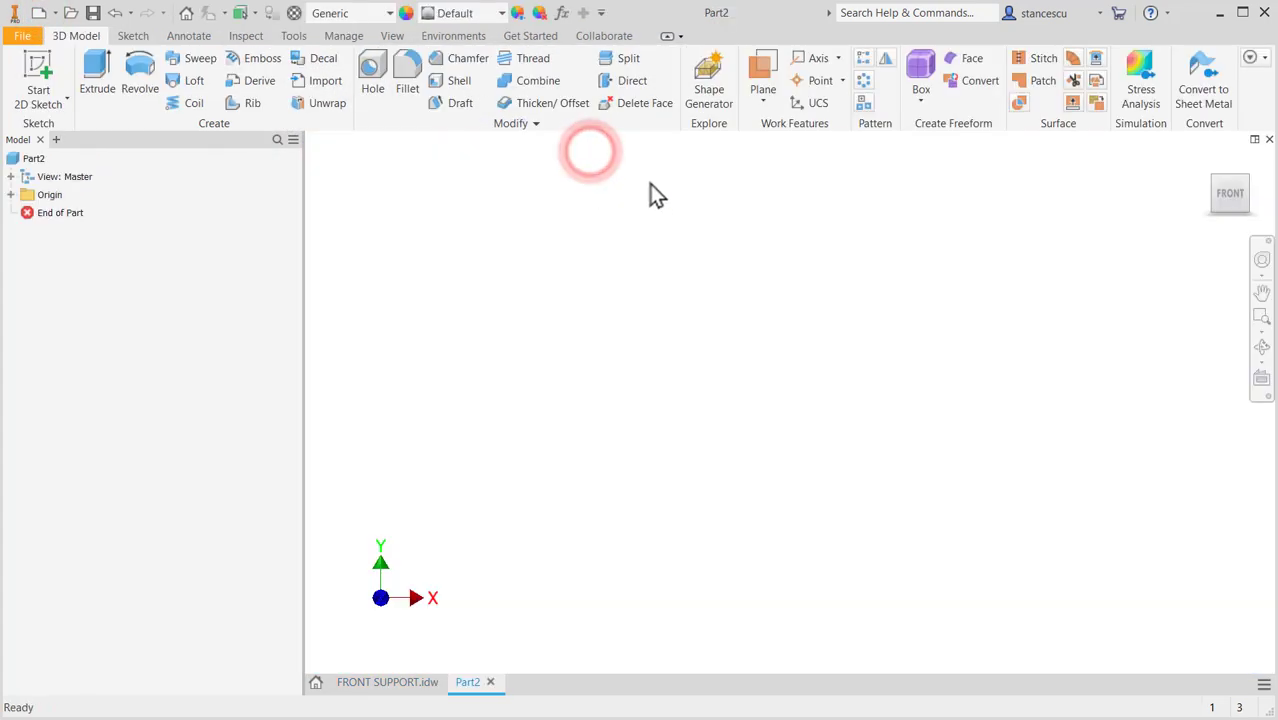
click(30, 80)
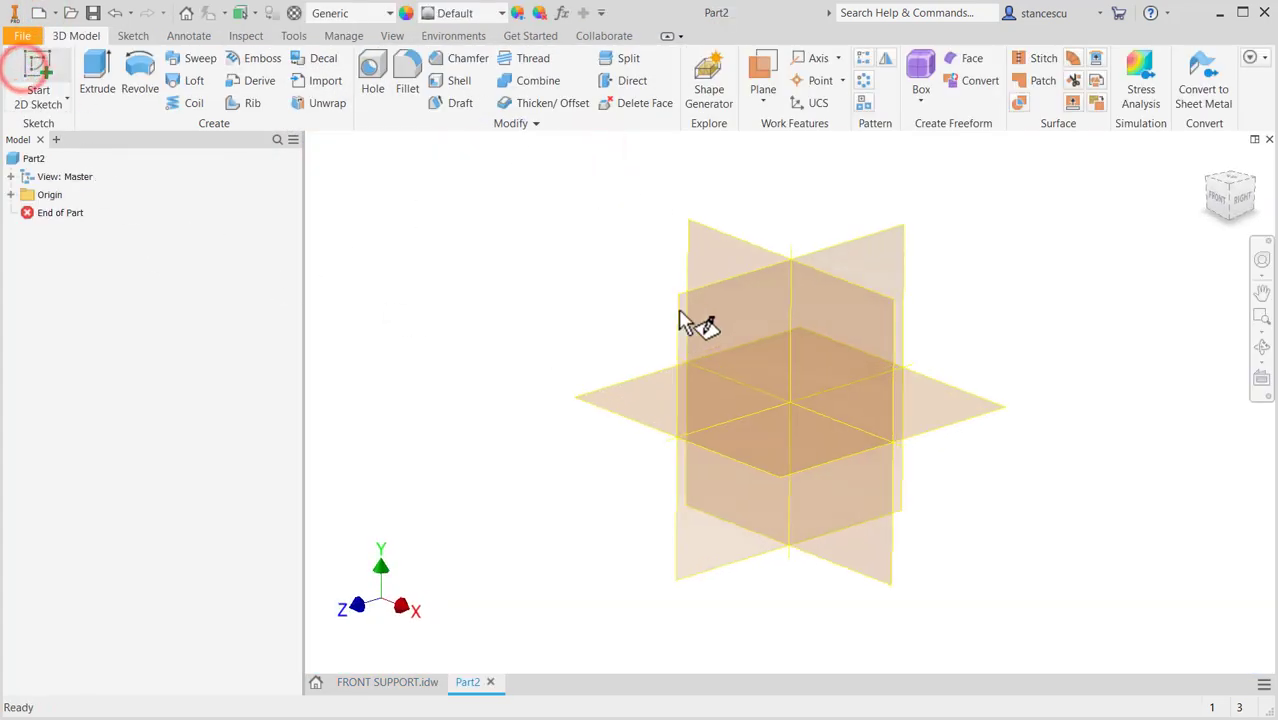
click(741, 248)
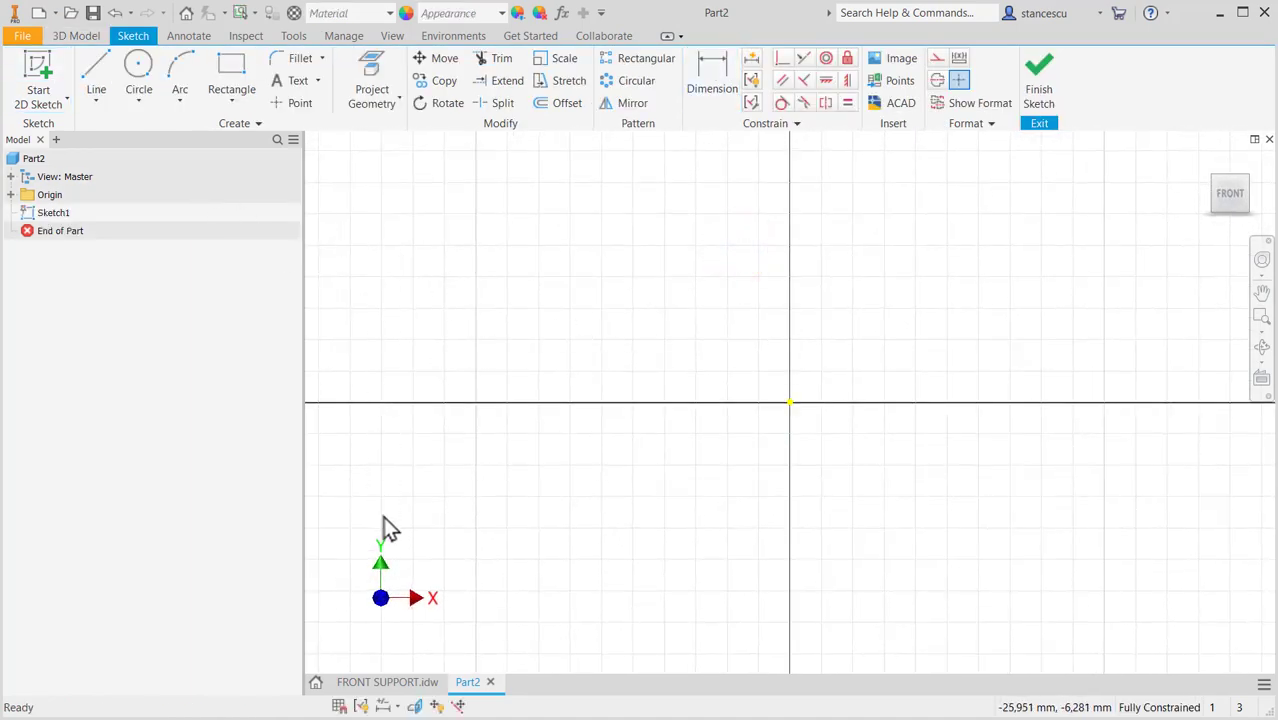
- Check section A-A in the FRONT SUPPORT drawing and sketch its stepped outer half-profile in Part2 from the origin, about 7.6 mm wide and 13.3 mm high
click(400, 685)
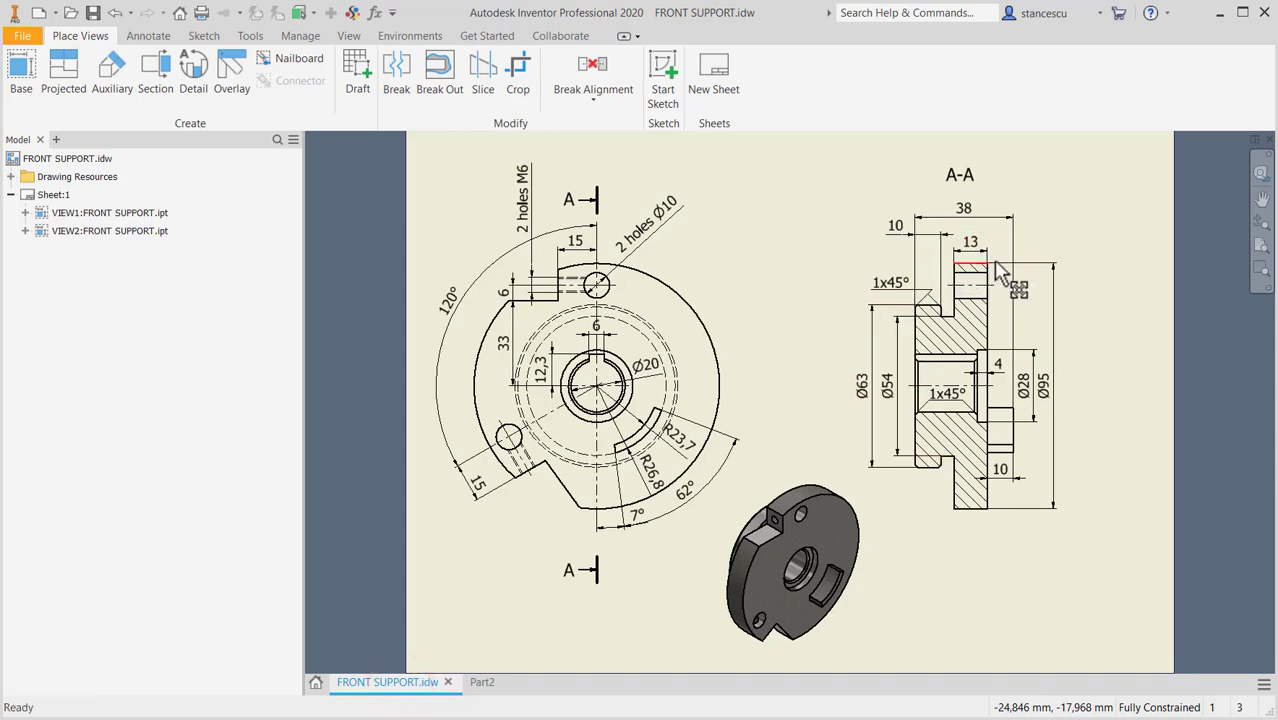
click(997, 368)
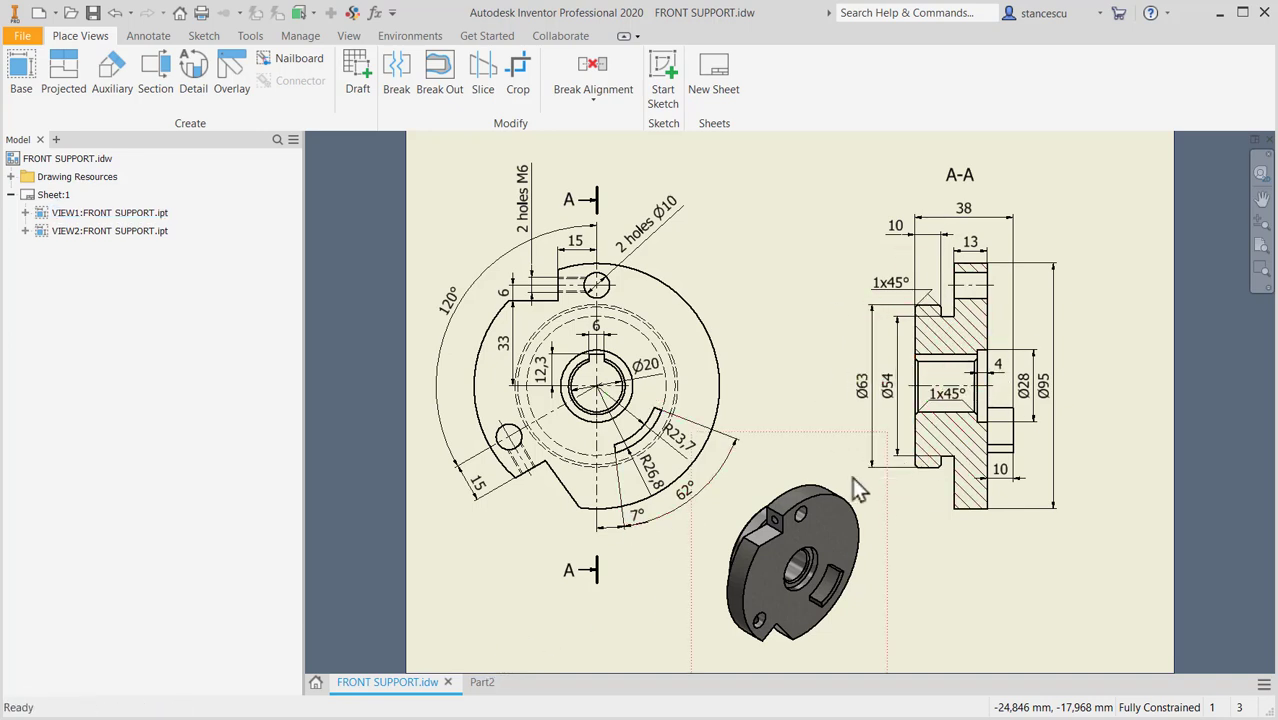
click(482, 681)
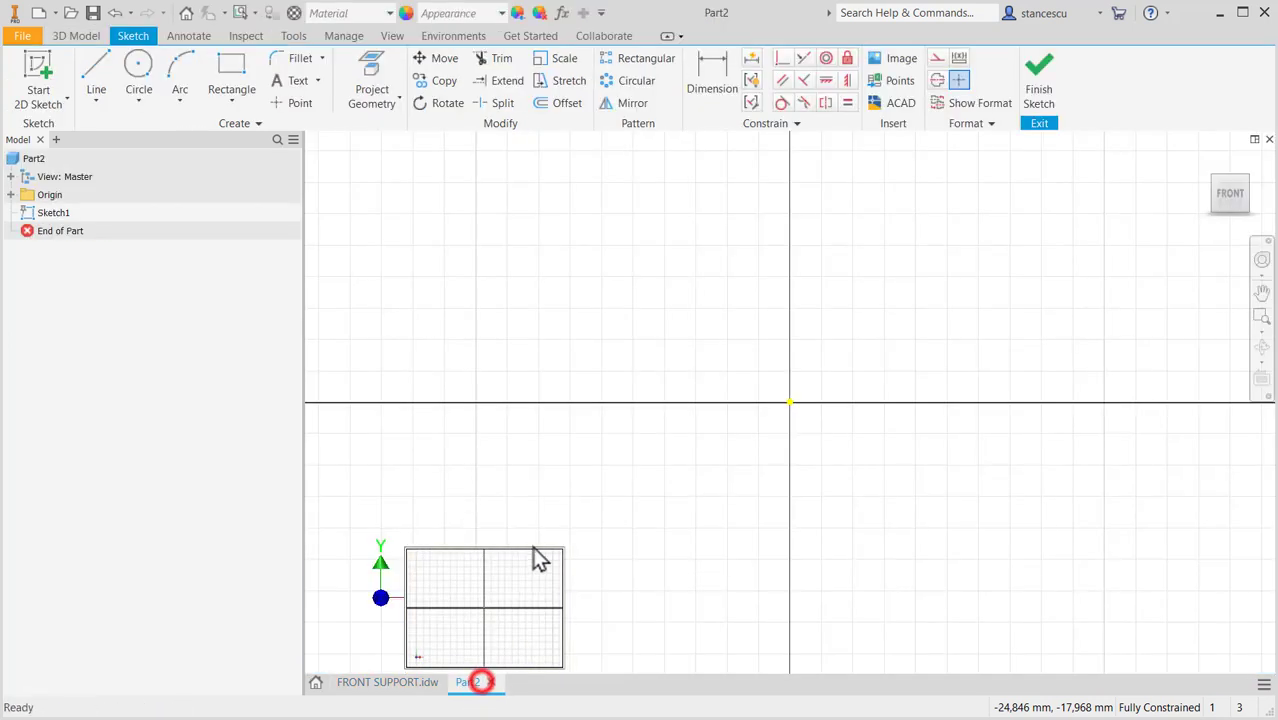
click(98, 72)
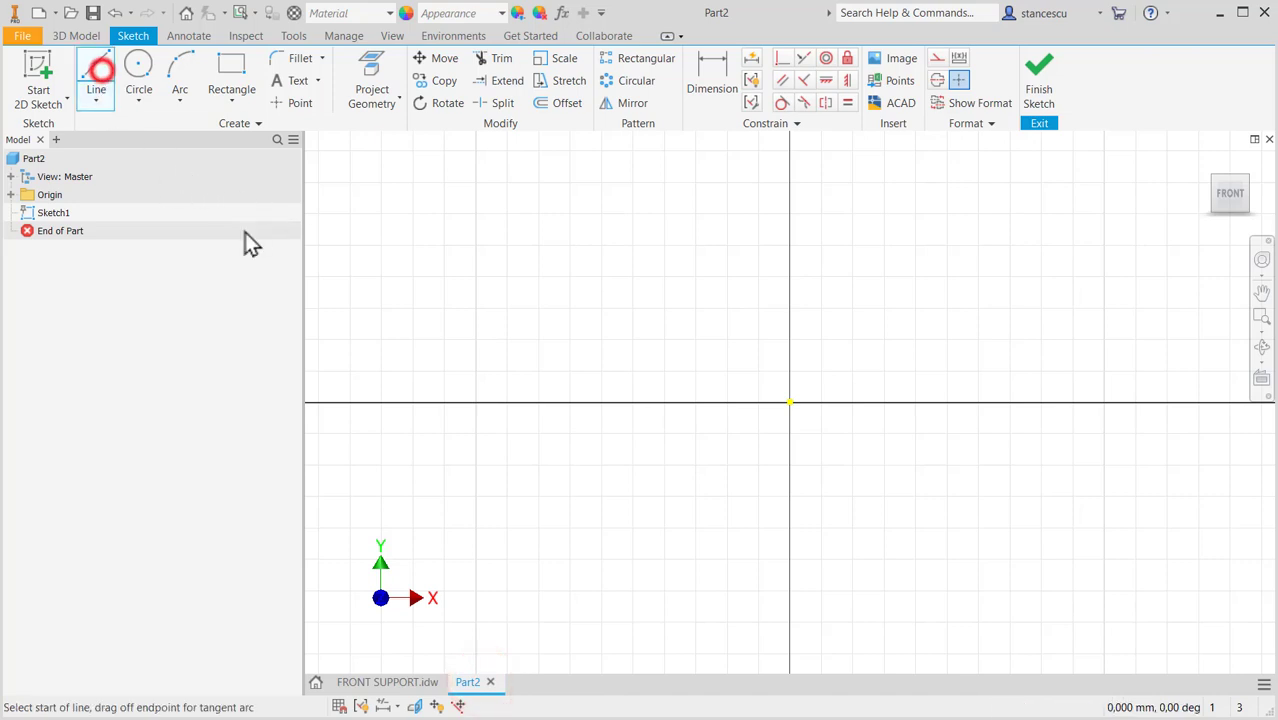
click(790, 402)
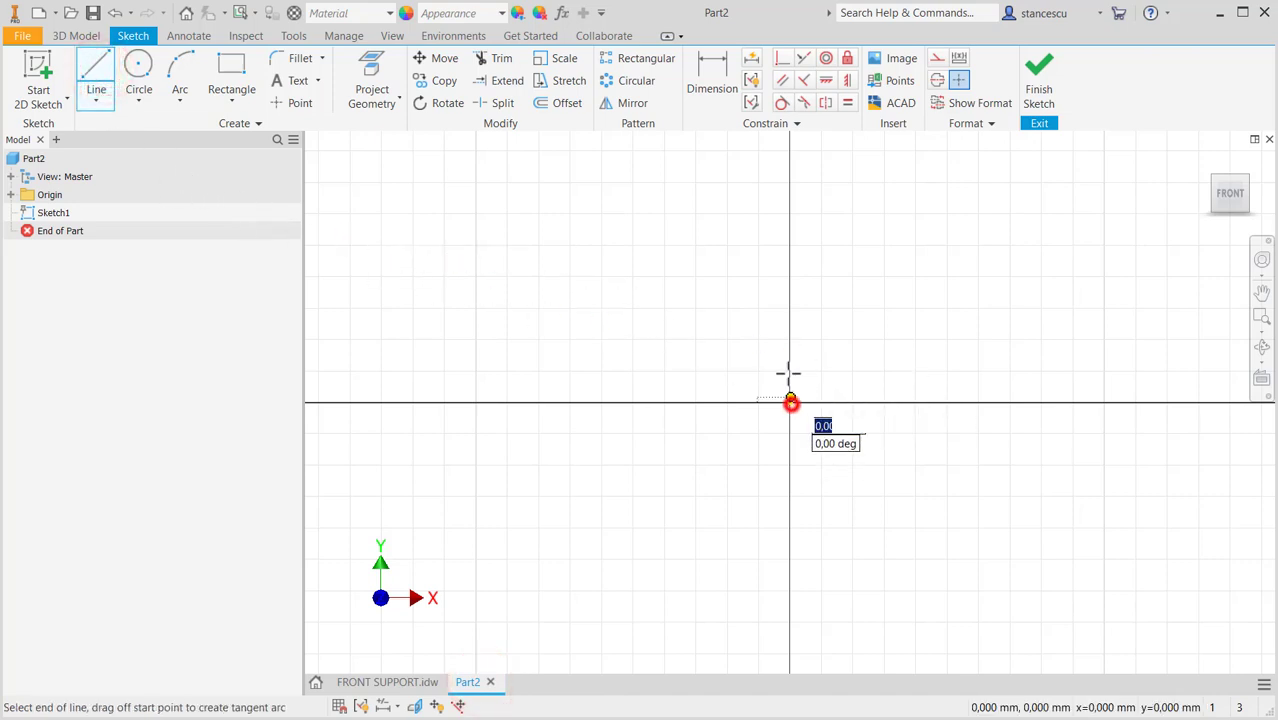
click(790, 235)
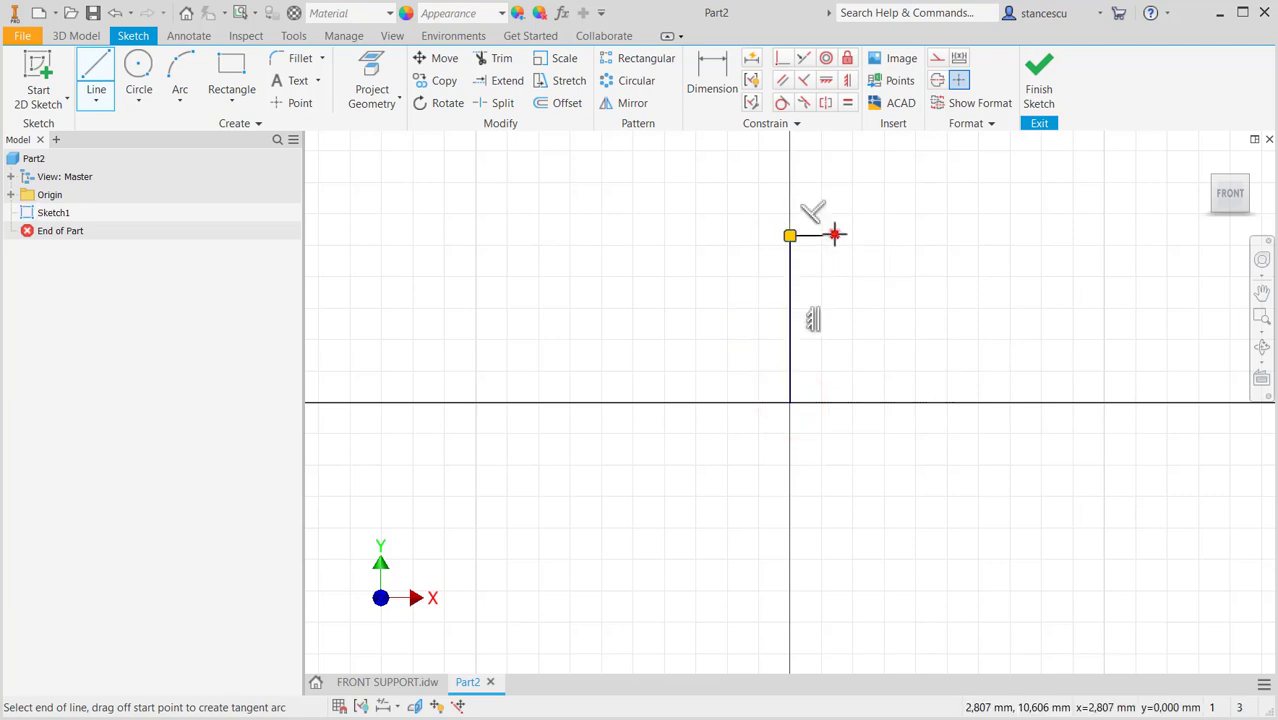
click(834, 235)
click(834, 248)
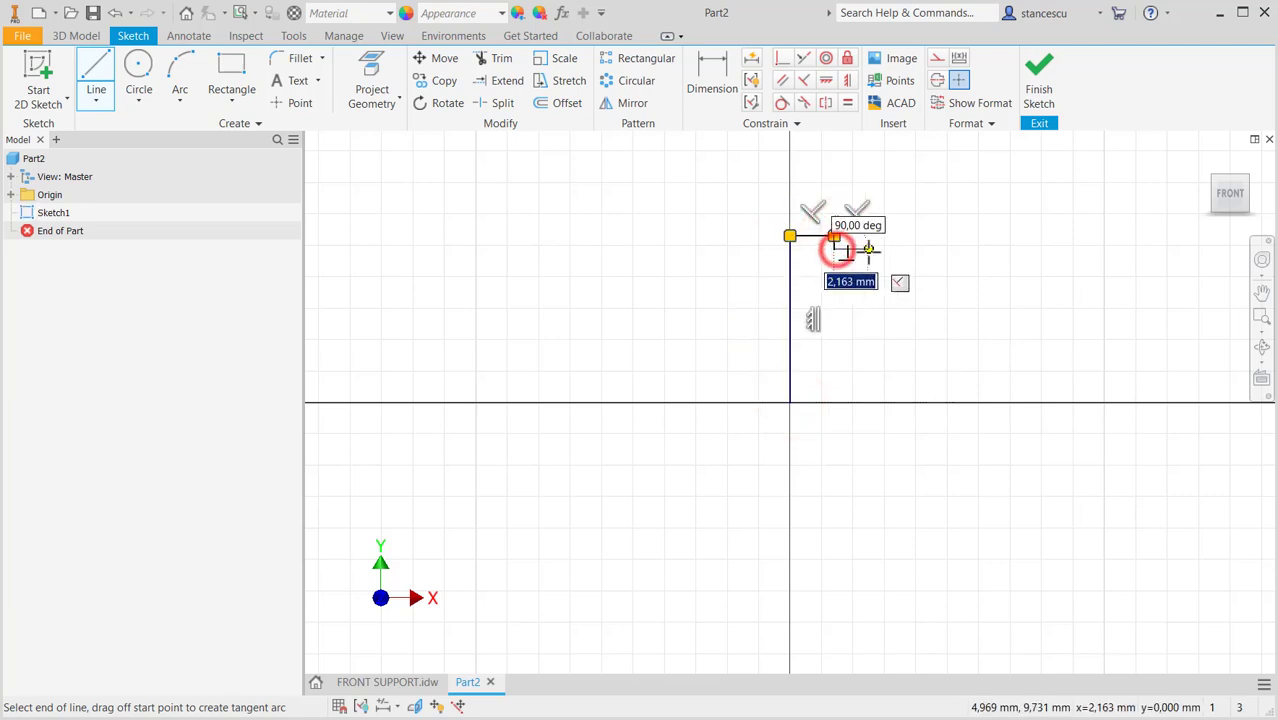
click(869, 249)
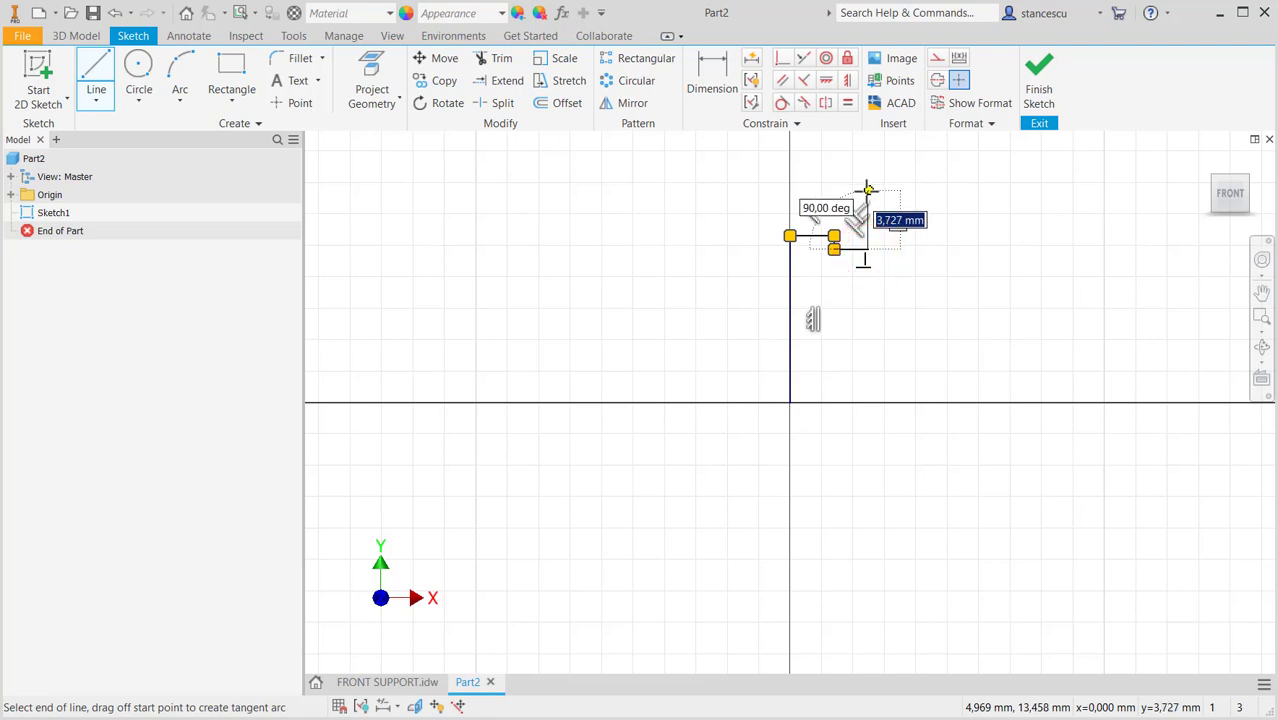
click(869, 194)
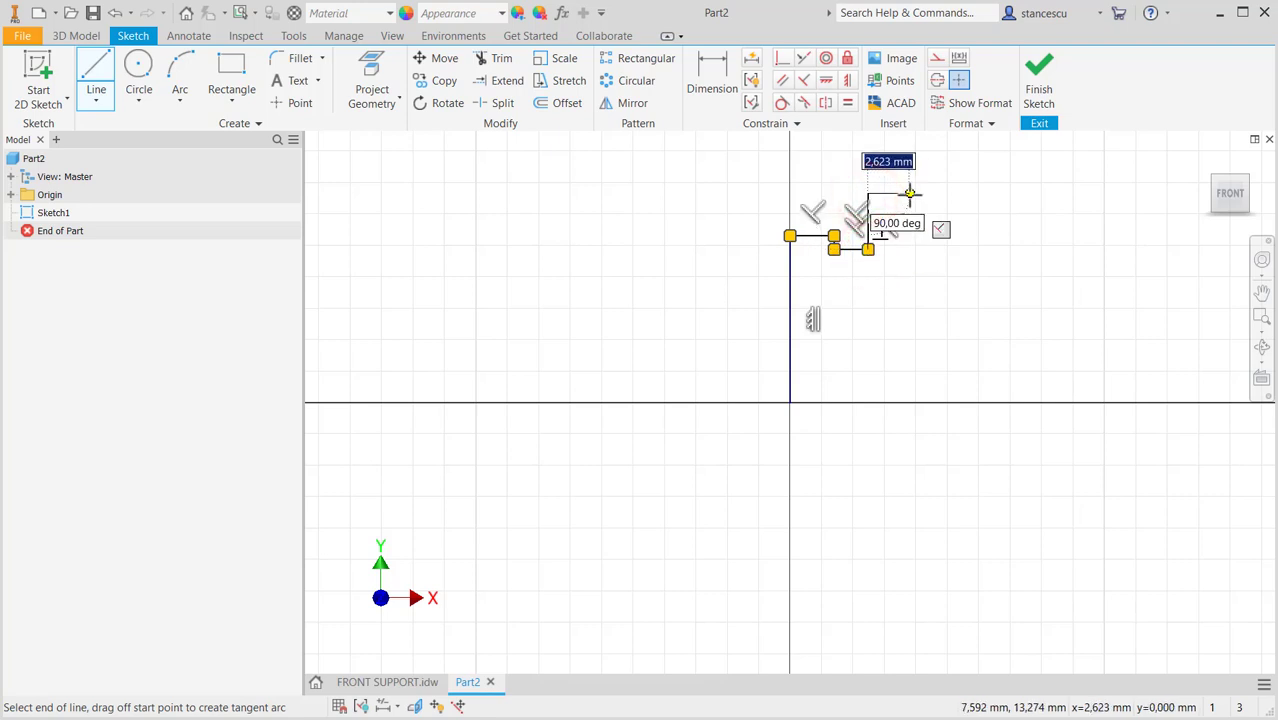
click(909, 195)
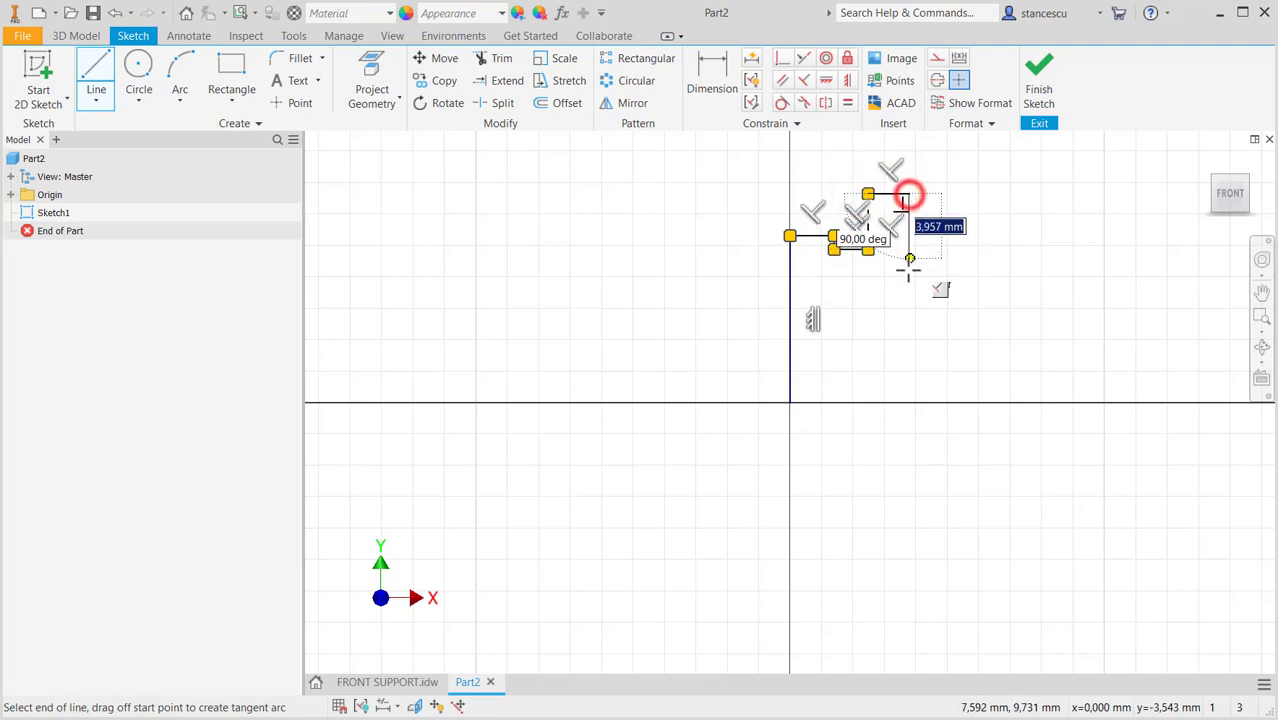
click(909, 405)
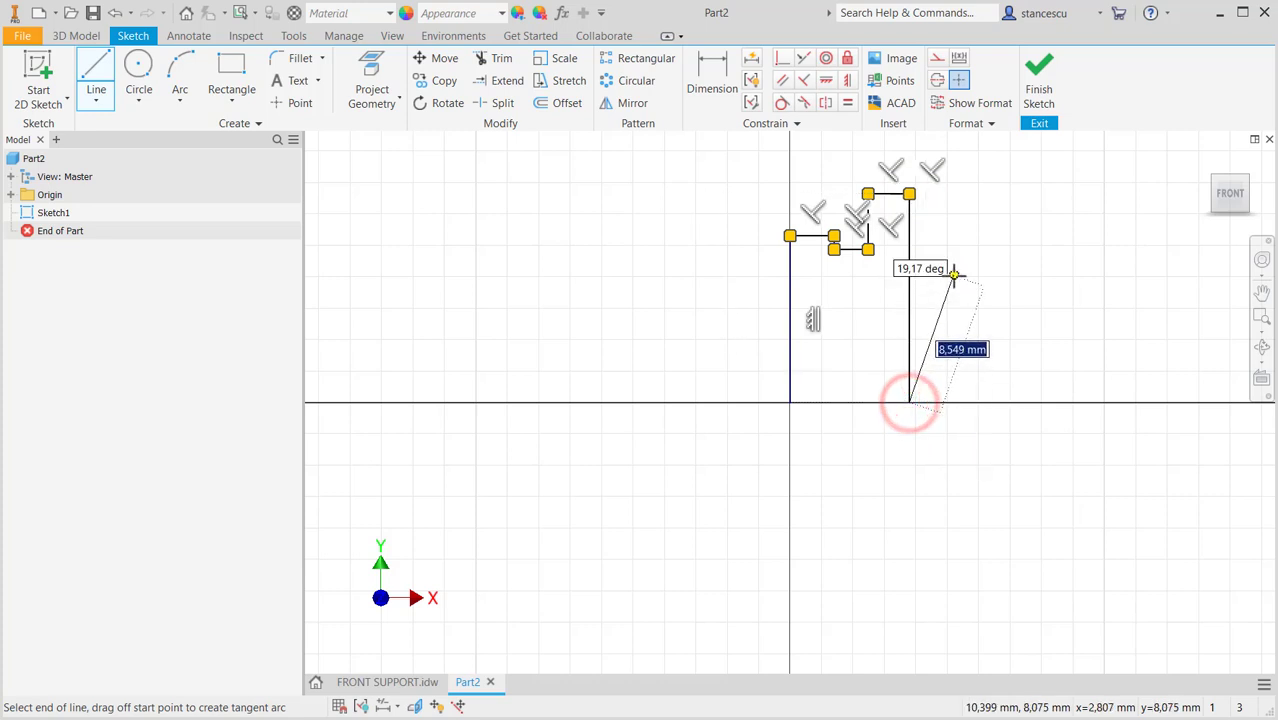
- Close the bottom of the profile along the horizontal axis with a centerline-format line
click(937, 80)
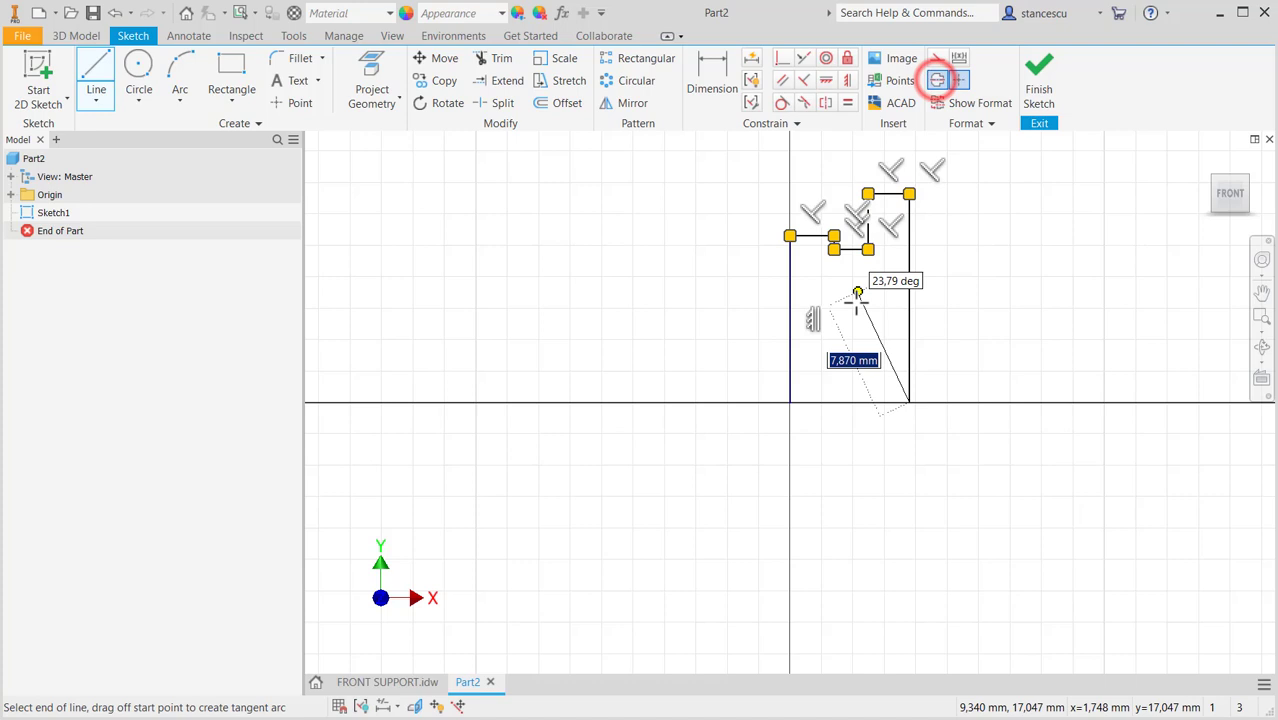
right_click(850, 312)
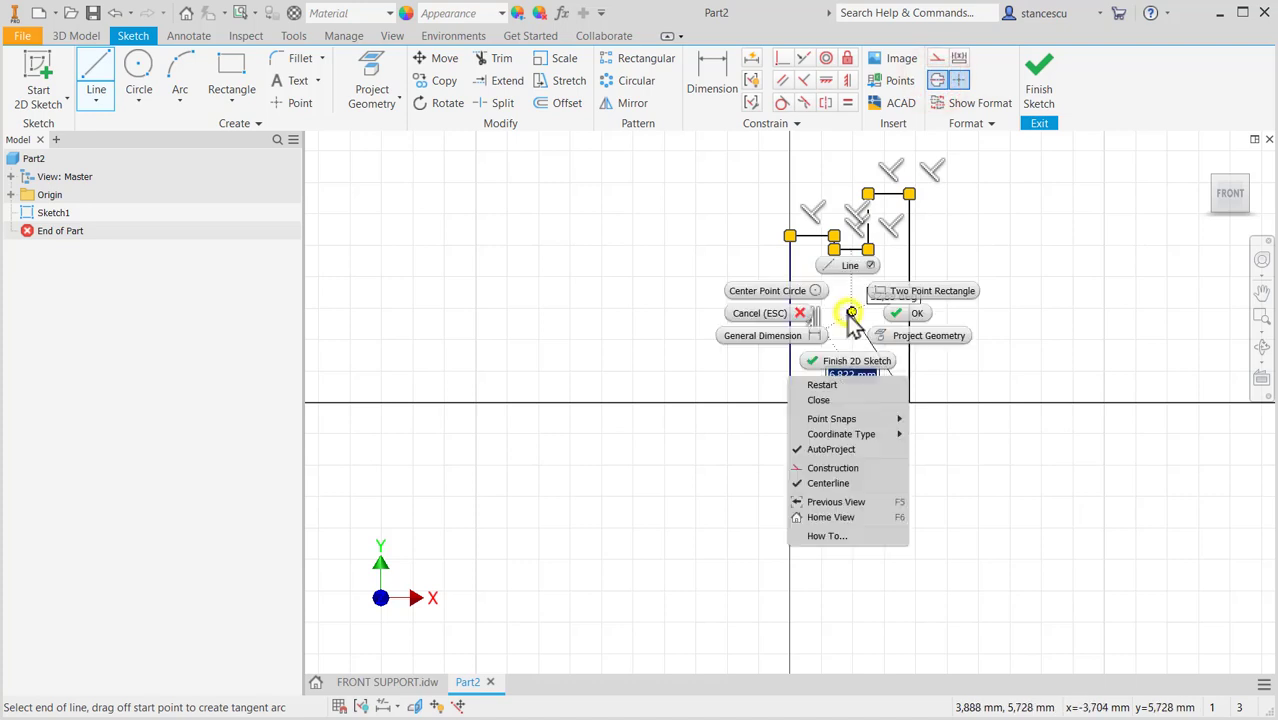
click(838, 399)
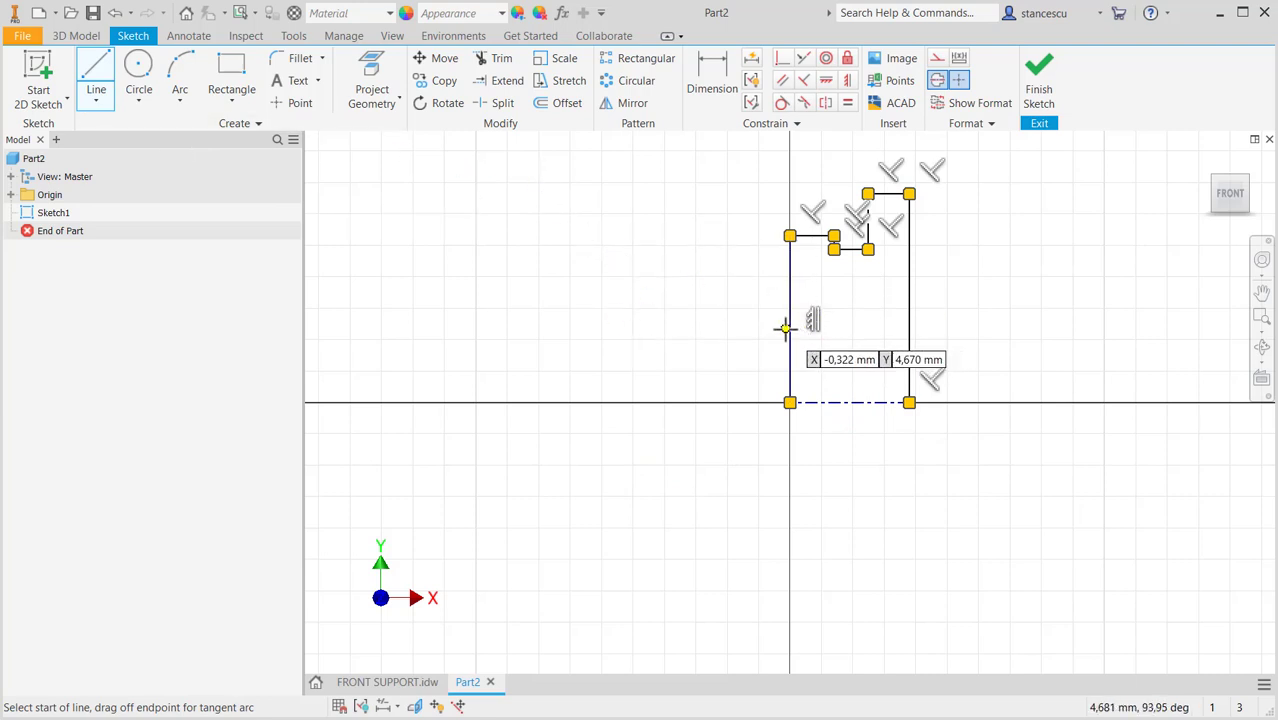
- Sketch the stepped bore outline inside the profile, from the left vertical line to the right one, ending with a horizontal segment about 2.1 mm long
click(787, 315)
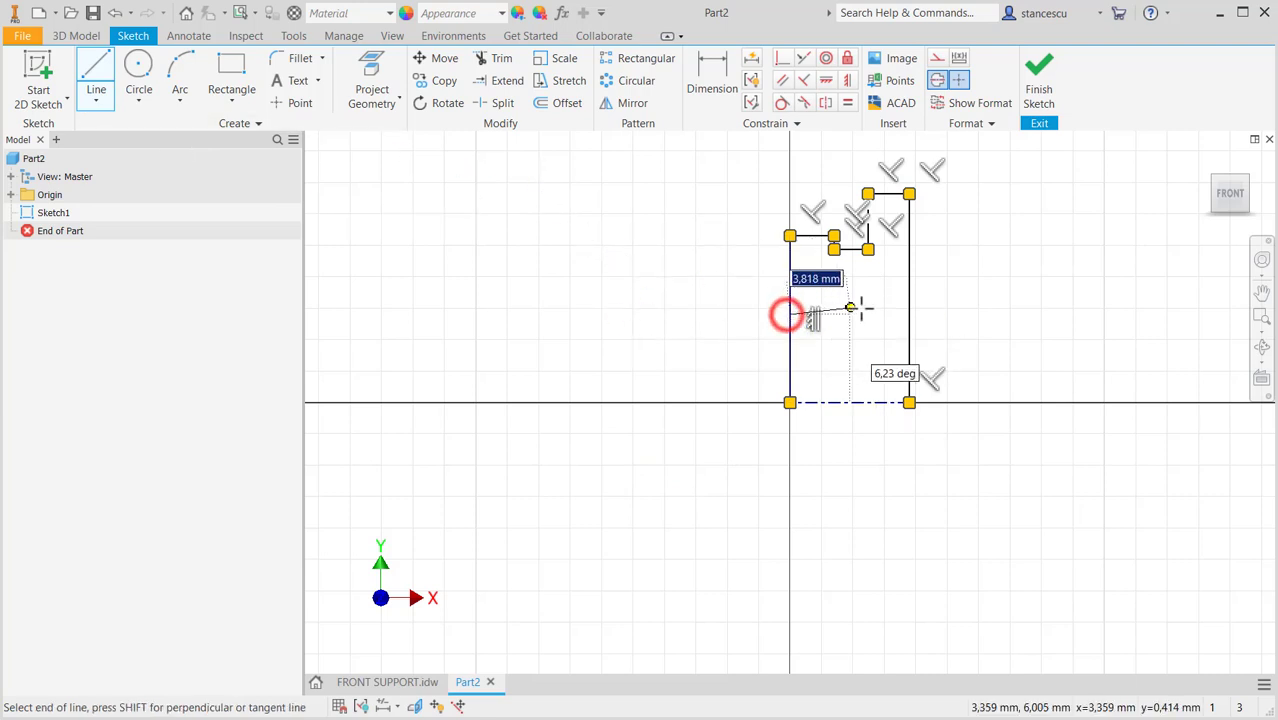
click(877, 315)
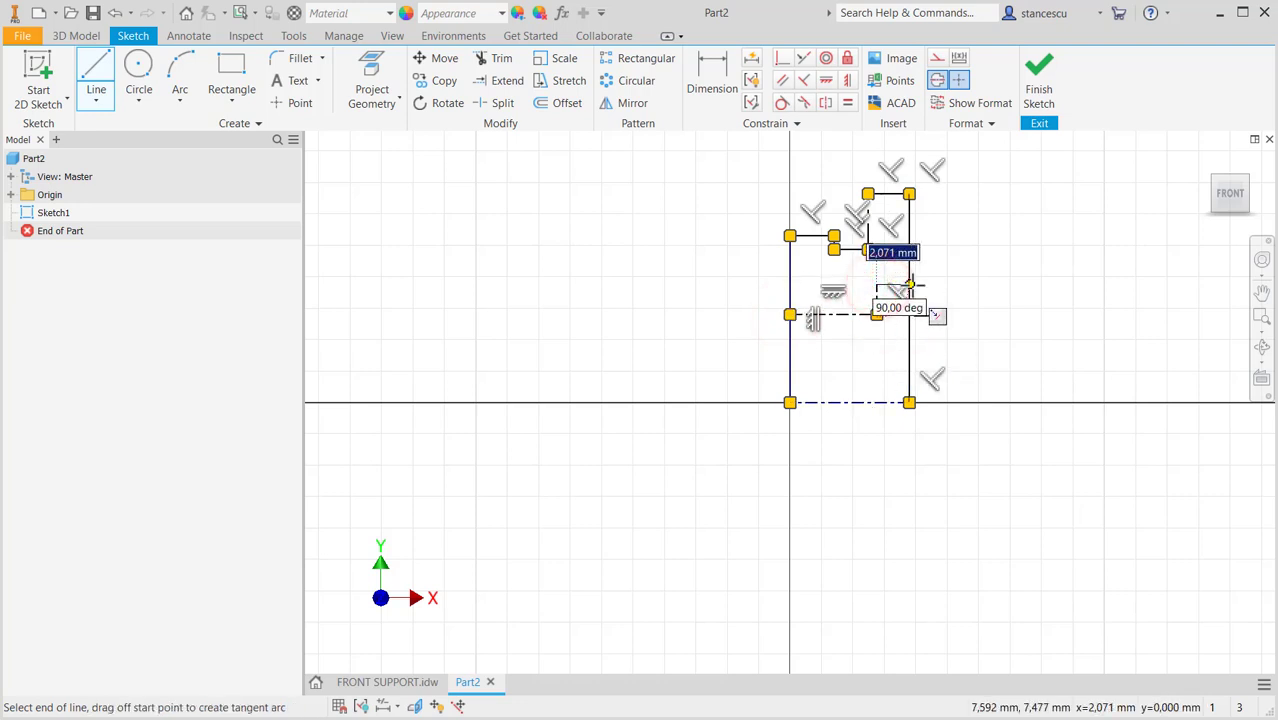
click(908, 285)
key(Escape)
key(Escape)
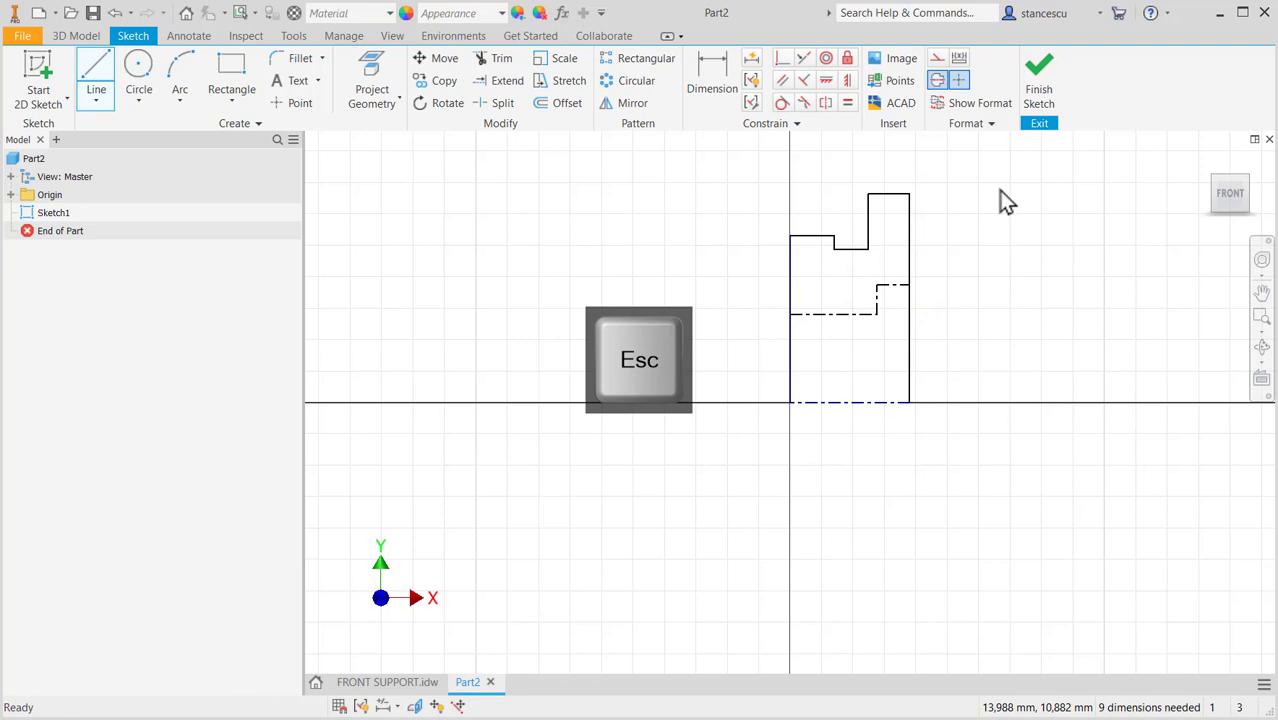
- Turn off the centerline format and convert the three bore outline segments to normal sketch lines
click(942, 83)
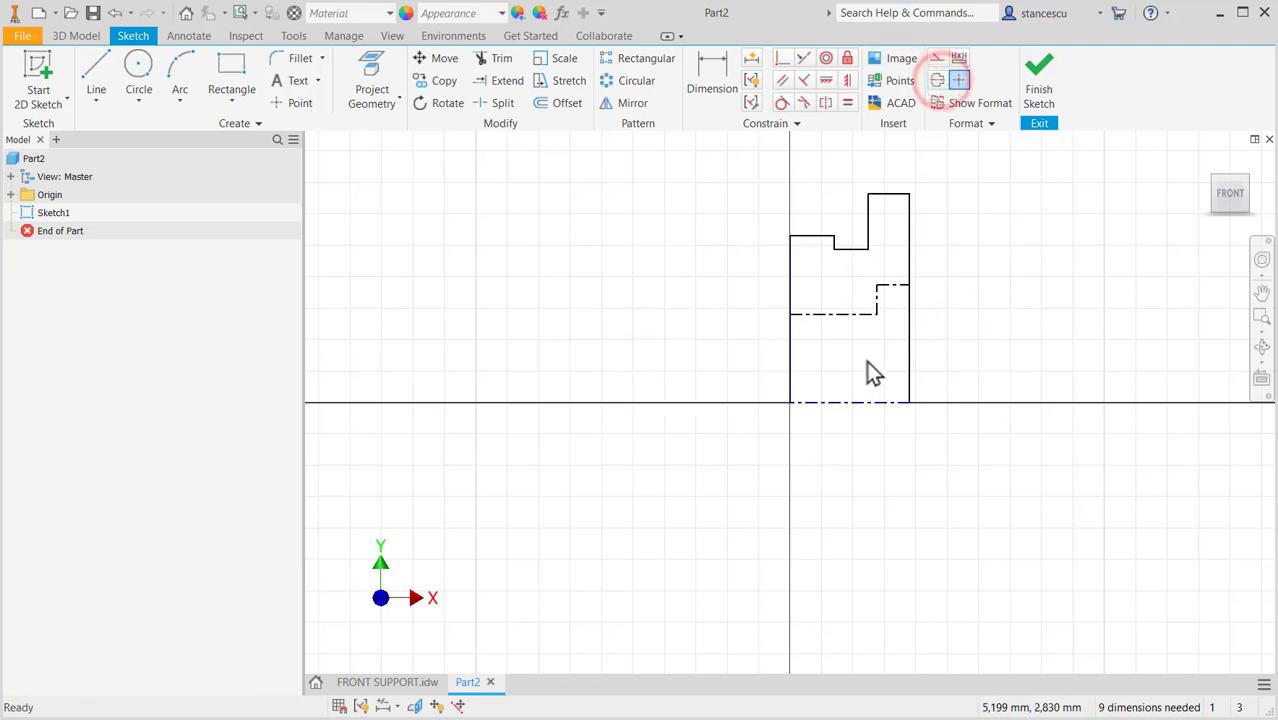
drag(888, 274, 840, 335)
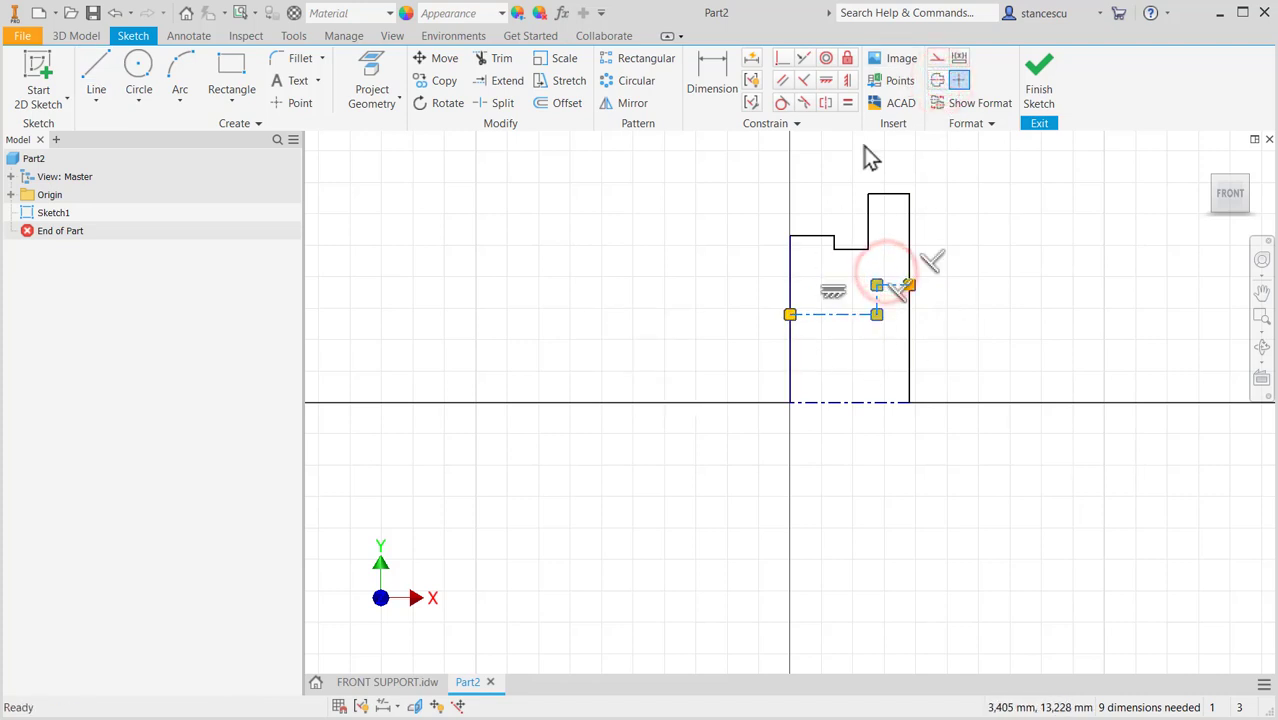
click(938, 84)
click(1005, 286)
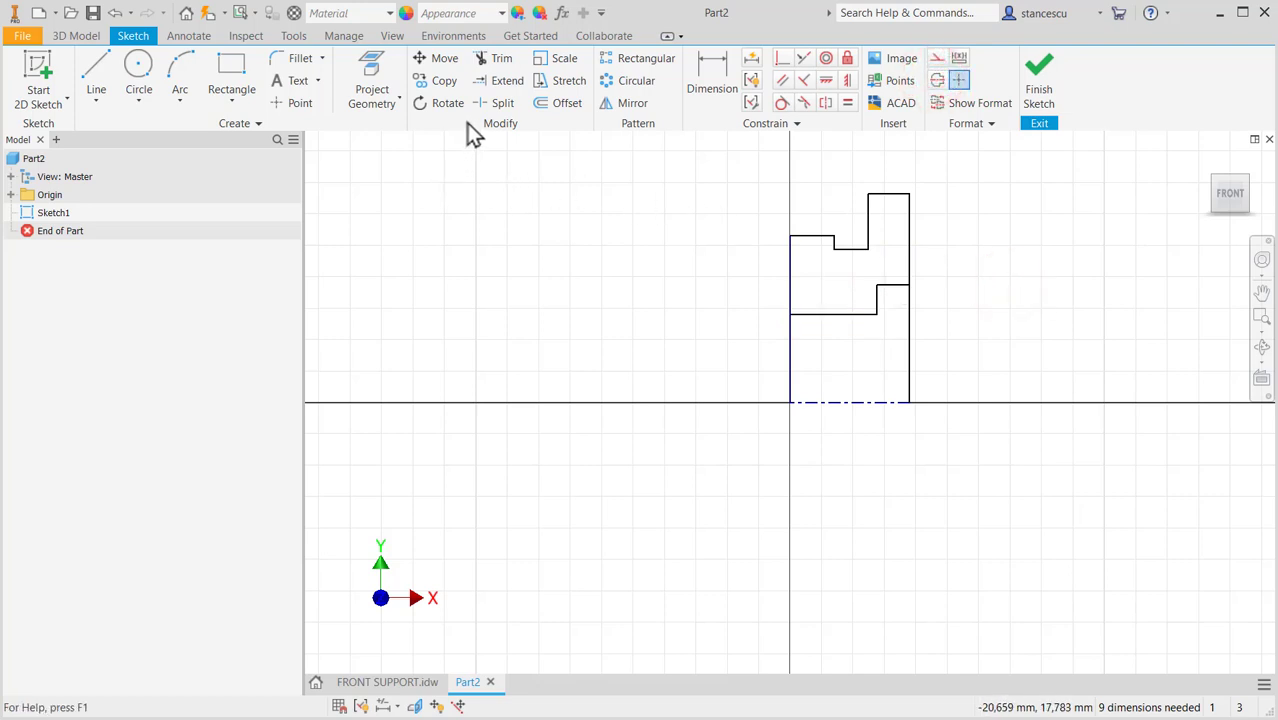
- Split the profile's left and right vertical lines where the bore outline meets them
click(487, 105)
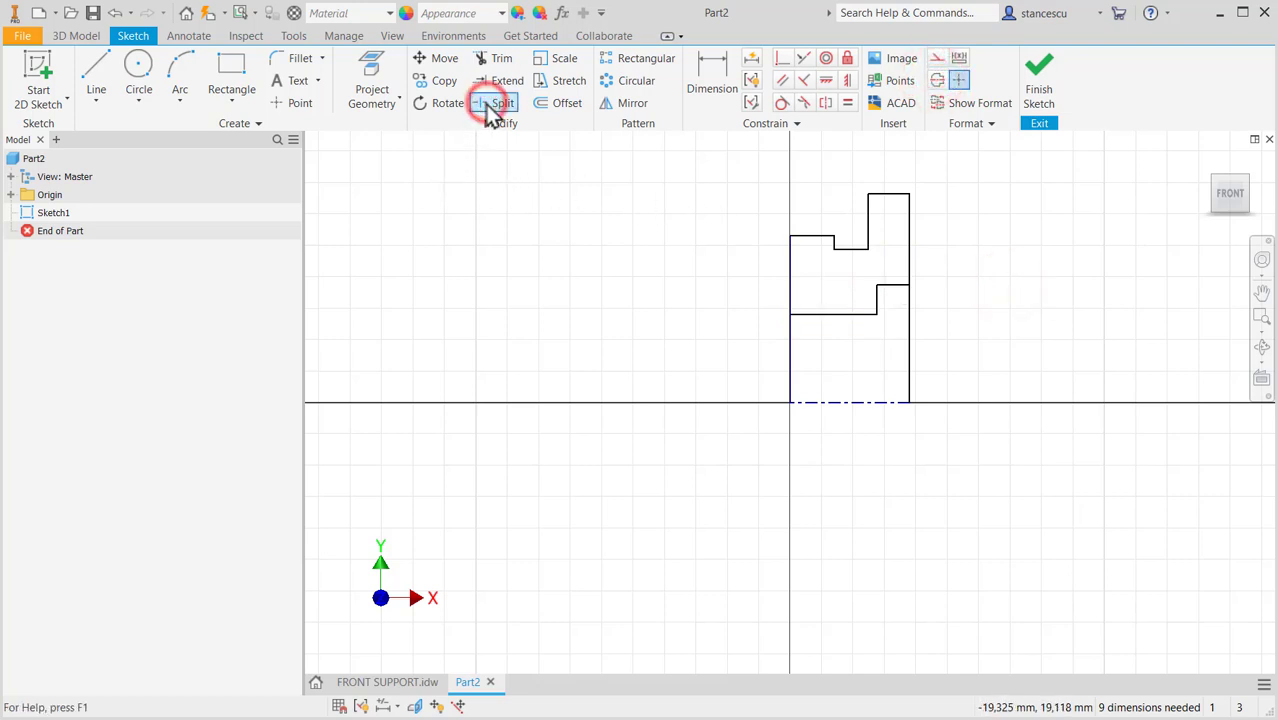
click(797, 350)
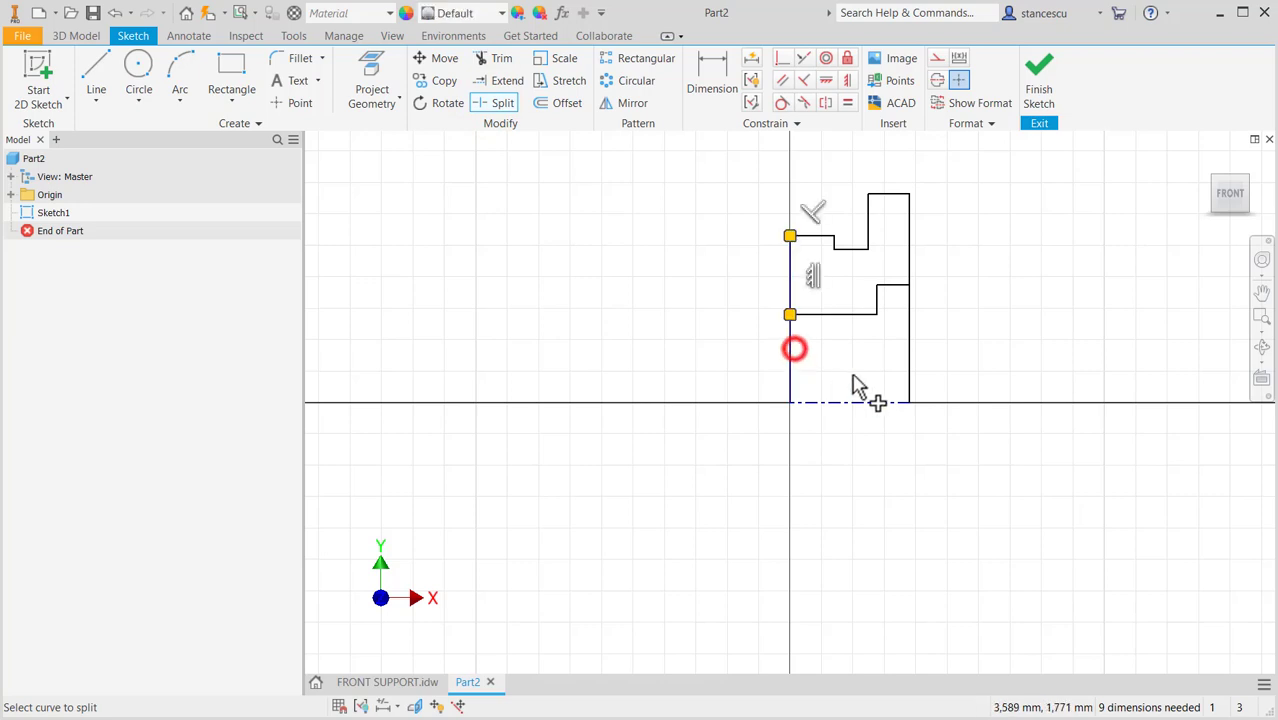
click(914, 372)
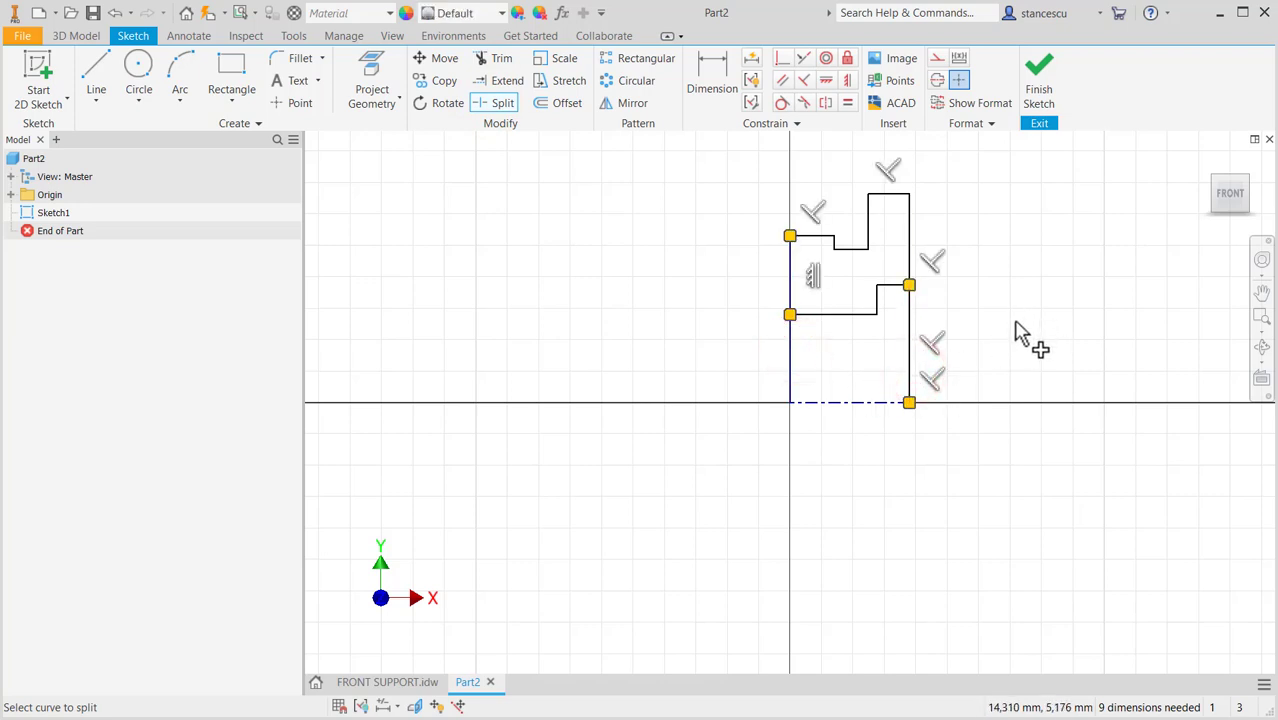
key(Escape)
- Convert the two vertical segments between the bore outline and the centerline to construction lines
drag(1011, 328, 745, 358)
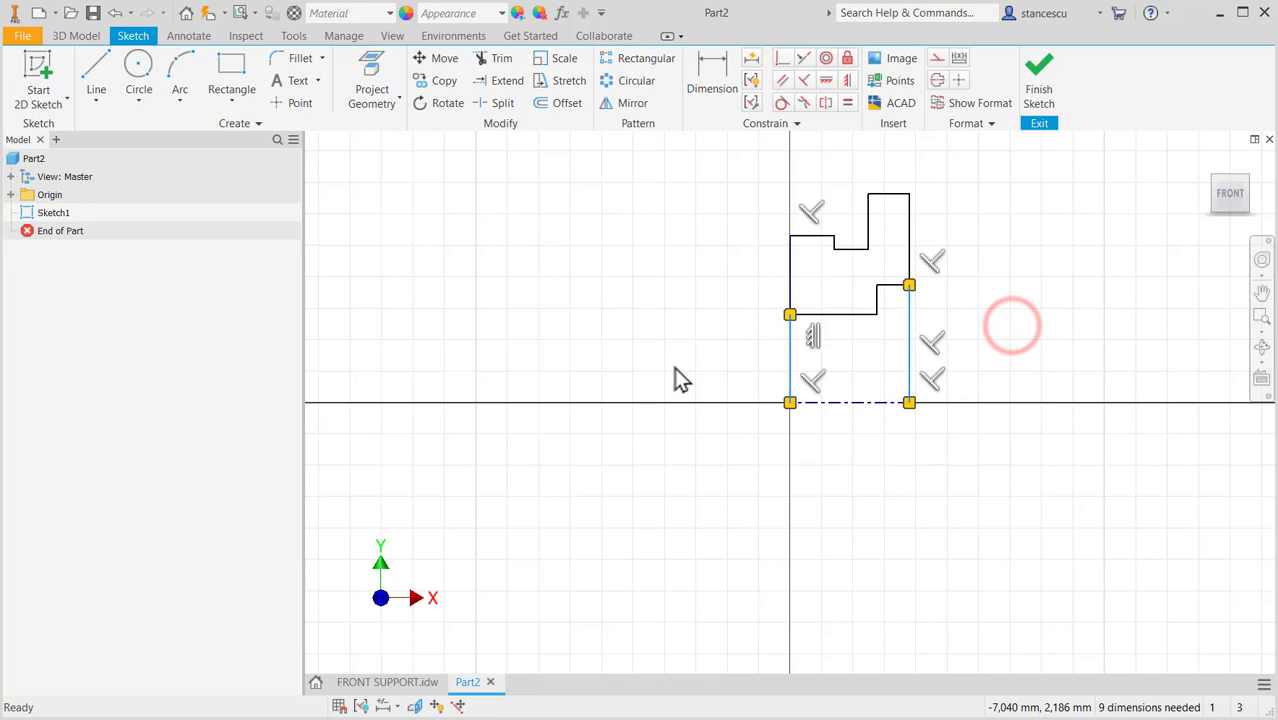
click(939, 60)
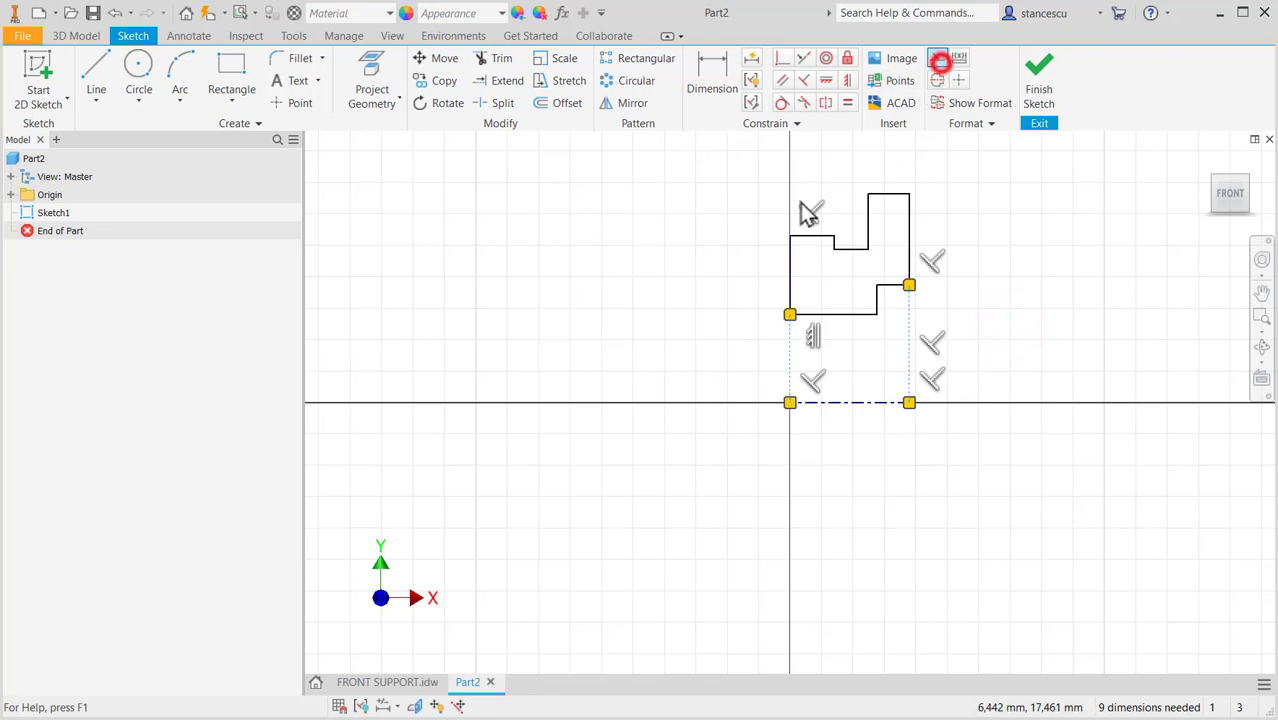
click(608, 295)
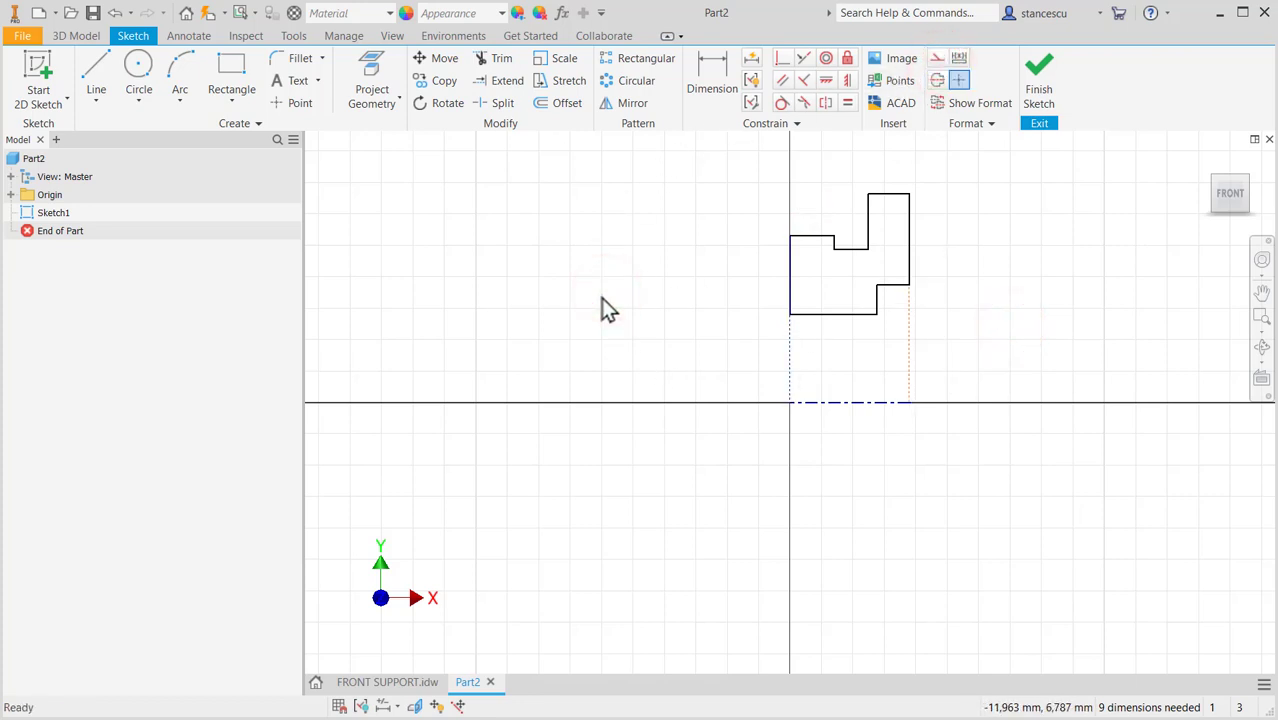
- Review the dimensions in the FRONT SUPPORT drawing and return to the Part2 sketch
click(392, 682)
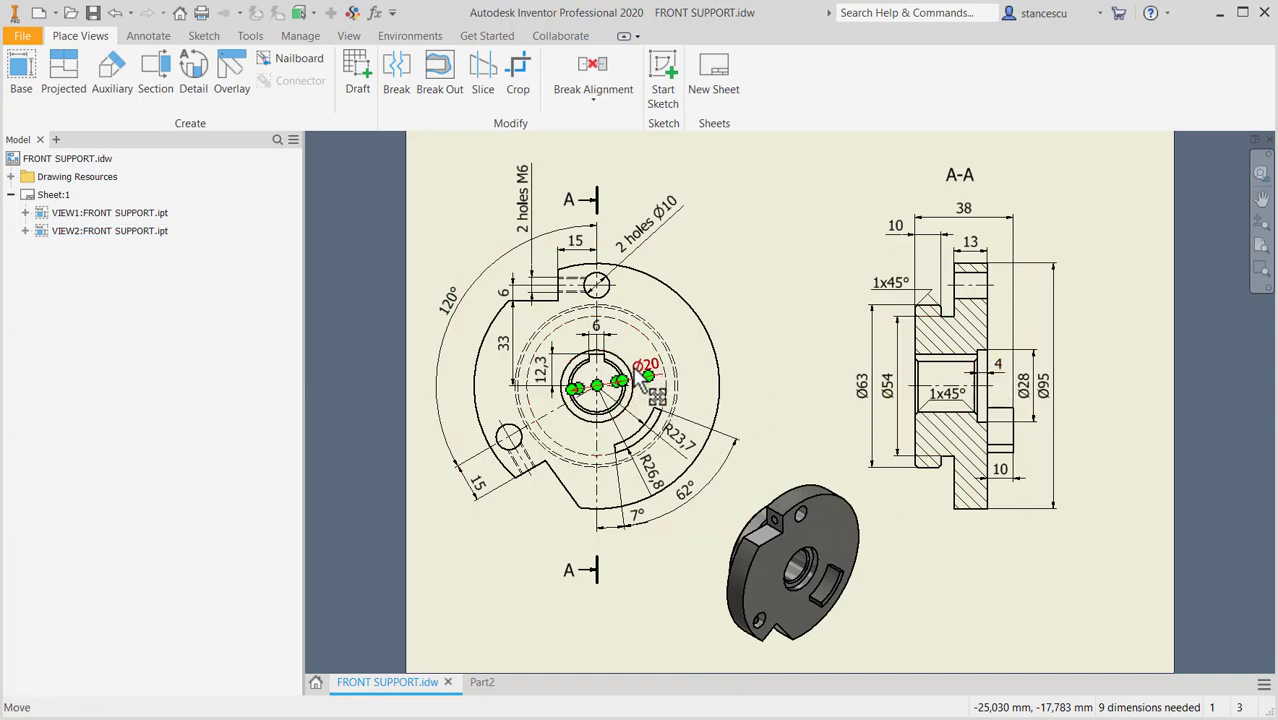
click(480, 686)
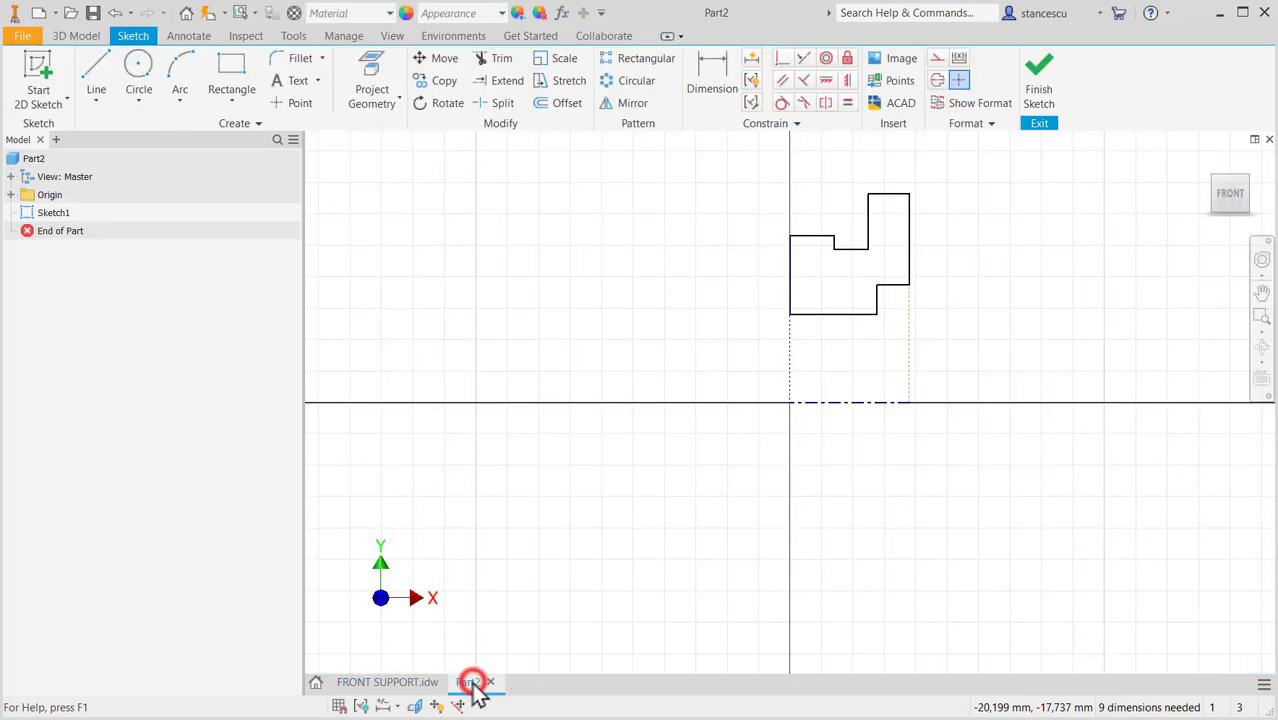
- Dimension the flange's outer edge from the centerline as a 95 mm diameter
click(708, 70)
click(884, 195)
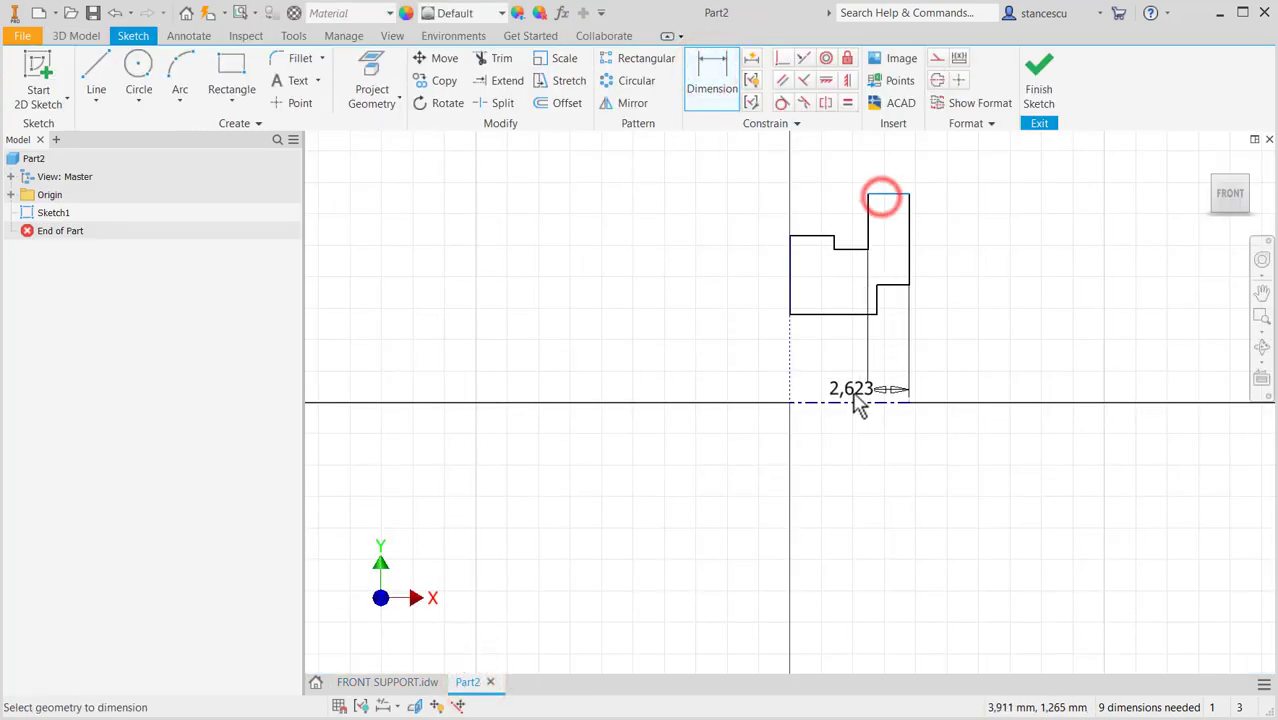
click(852, 402)
click(1006, 316)
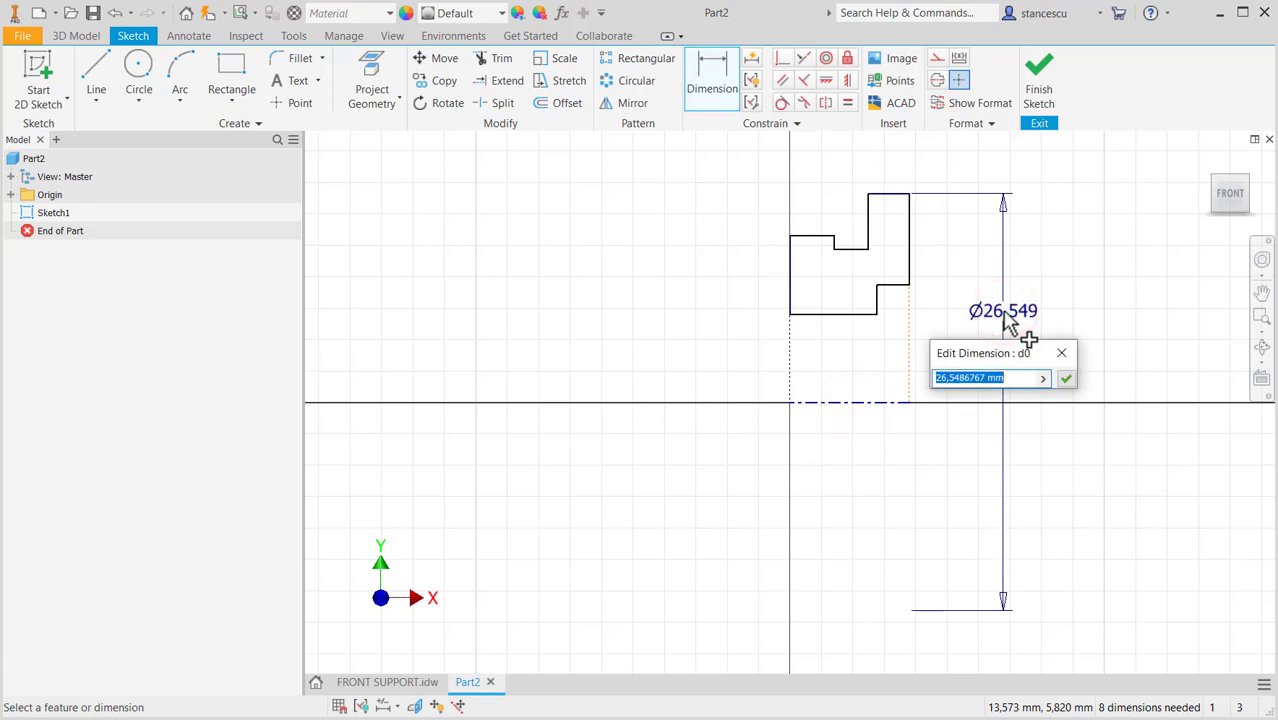
text(95)
key(Return)
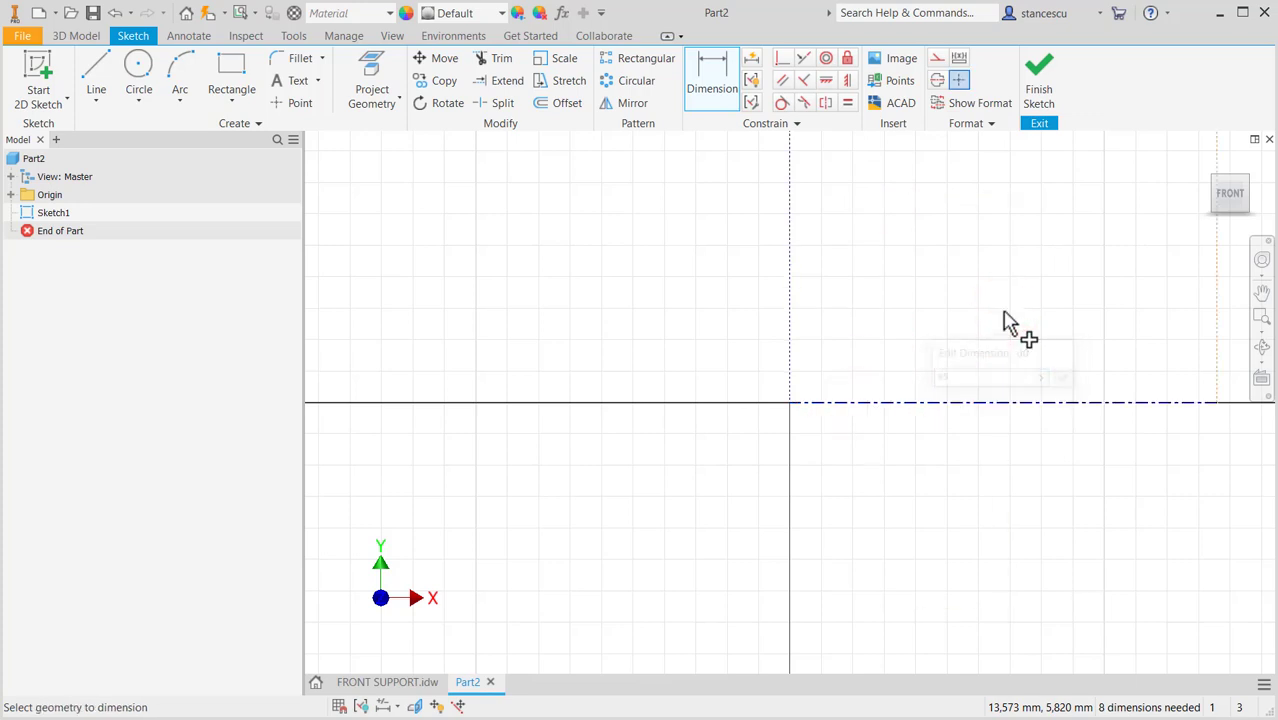
key(Home)
click(923, 273)
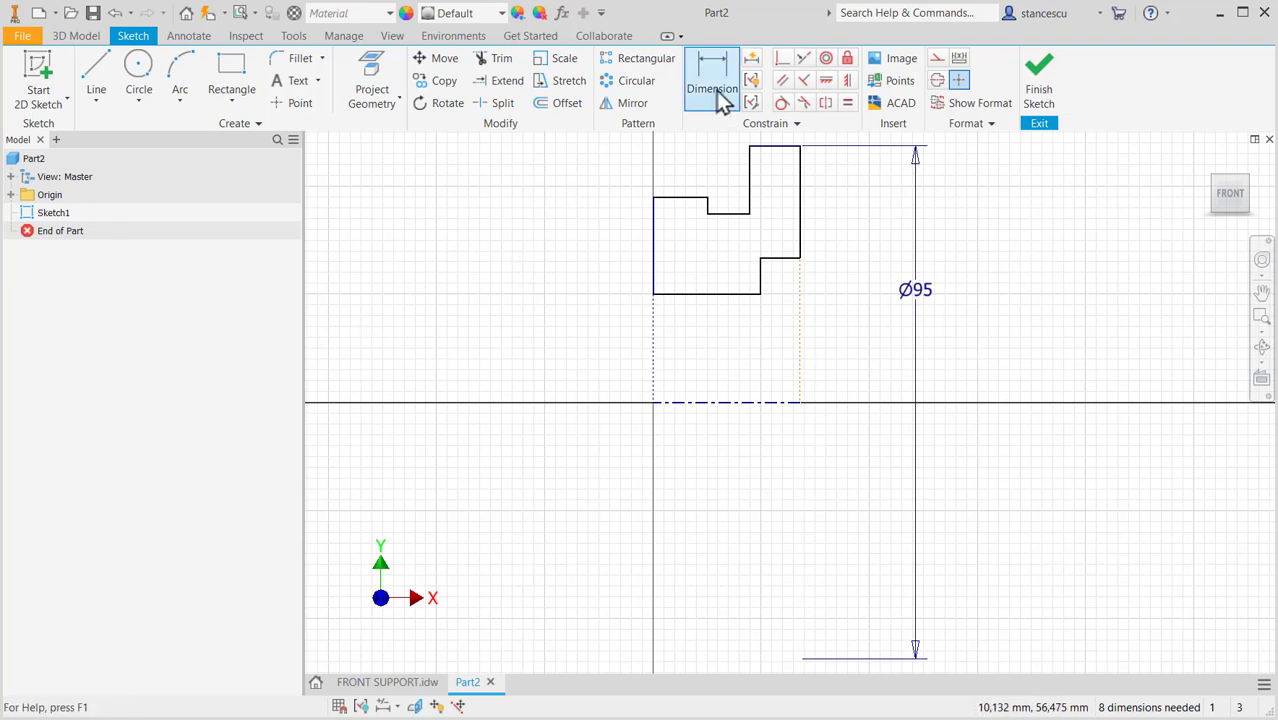
- Dimension the groove's bottom edge from the centerline as a 54 mm diameter
click(716, 214)
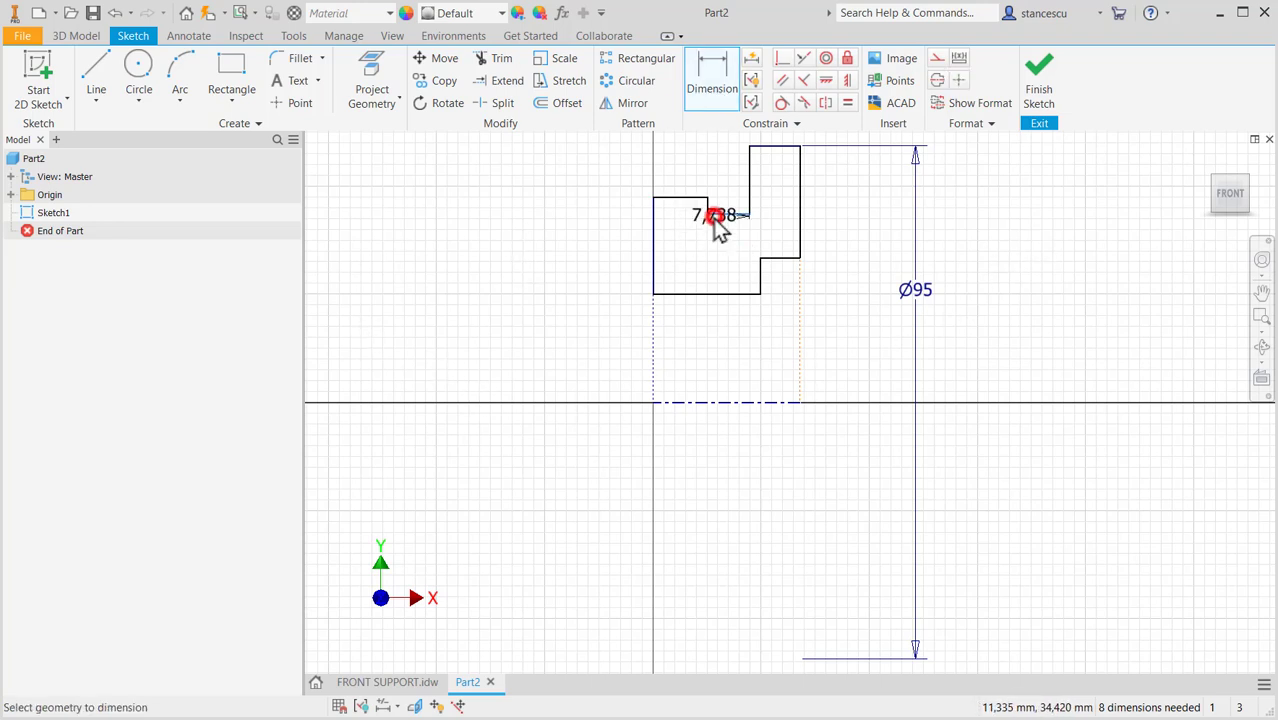
click(700, 403)
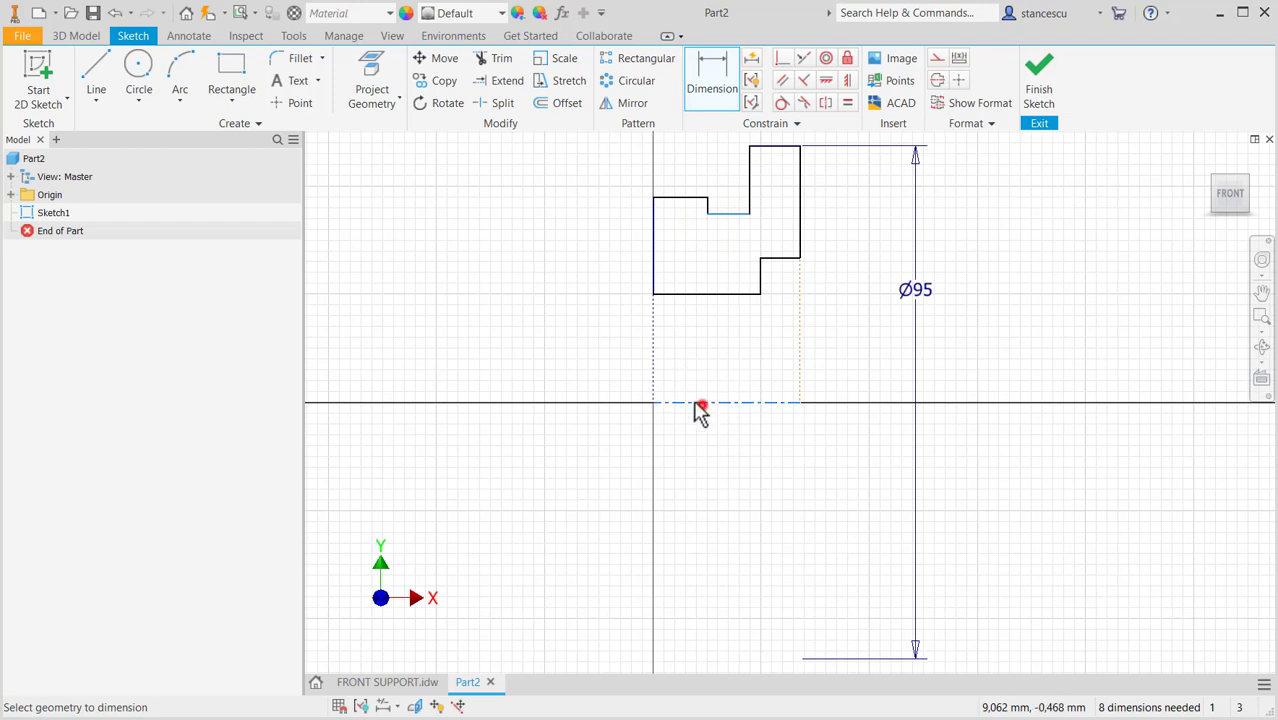
click(610, 339)
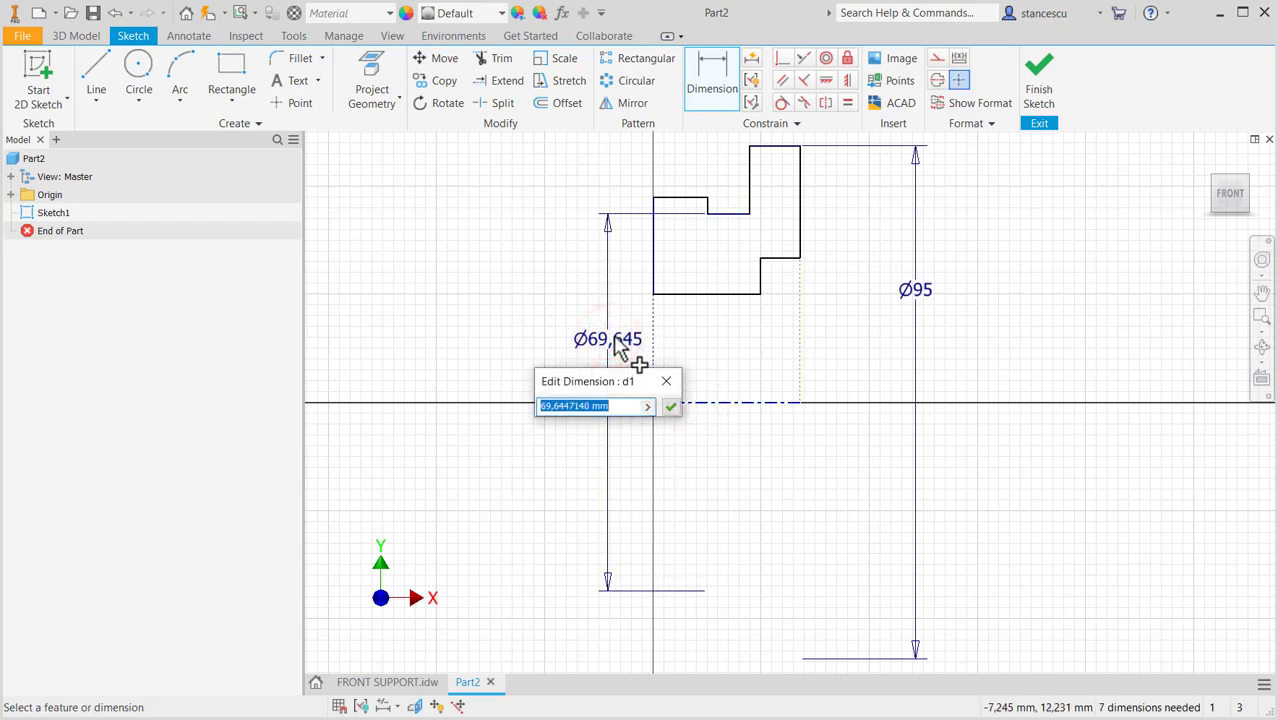
text(54)
key(Return)
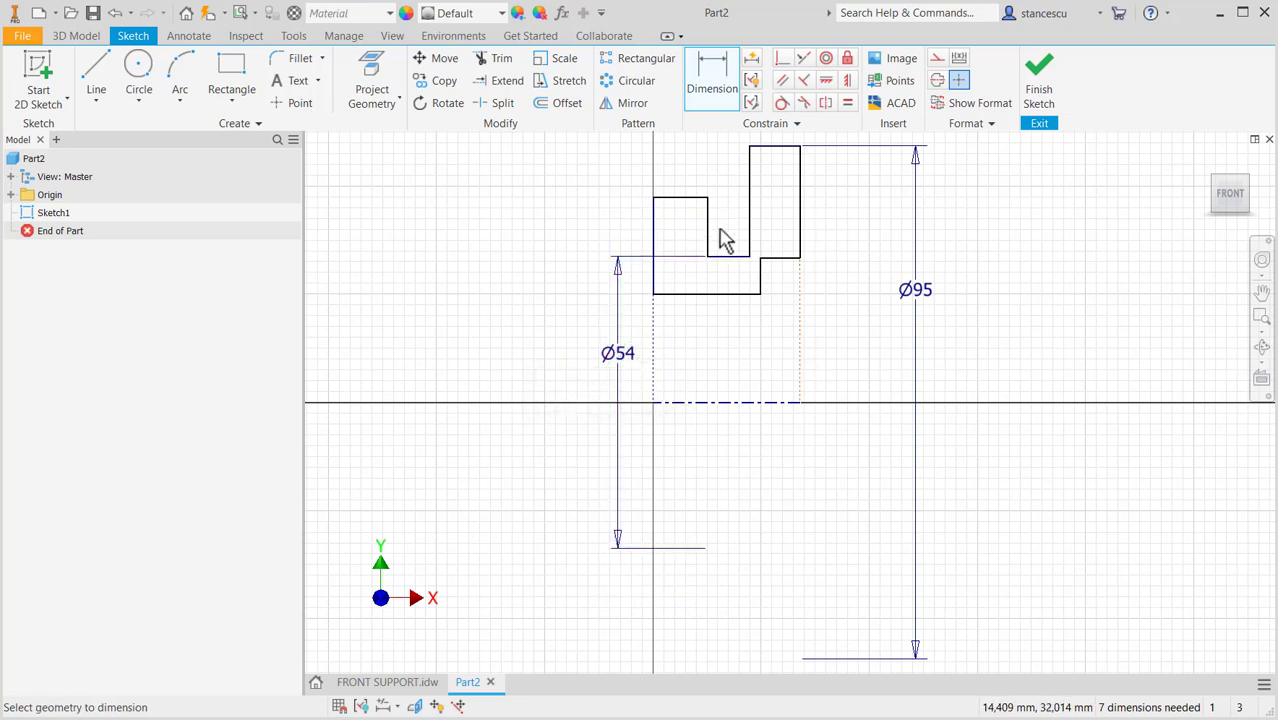
- Dimension the upper edge of the collar beside the groove from the centerline as a 63 mm diameter
click(673, 199)
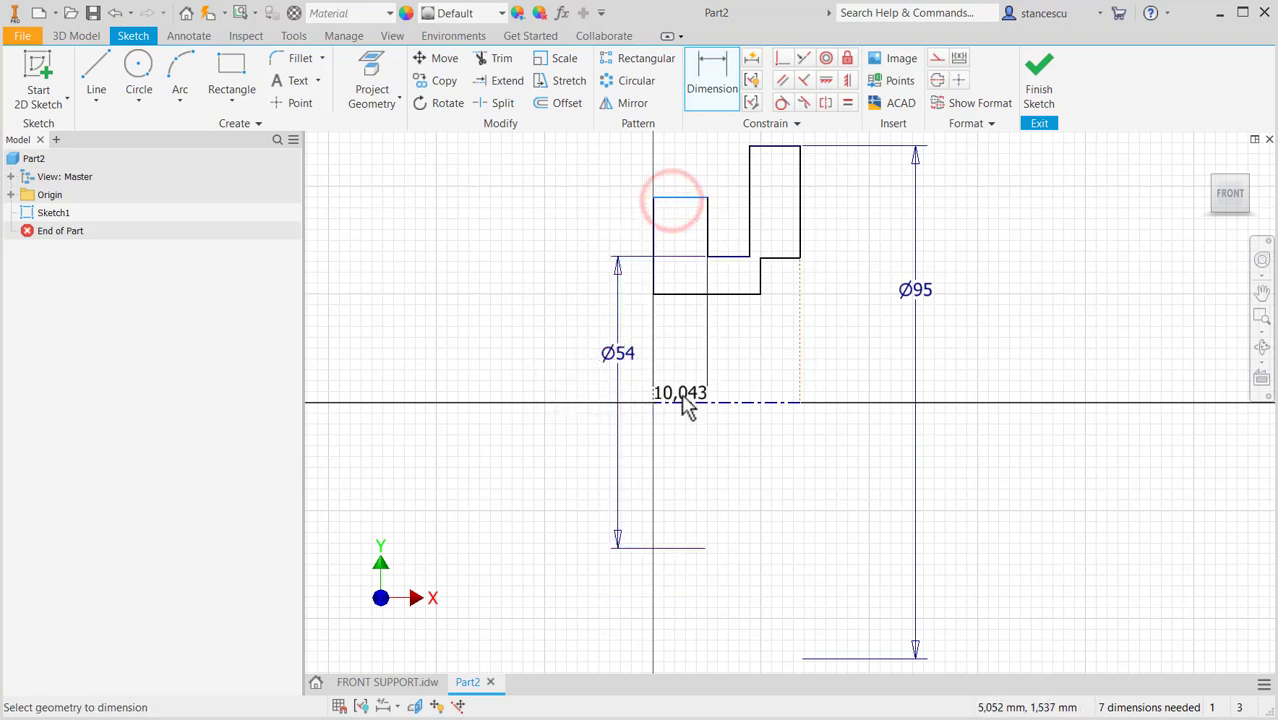
click(680, 400)
click(526, 355)
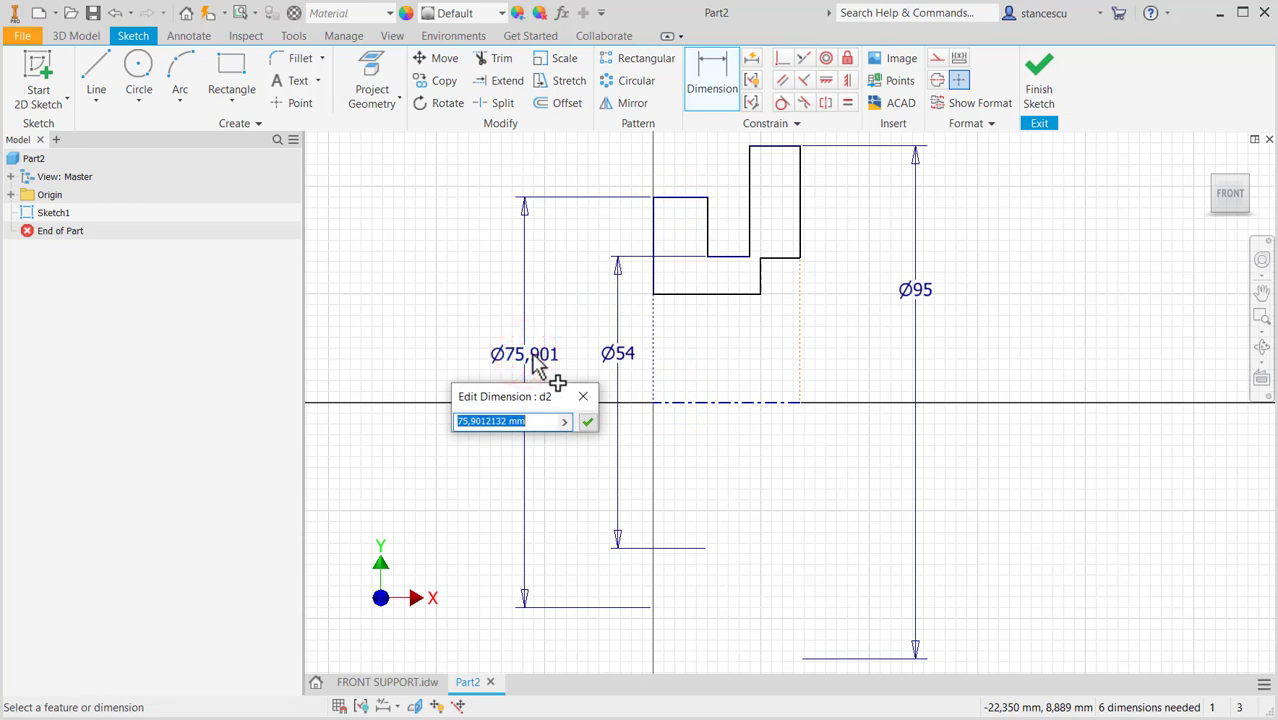
text(63)
key(Return)
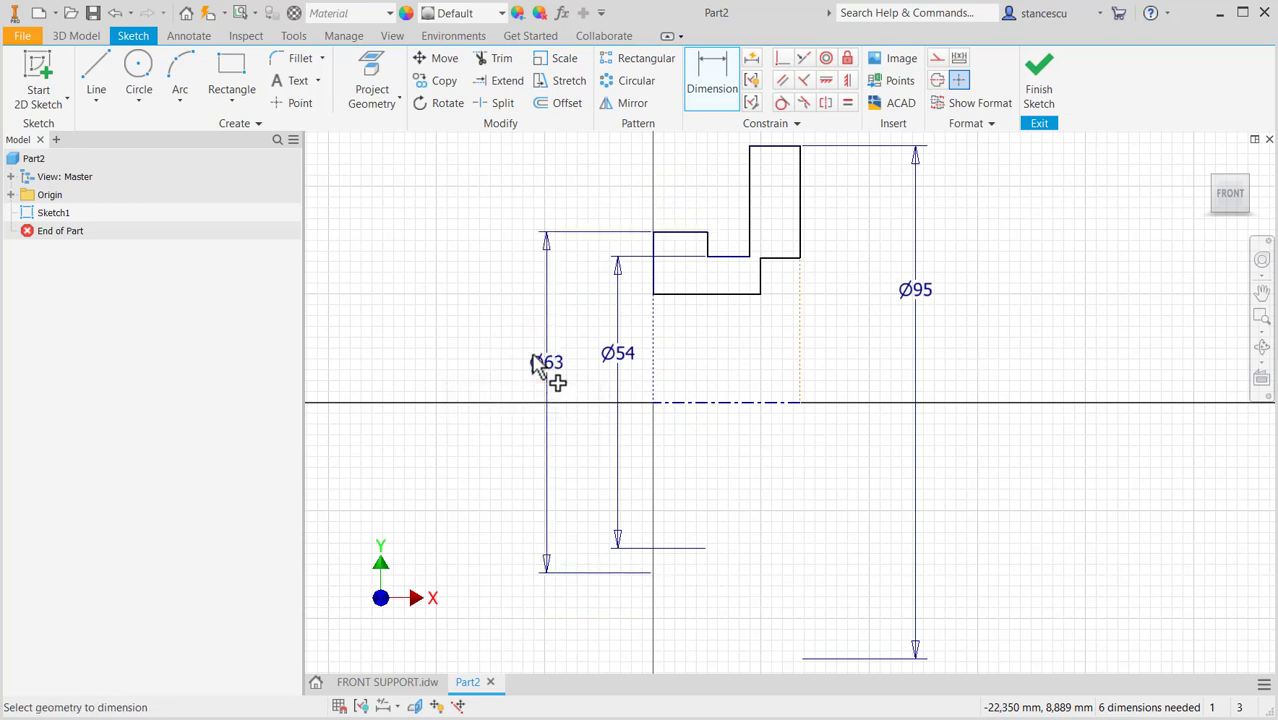
- Dimension the main bore edge from the centerline as a 20 mm diameter
click(713, 293)
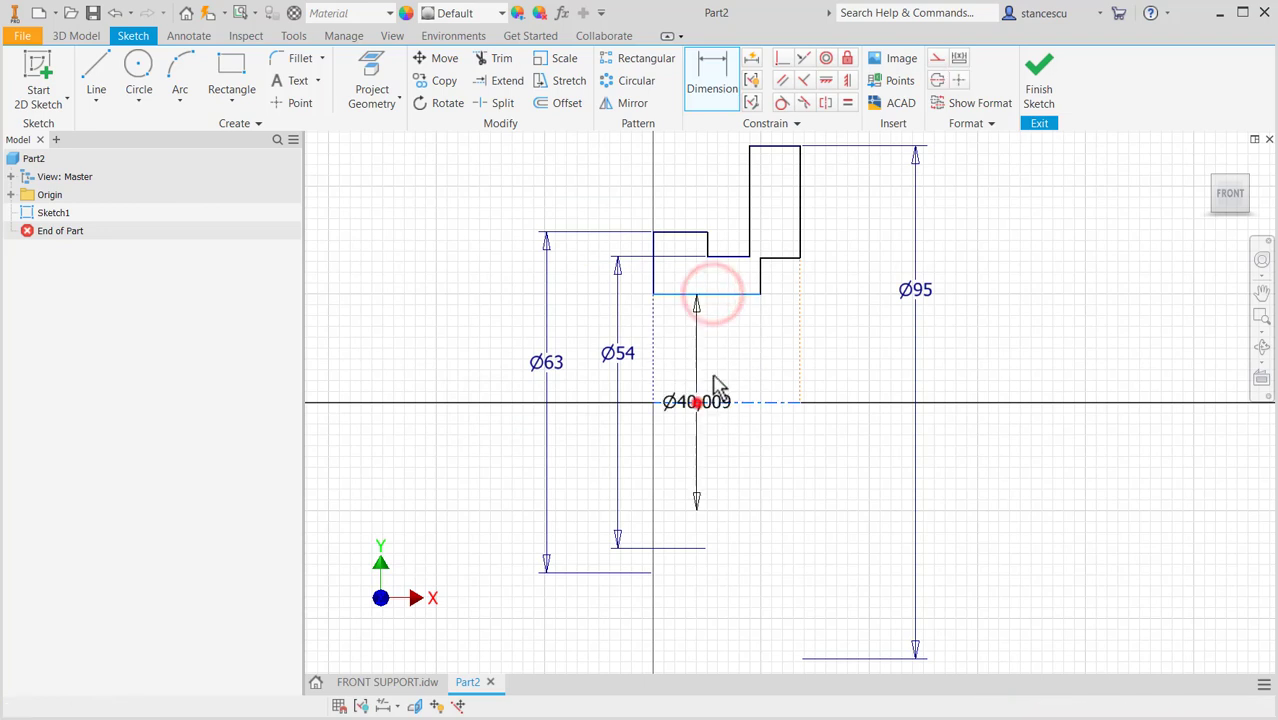
click(700, 399)
click(720, 357)
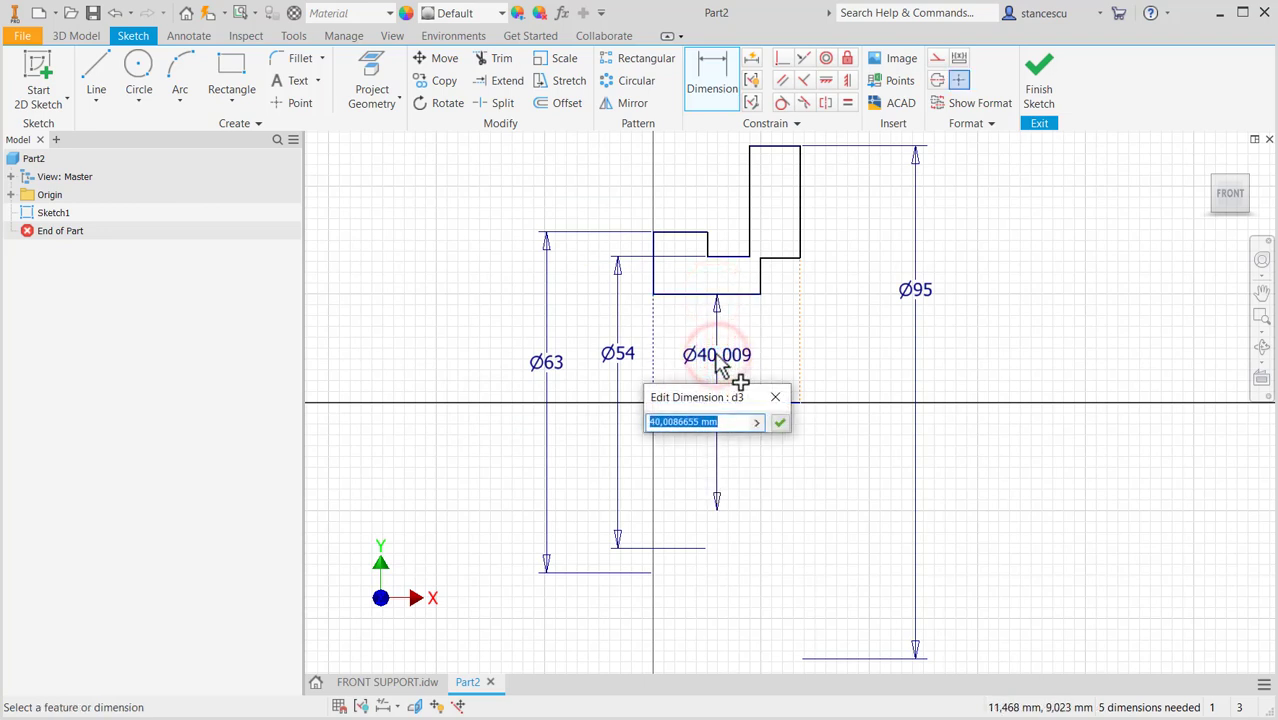
text(20)
key(Return)
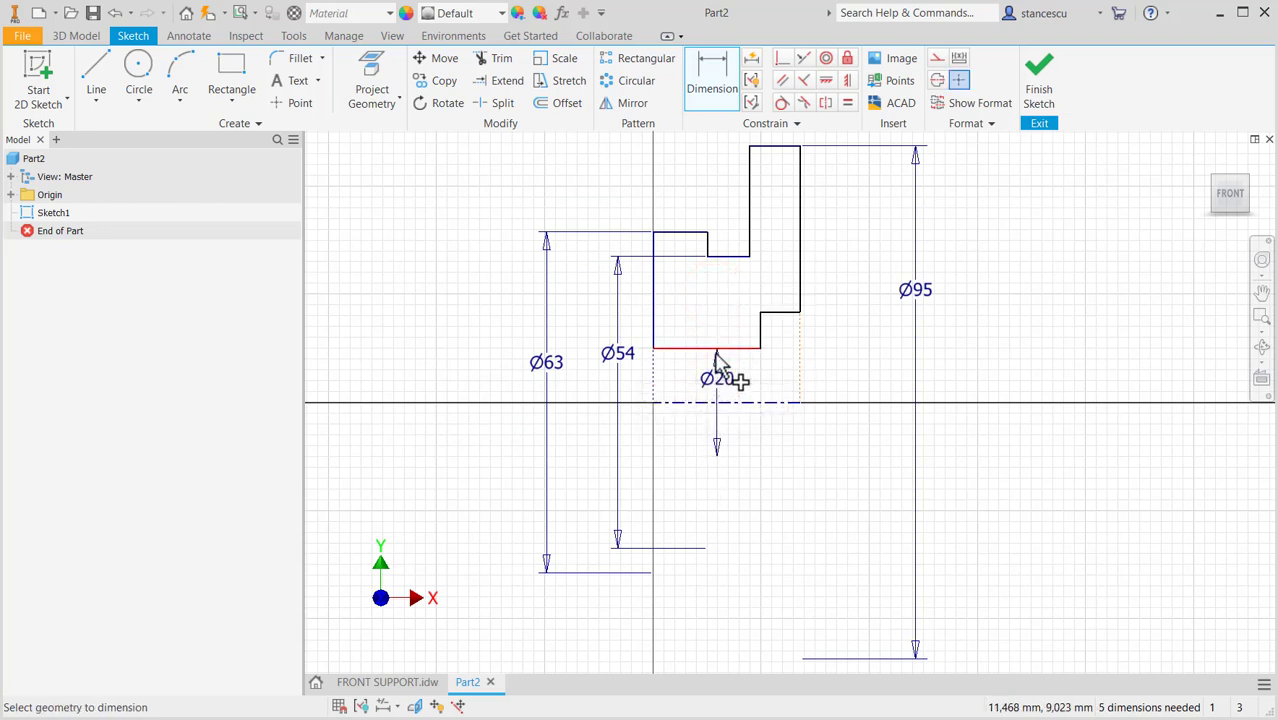
- Dimension the counterbore on the flange side with a 28 mm diameter and a 4 mm depth
click(790, 314)
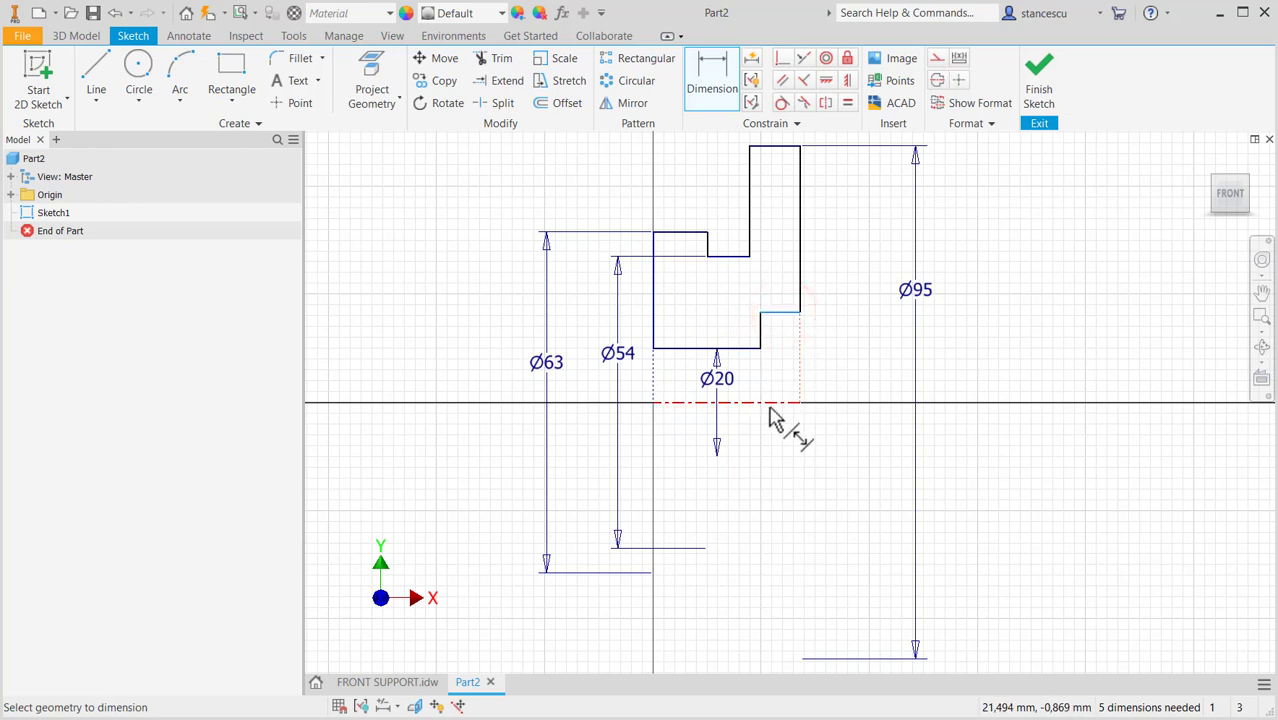
click(770, 405)
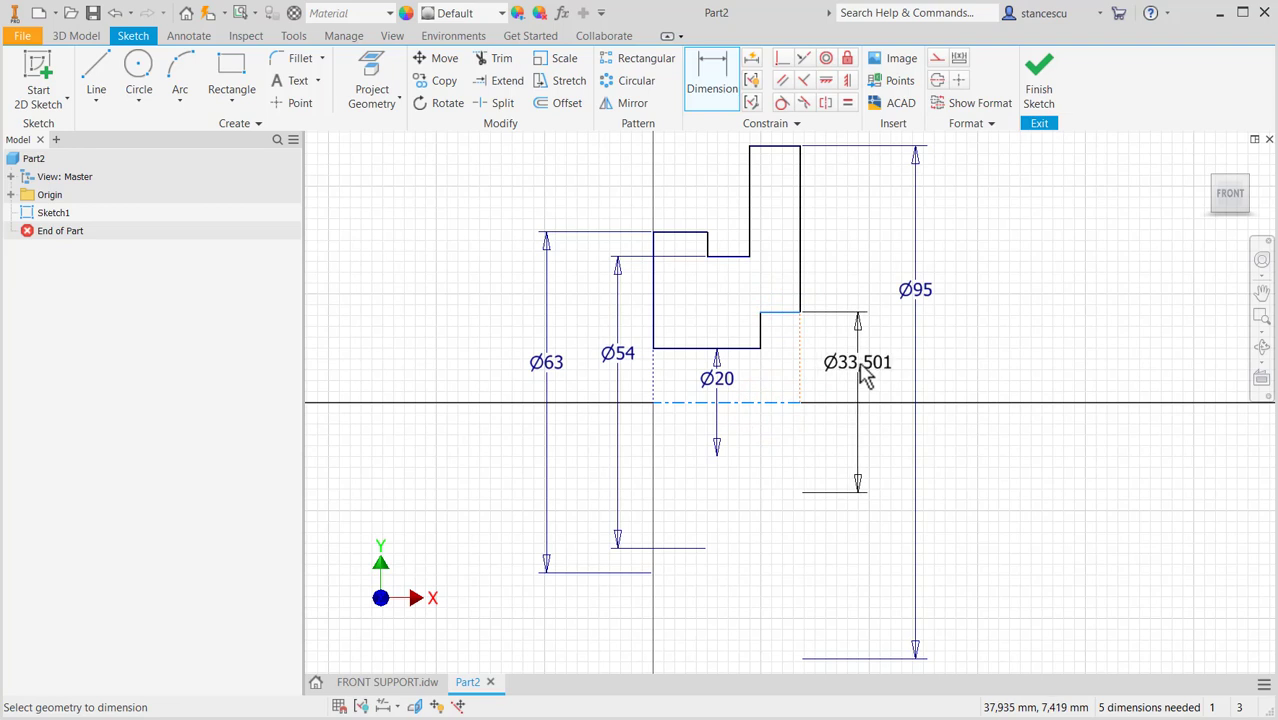
text(28)
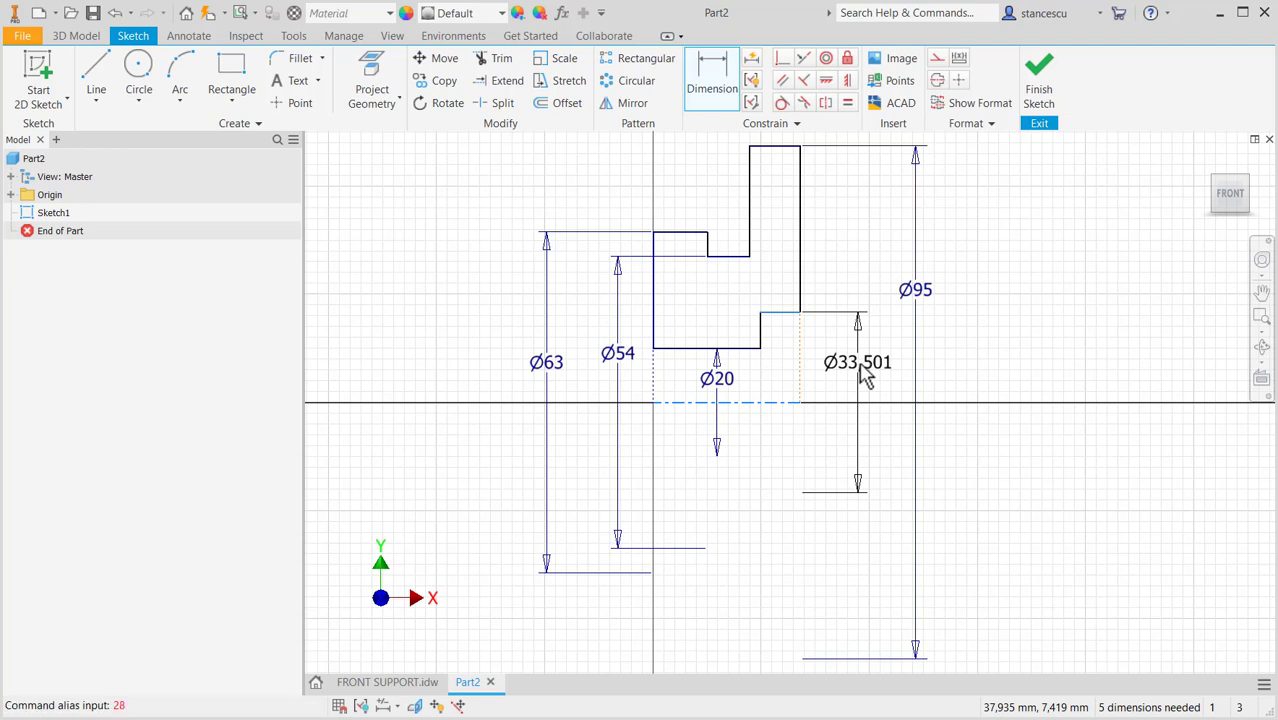
click(899, 358)
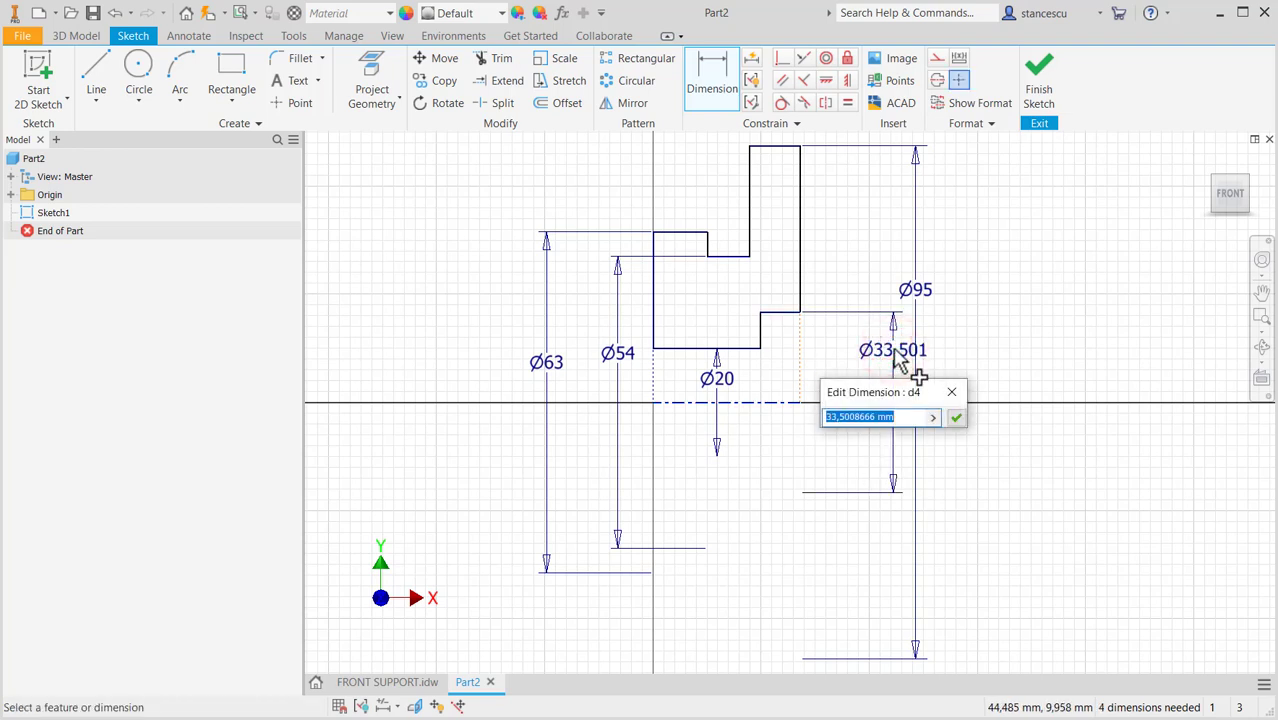
text(28)
key(Return)
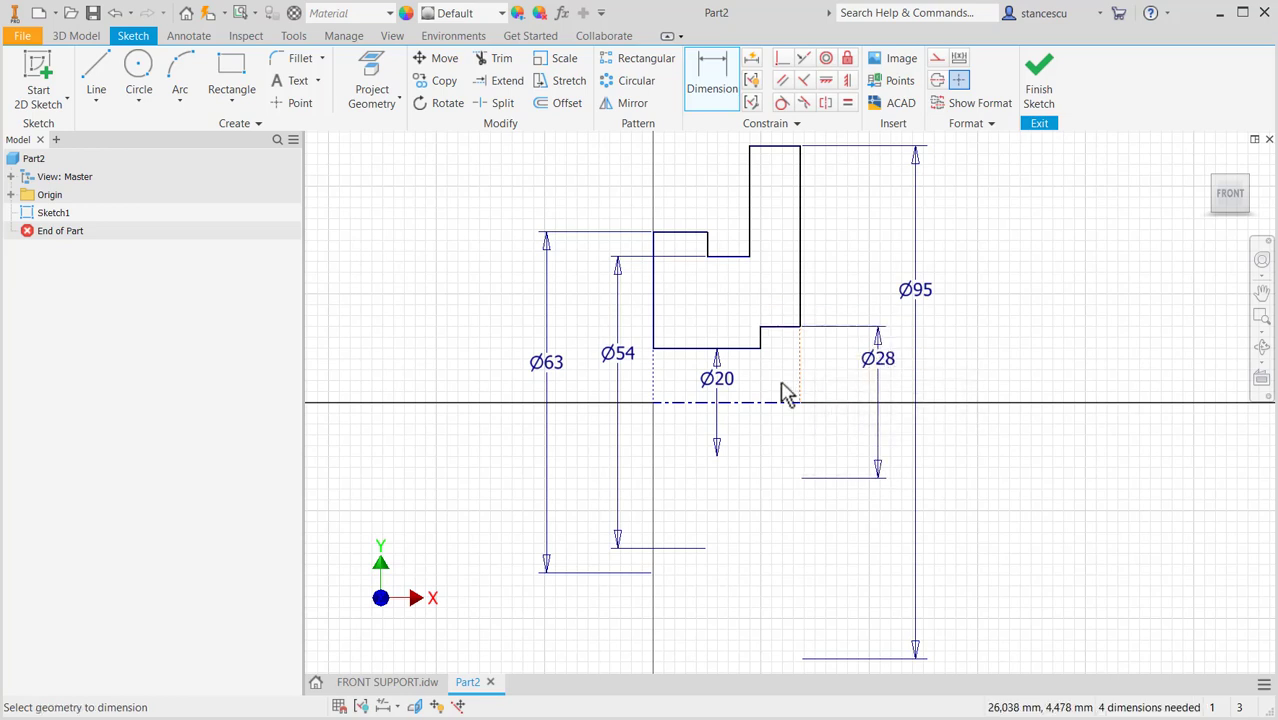
click(781, 328)
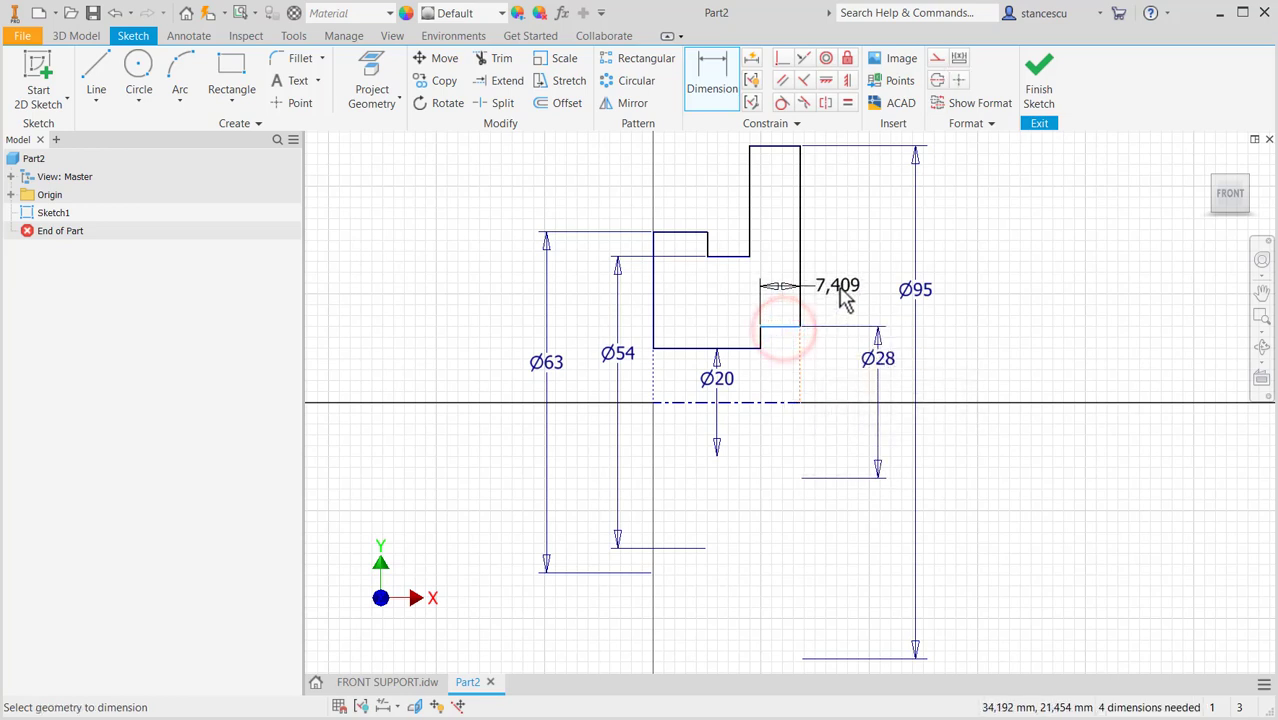
click(843, 300)
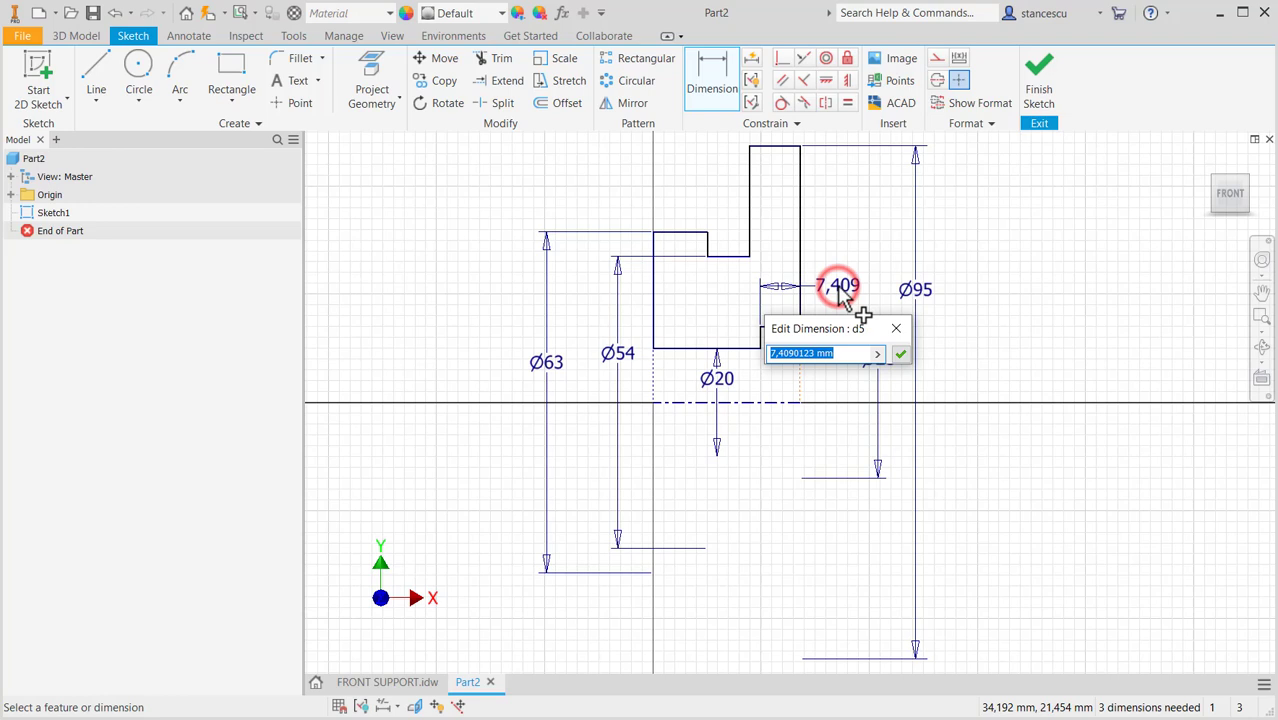
text(4)
key(Return)
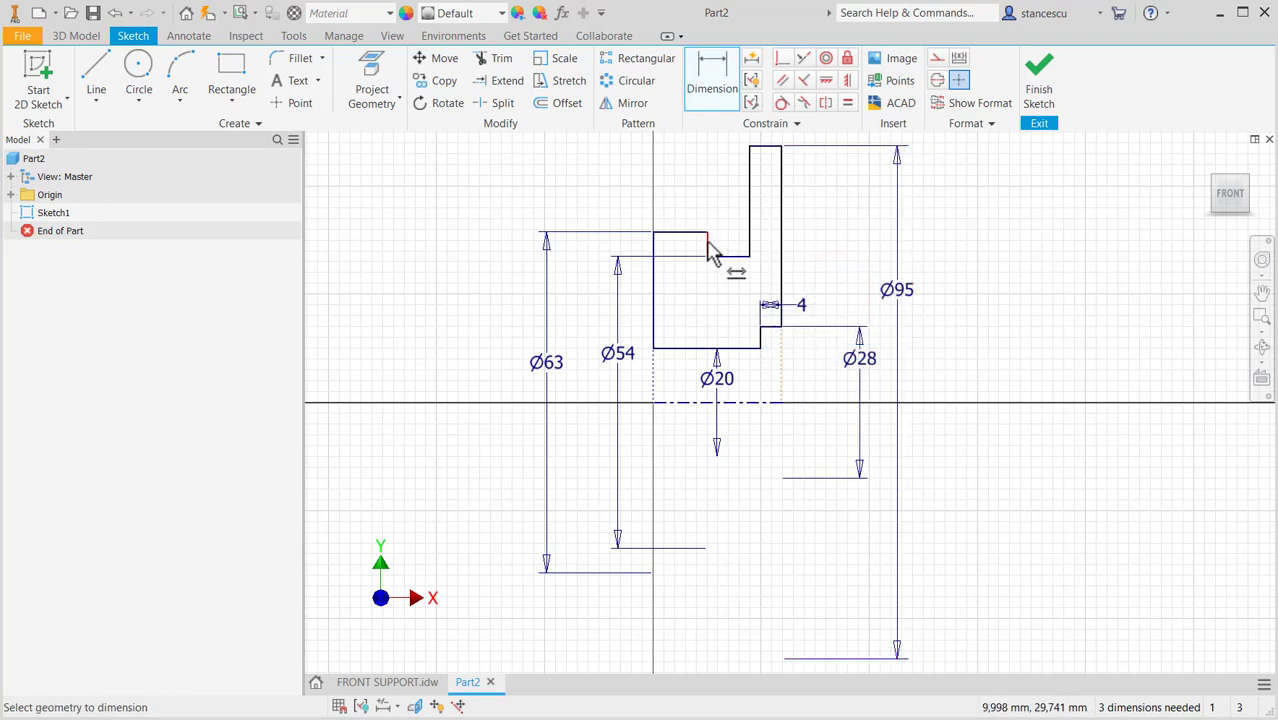
- Dimension the profile's overall width between its two outer vertical edges with the expression 38-10
click(651, 289)
click(779, 254)
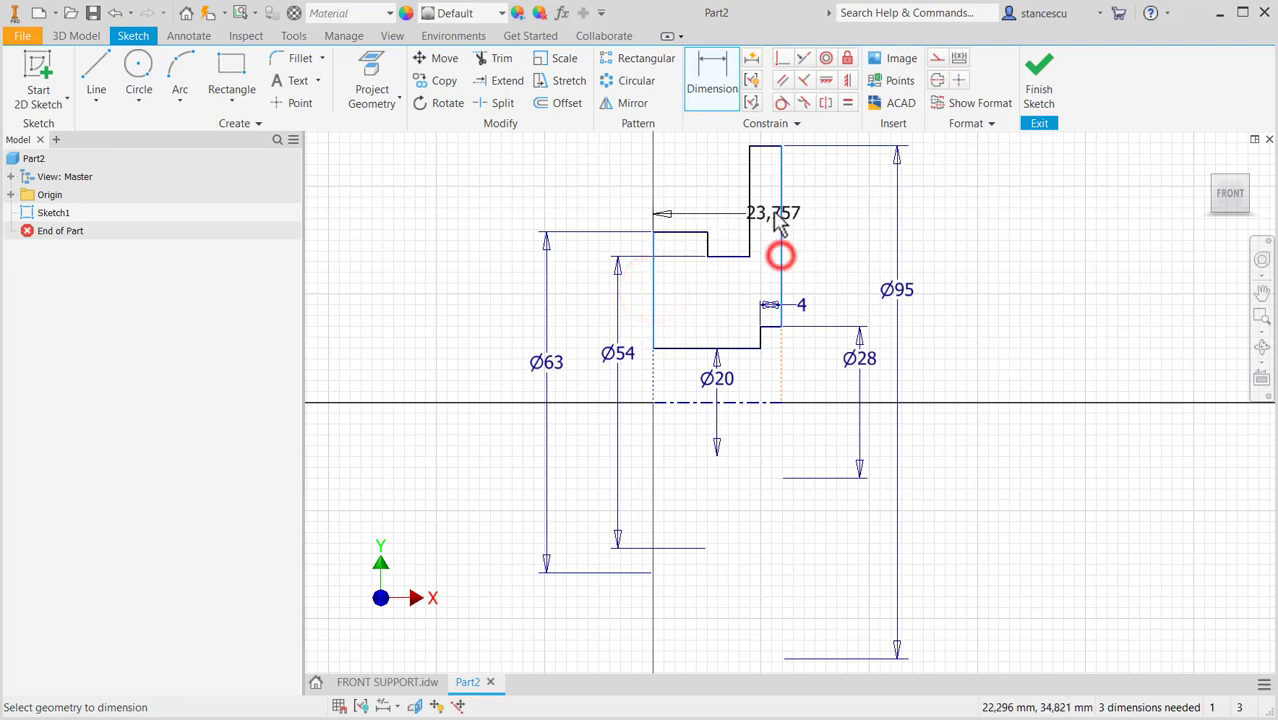
middle_drag(778, 245, 773, 364)
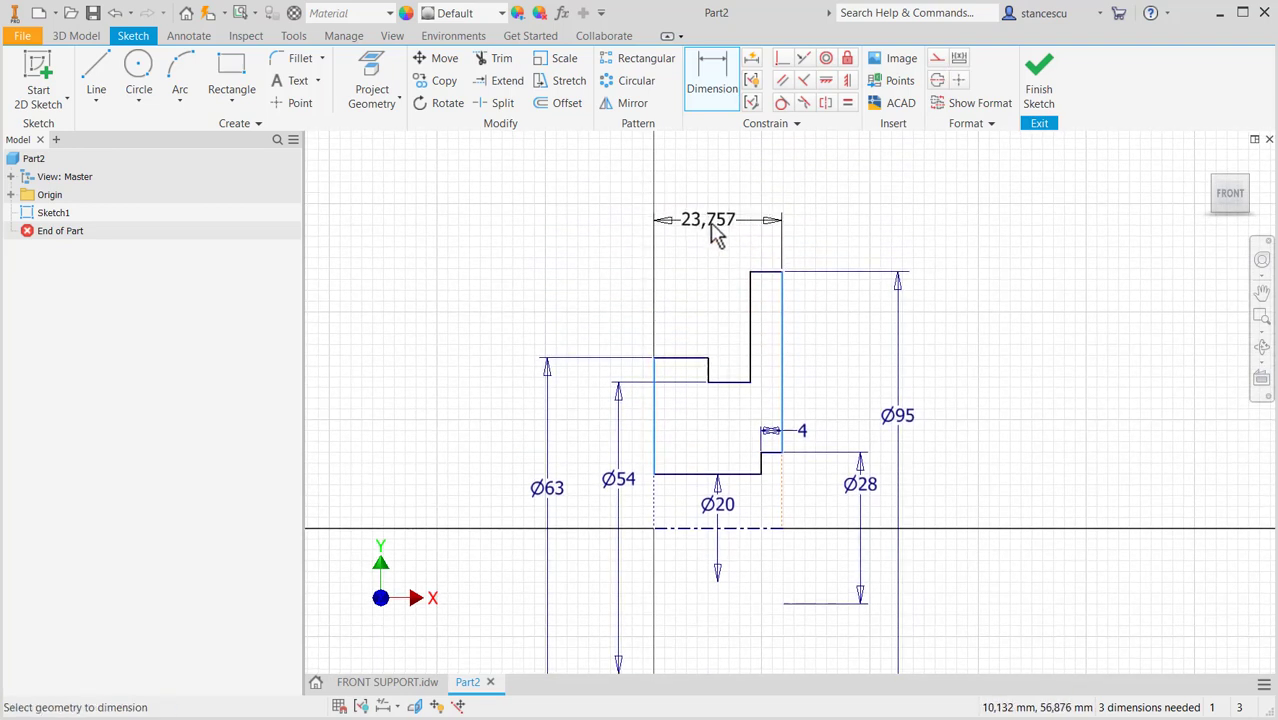
click(718, 219)
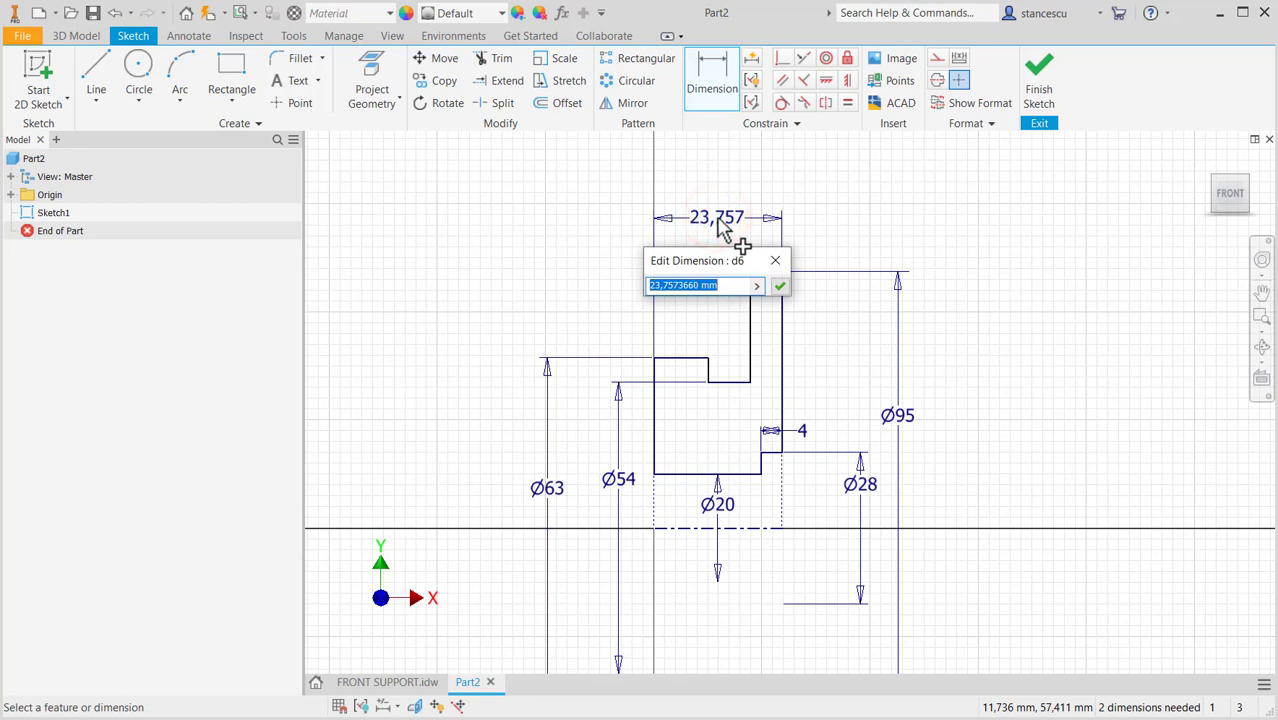
text(38-10)
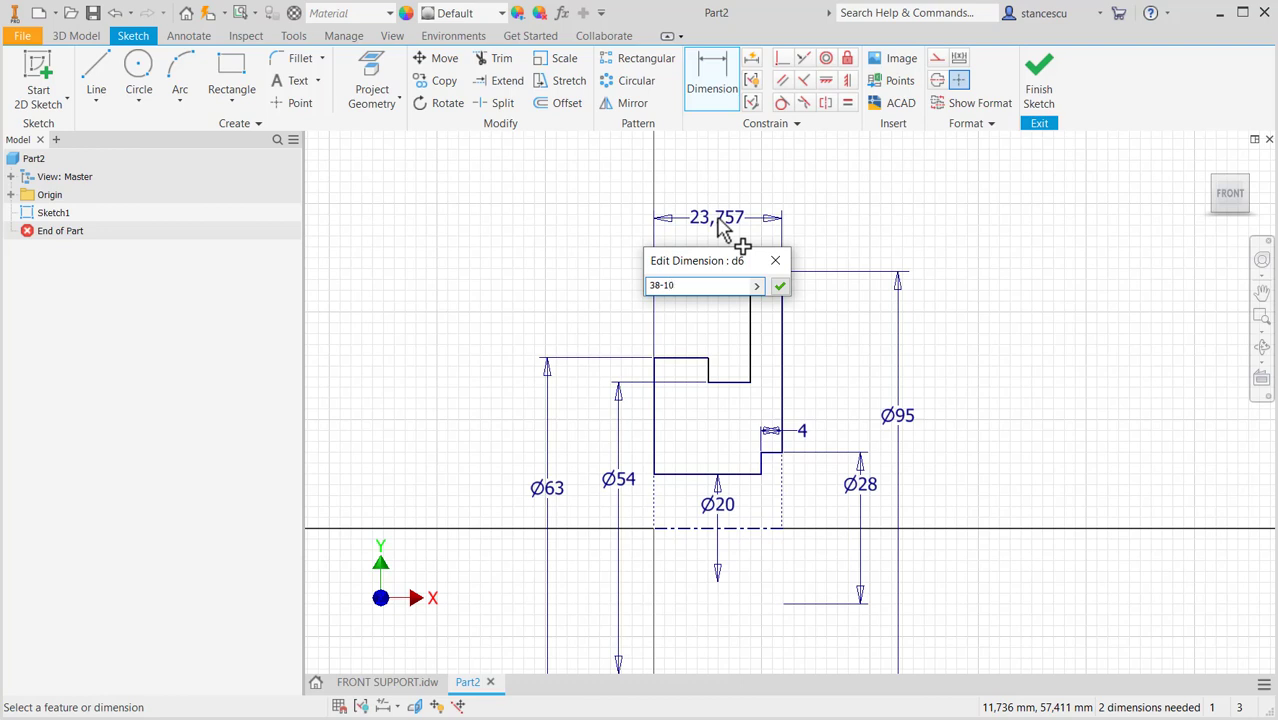
key(Return)
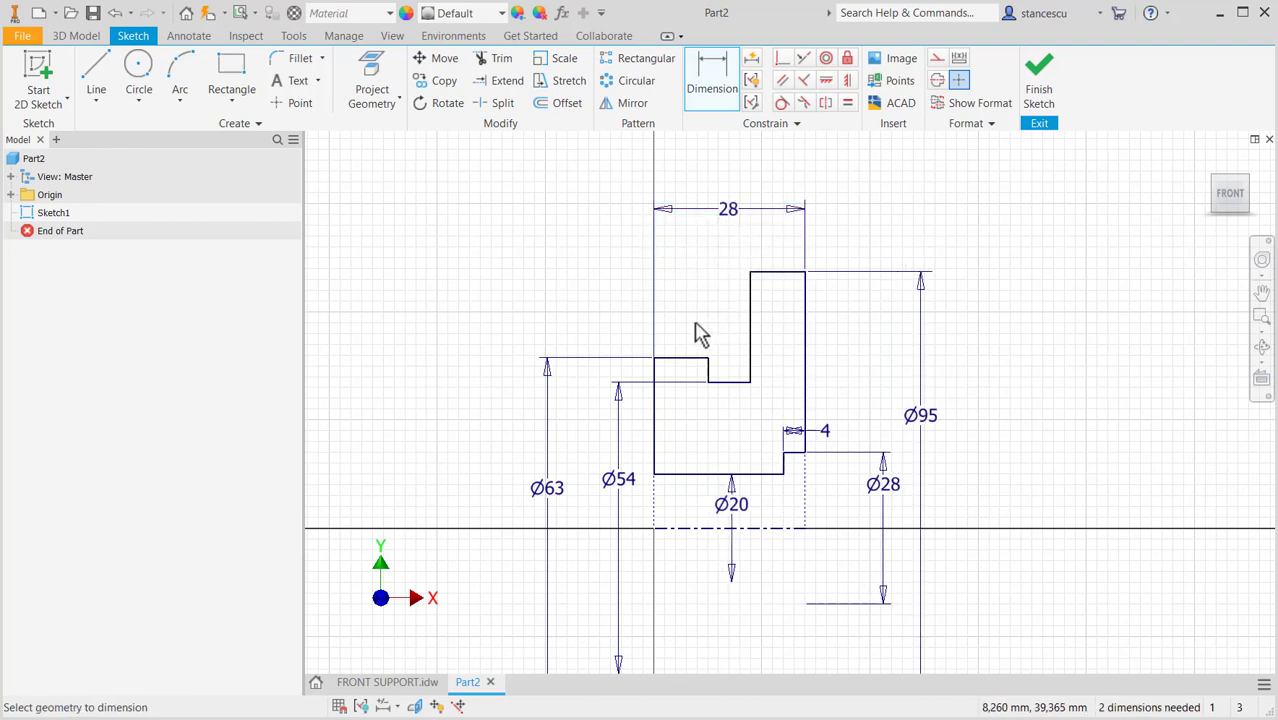
- Dimension the flange thickness at 13 mm and the collar width at 10 mm
click(781, 273)
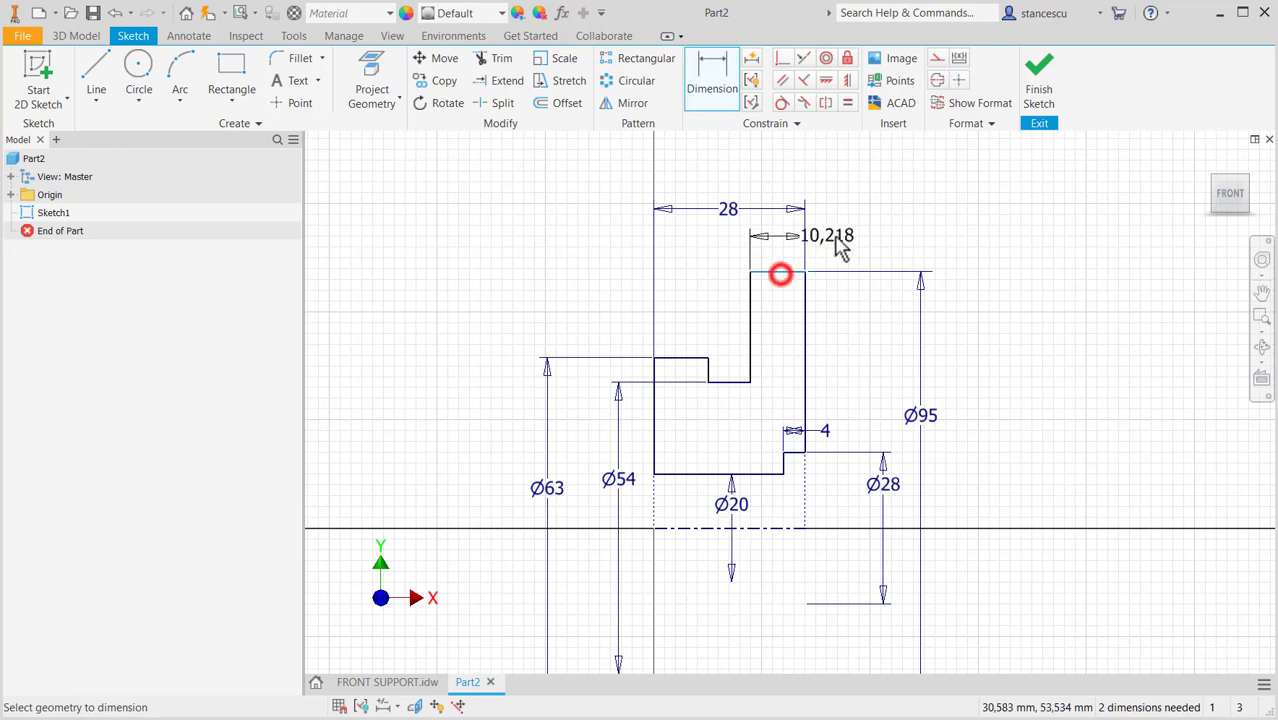
click(852, 233)
text(13)
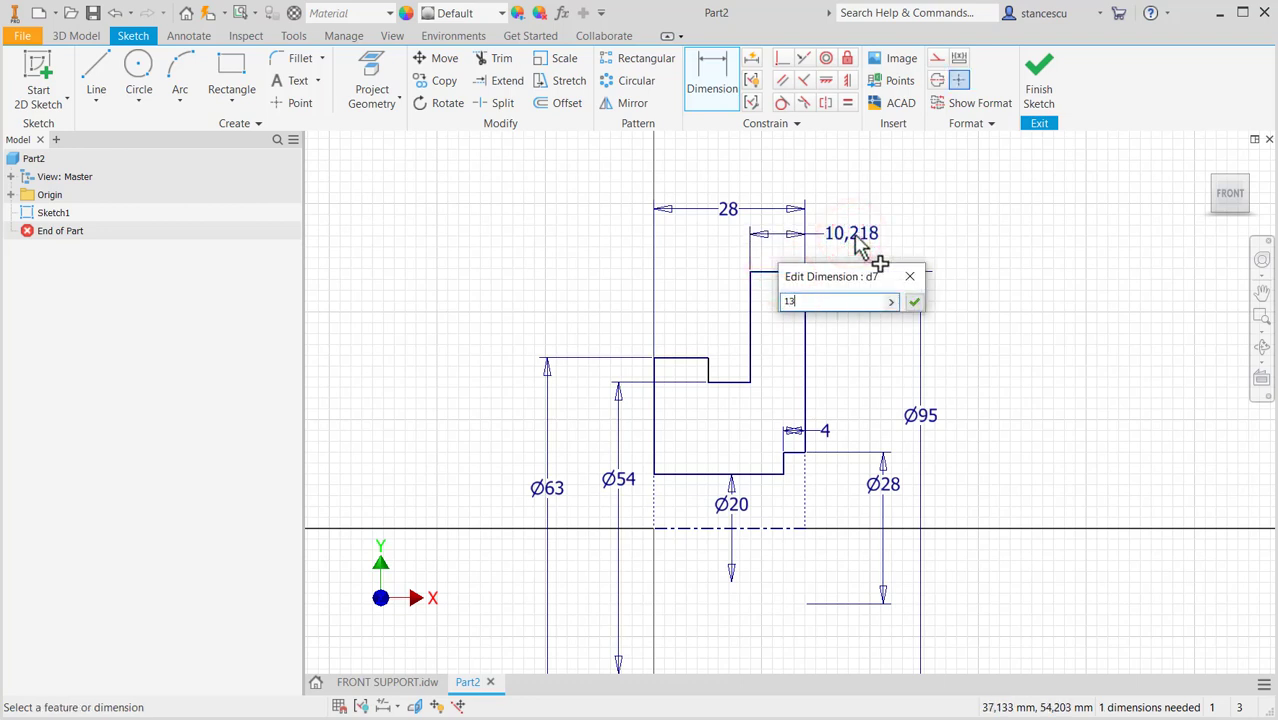
key(Return)
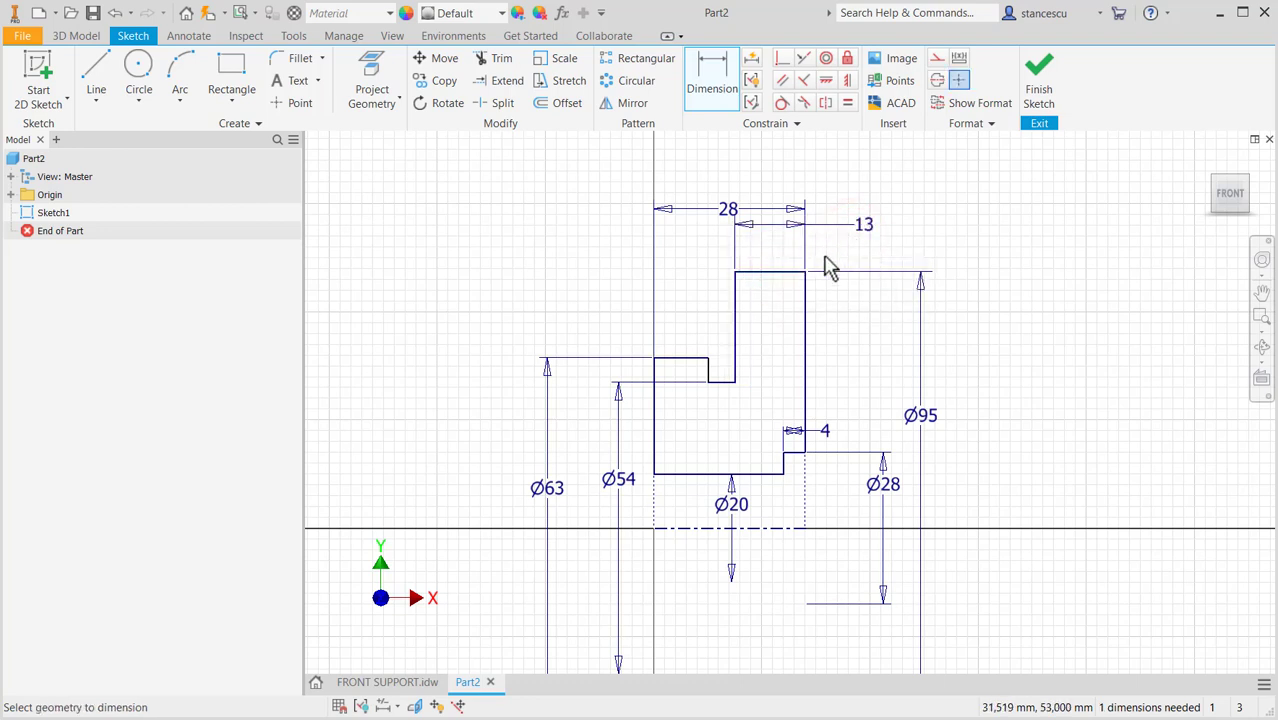
click(678, 362)
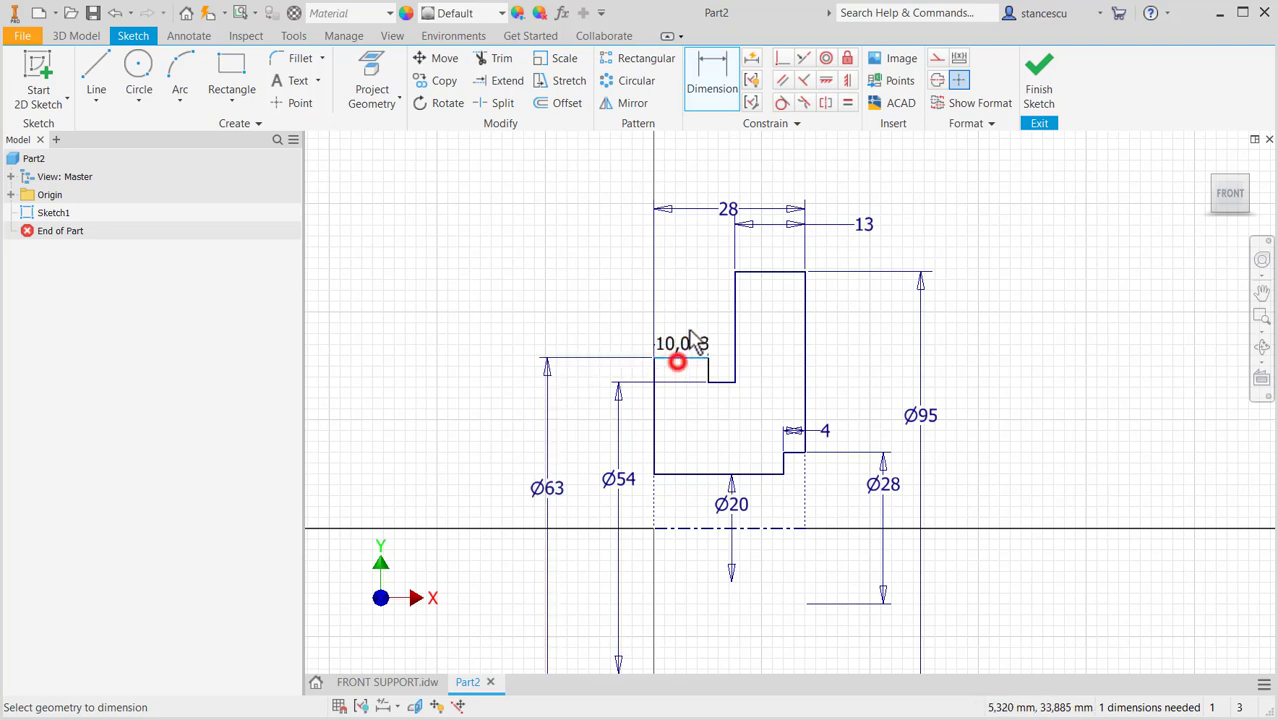
click(692, 300)
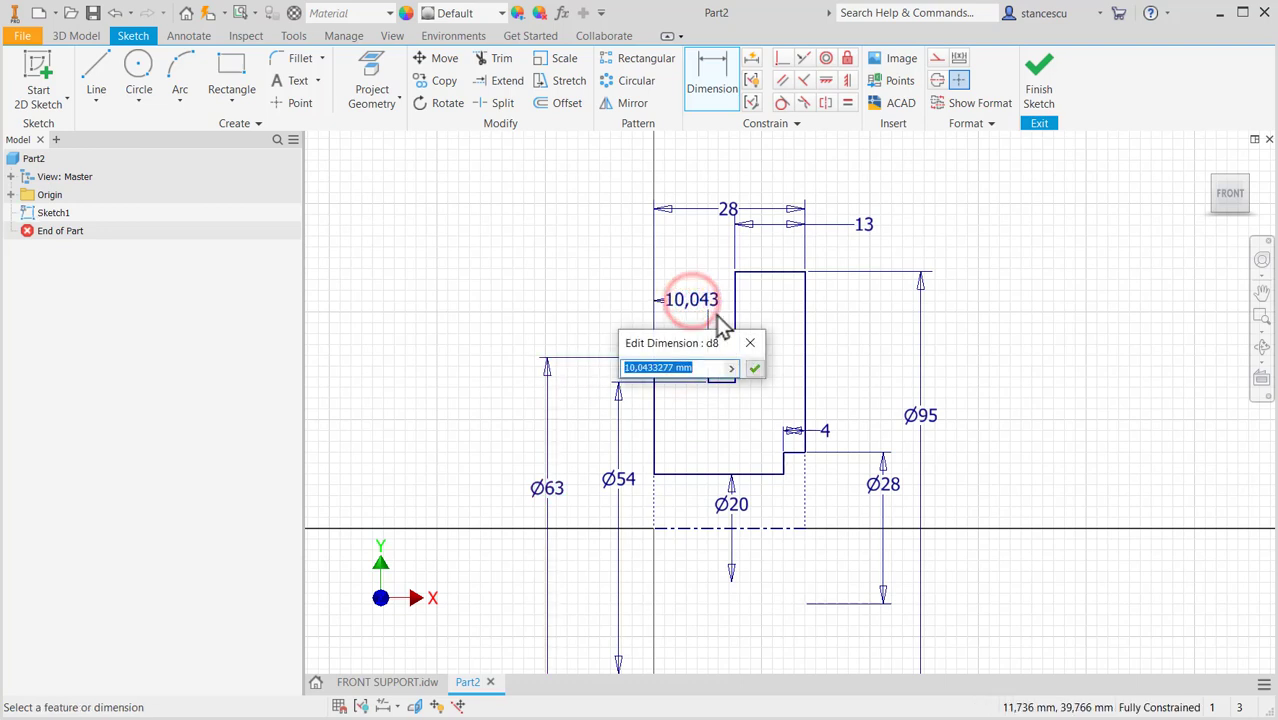
text(10)
key(Return)
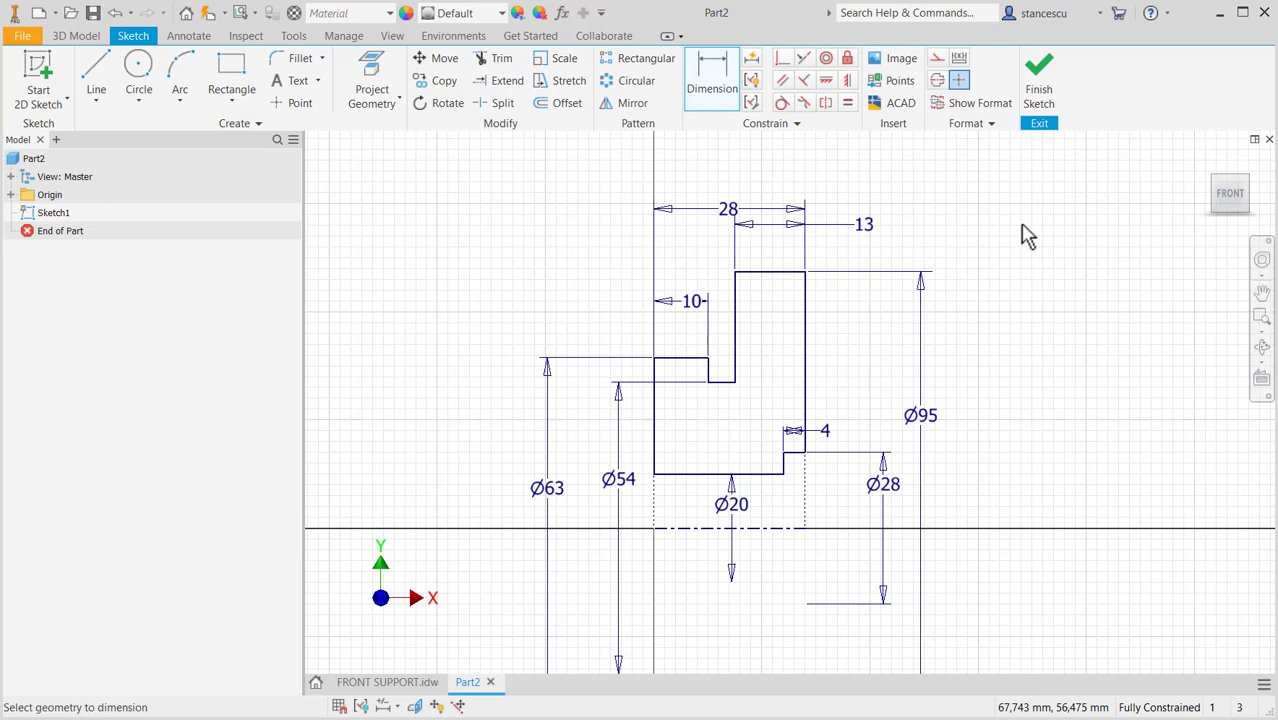
- Revolve the profile a full 360 degrees around the centerline into a solid
key(r)
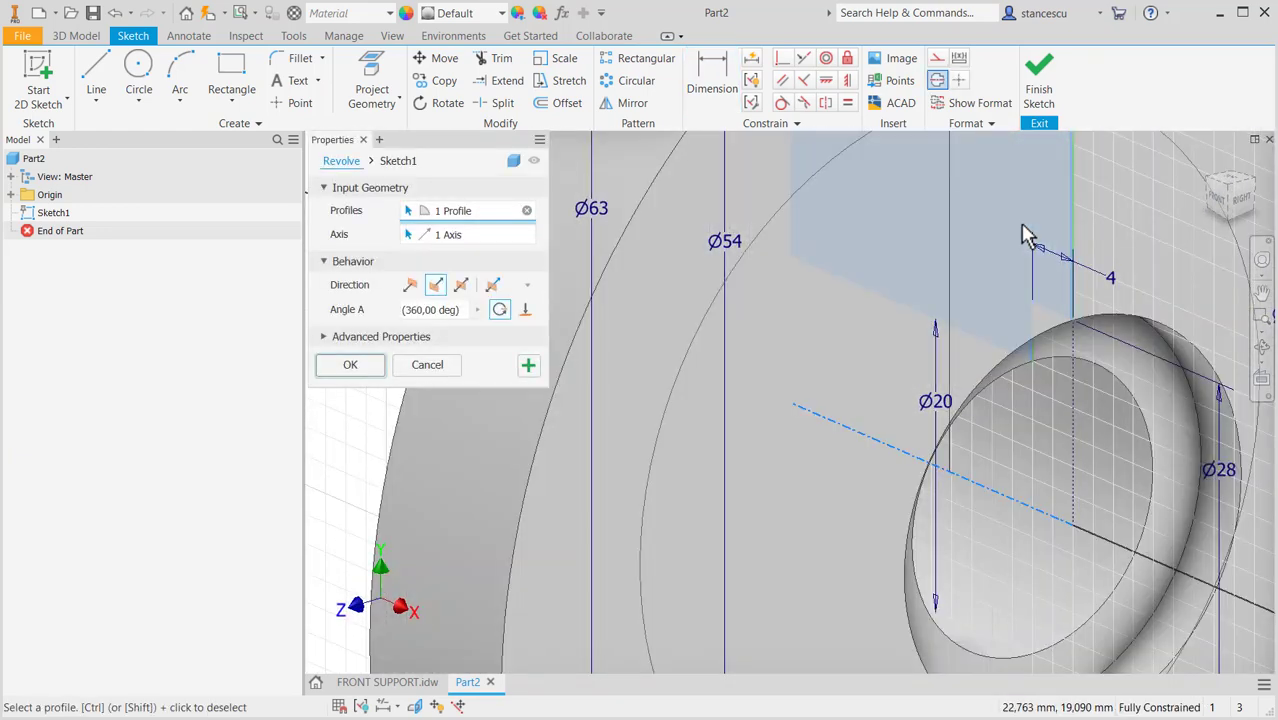
click(360, 364)
scroll(787, 471, down, 5)
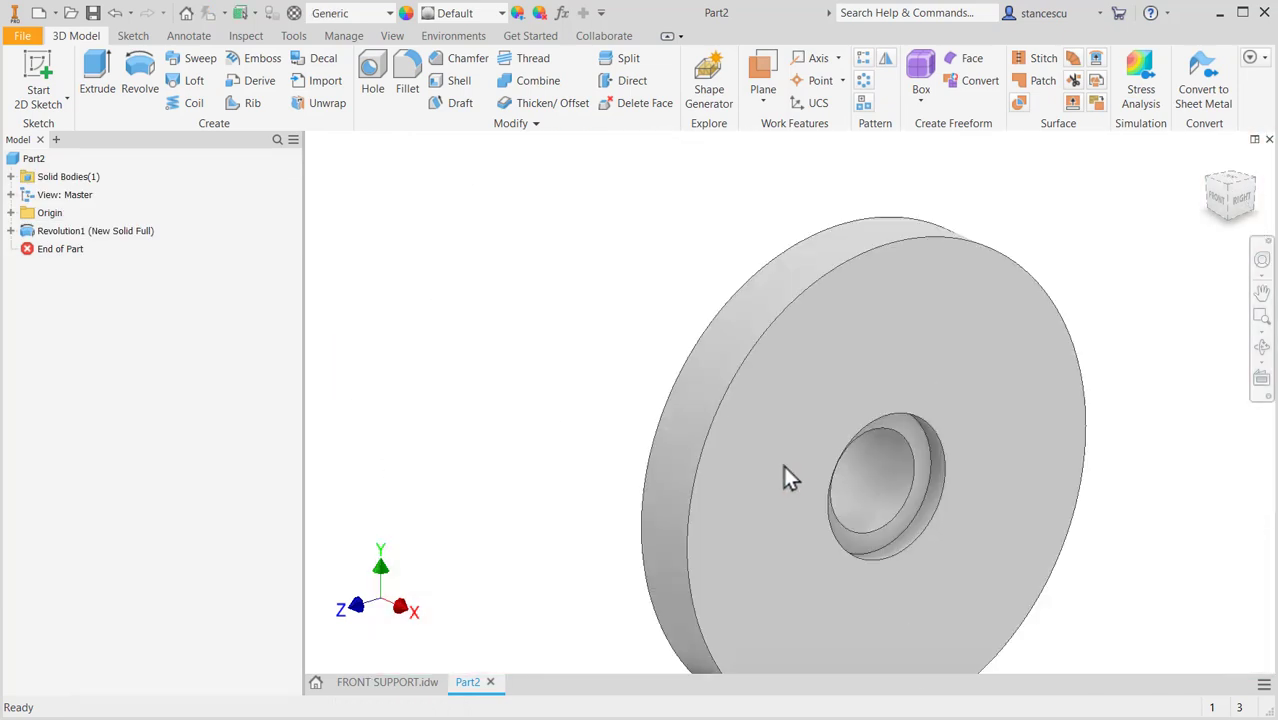
- Examine the 1x45° edge callouts and the front view in the FRONT SUPPORT.idw drawing, then return to the part
mouse_move(676, 456)
shift+middle_down()
mouse_move(807, 480)
mouse_move(655, 445)
shift+middle_up()
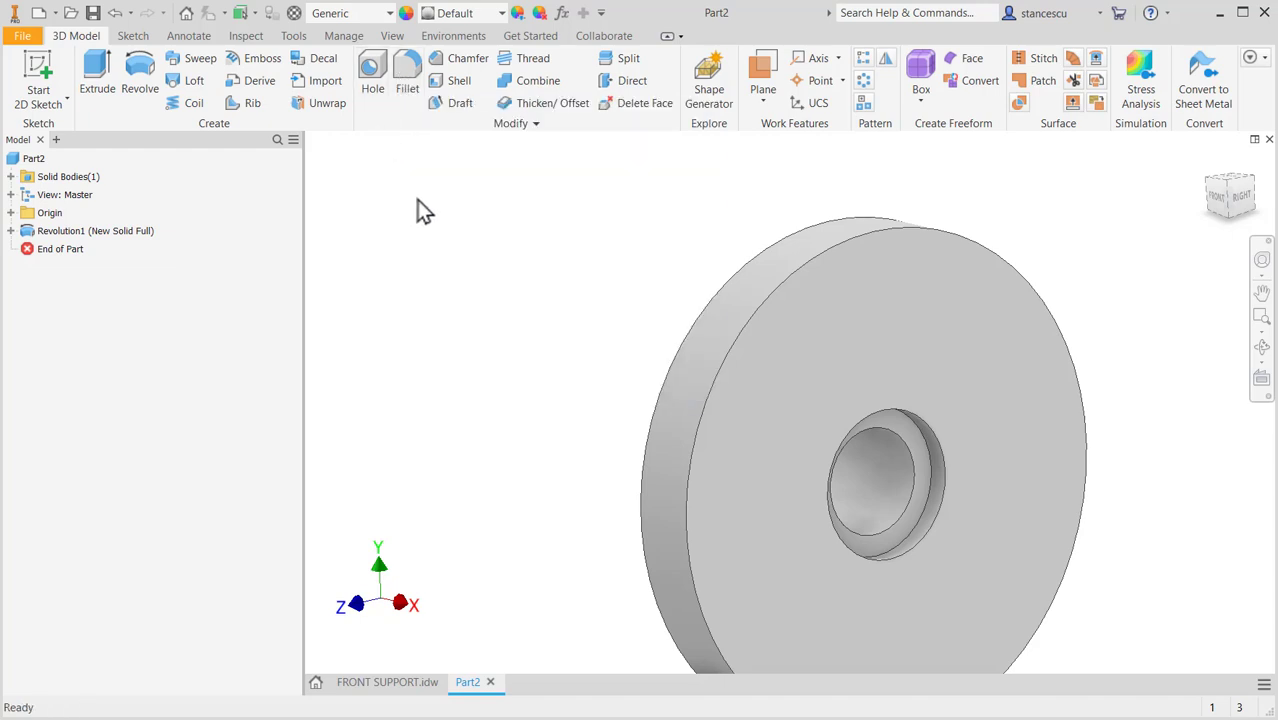
click(385, 681)
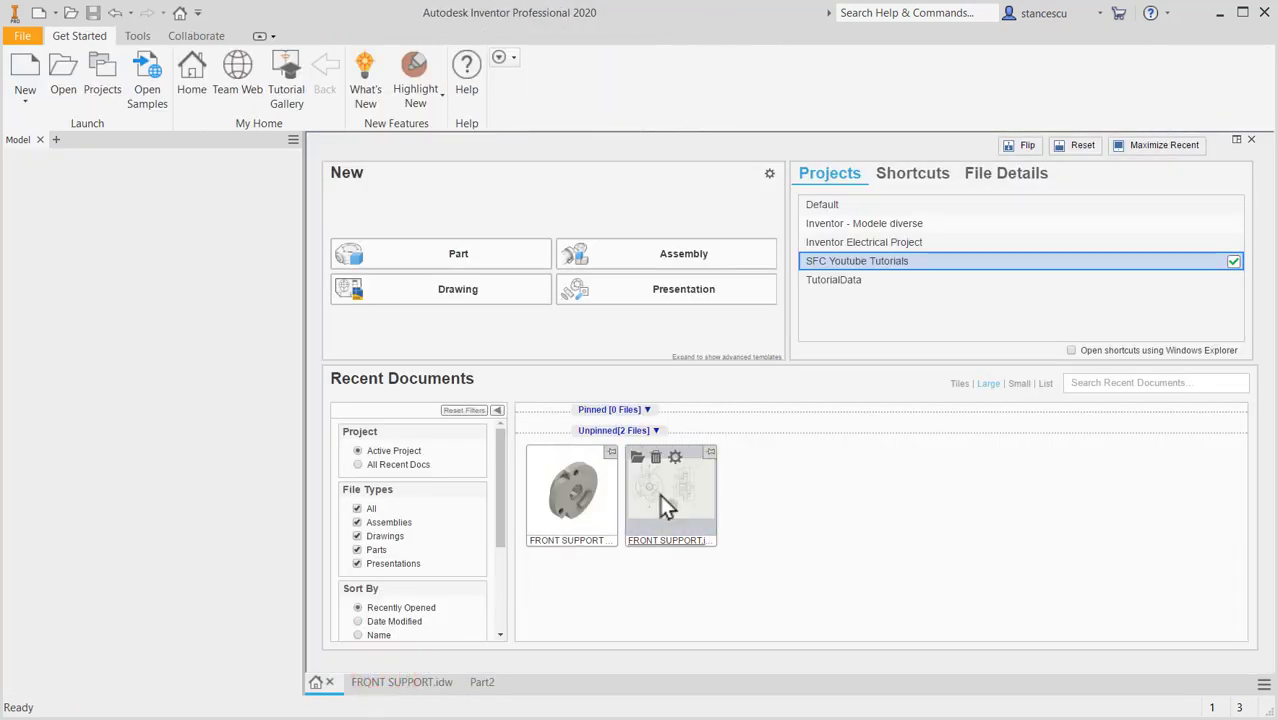
click(660, 494)
double_click(660, 494)
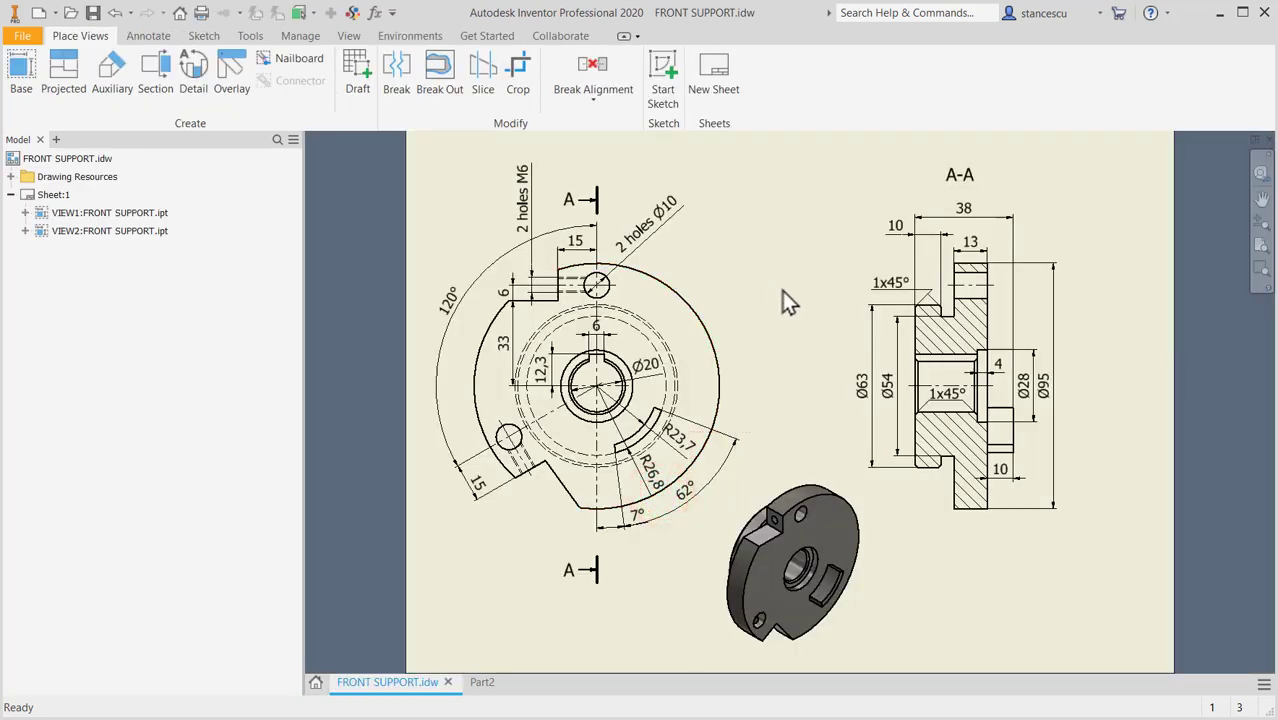
click(878, 283)
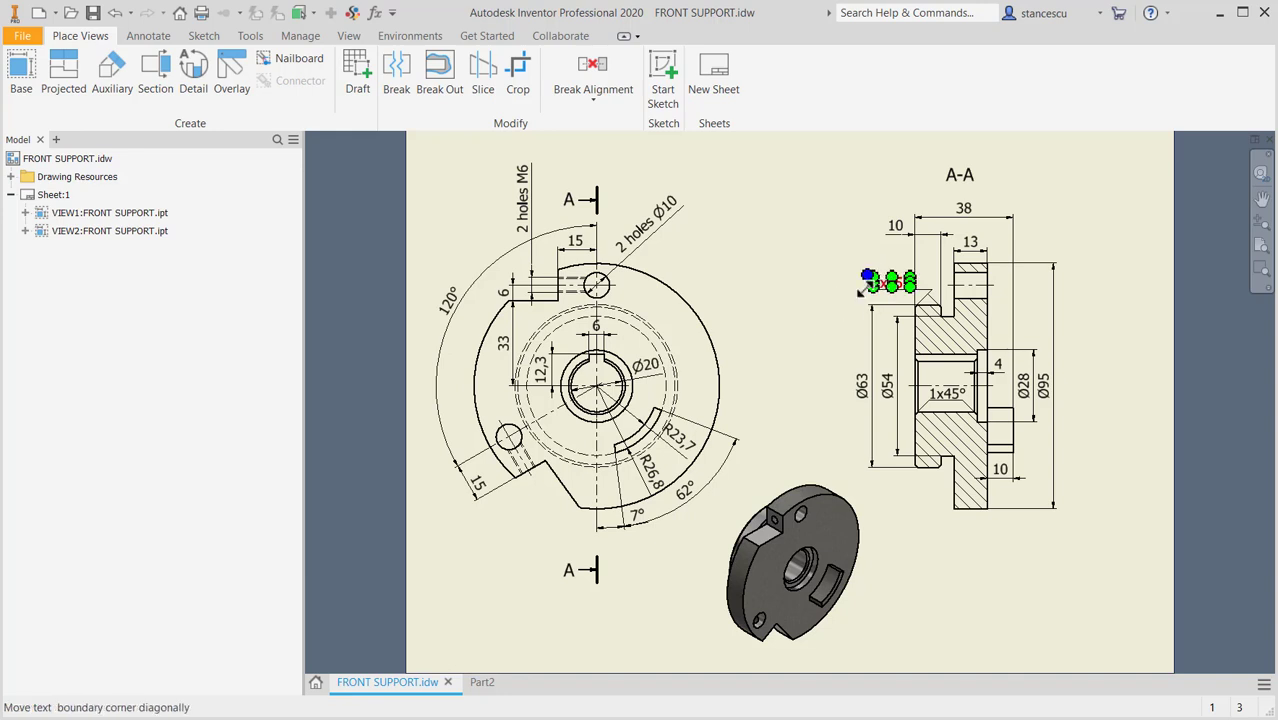
click(815, 340)
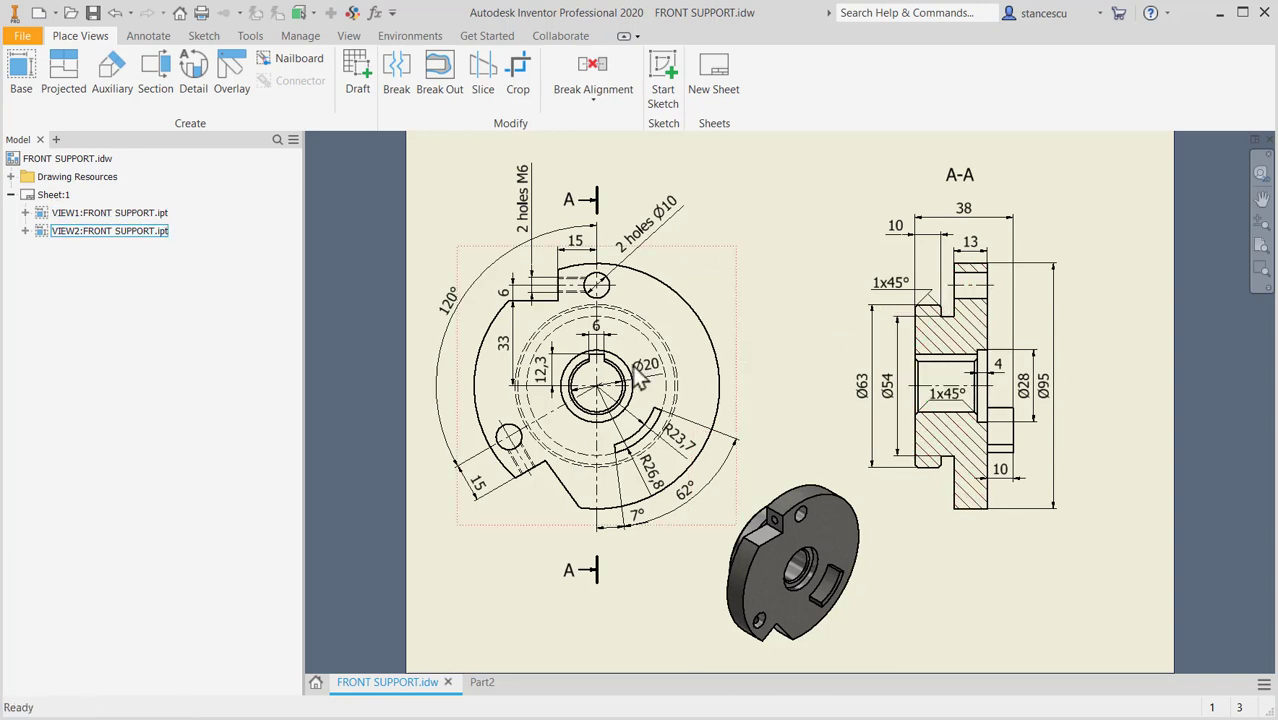
click(472, 681)
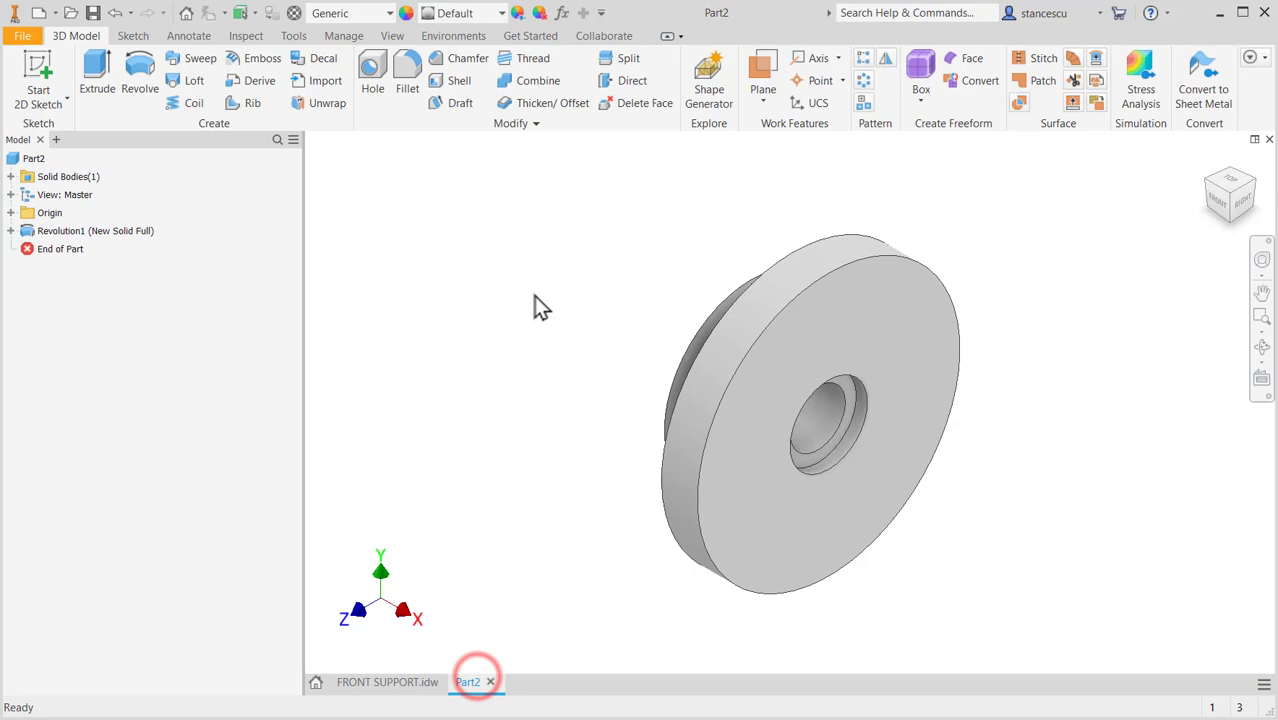
- Check section A-A in the drawing and fillet both ends of the bore and both outer collar edges with a 1 mm radius
key(f)
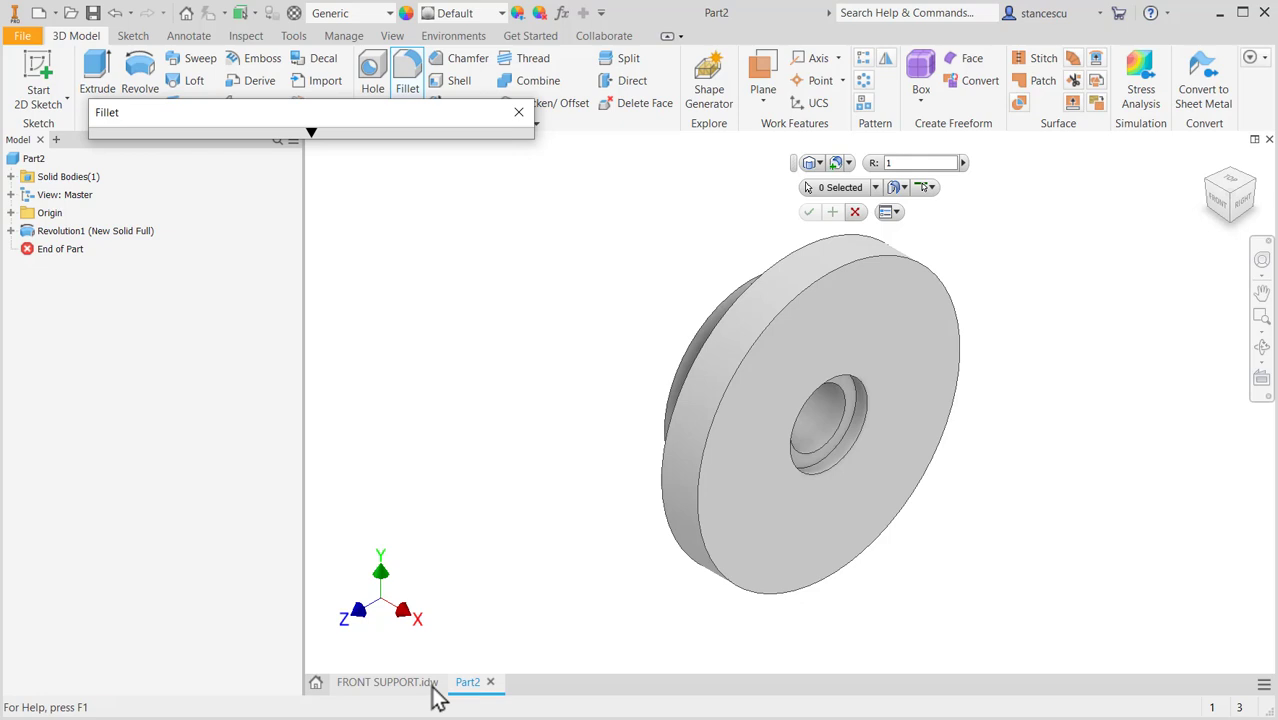
mouse_move(434, 690)
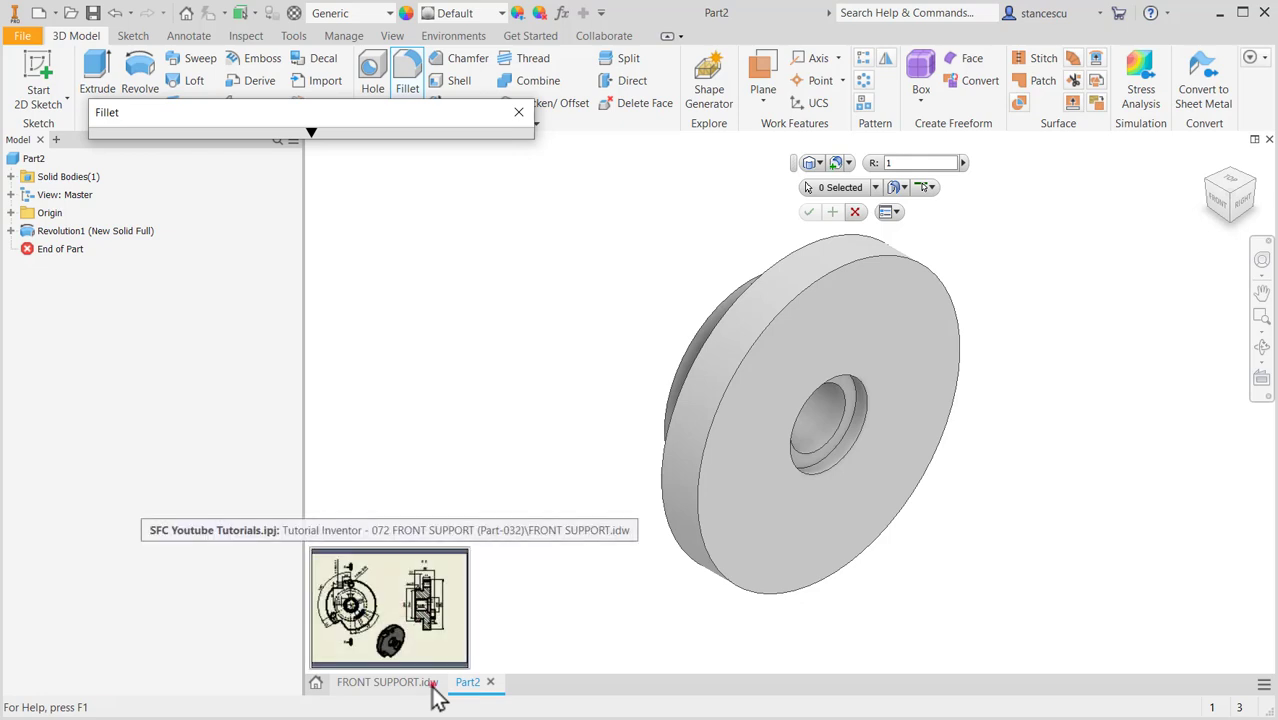
click(434, 686)
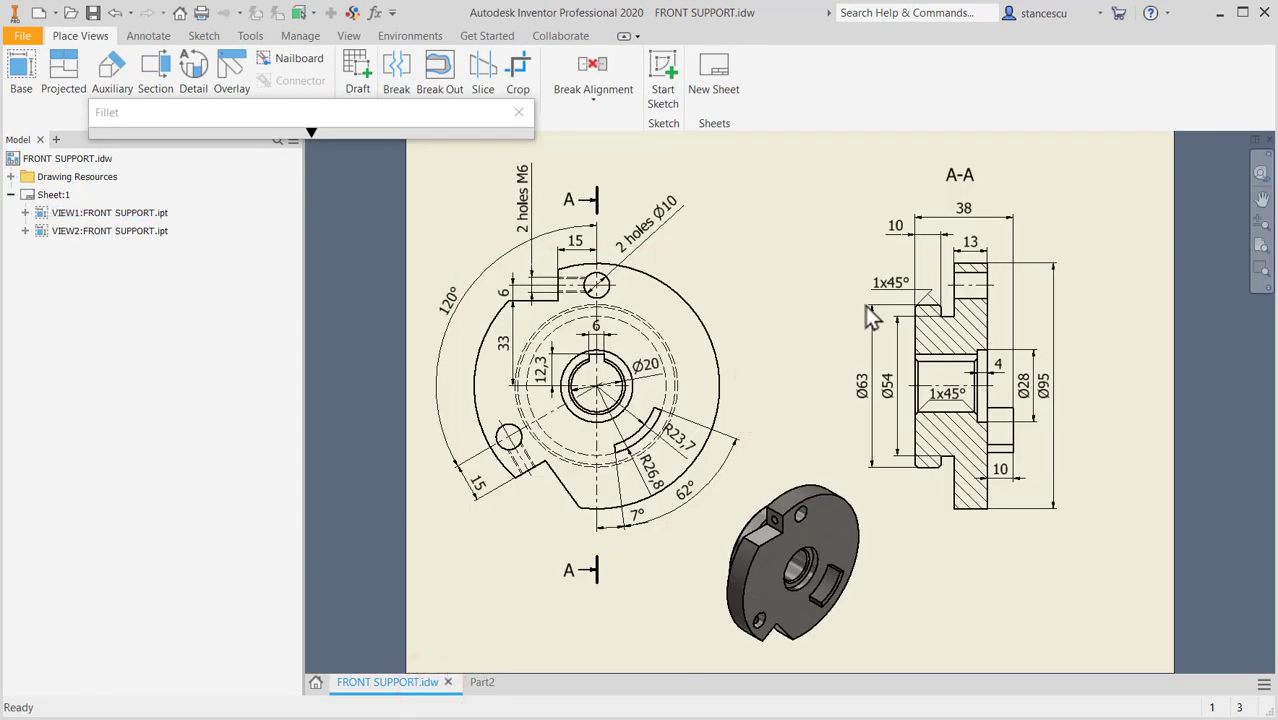
click(944, 255)
scroll(946, 268, up, 2)
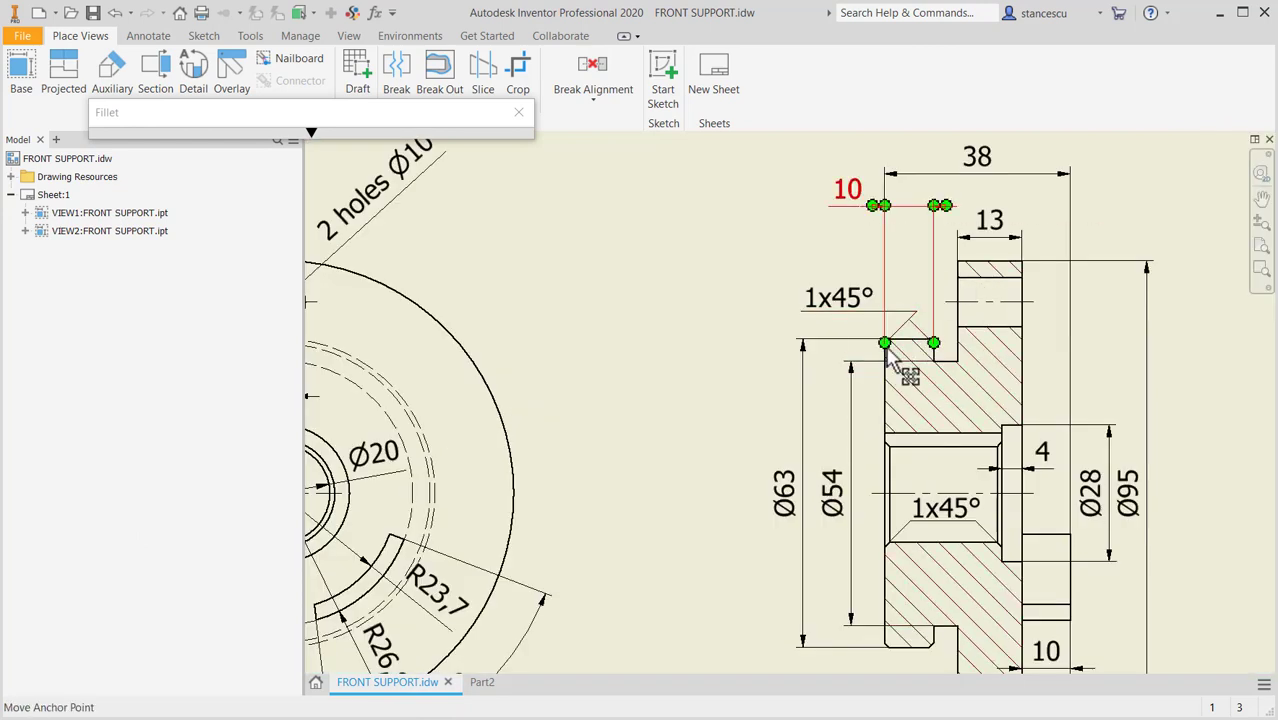
key(Escape)
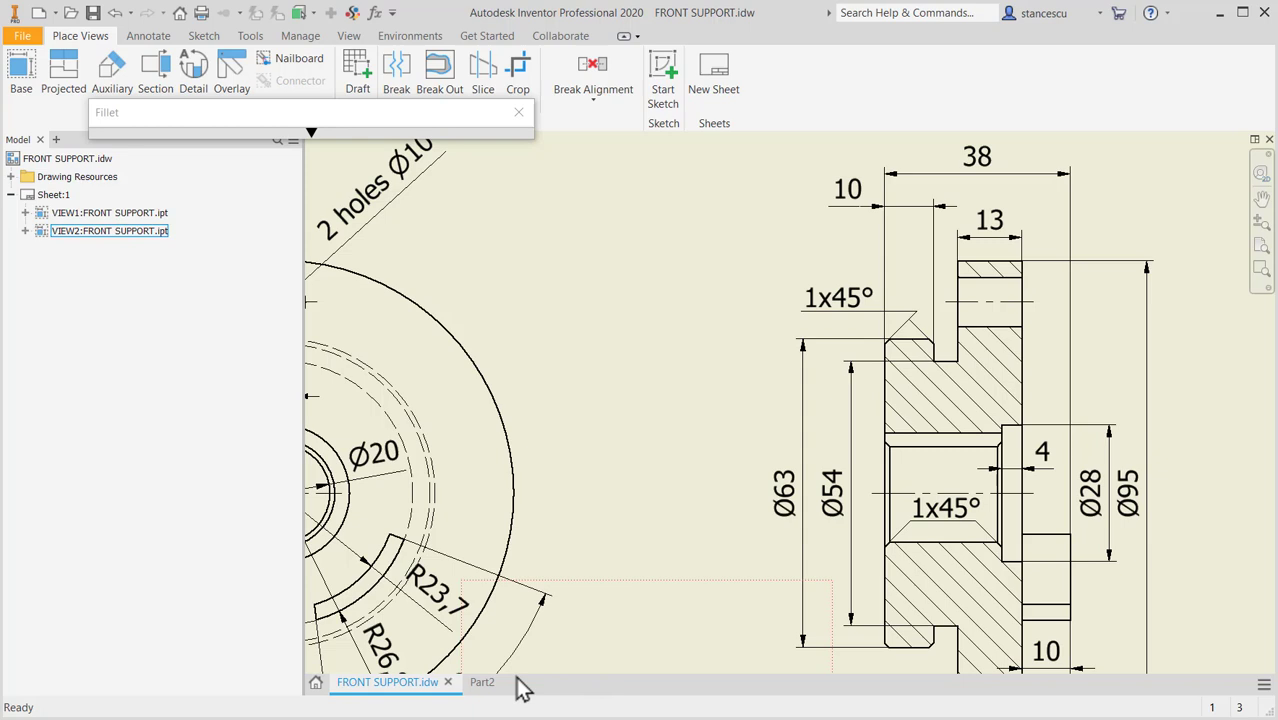
click(486, 681)
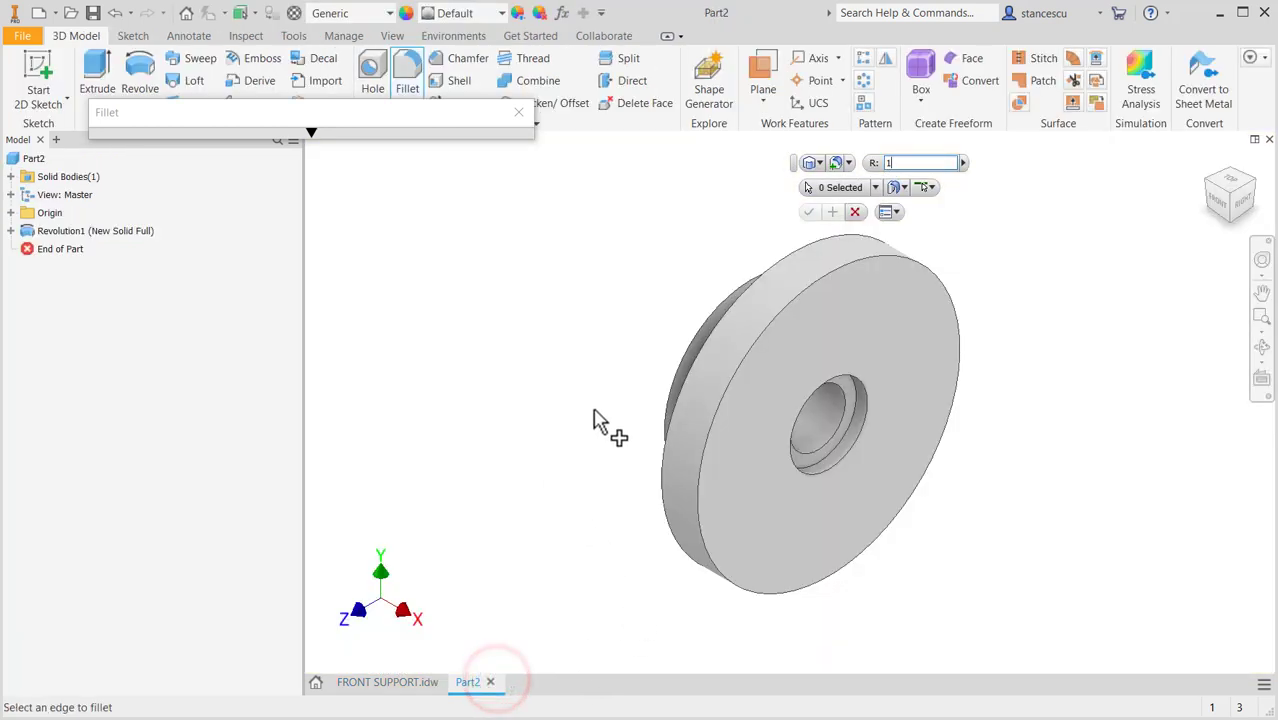
click(839, 394)
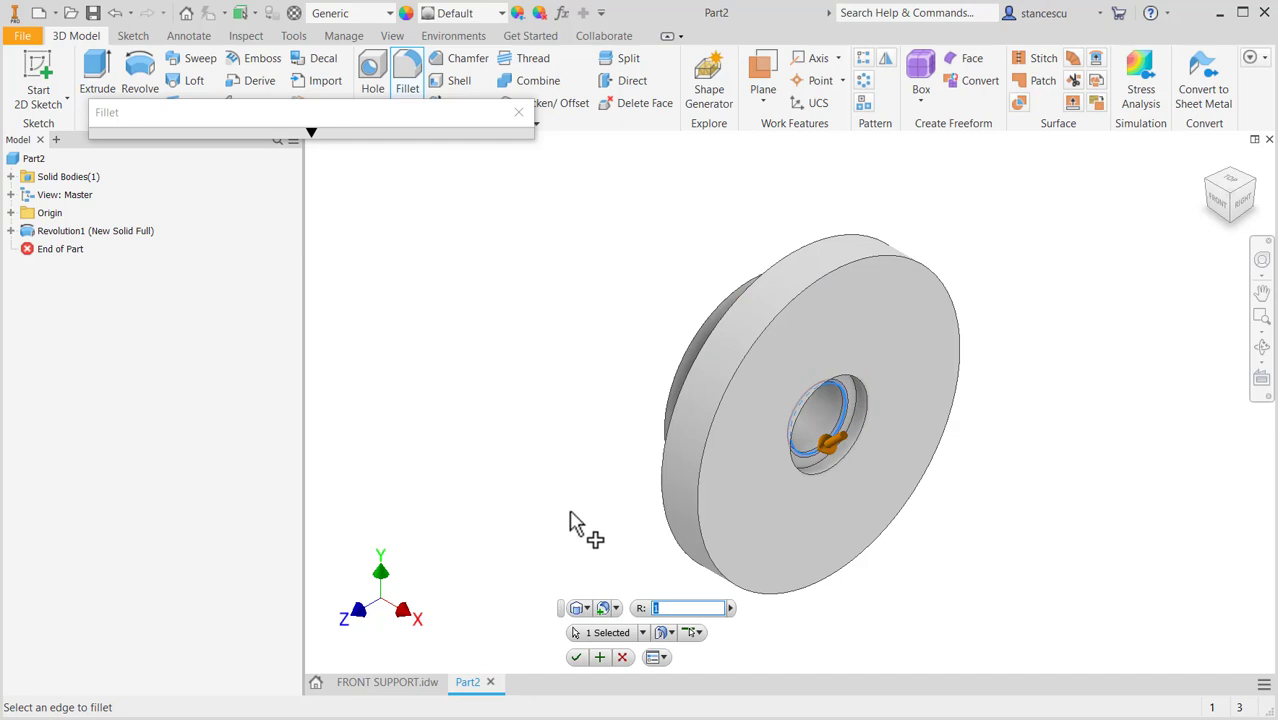
shift+middle_drag(600, 460, 693, 466)
click(733, 416)
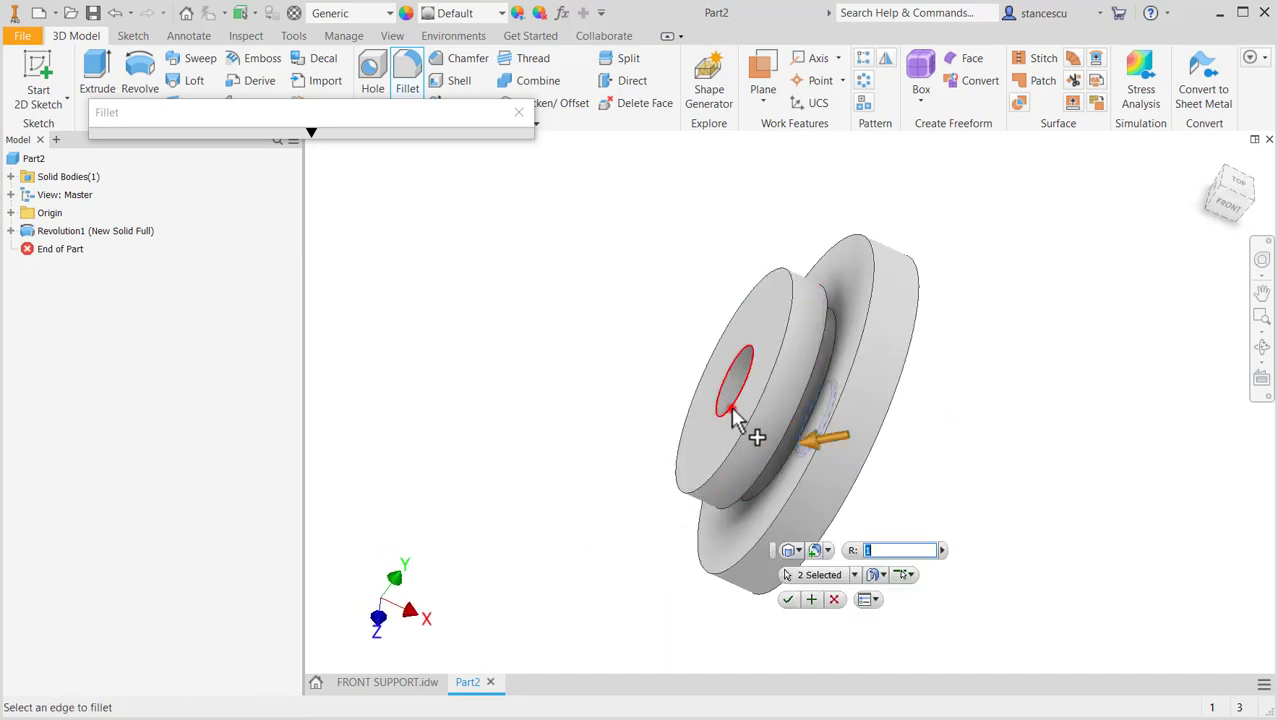
click(748, 444)
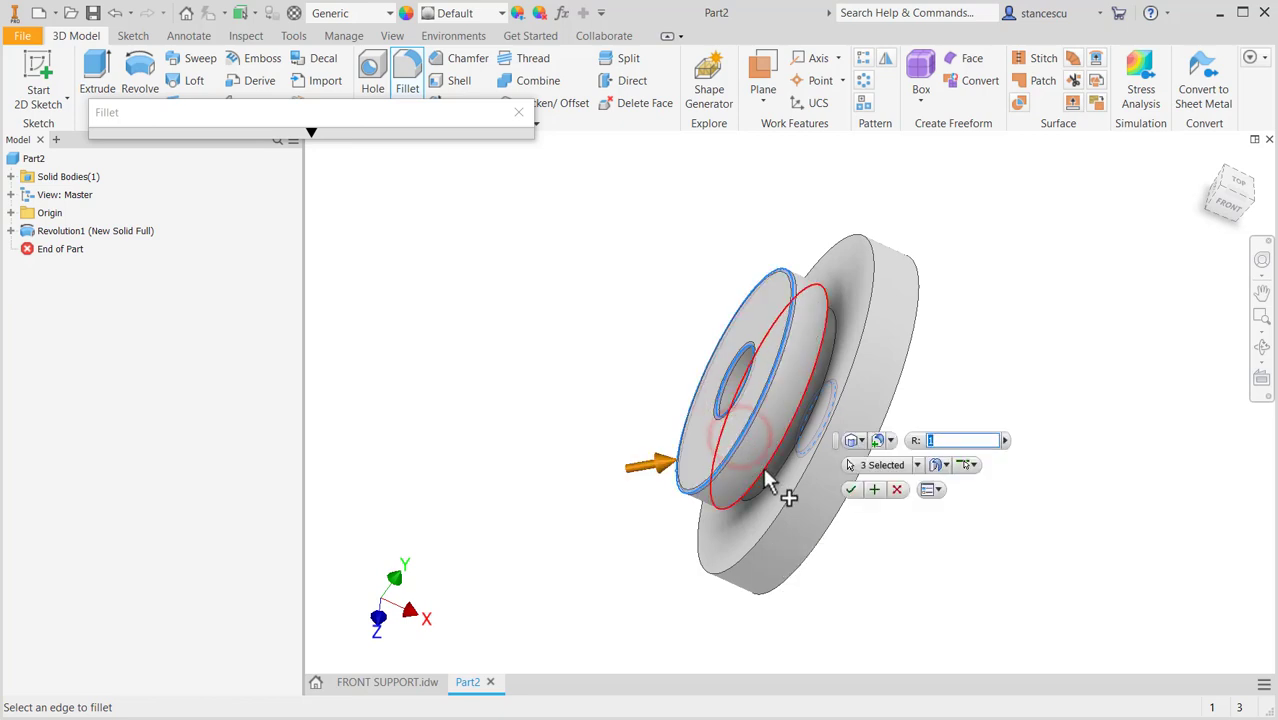
click(763, 467)
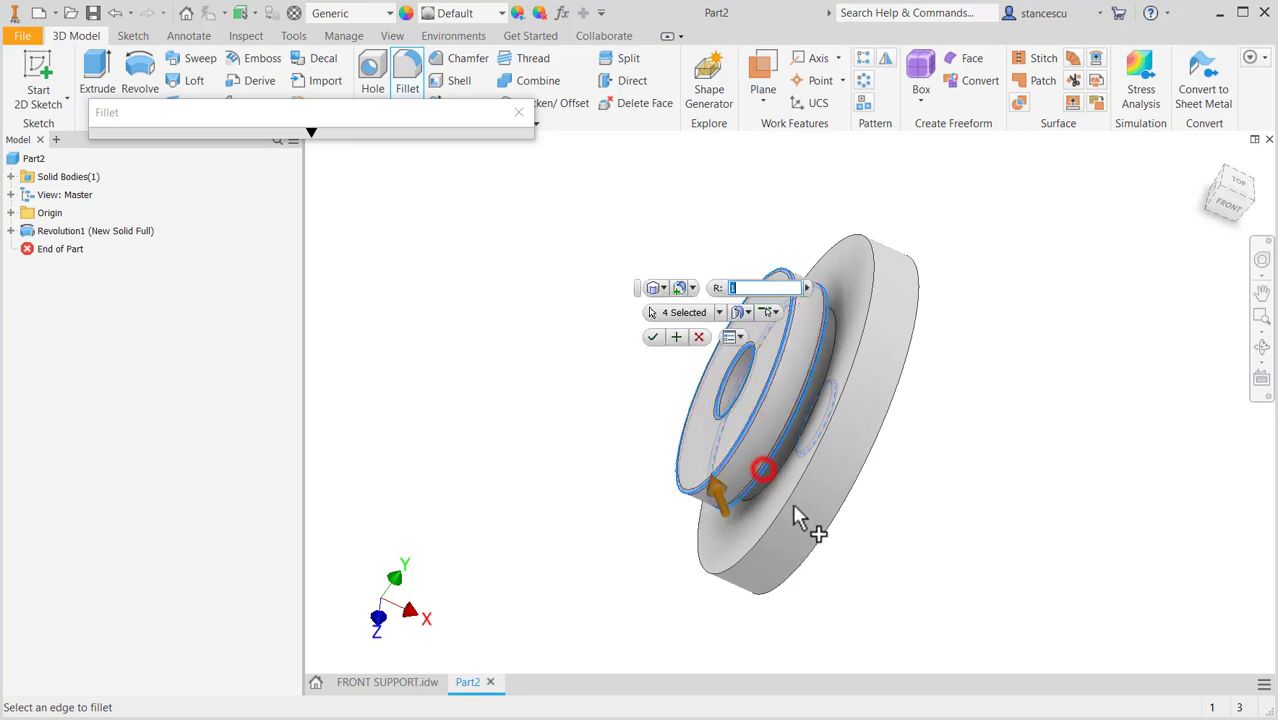
click(652, 337)
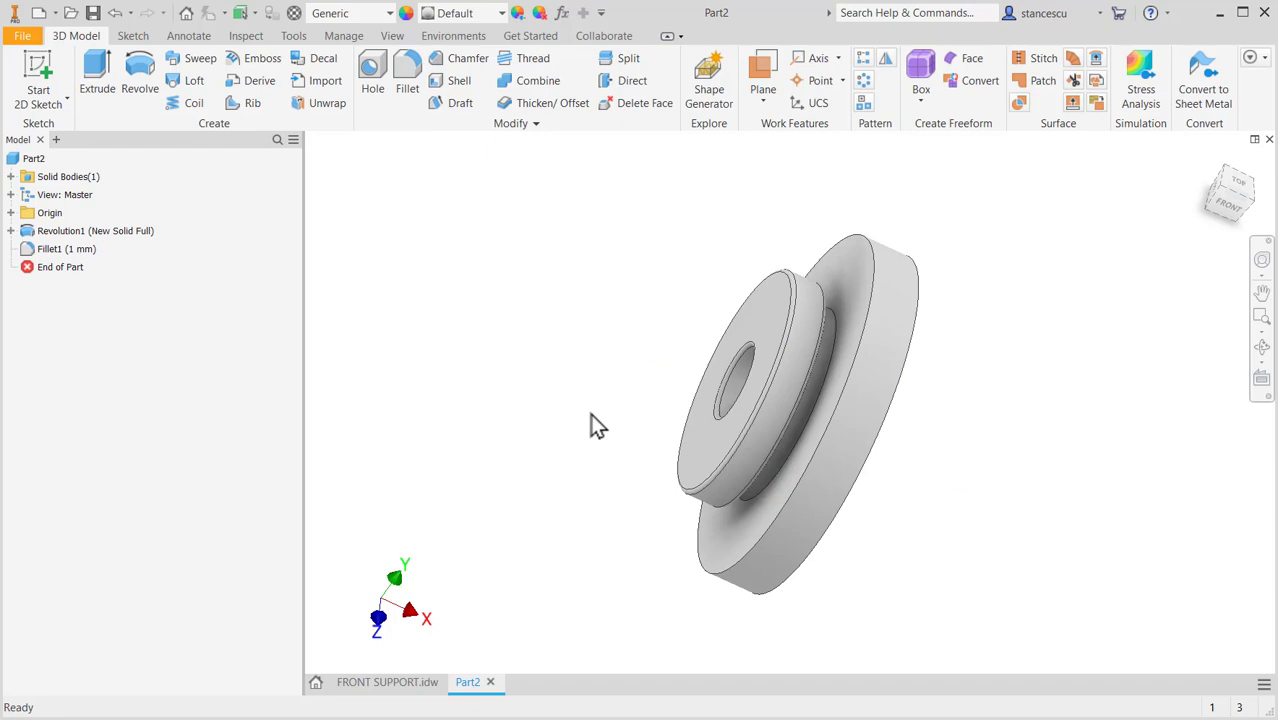
- Check the curved boss's radius dimensions in the drawing and start a sketch on the part's large flange face
key(F6)
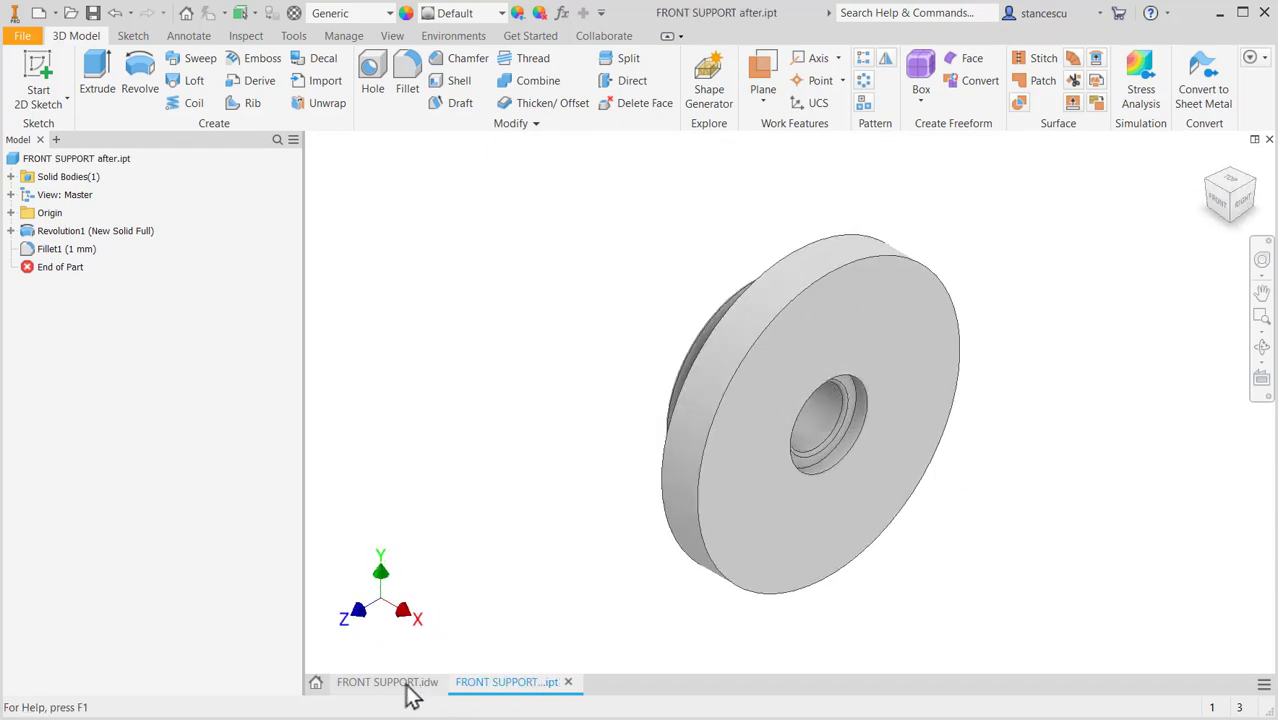
click(405, 682)
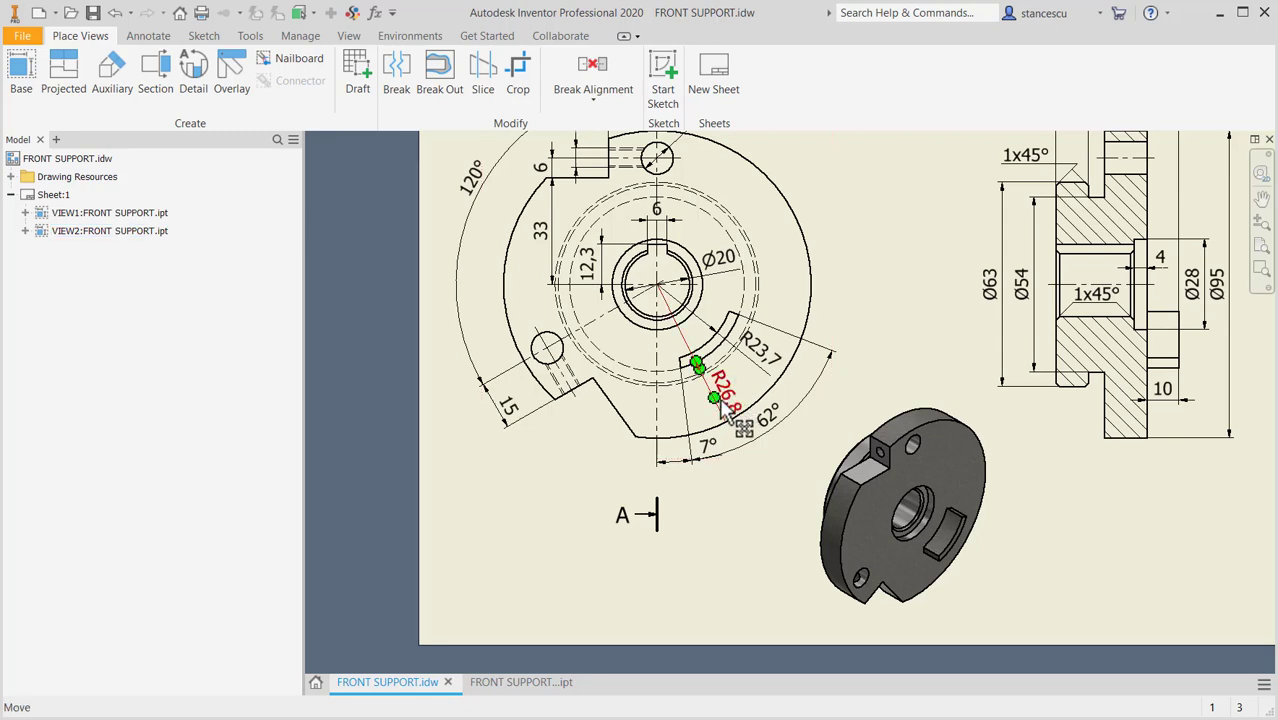
drag(720, 403, 737, 391)
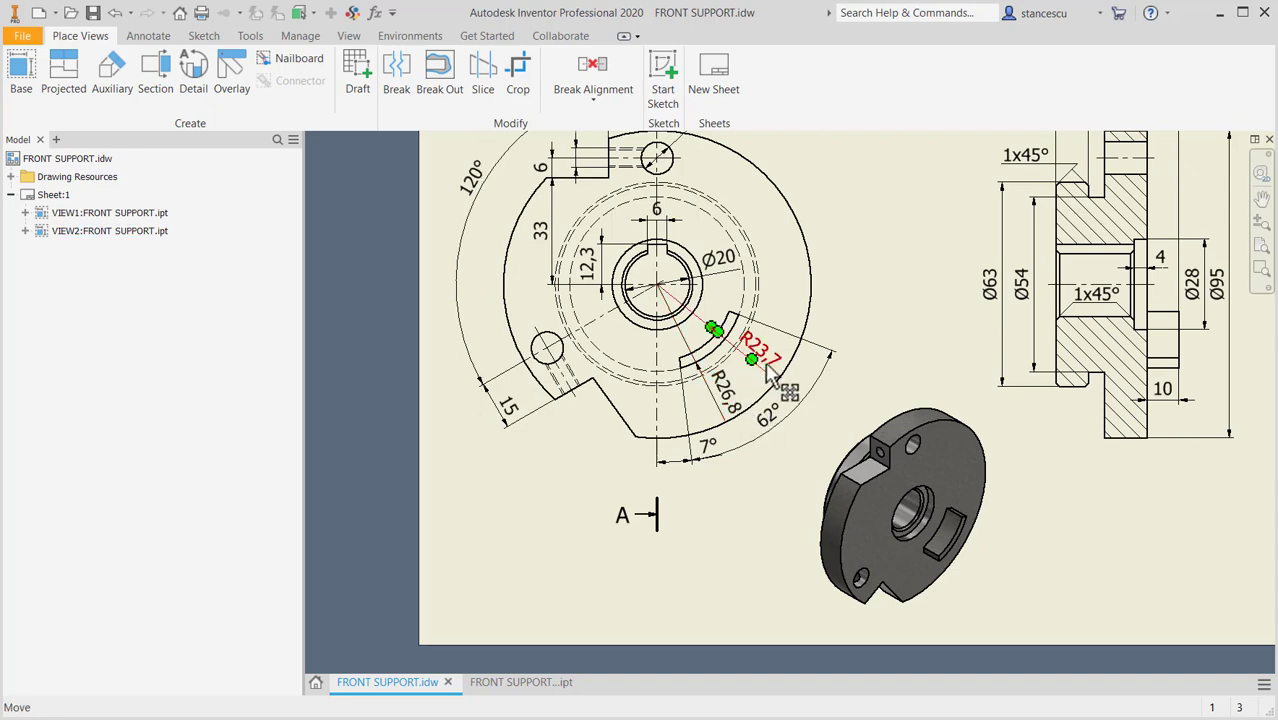
drag(772, 375, 773, 371)
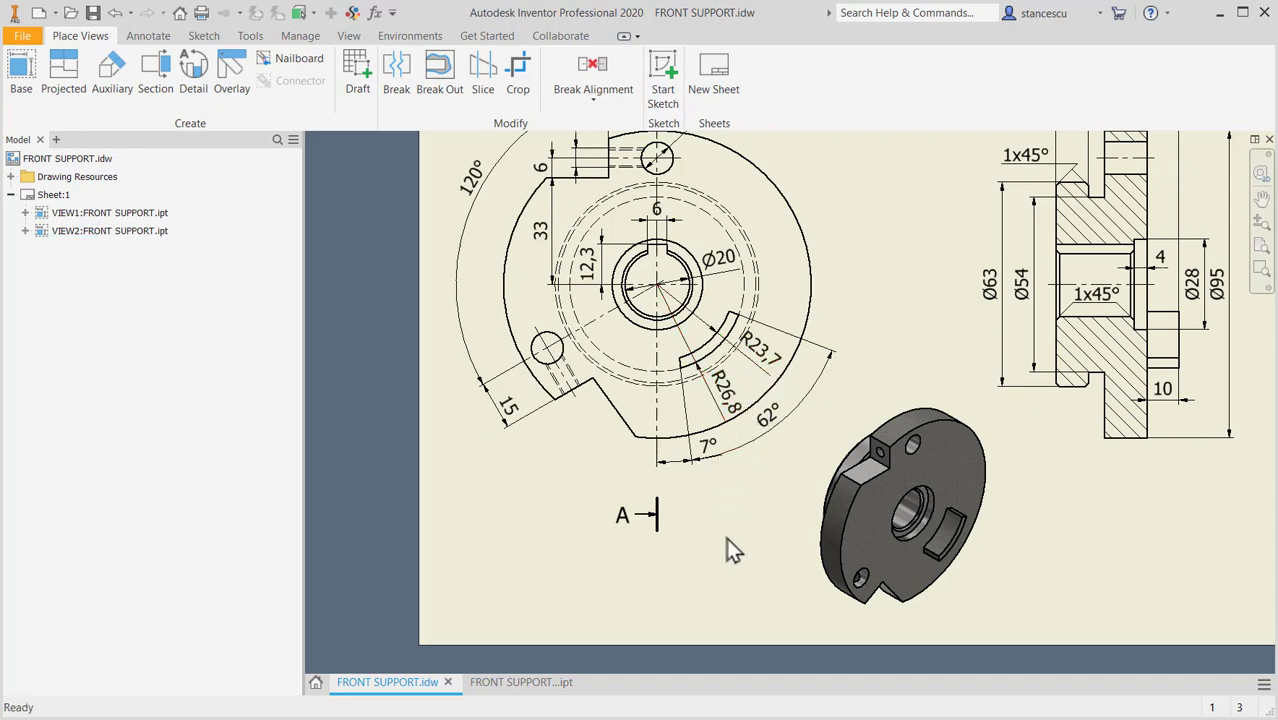
click(520, 685)
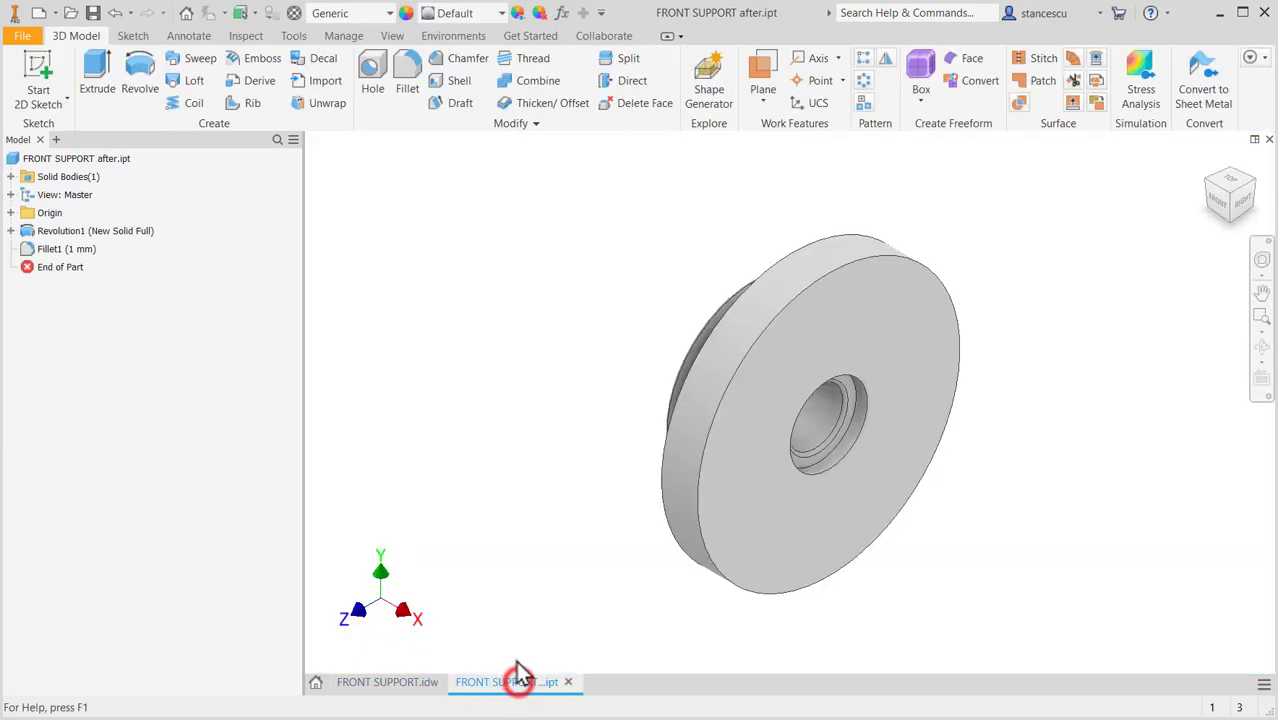
click(807, 330)
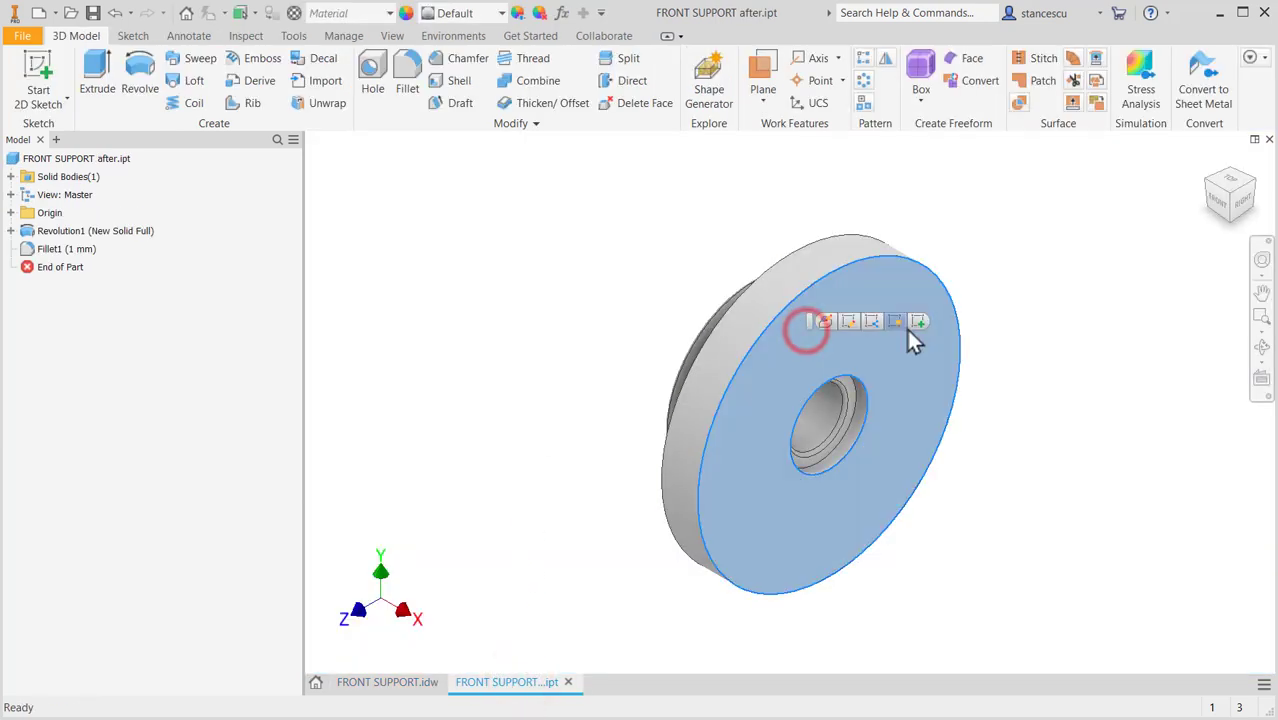
click(910, 322)
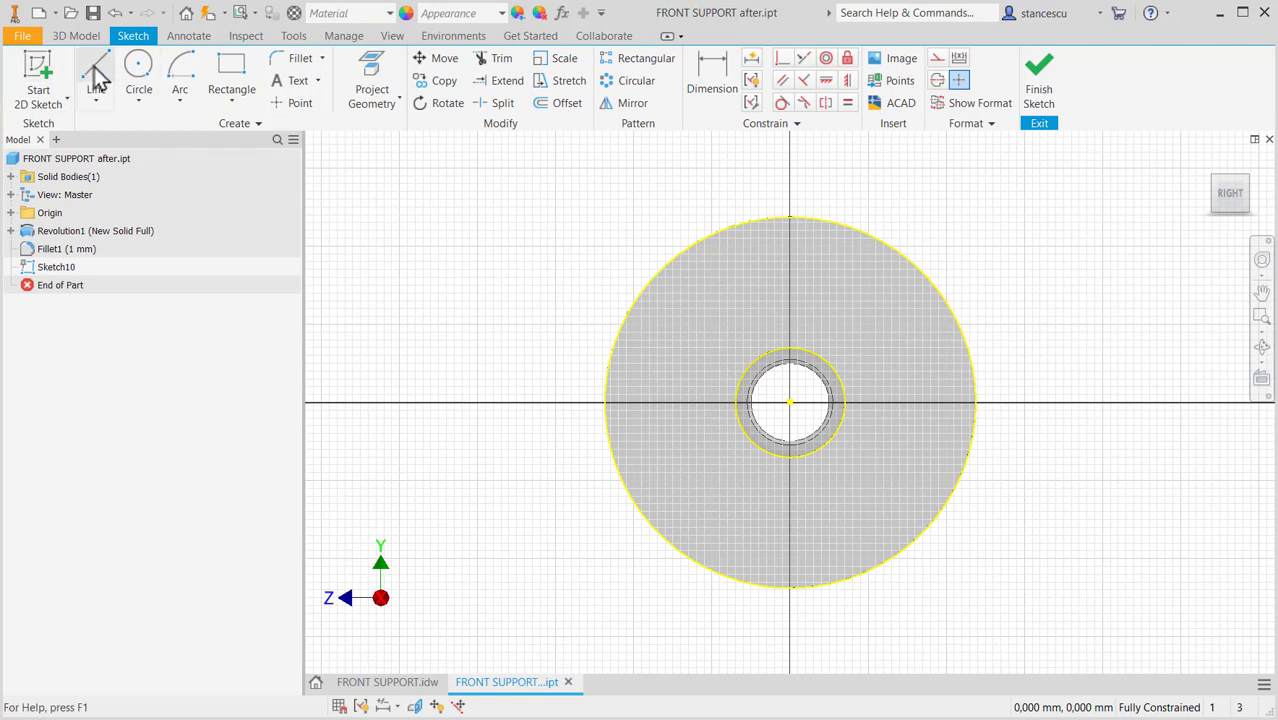
- Draw a center-point arc of about 33.6 mm radius around the bore center, in the lower-right area of the flange face
click(184, 104)
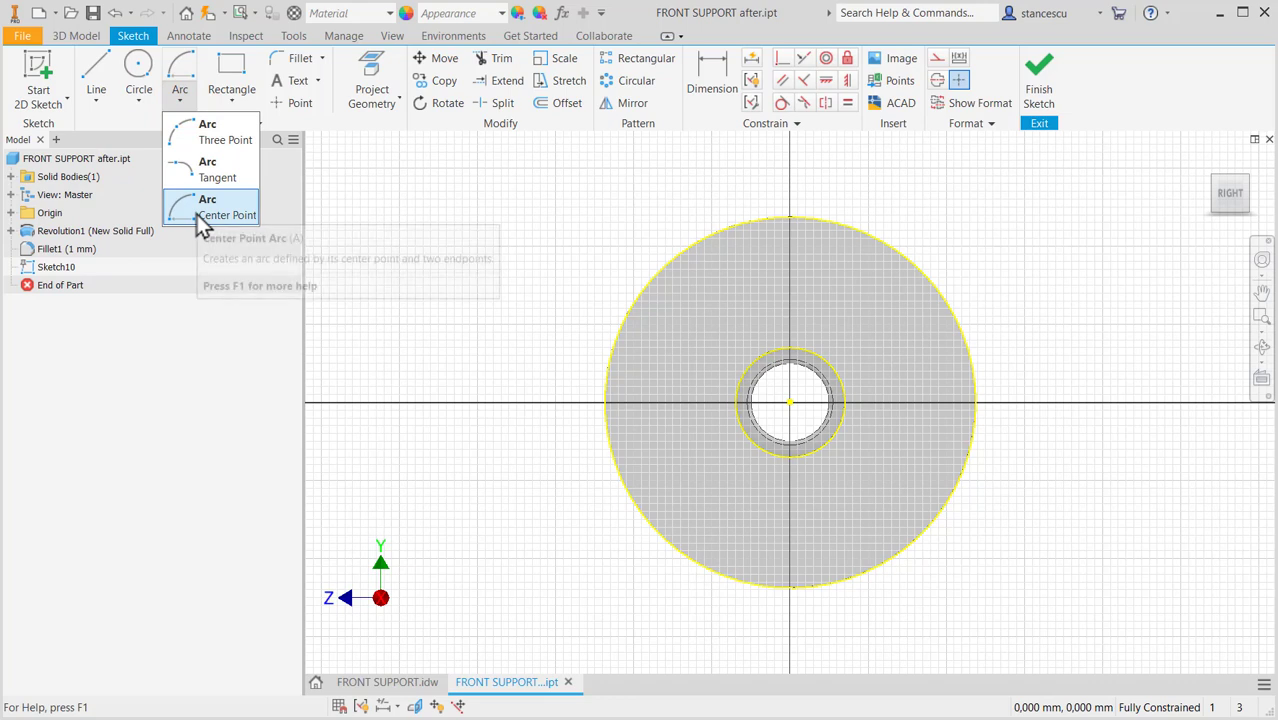
click(217, 213)
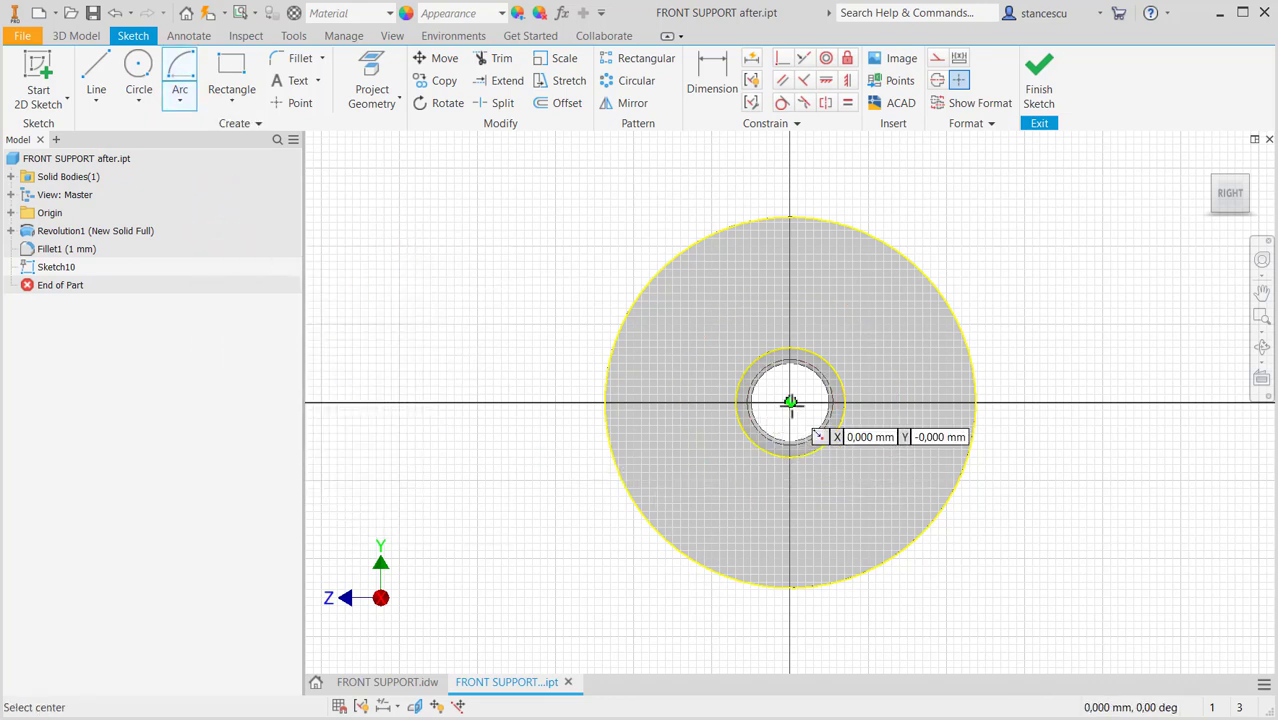
click(790, 403)
scroll(814, 422, up, 3)
scroll(816, 423, up, 2)
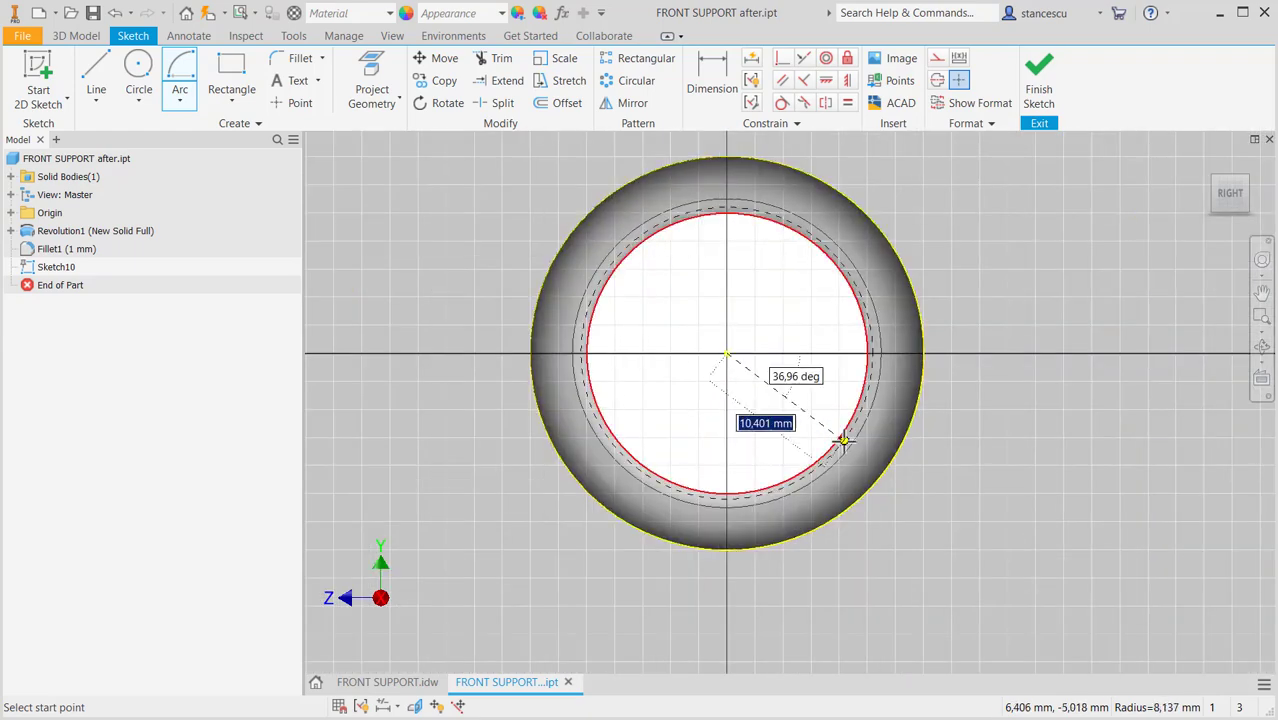
middle_drag(845, 437, 793, 285)
scroll(922, 377, down, 4)
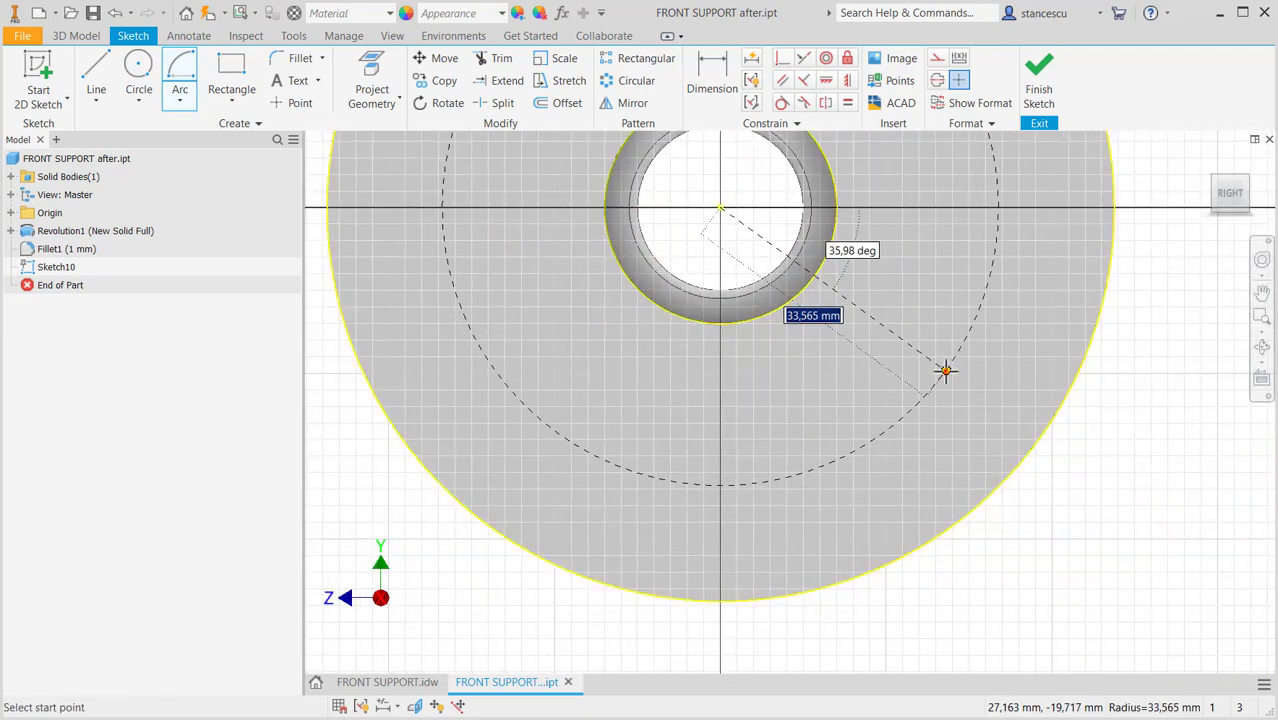
click(946, 370)
click(762, 488)
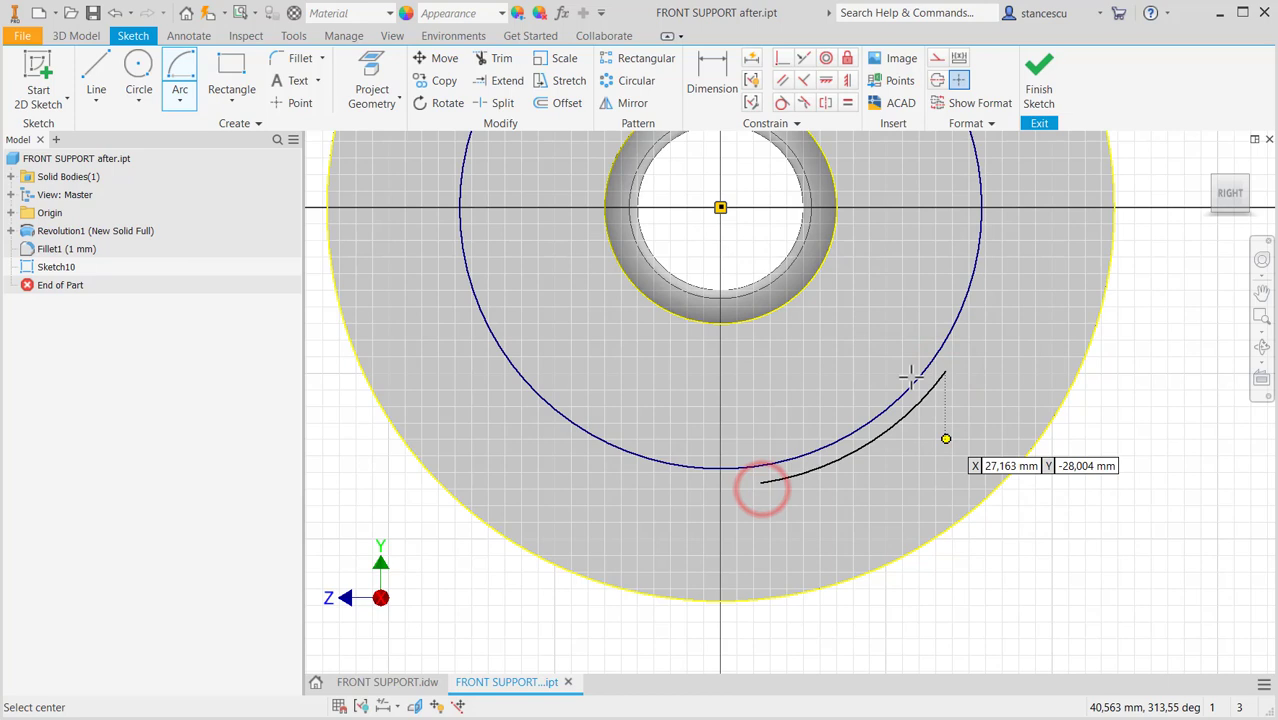
- Draw a second arc just outside the first, centered on the bore, about 37.8 mm in radius and spanning about 45°
click(720, 209)
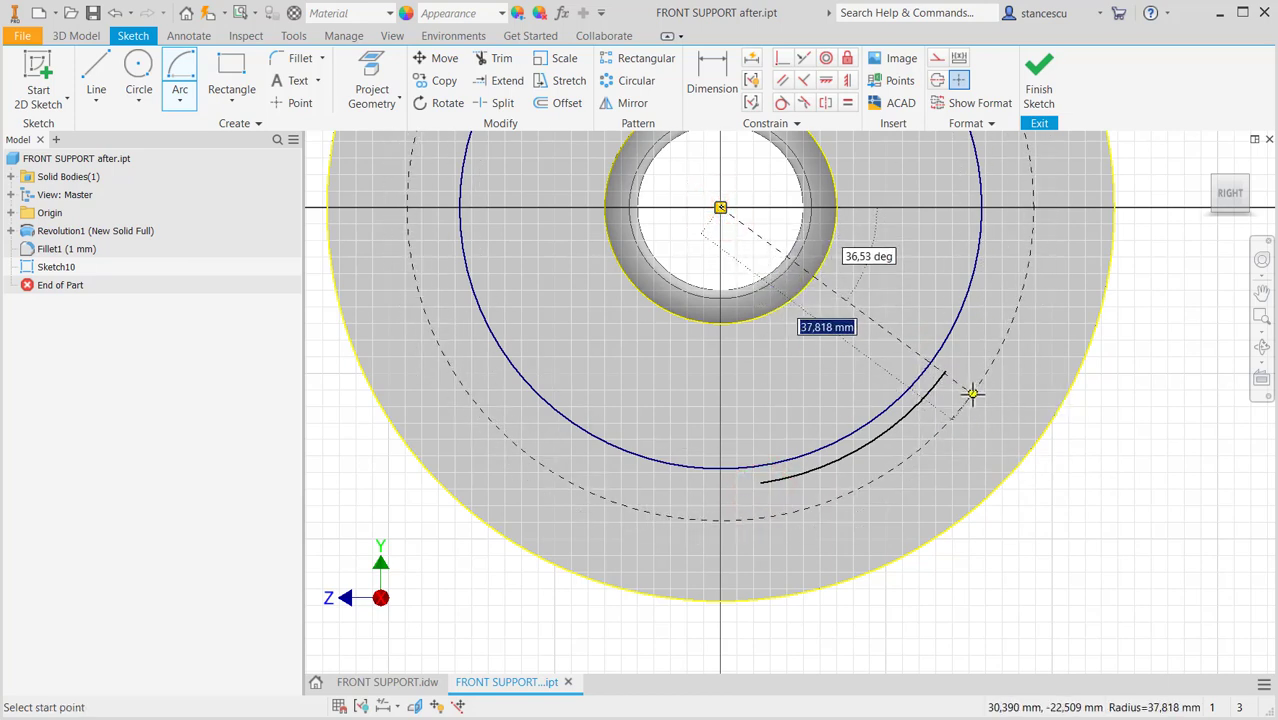
click(972, 393)
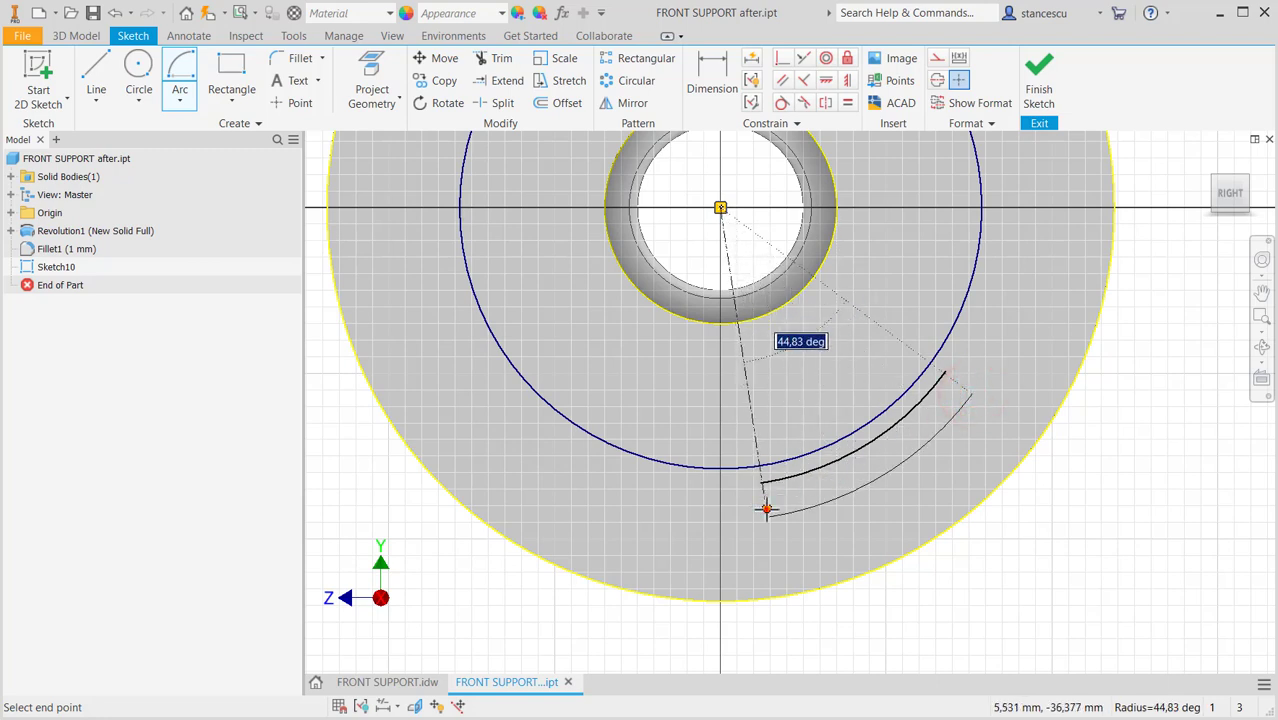
click(766, 510)
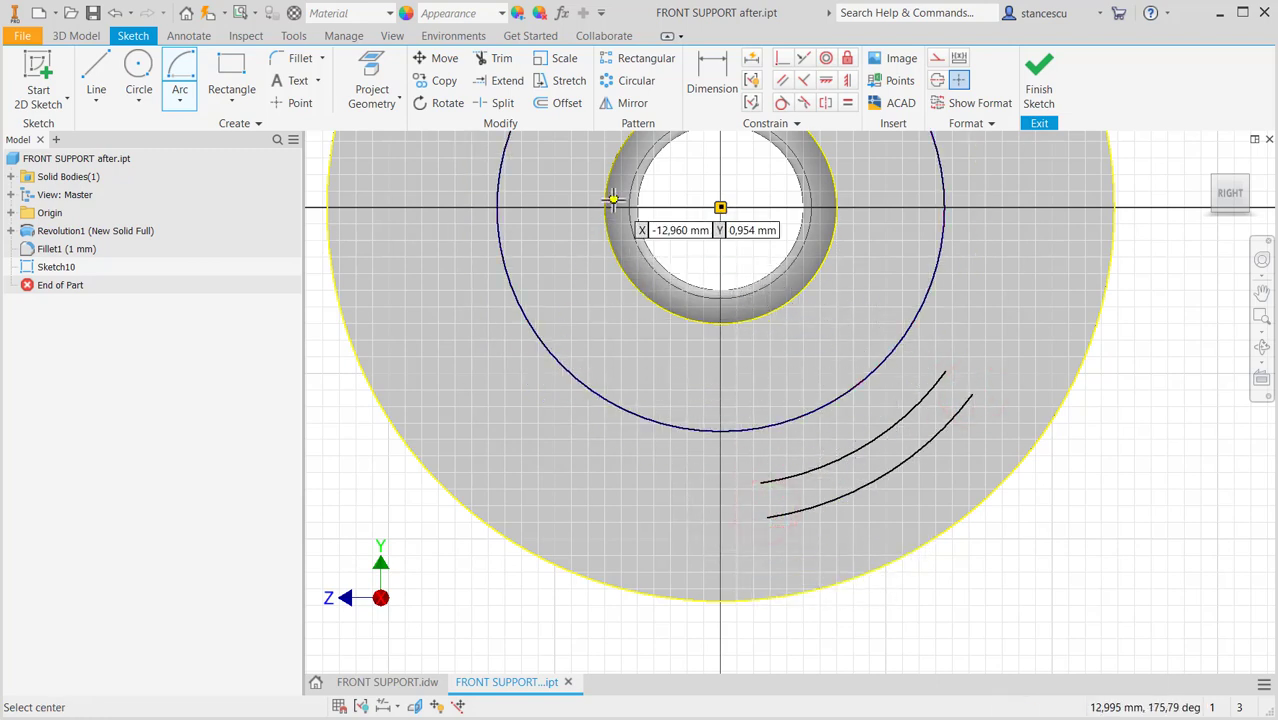
key(Escape)
- Connect the lower endpoints of the two concentric arcs with a straight line
click(96, 70)
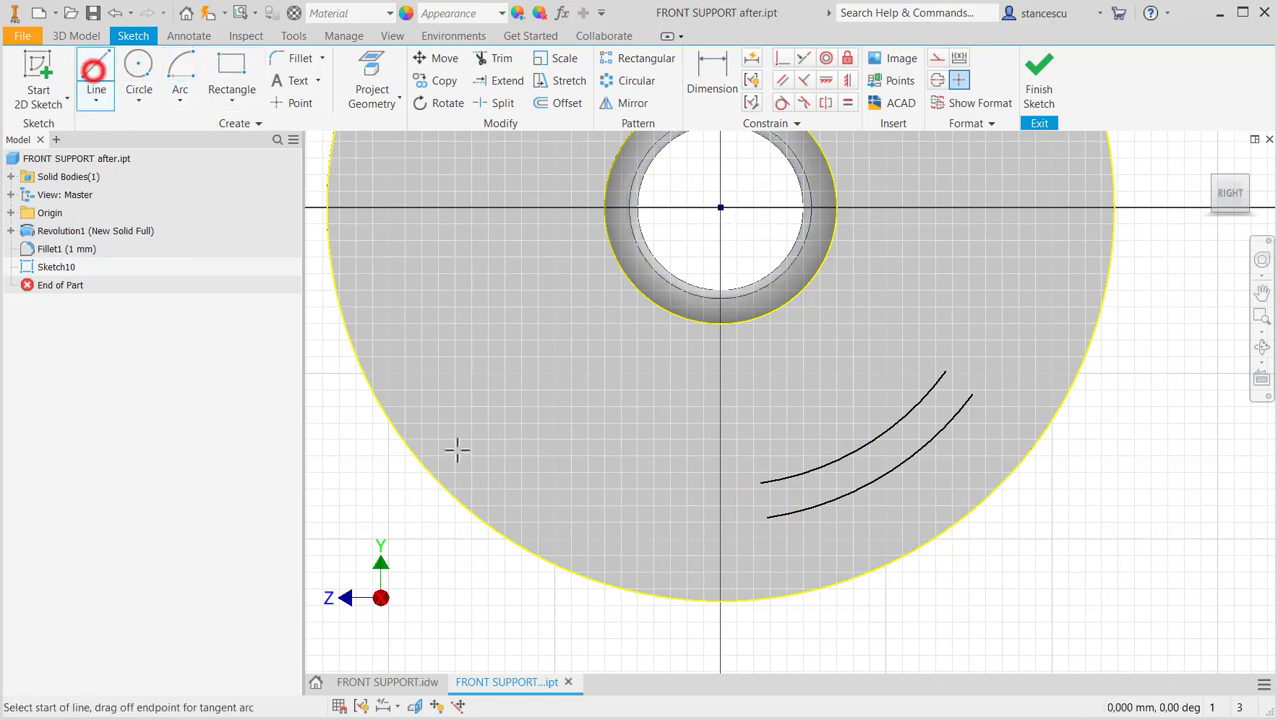
click(760, 481)
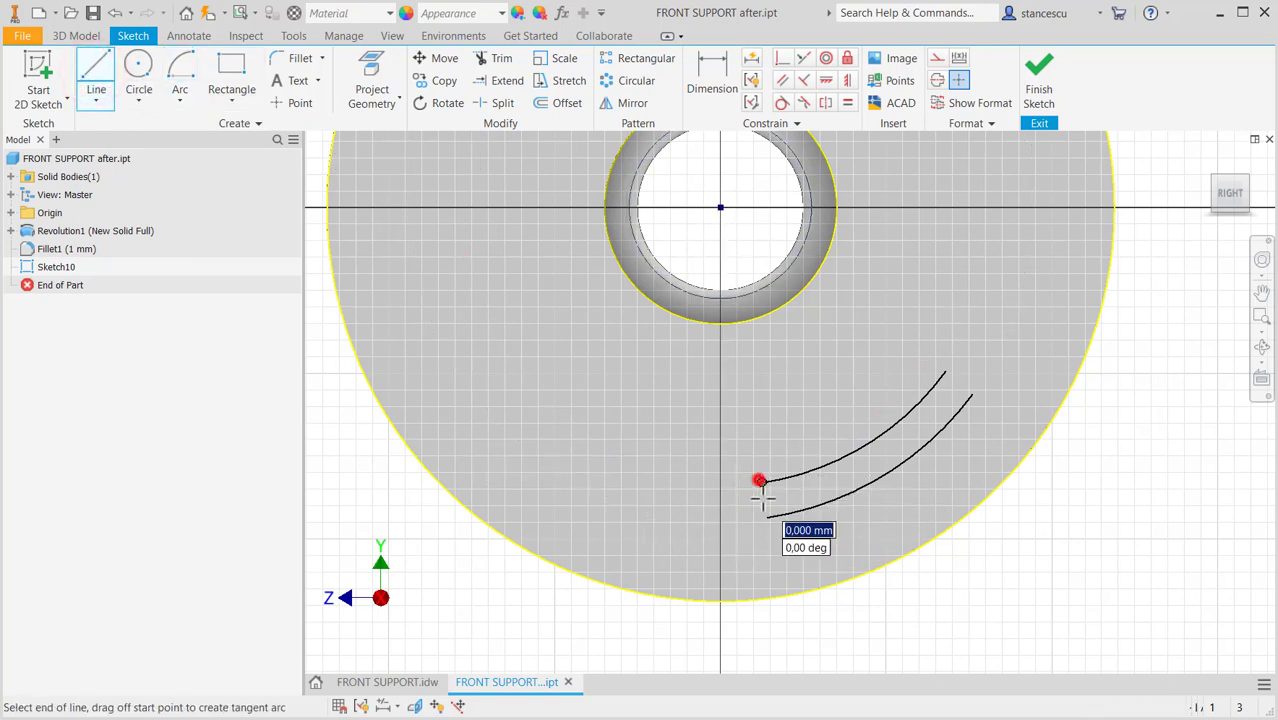
click(767, 517)
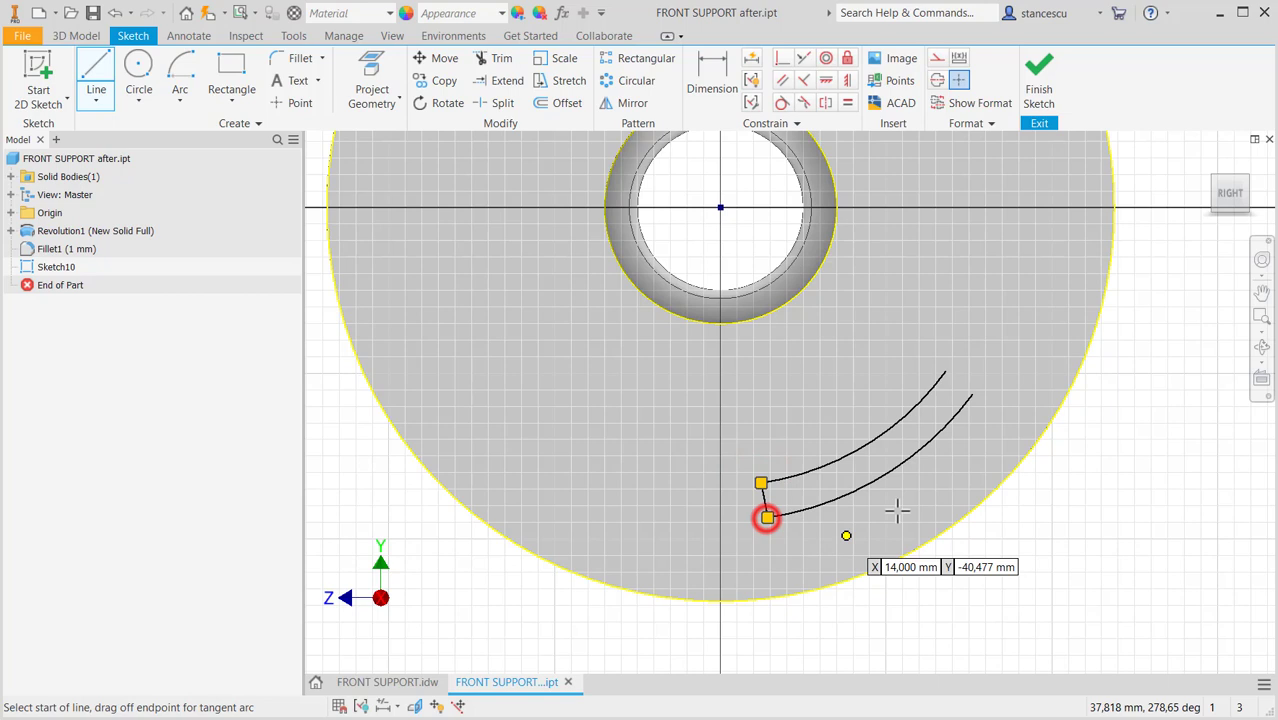
- Close the arc profile with a line between the upper endpoints and make both end lines coincident with the bore center
click(947, 374)
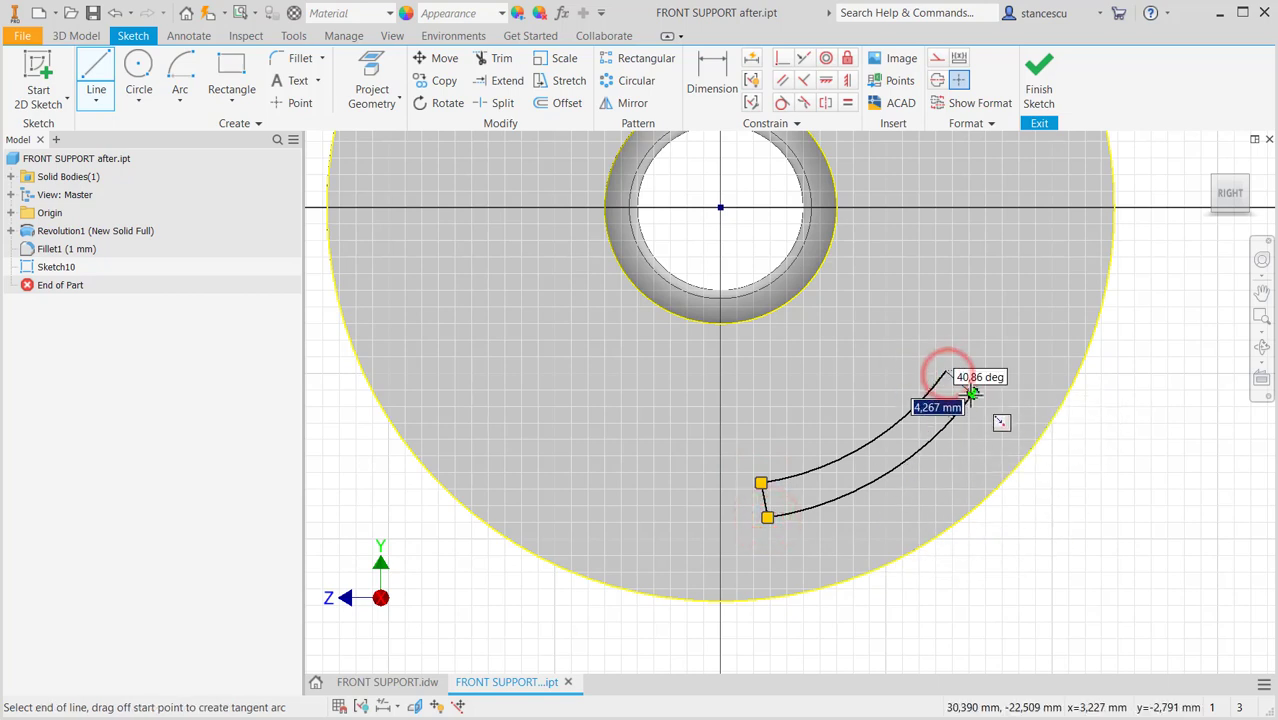
click(971, 393)
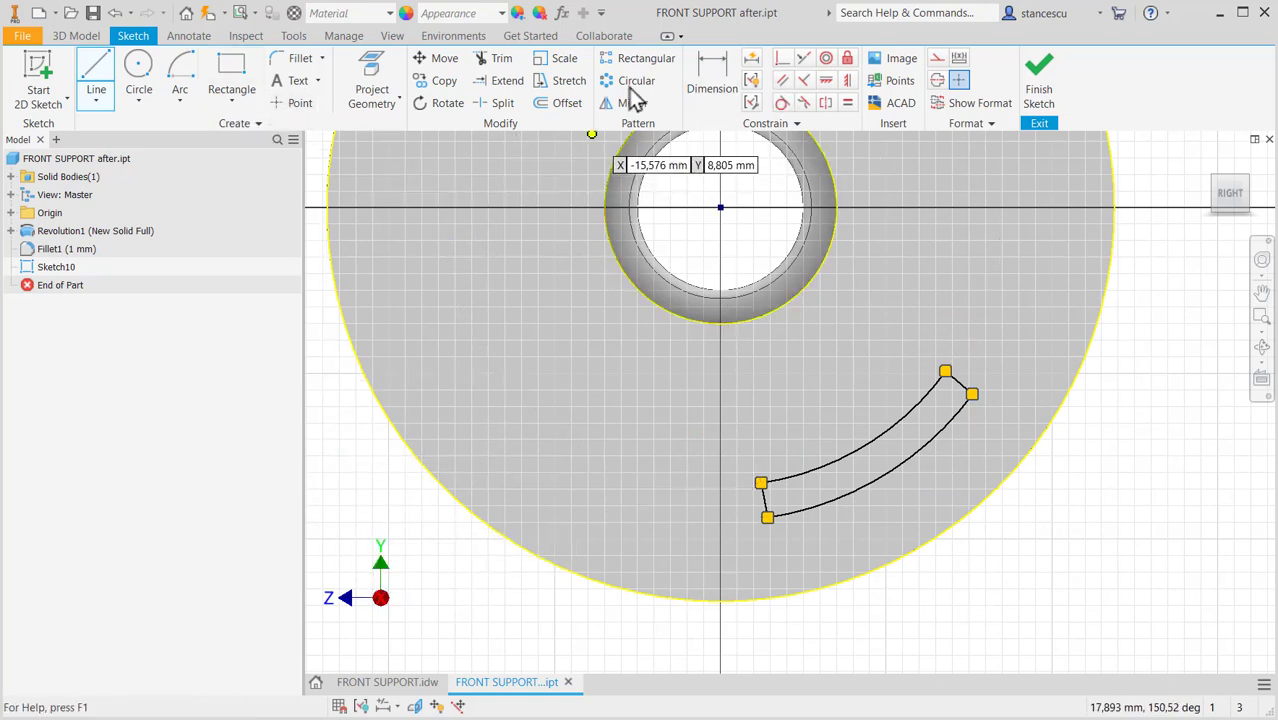
click(782, 58)
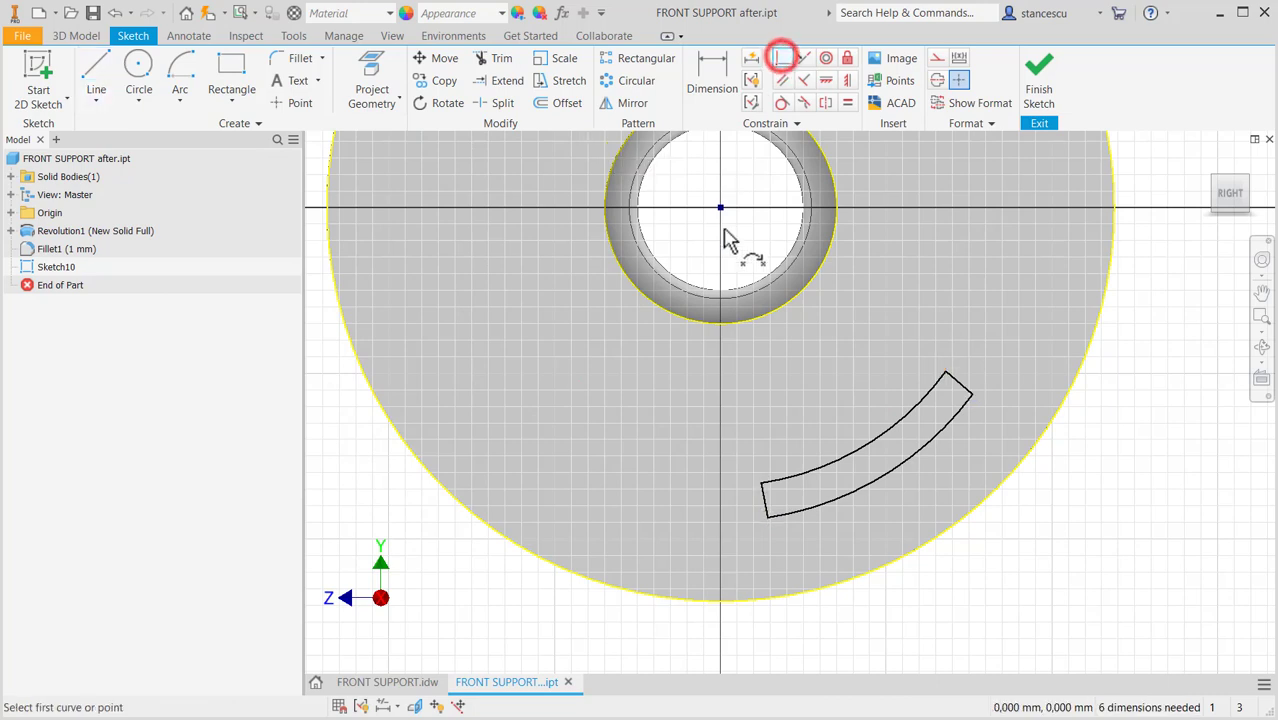
click(763, 491)
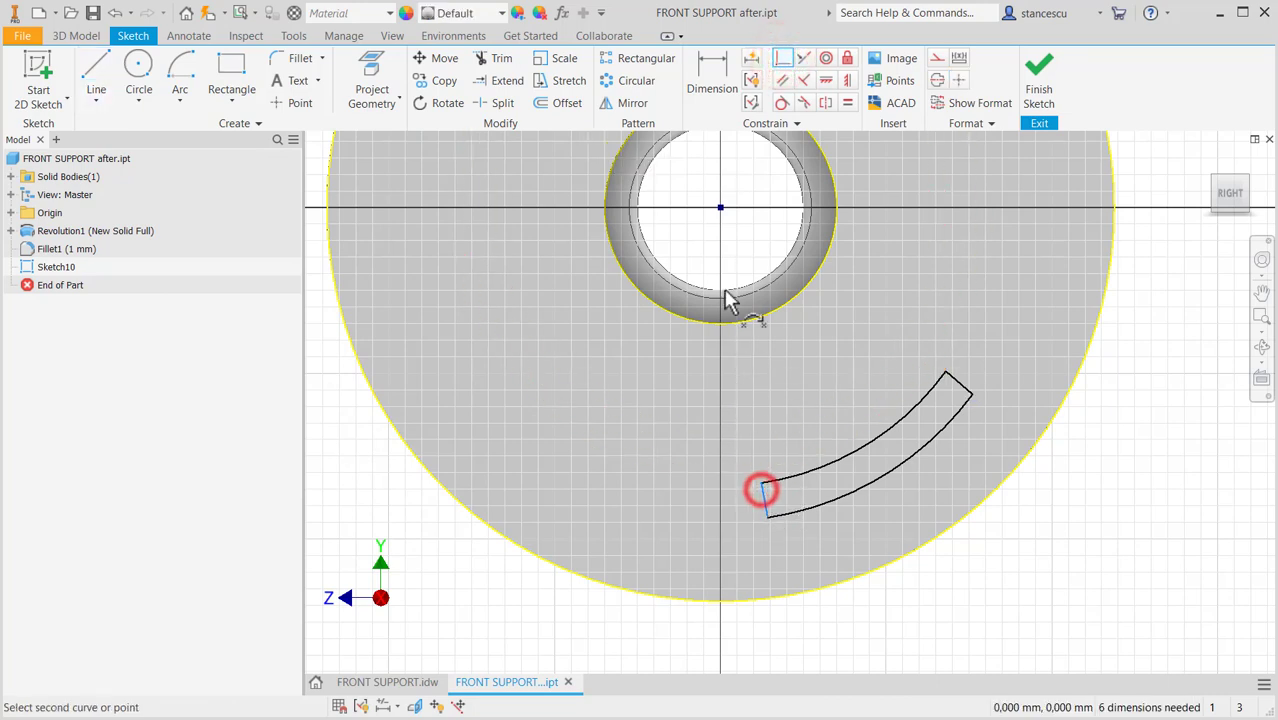
click(720, 208)
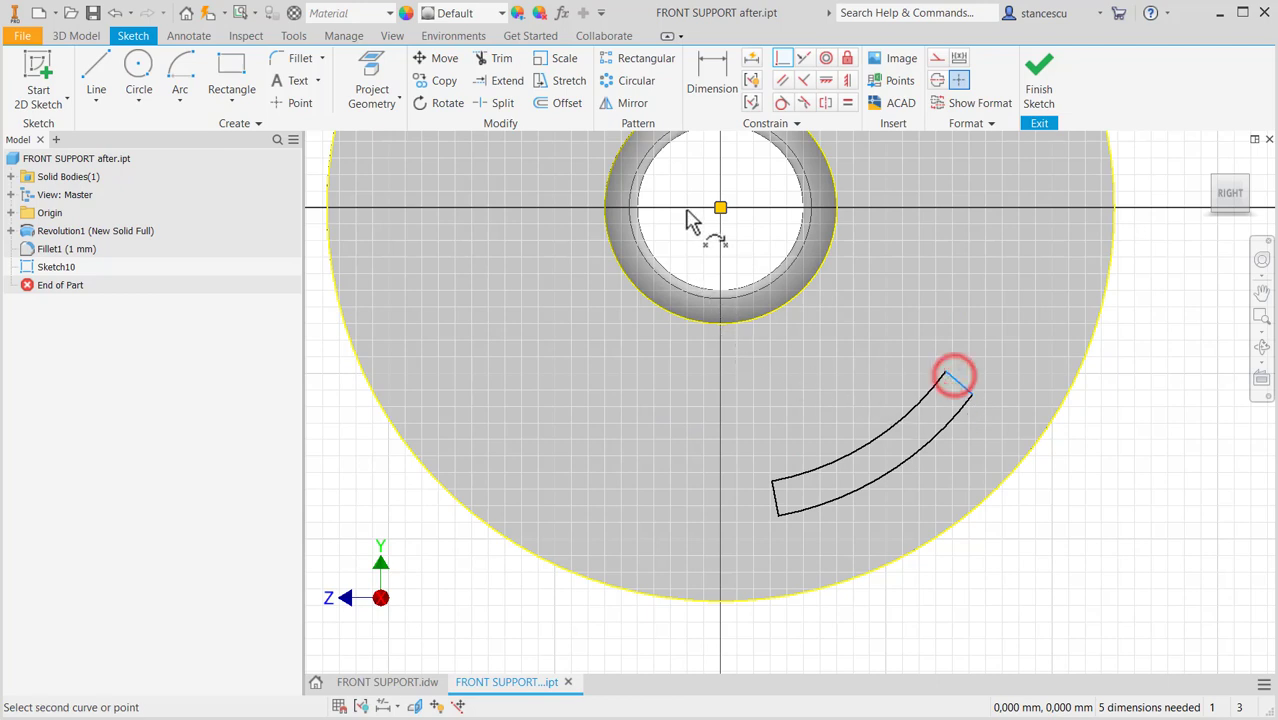
click(716, 220)
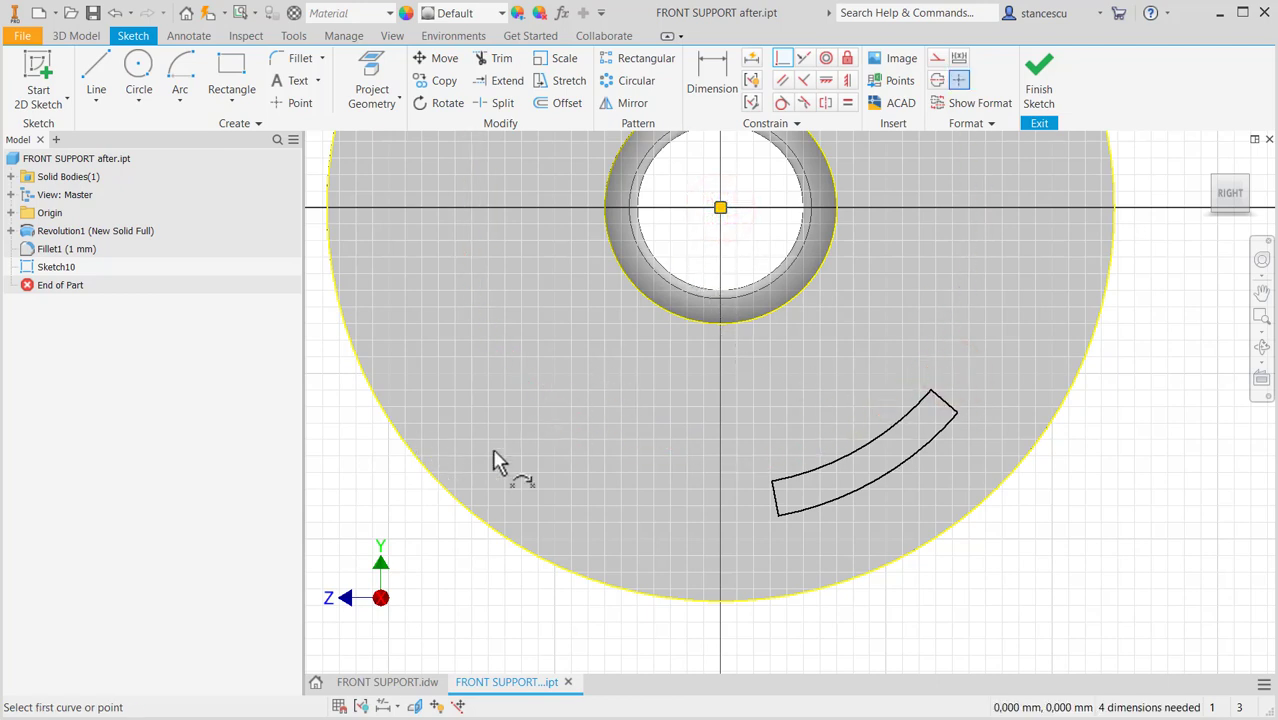
- Draw a vertical reference line from the bore center down to the flange's outer edge
click(110, 72)
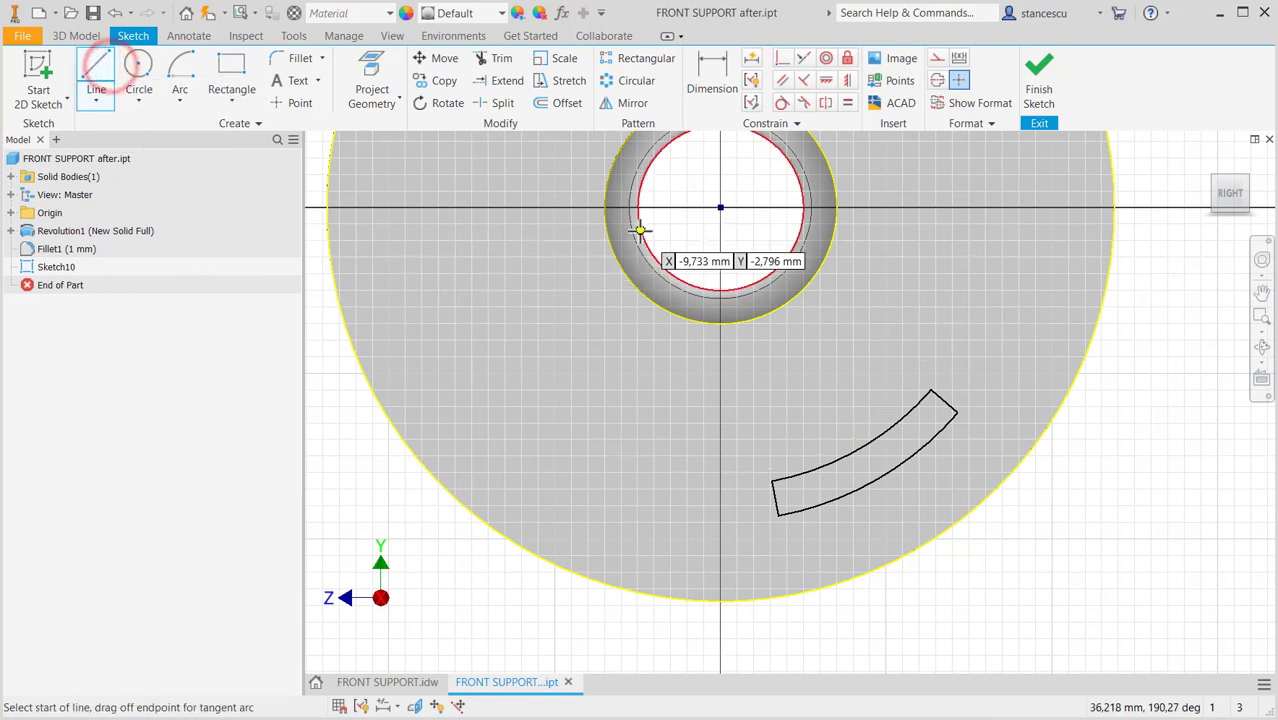
click(720, 208)
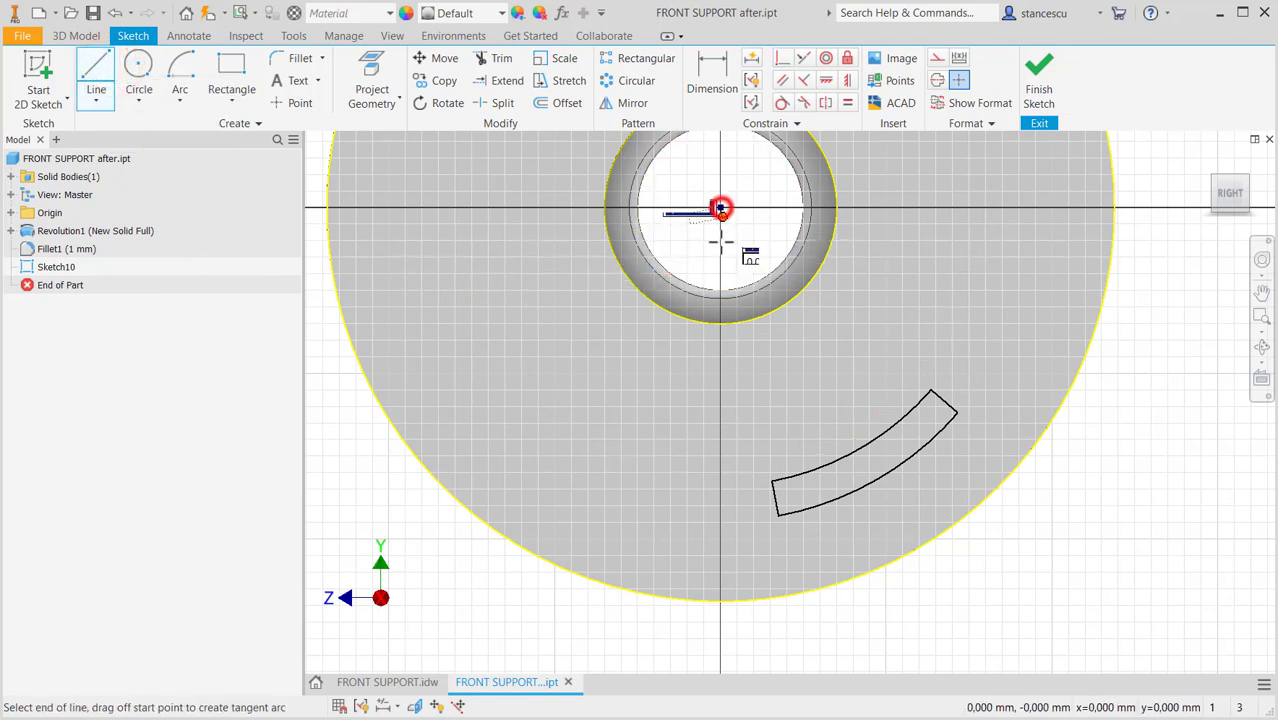
double_click(720, 601)
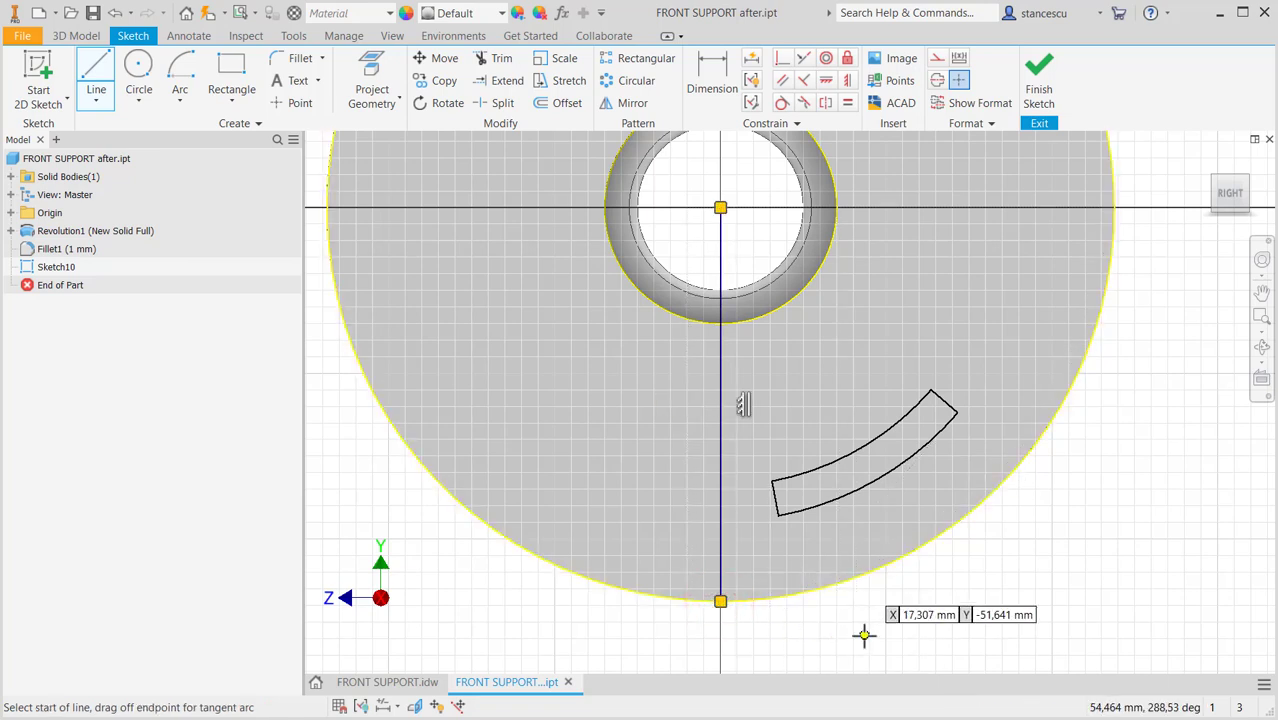
- Dimension the angle between the vertical reference line and the profile's lower end line as 7°
click(710, 70)
click(724, 529)
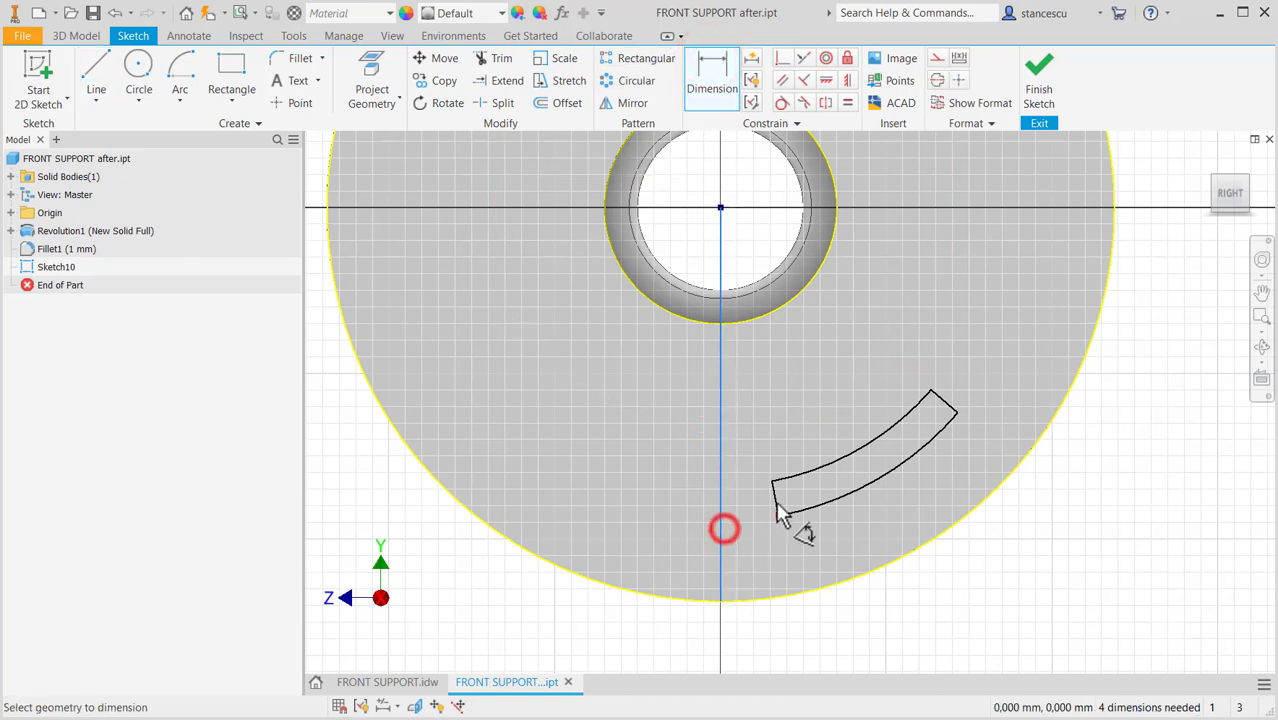
click(773, 500)
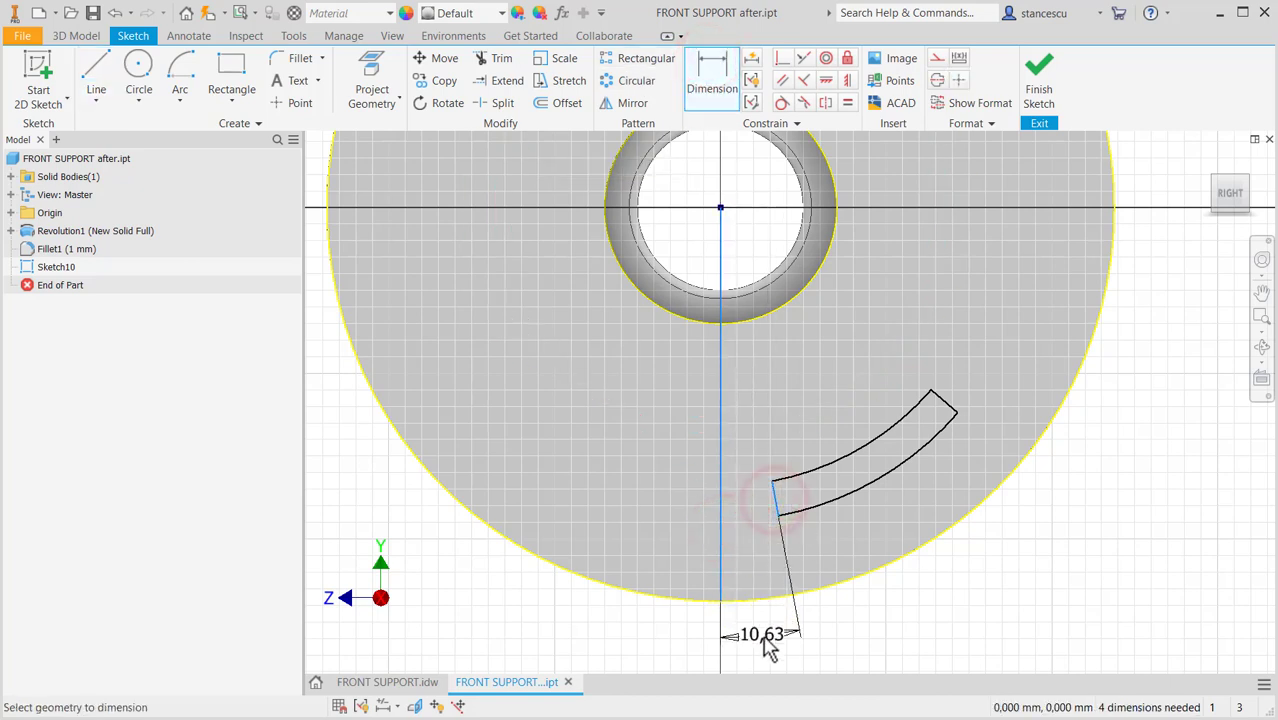
click(764, 640)
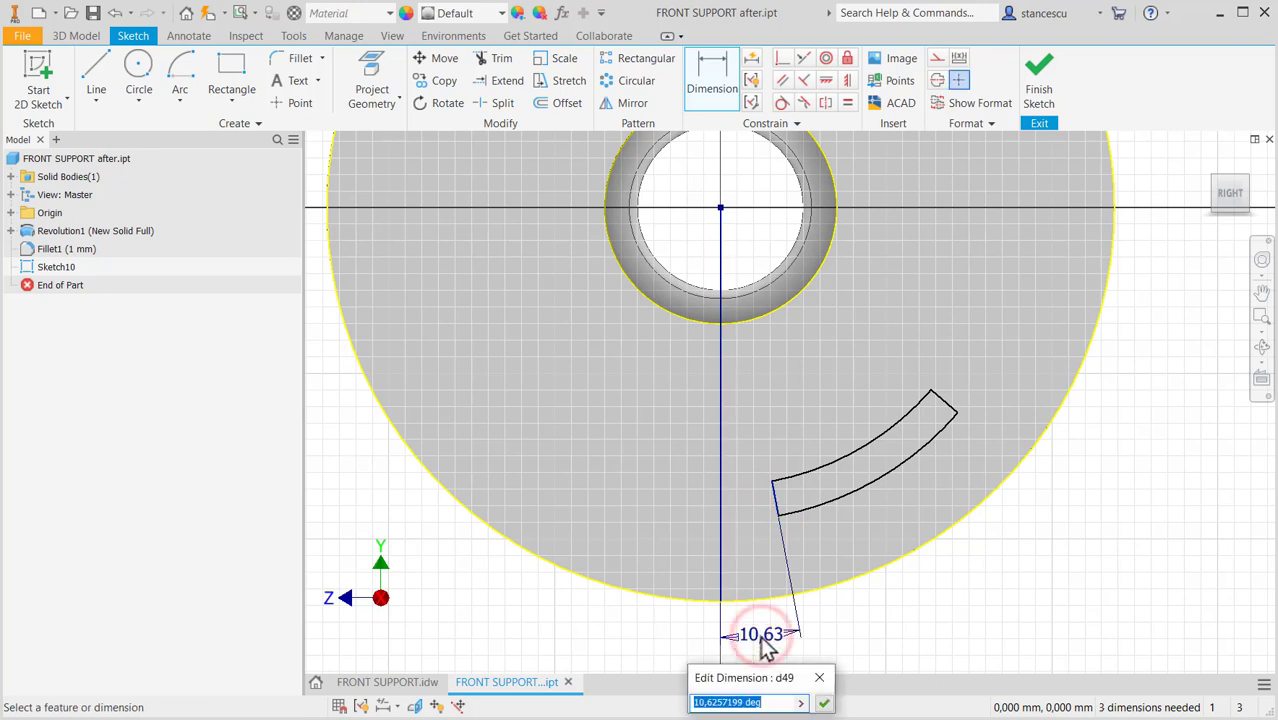
text(7)
key(Return)
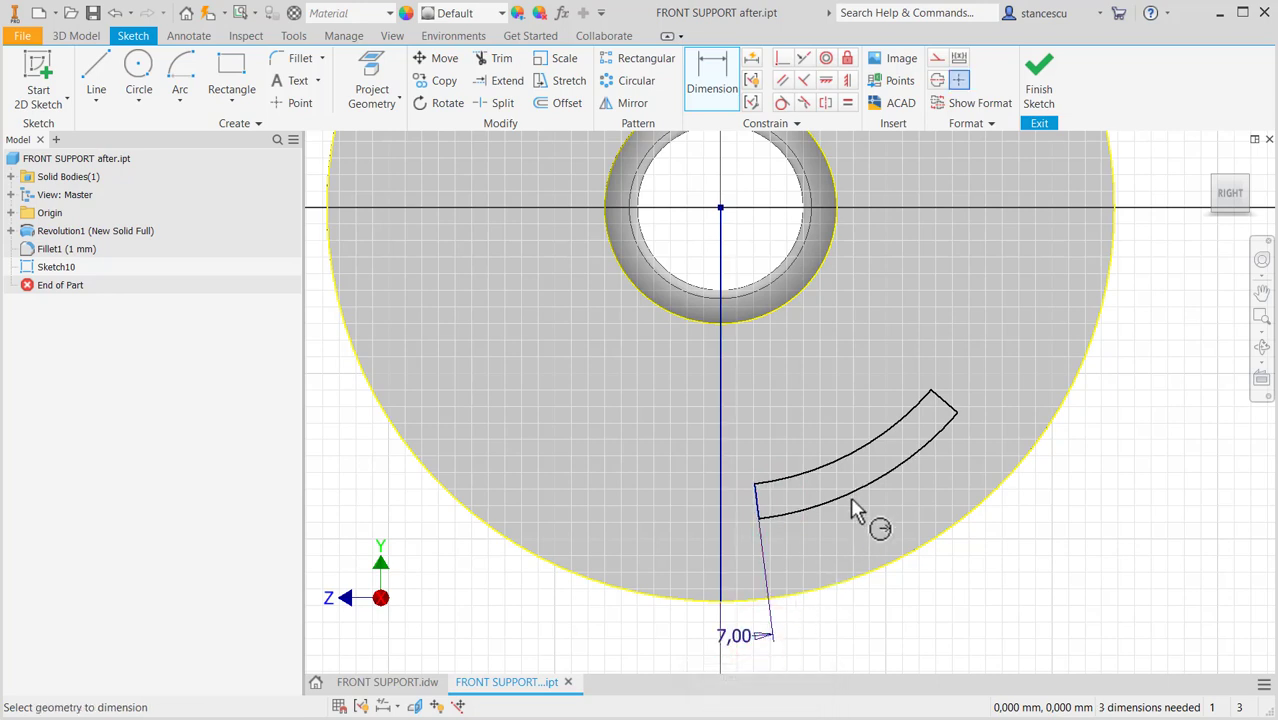
- Dimension the angle between the profile's two end lines as 62°
click(757, 497)
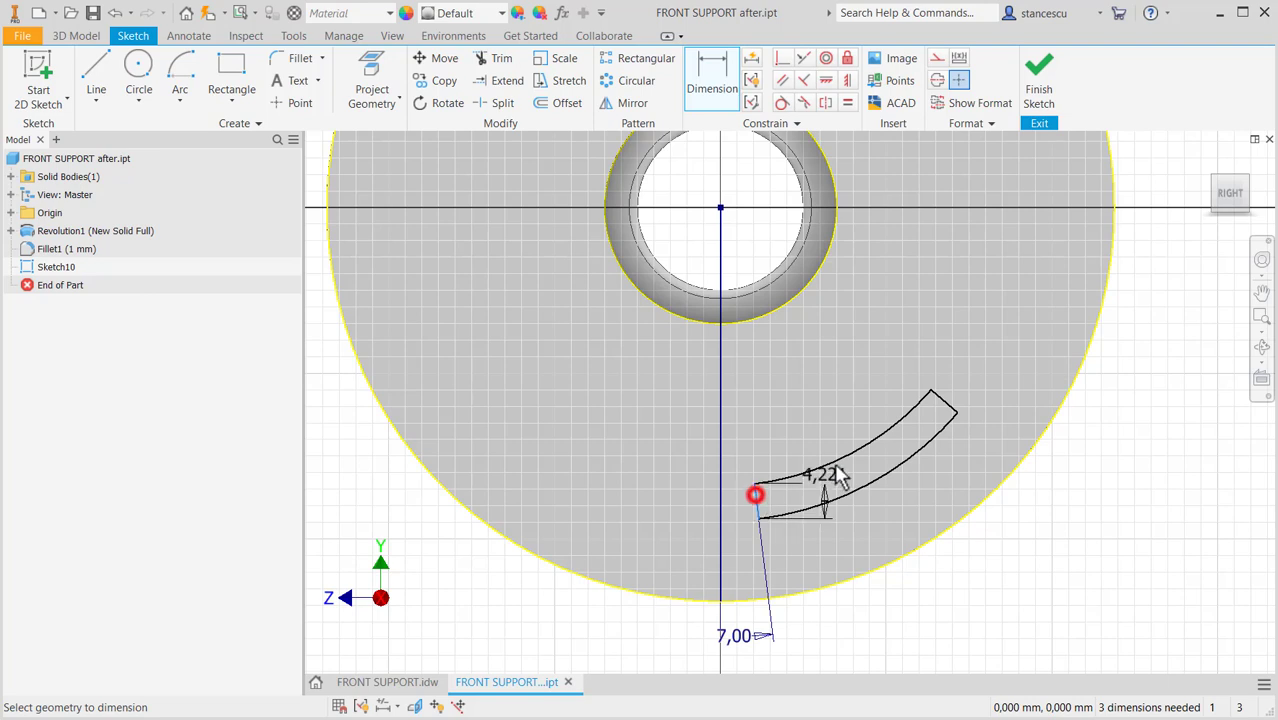
click(944, 402)
click(921, 587)
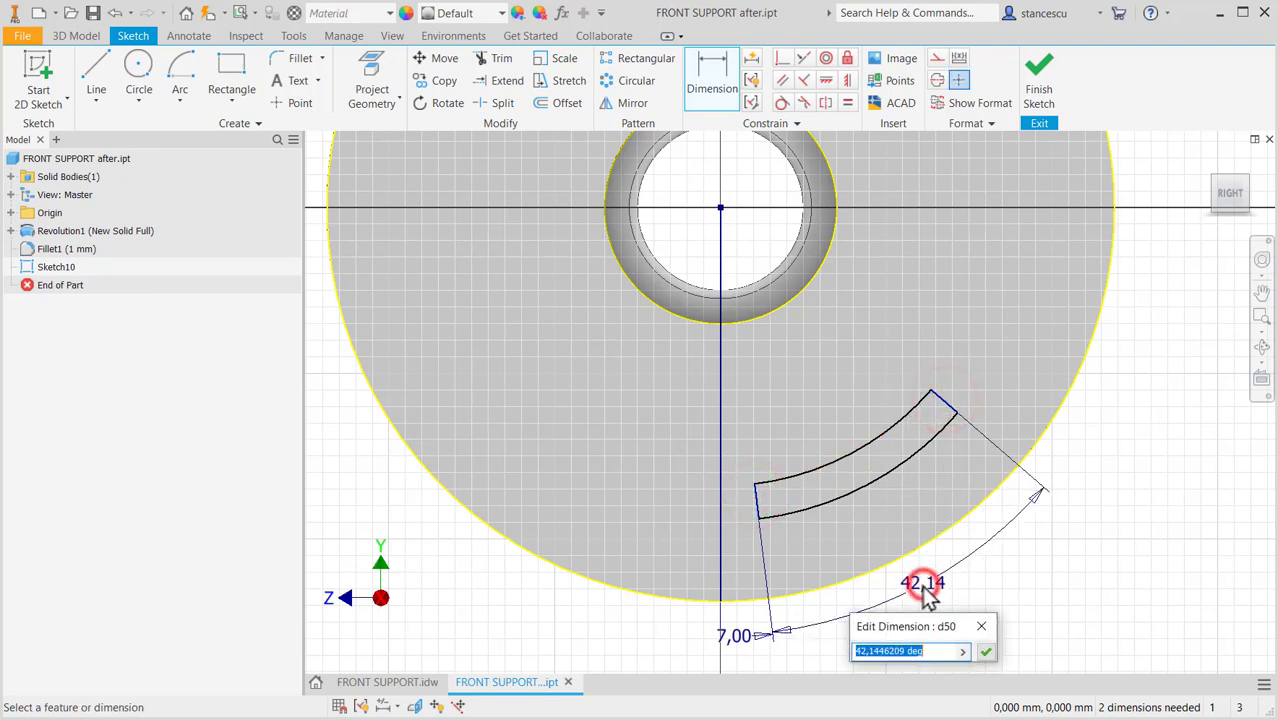
text(62)
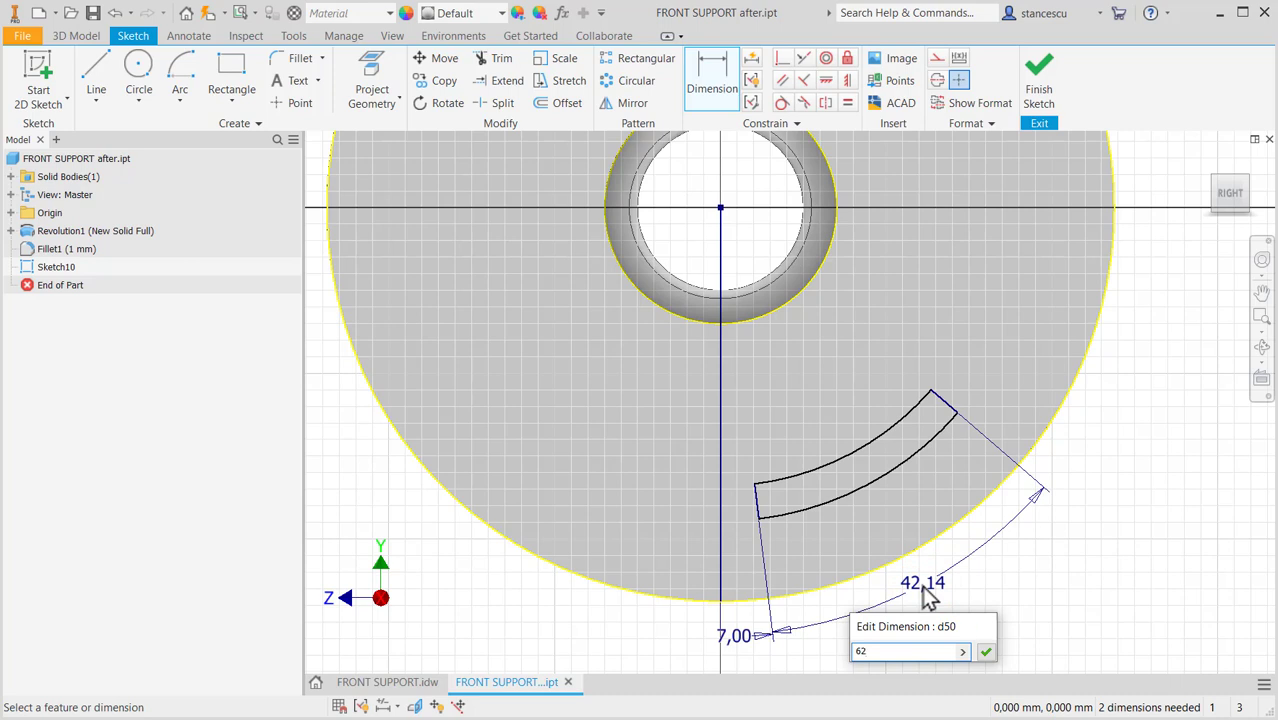
key(Return)
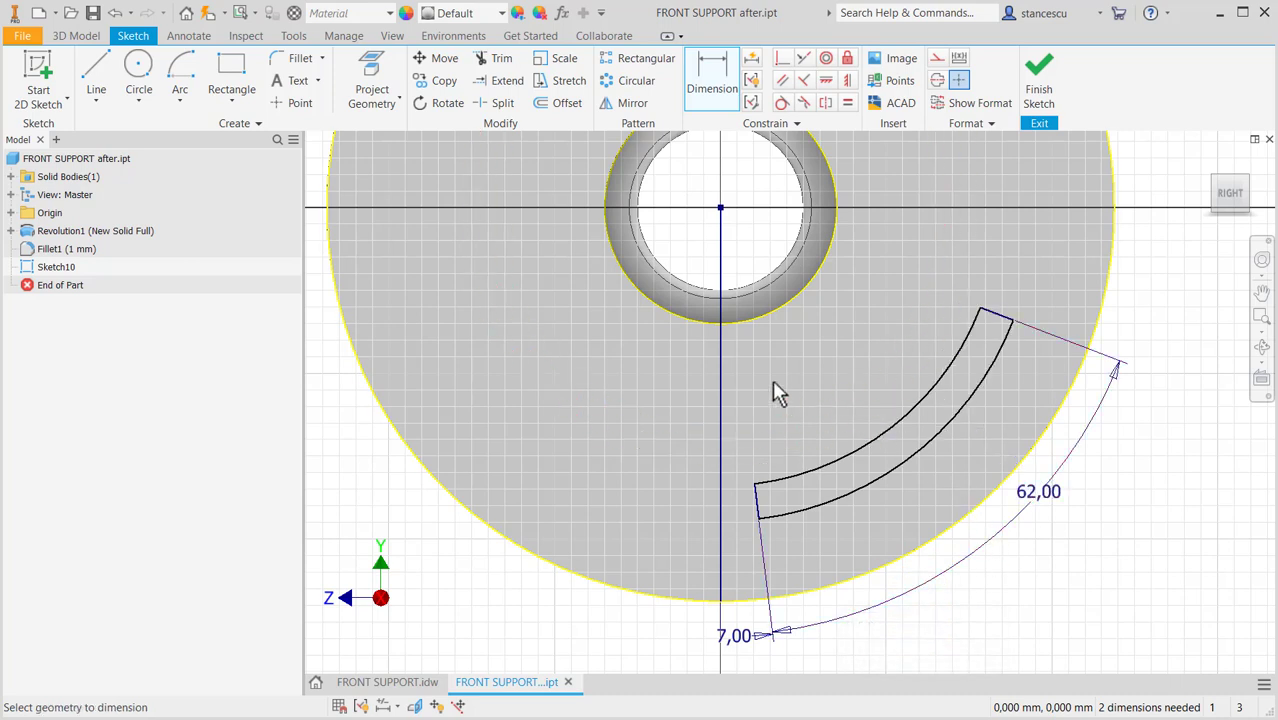
- Dimension the inner arc's radius as 23.7 mm
click(870, 450)
click(862, 340)
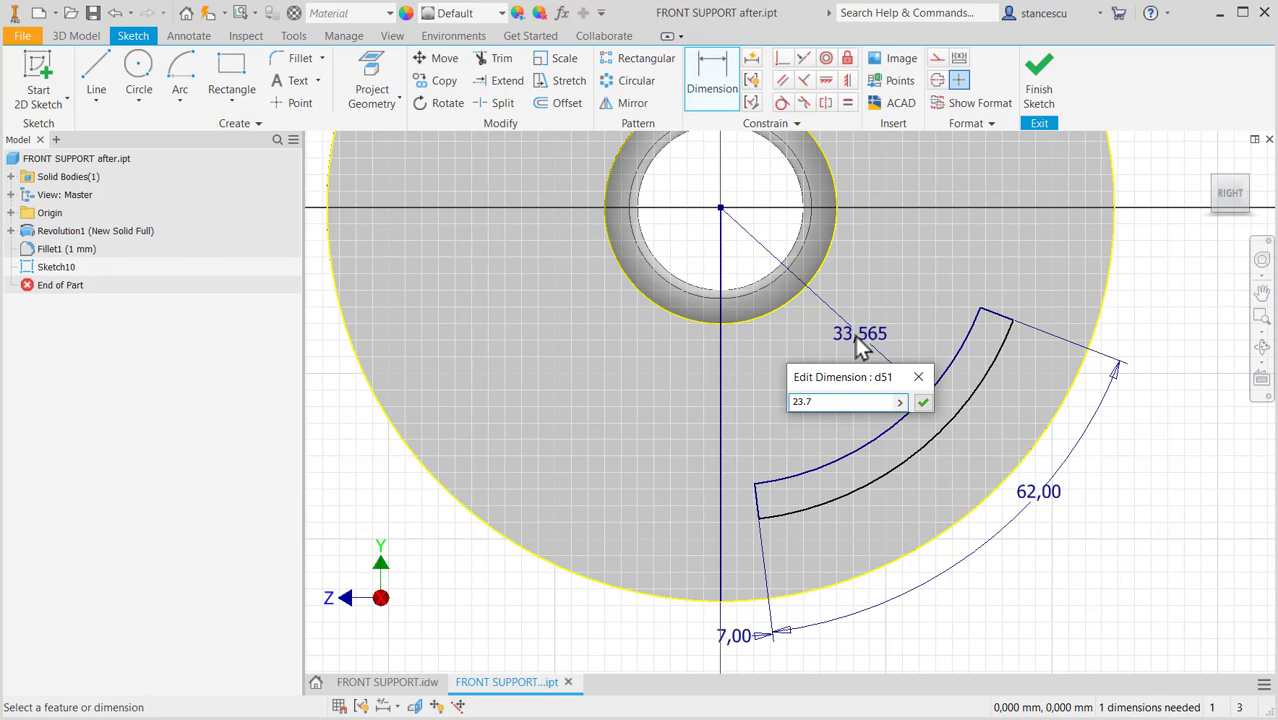
text(23.7)
key(Return)
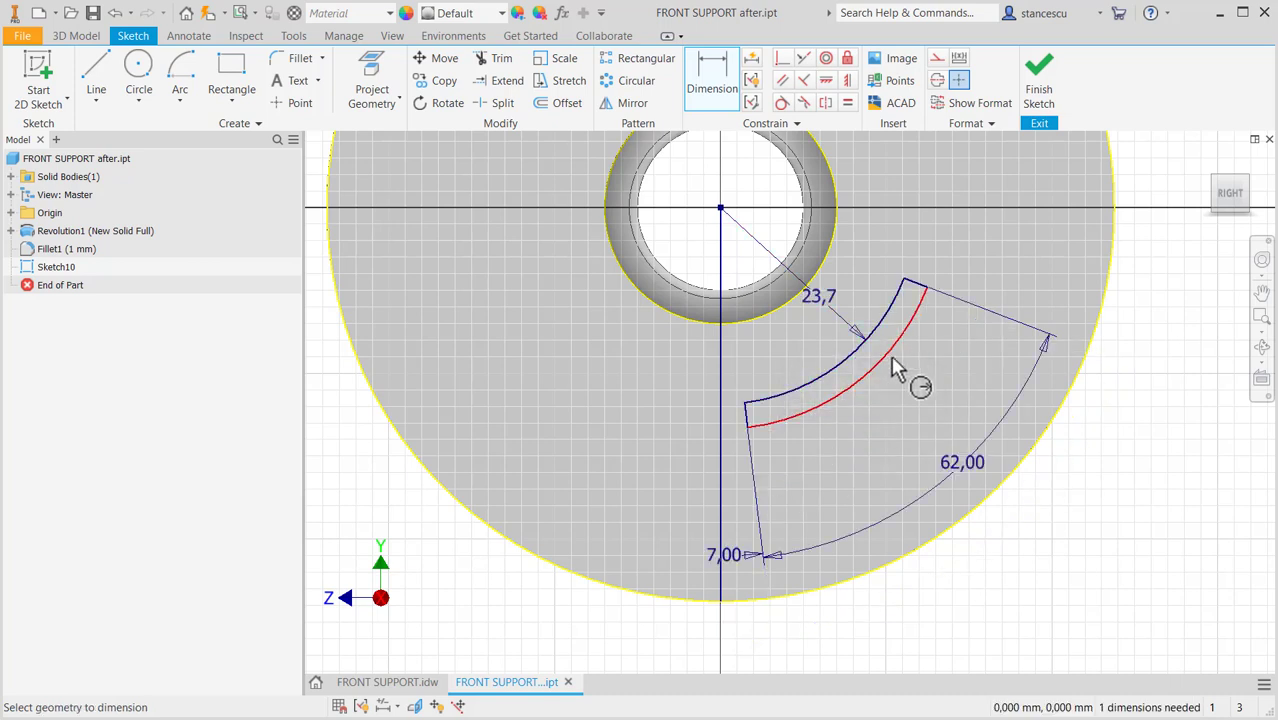
- Dimension the outer arc's radius as 26.7 mm and finish the sketch
click(841, 404)
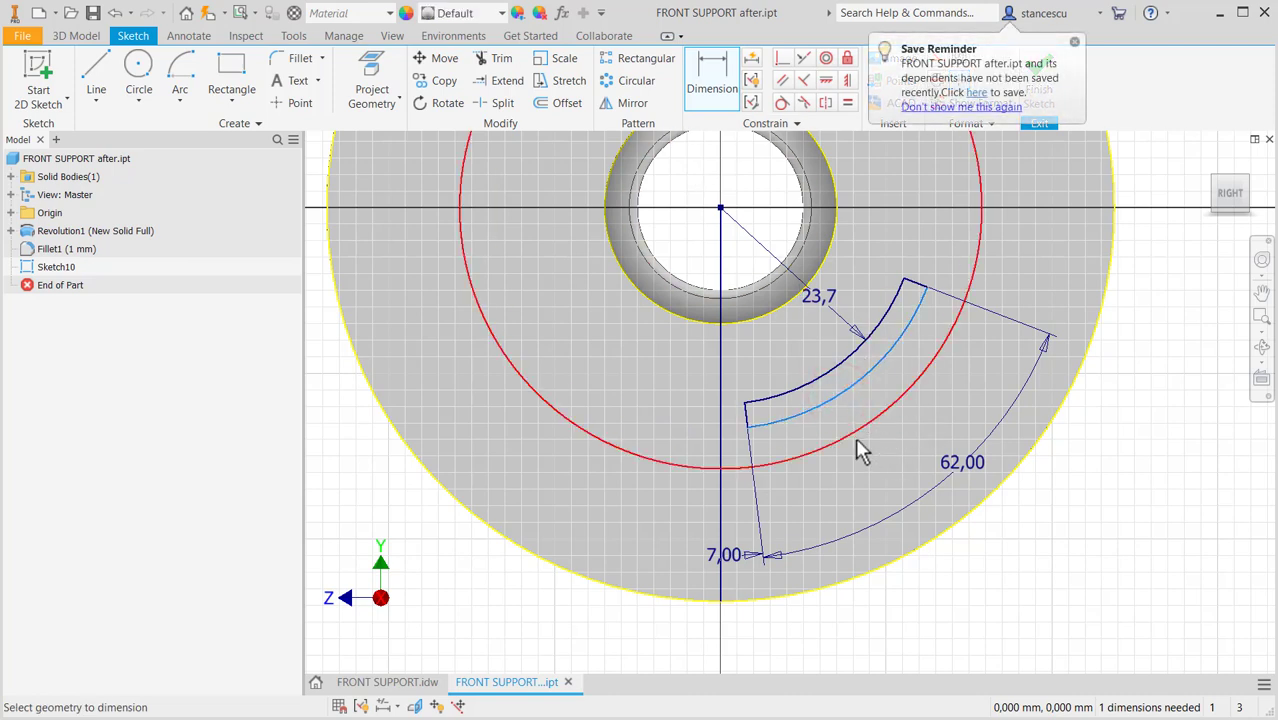
click(867, 447)
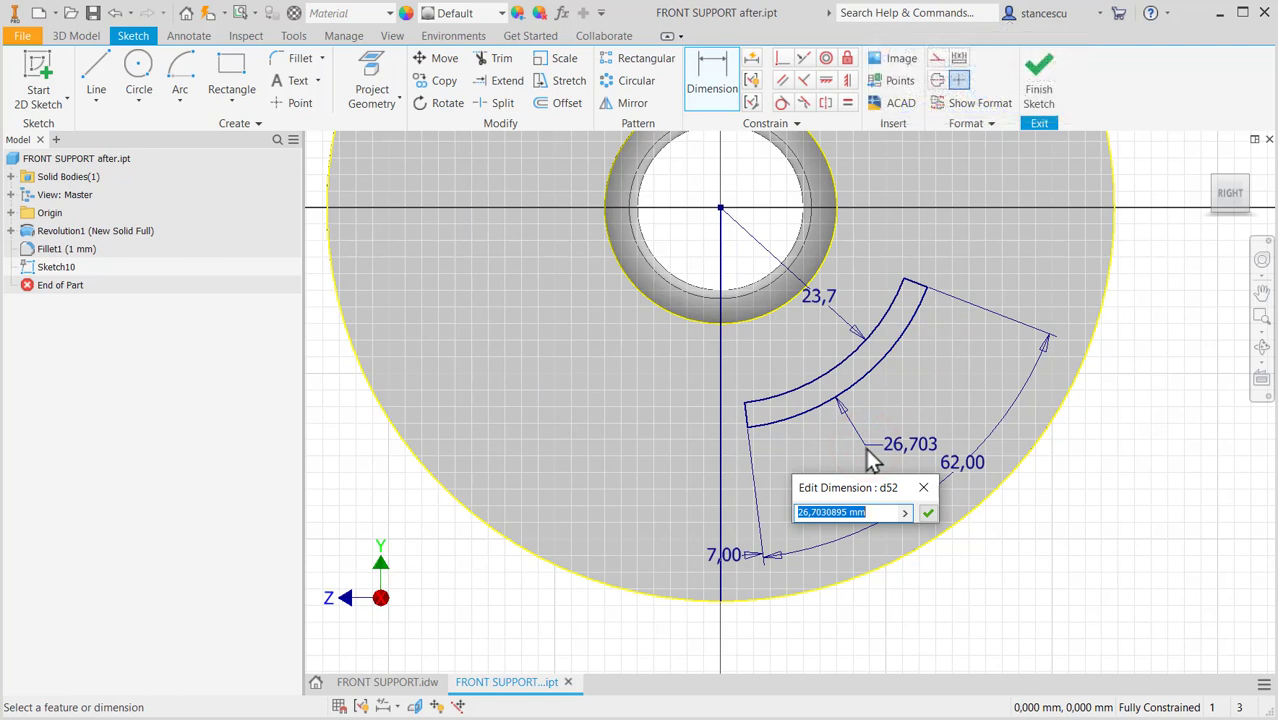
text(26.7)
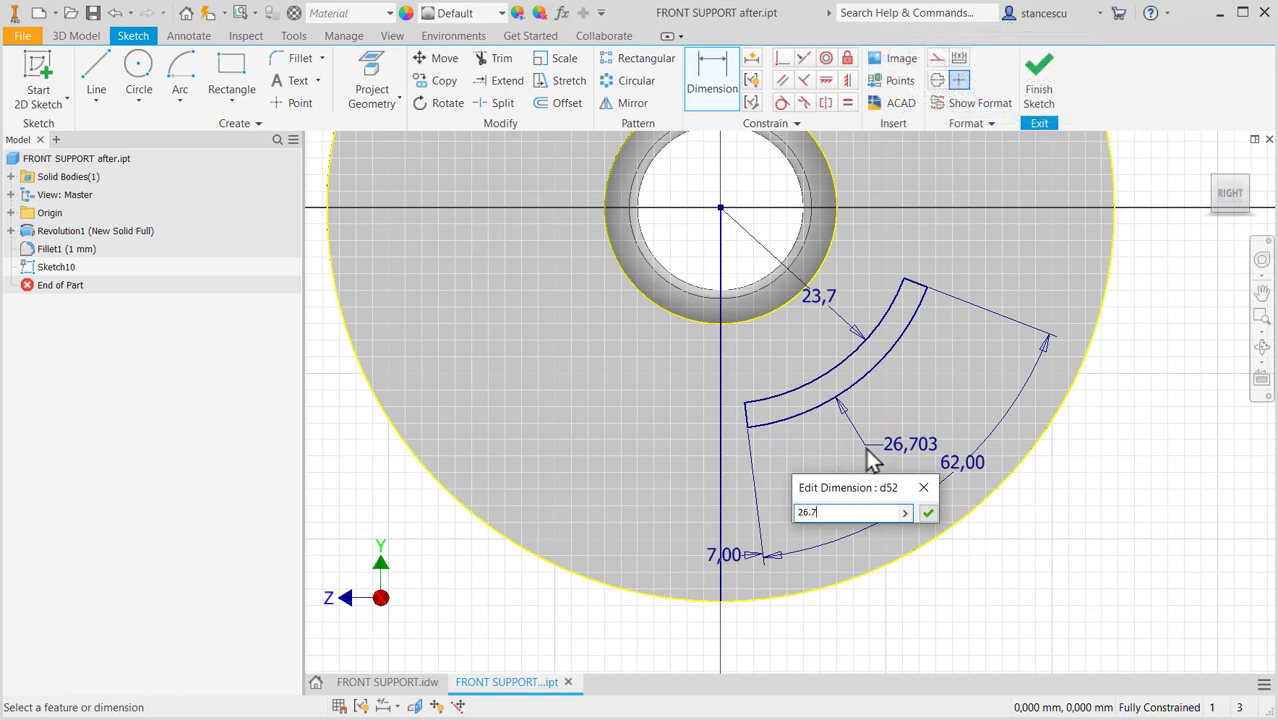
key(Return)
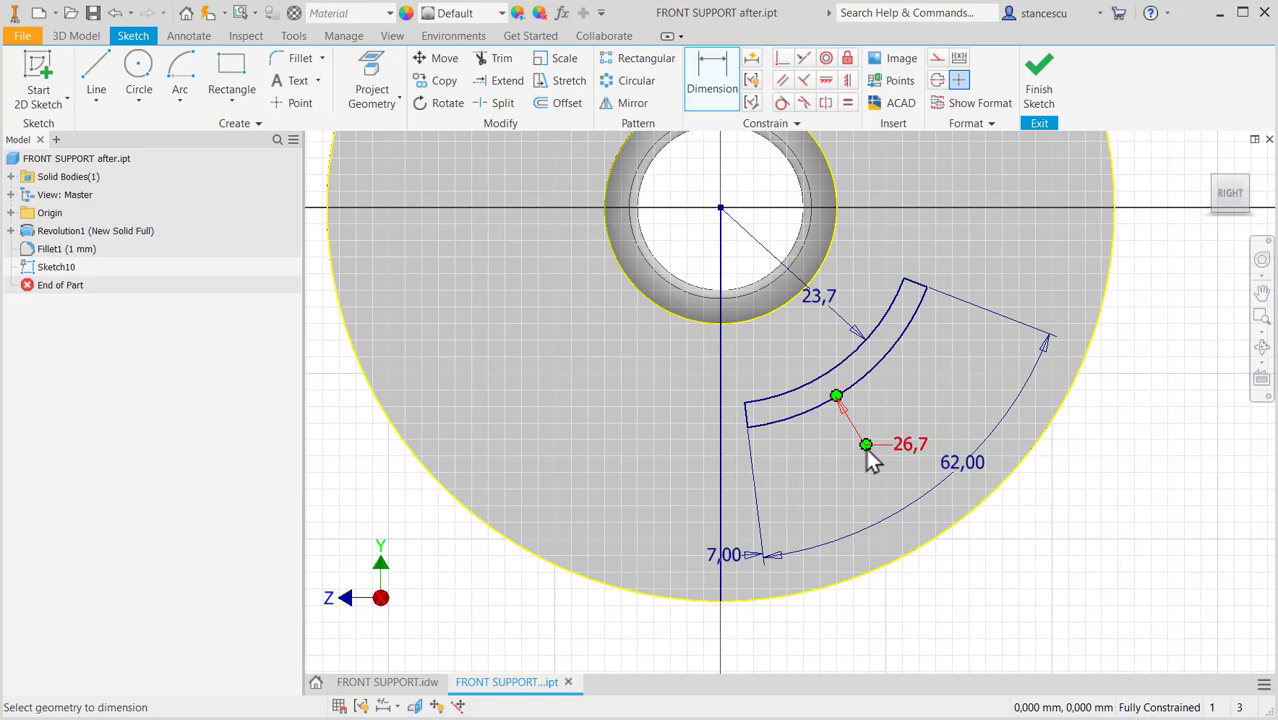
key(Escape)
click(1040, 82)
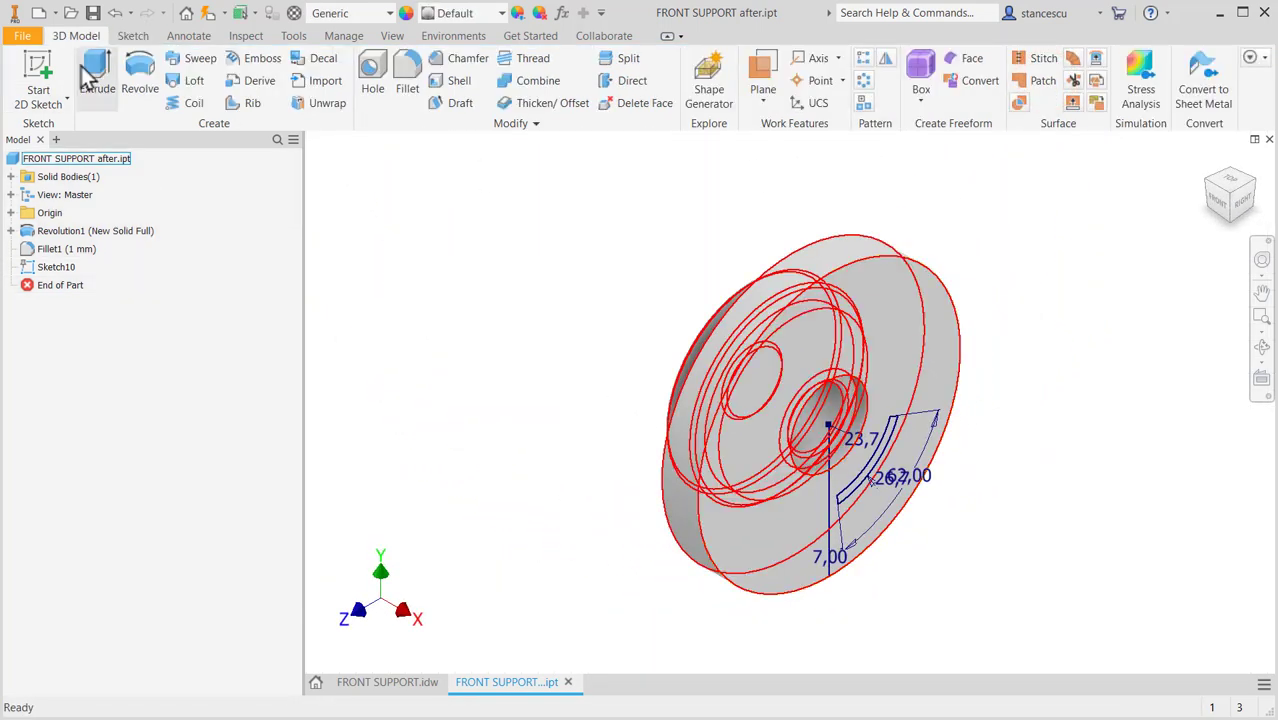
- Extrude the curved profile 10 mm outward from the flange face as a join, checking the boss height in the drawing's section view
click(97, 75)
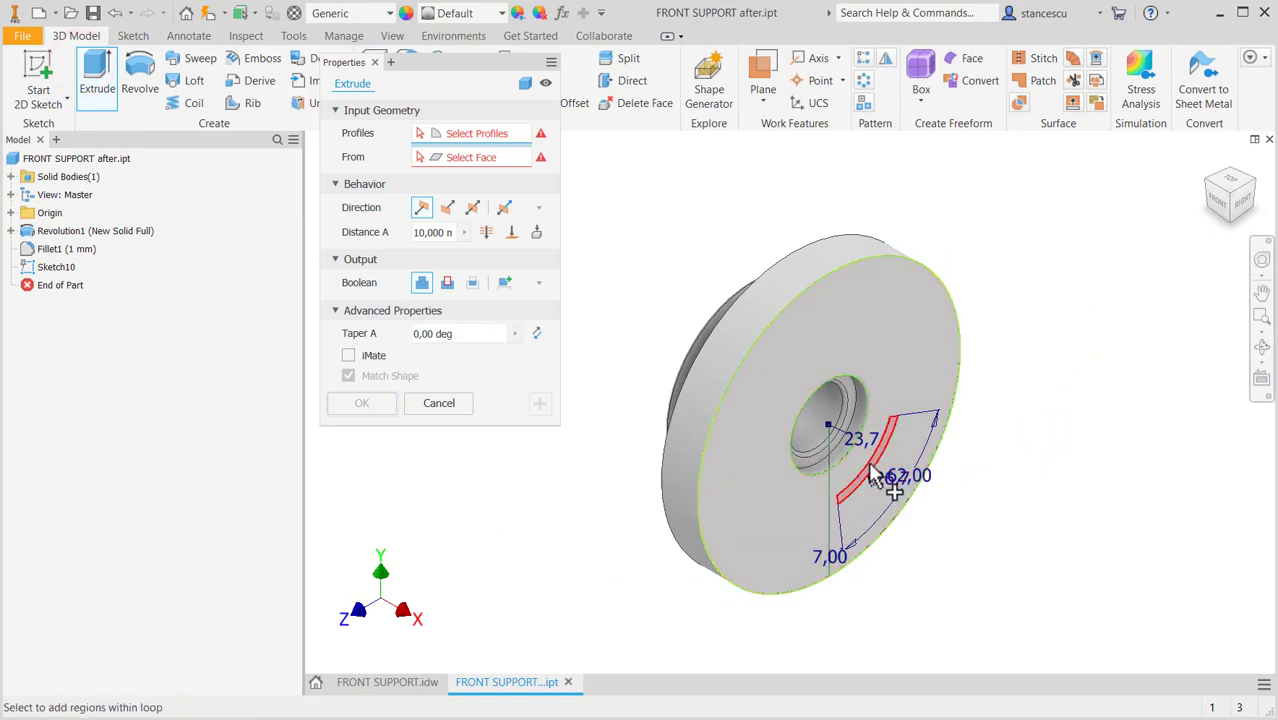
click(873, 478)
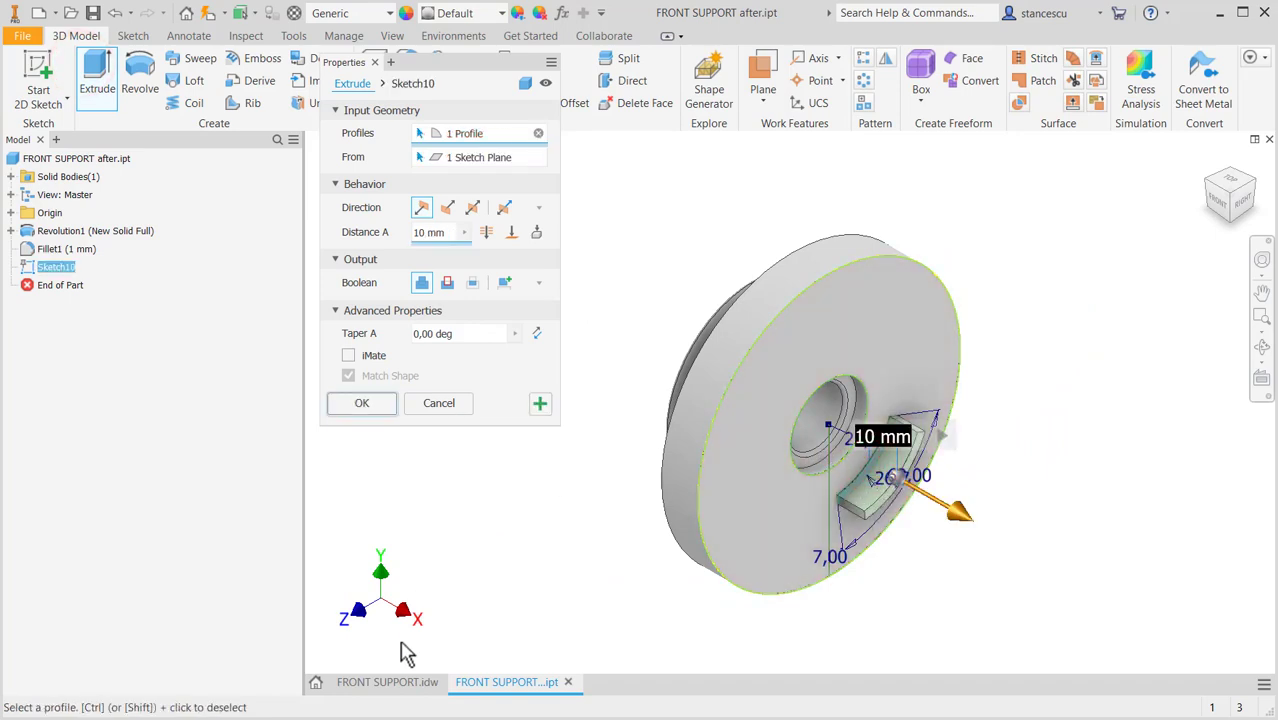
click(395, 682)
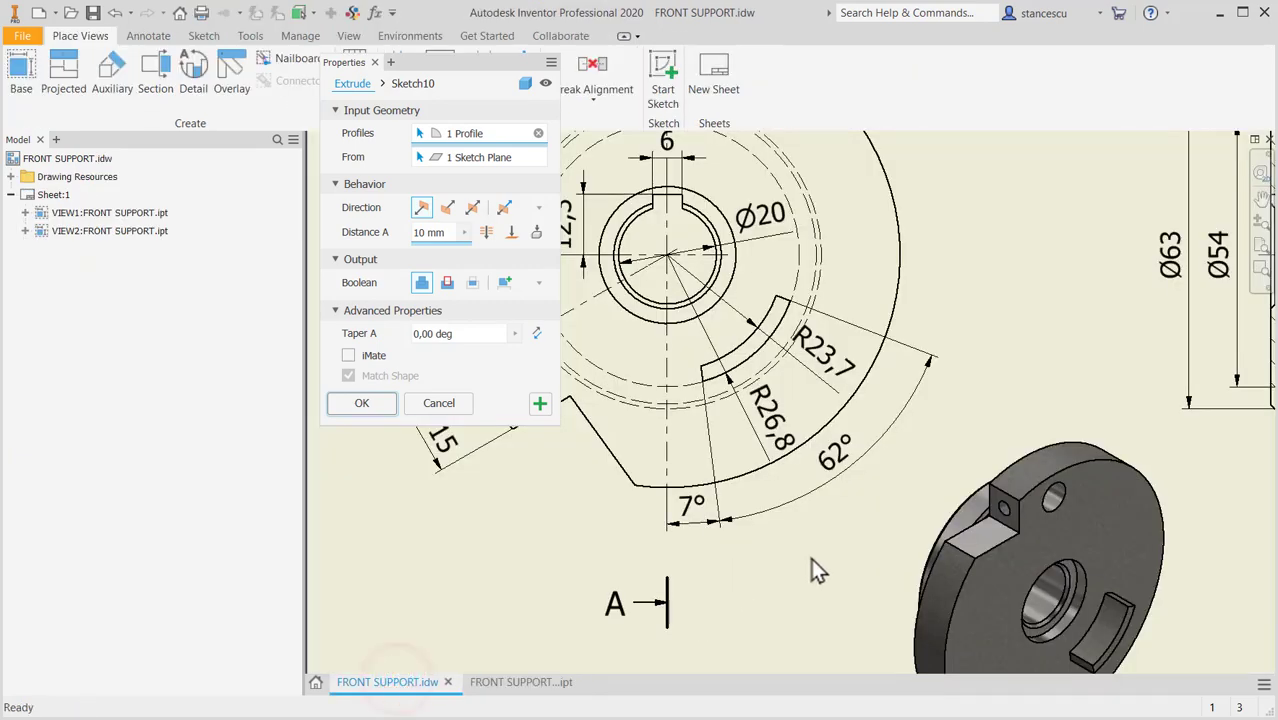
middle_drag(811, 558, 813, 434)
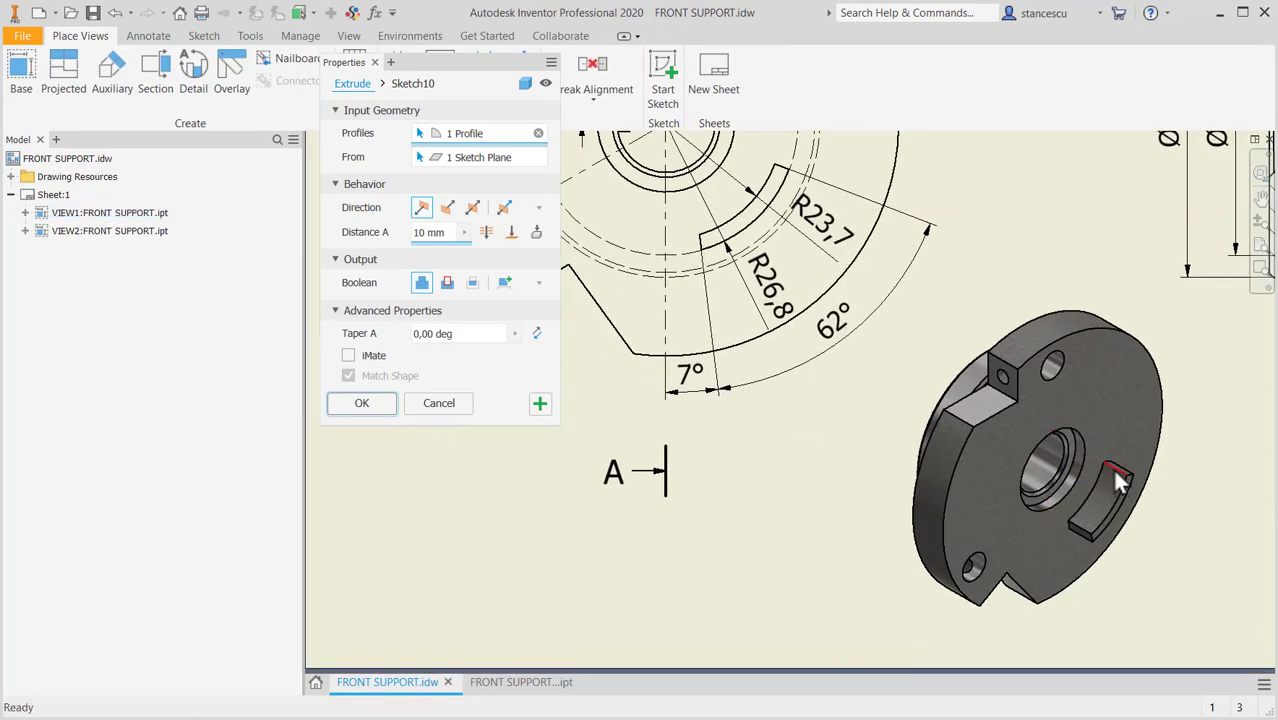
mouse_move(918, 360)
middle_down()
mouse_move(860, 434)
mouse_move(648, 548)
middle_up()
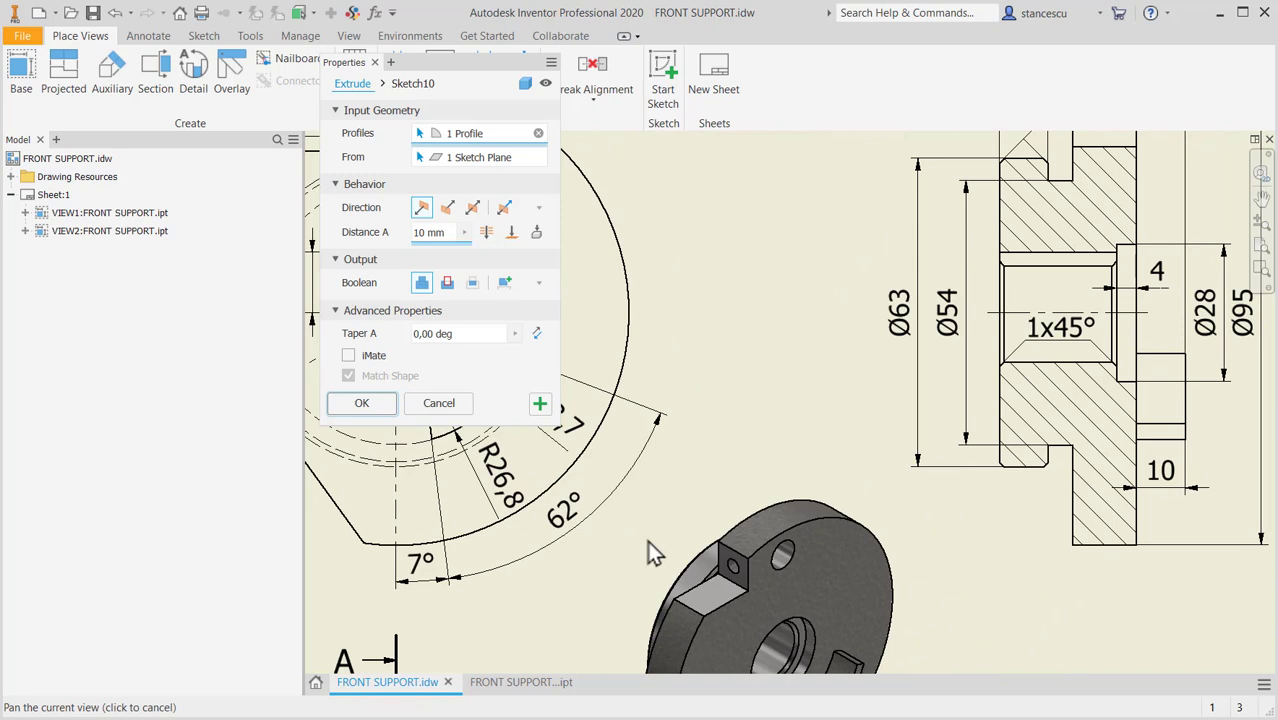
click(491, 686)
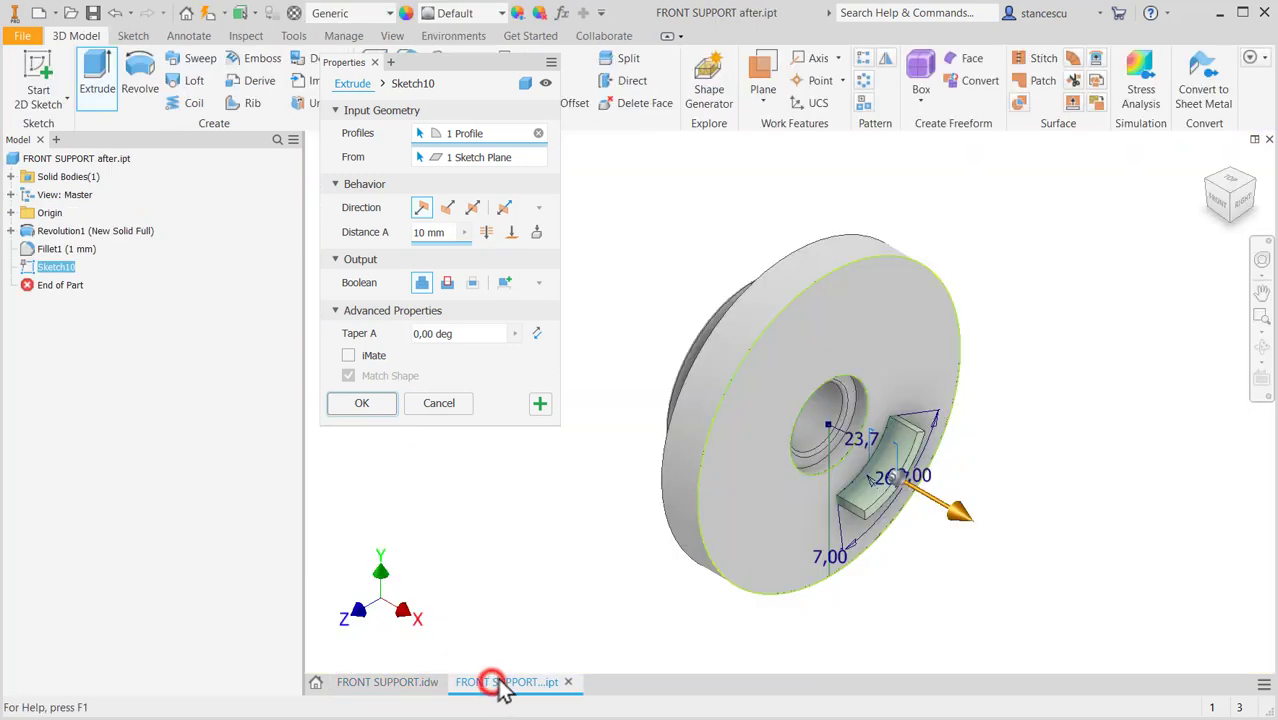
click(379, 405)
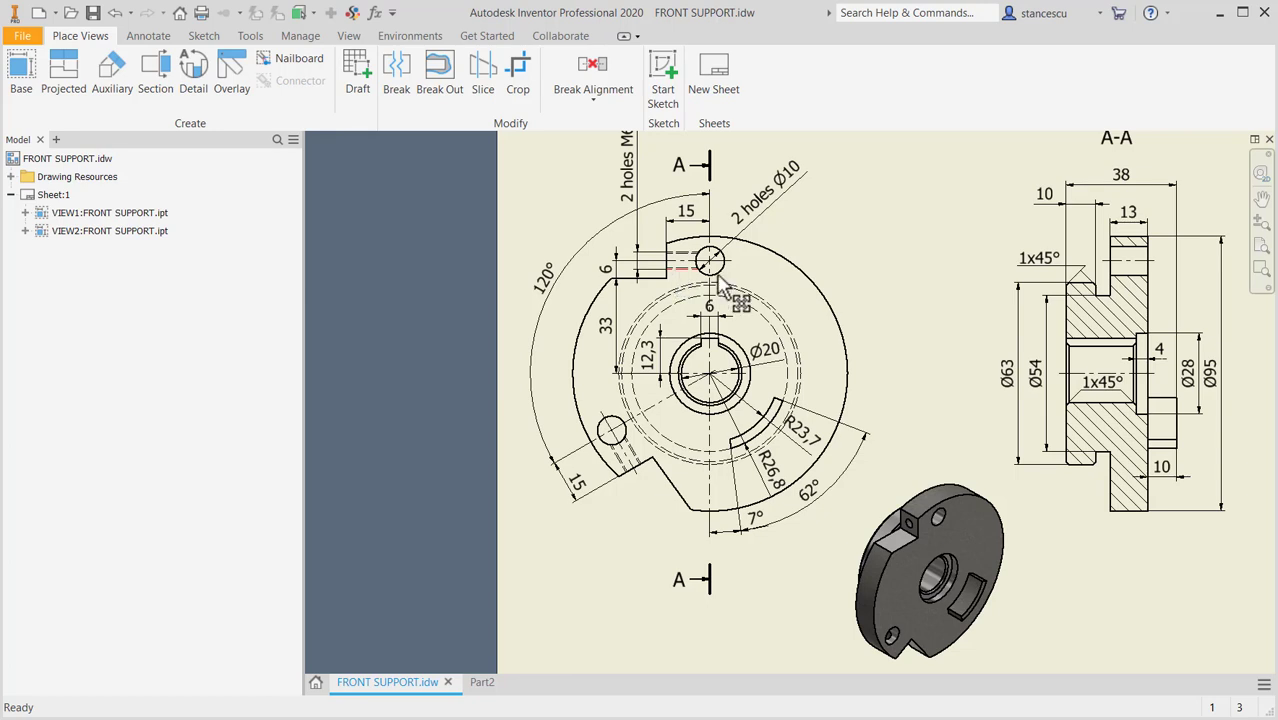
- Return from the drawing to the part and start a sketch on the large flange face around the curved boss
click(480, 683)
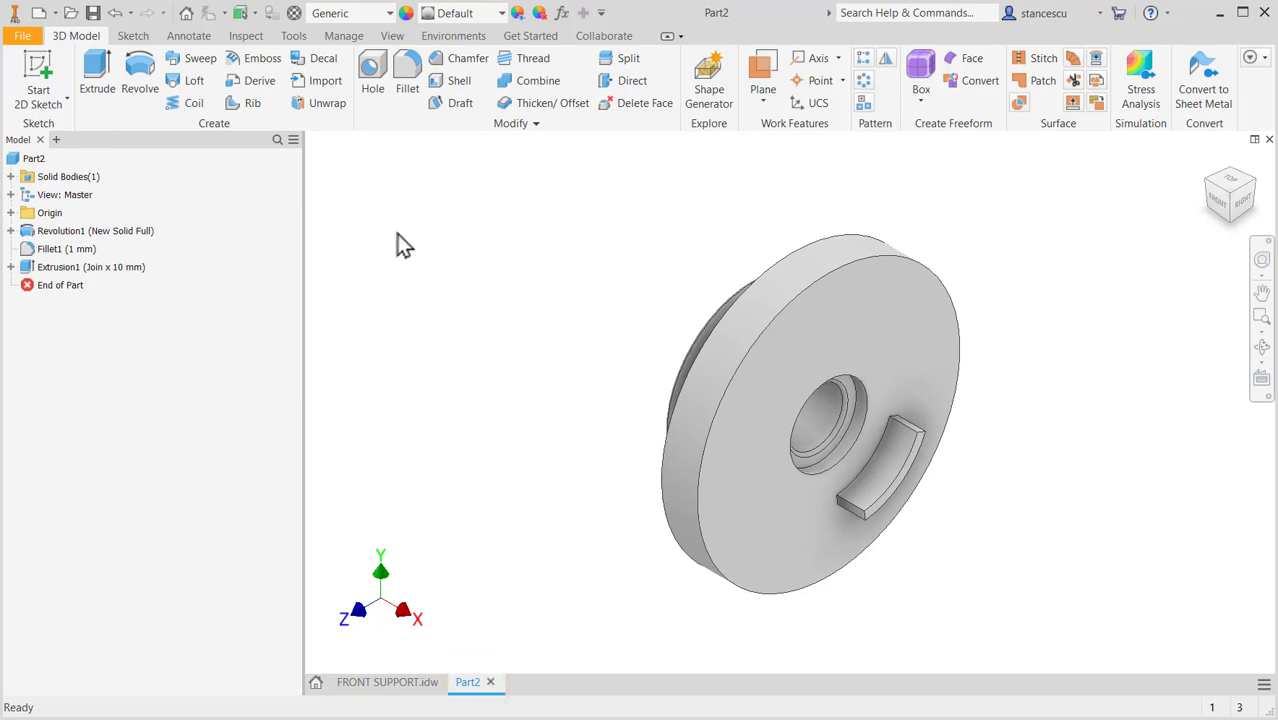
click(845, 313)
click(954, 302)
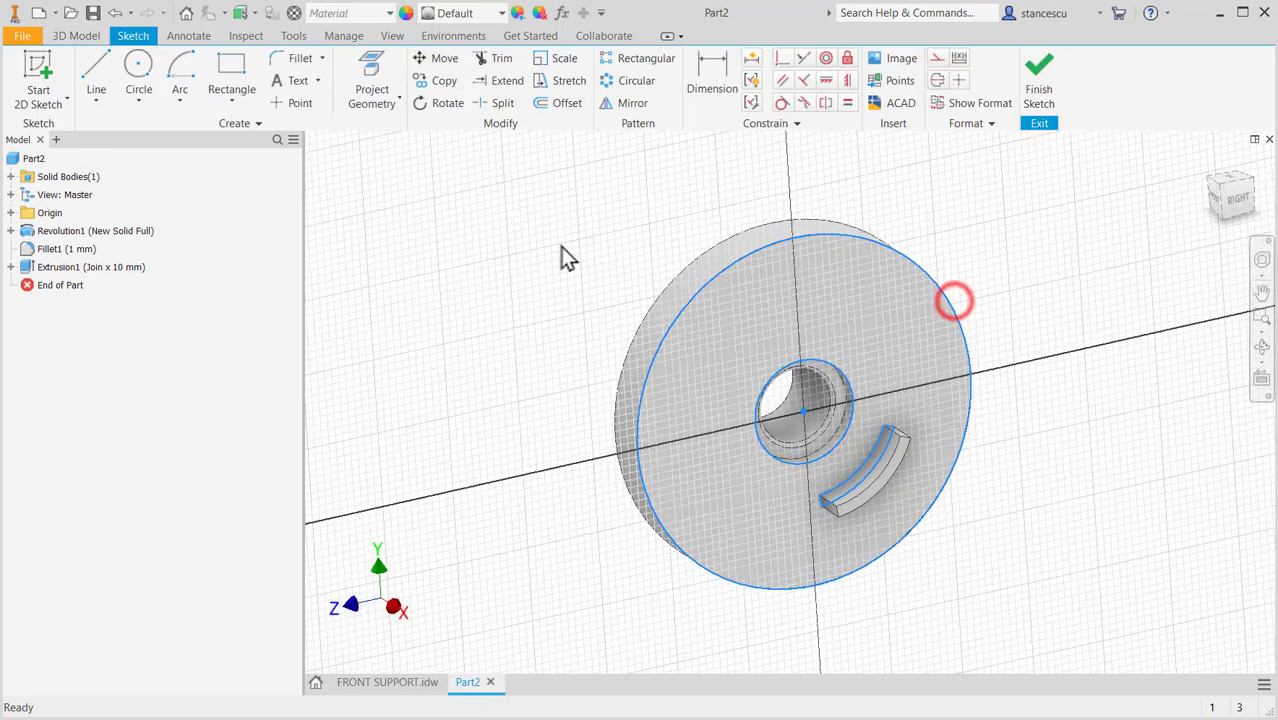
- Sketch the notch corner at the flange's upper left rim: a horizontal line about 36 mm above the centre and a vertical line up to the rim
click(95, 80)
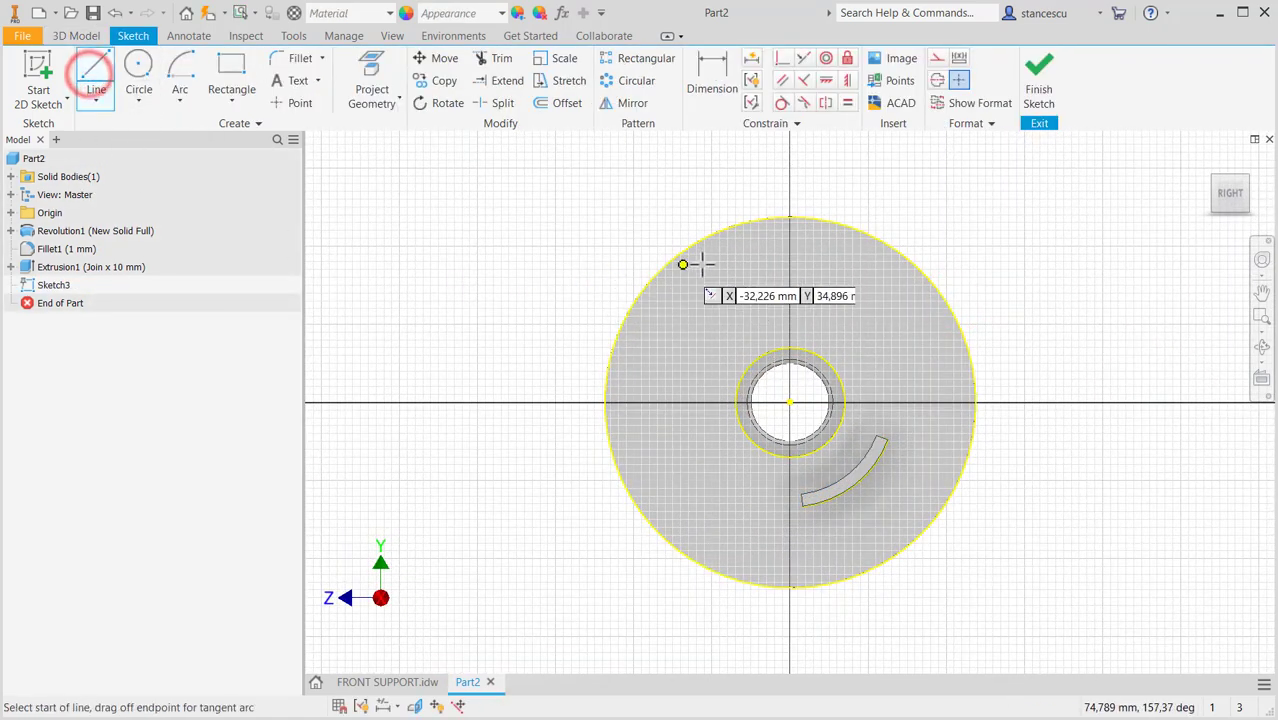
click(670, 262)
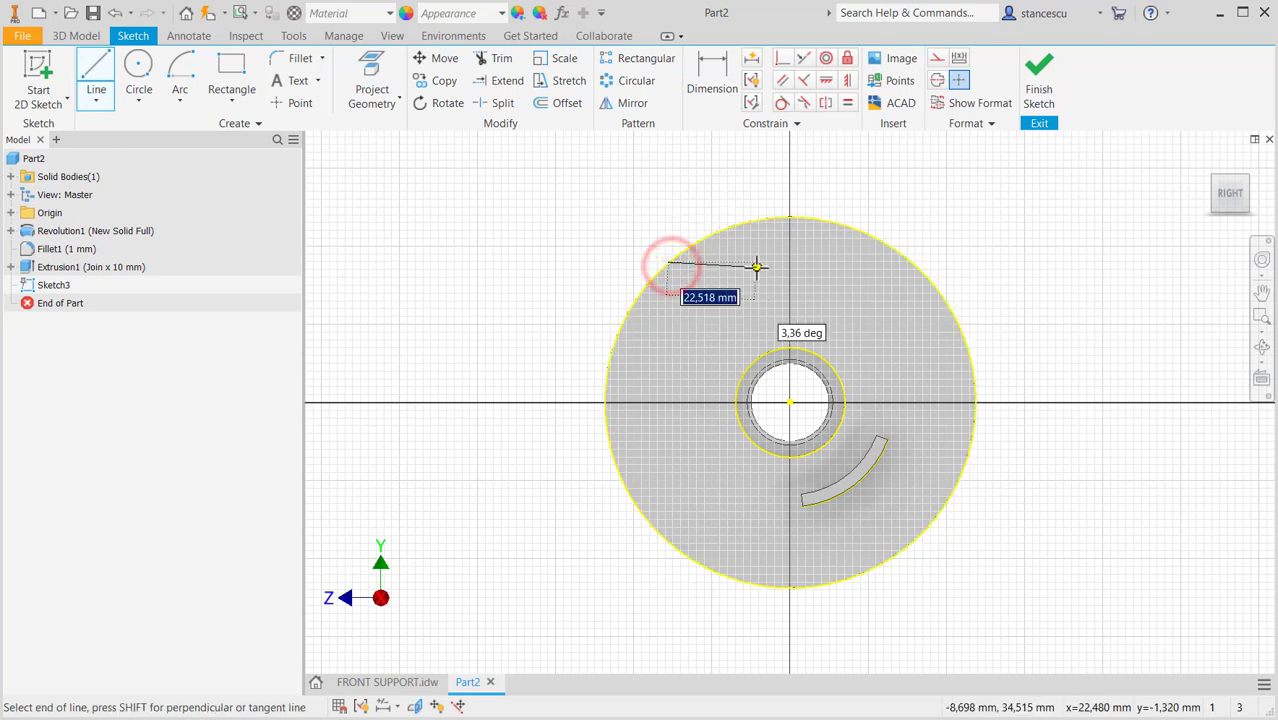
double_click(750, 262)
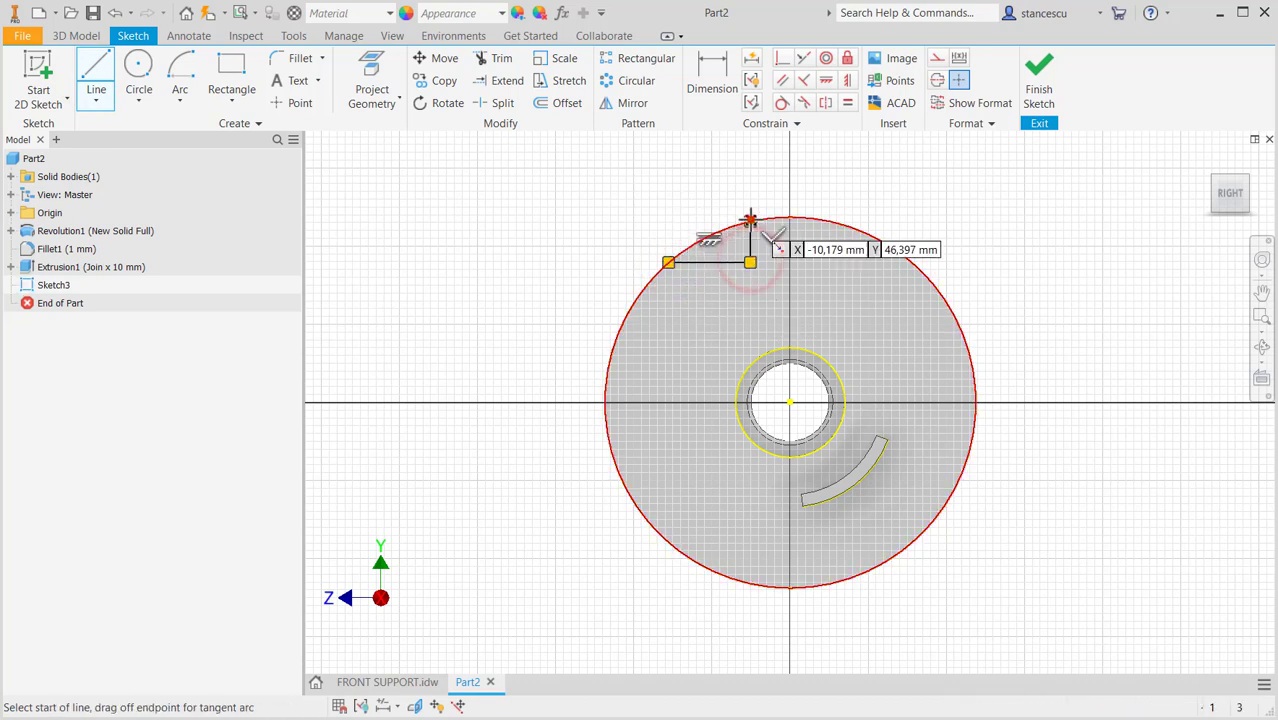
click(750, 218)
- Check the notch dimensions in the FRONT SUPPORT drawing, return to the part and dimension the horizontal notch line 33 mm from the flange centre
scroll(693, 305, down, 3)
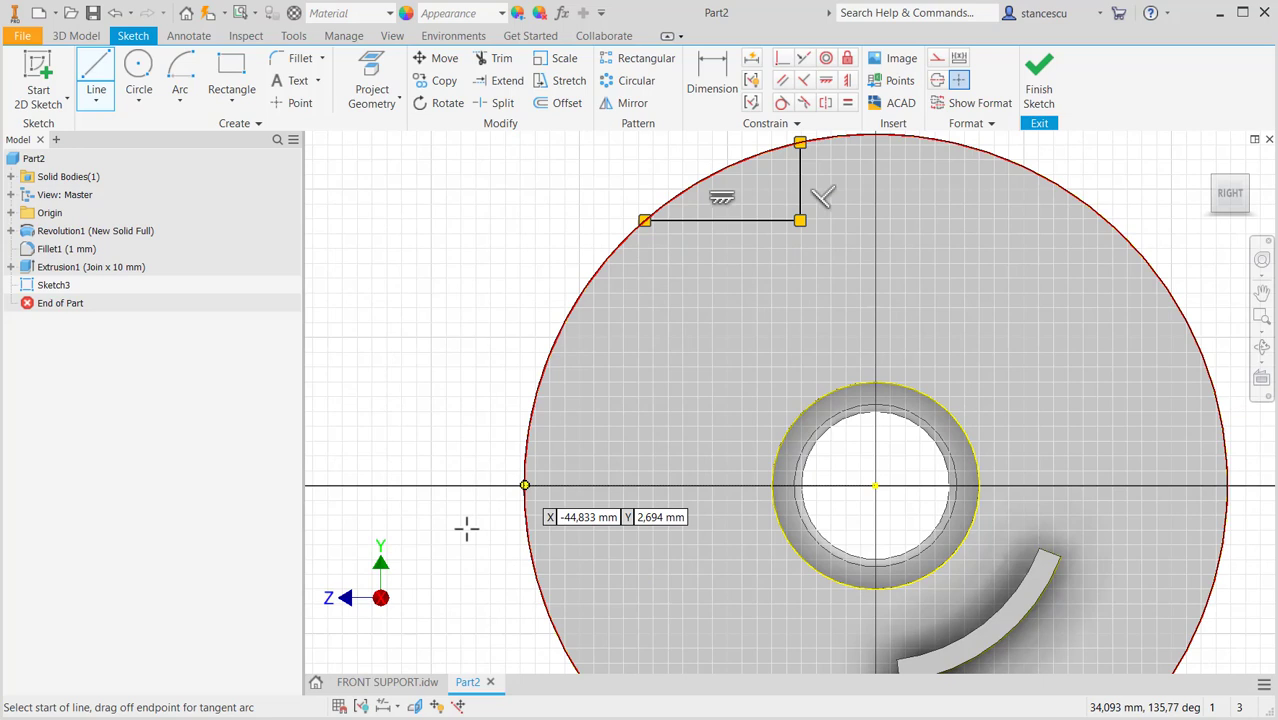
click(379, 681)
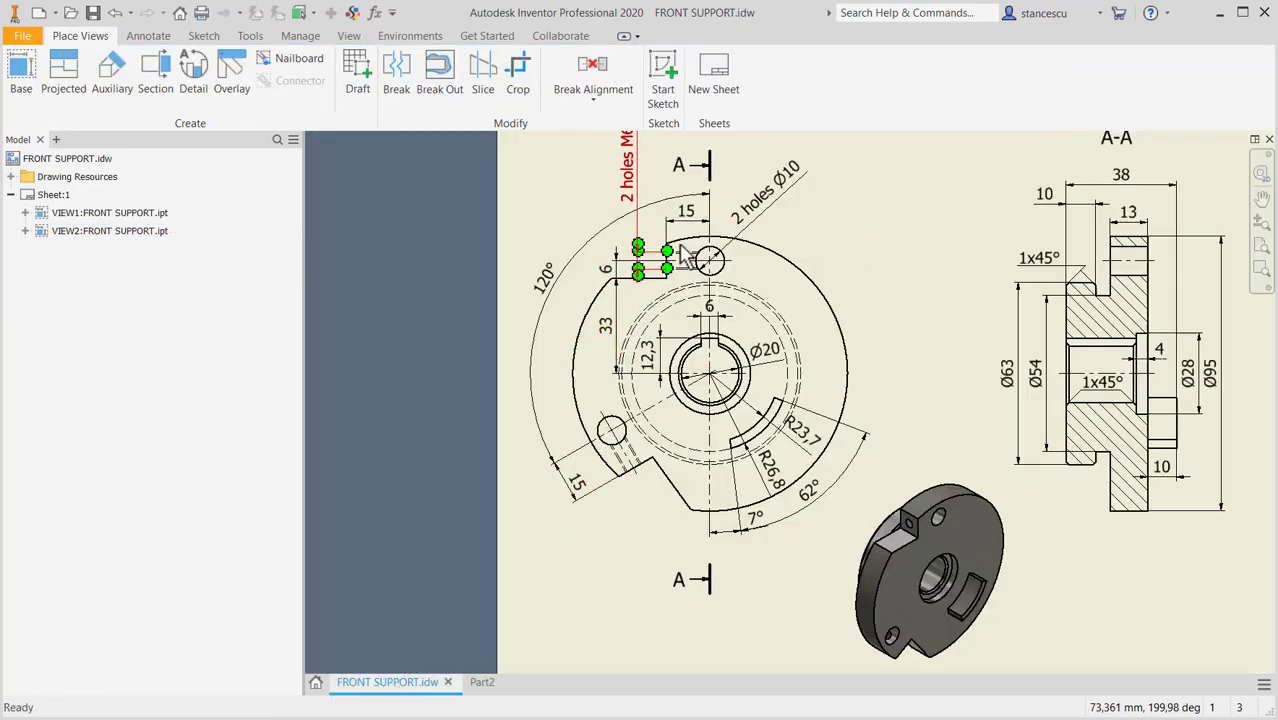
click(477, 688)
click(711, 72)
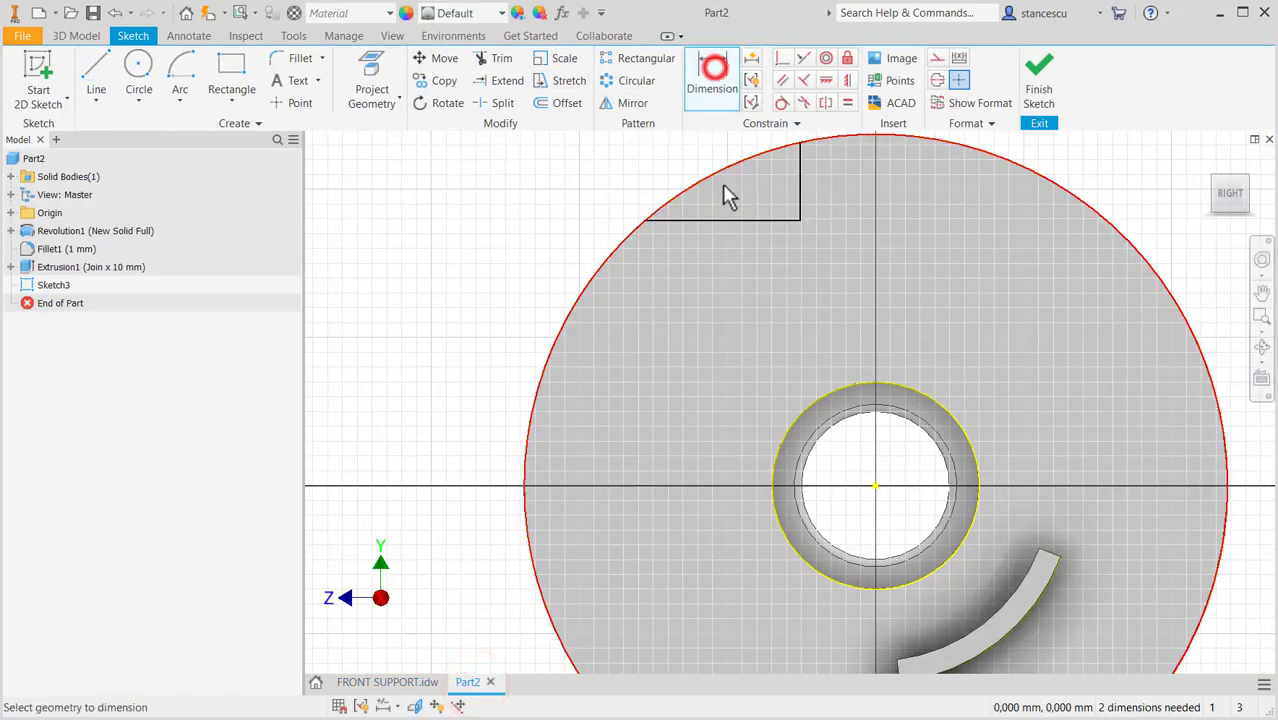
click(730, 219)
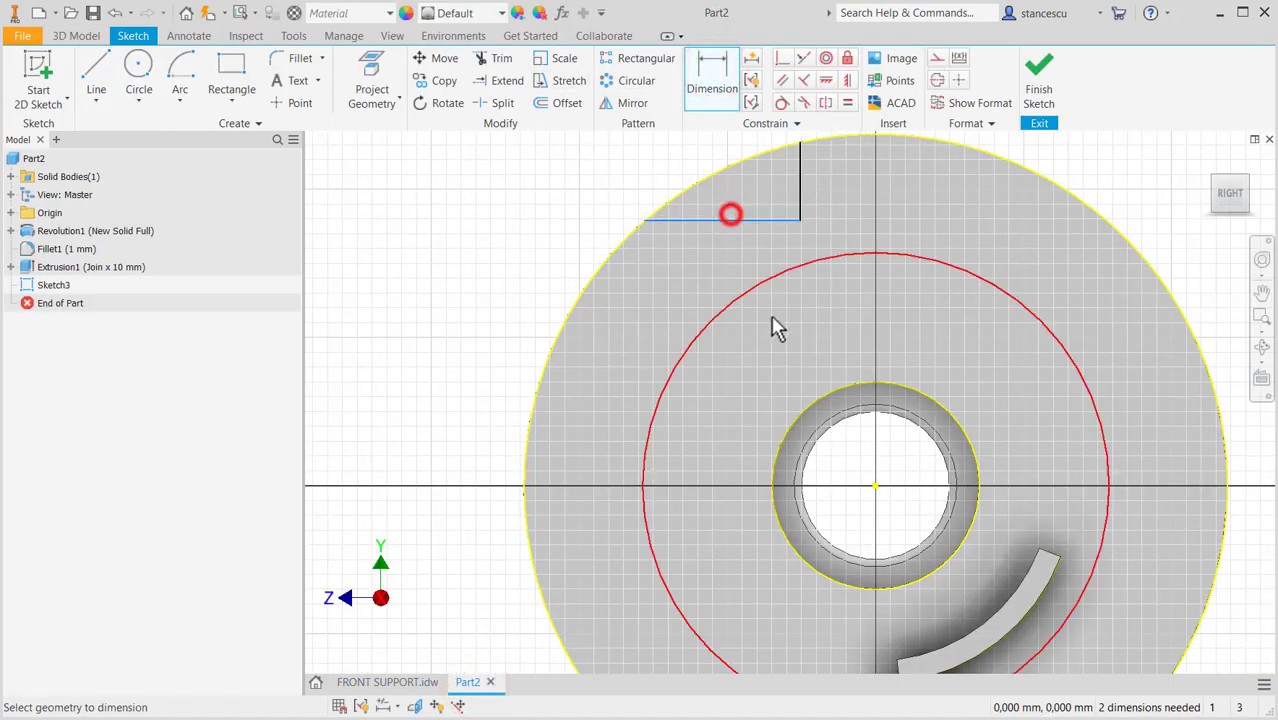
click(875, 487)
click(464, 340)
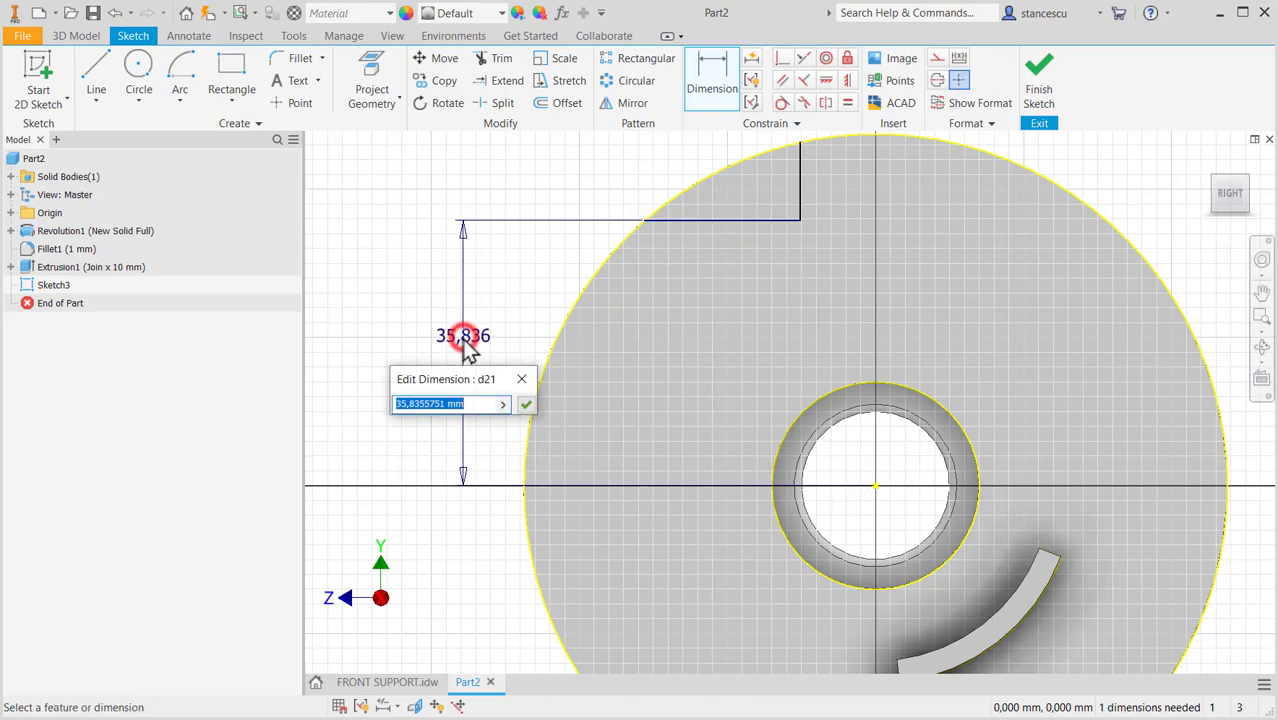
text(33)
key(Return)
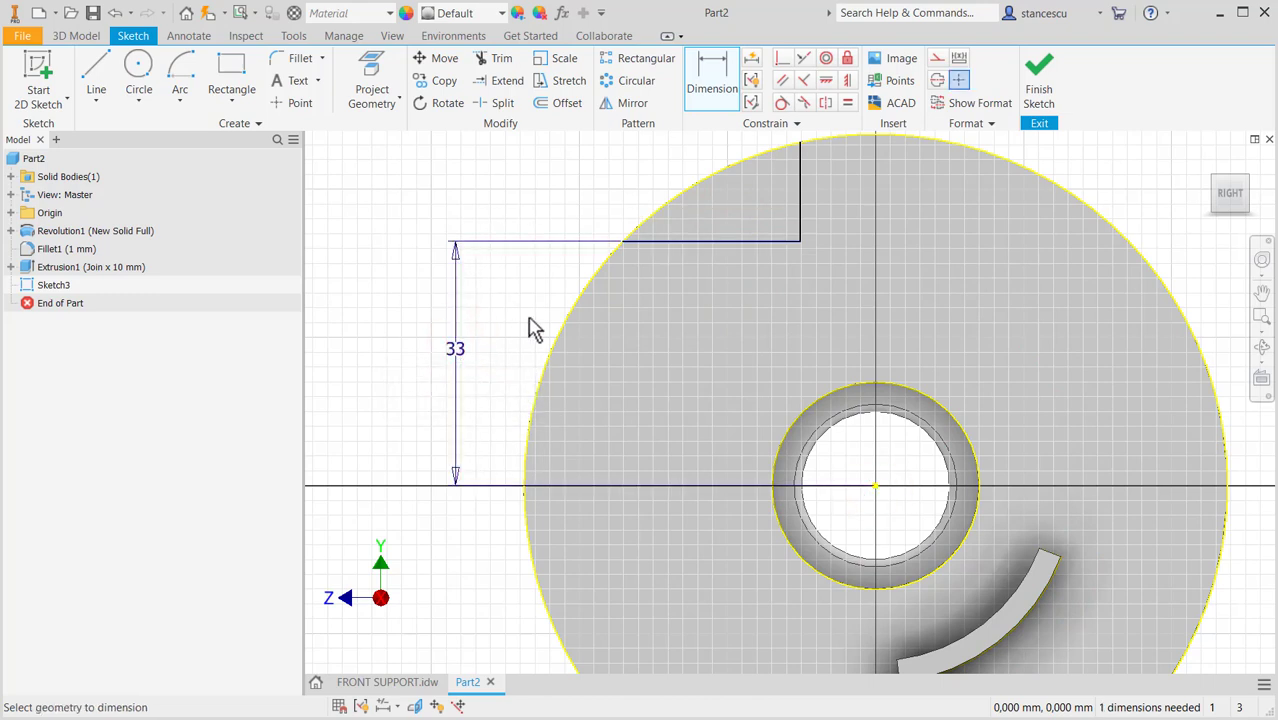
- Dimension the vertical notch line 15 mm from the flange centre
click(802, 199)
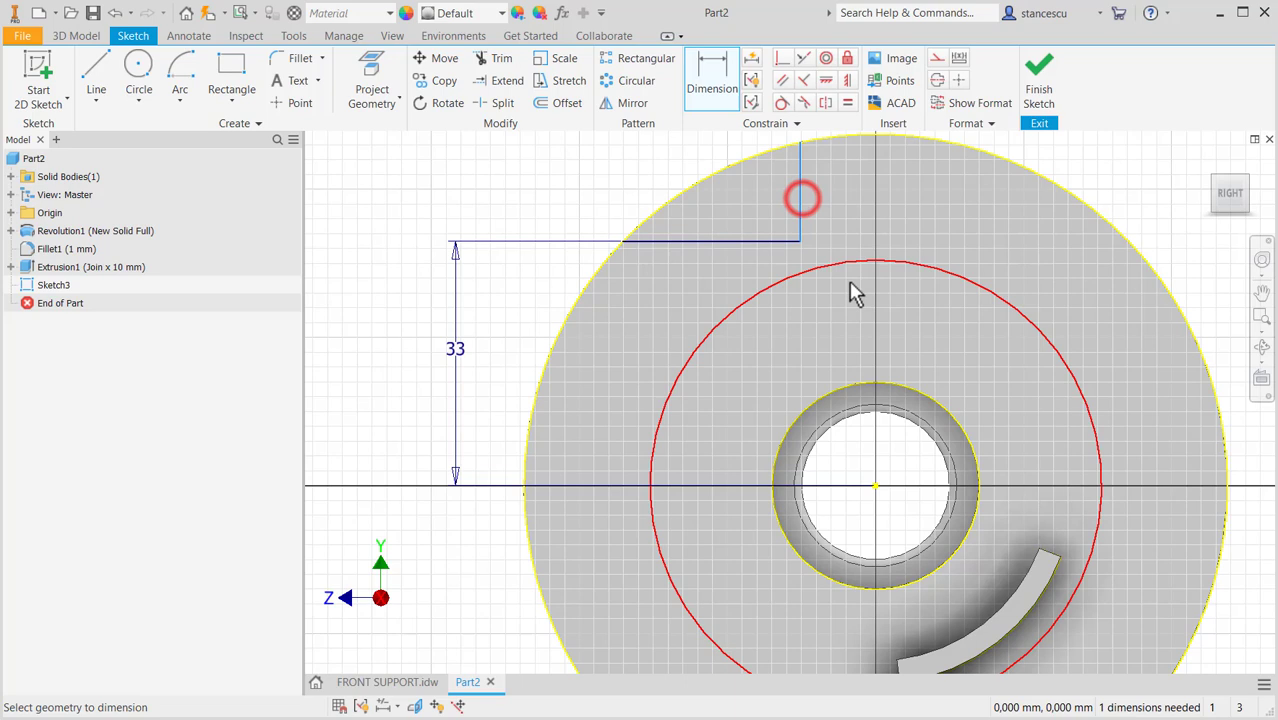
click(872, 485)
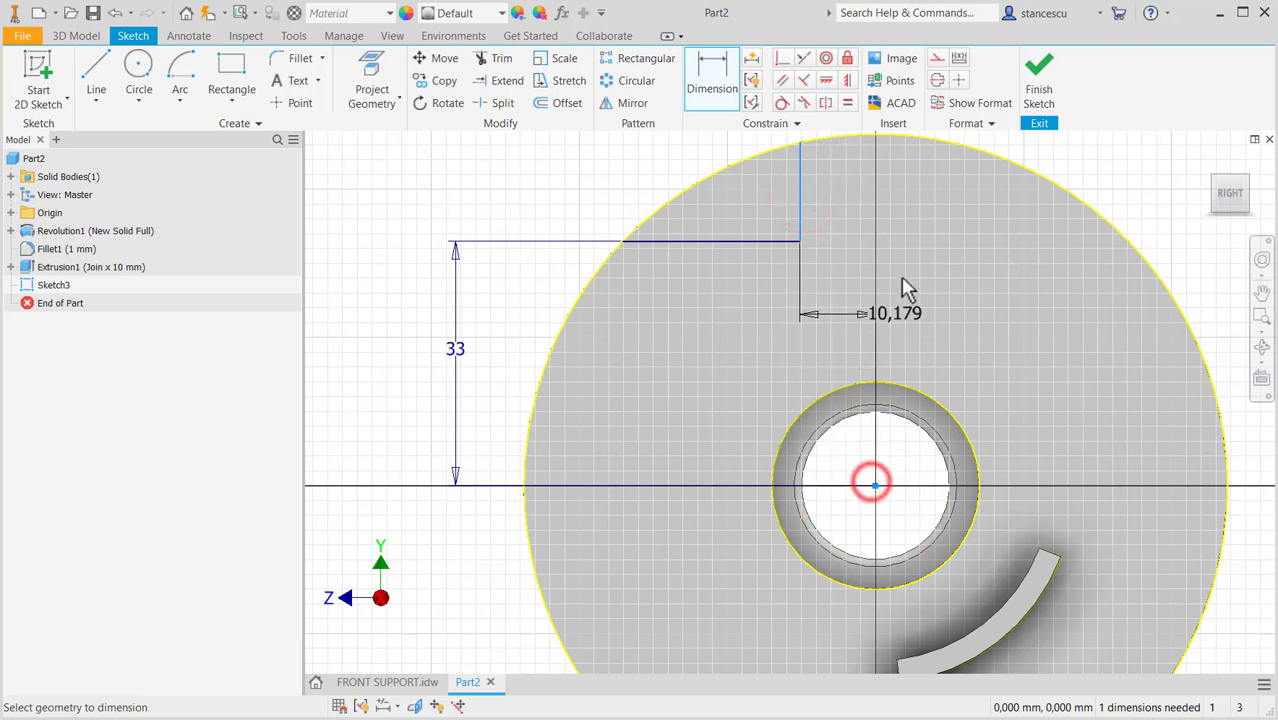
middle_drag(839, 313, 832, 391)
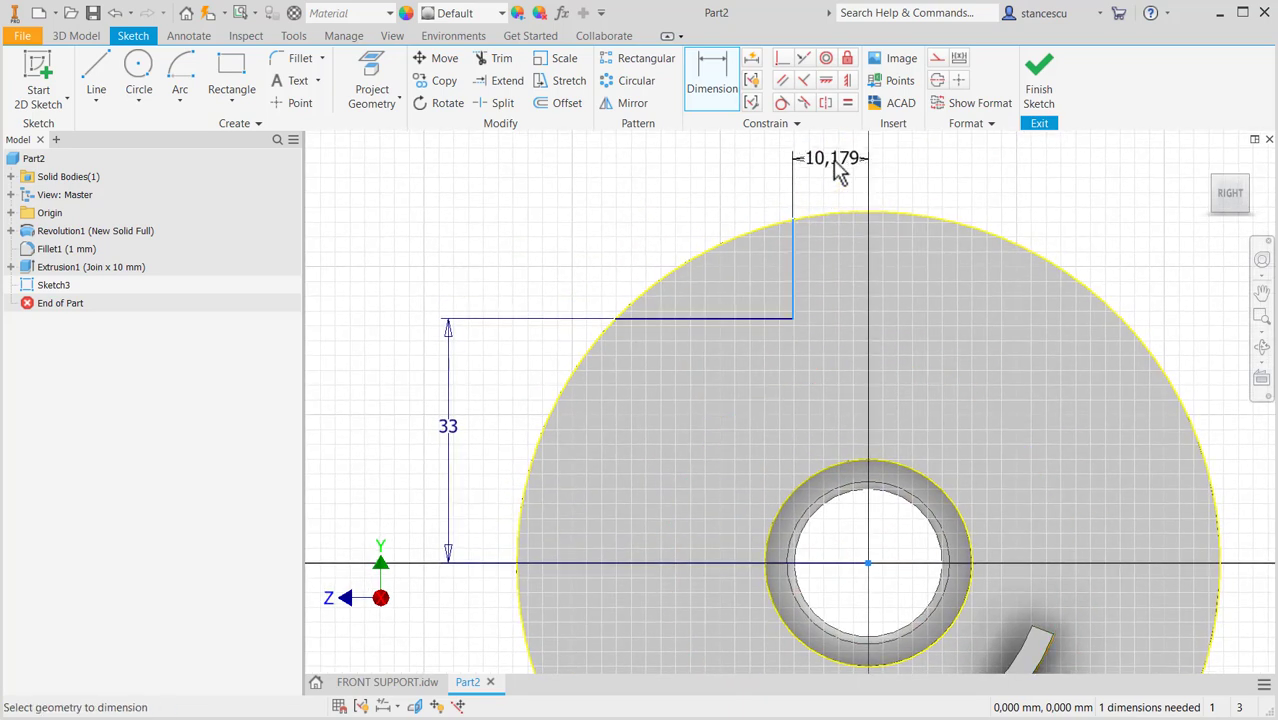
click(834, 163)
text(15)
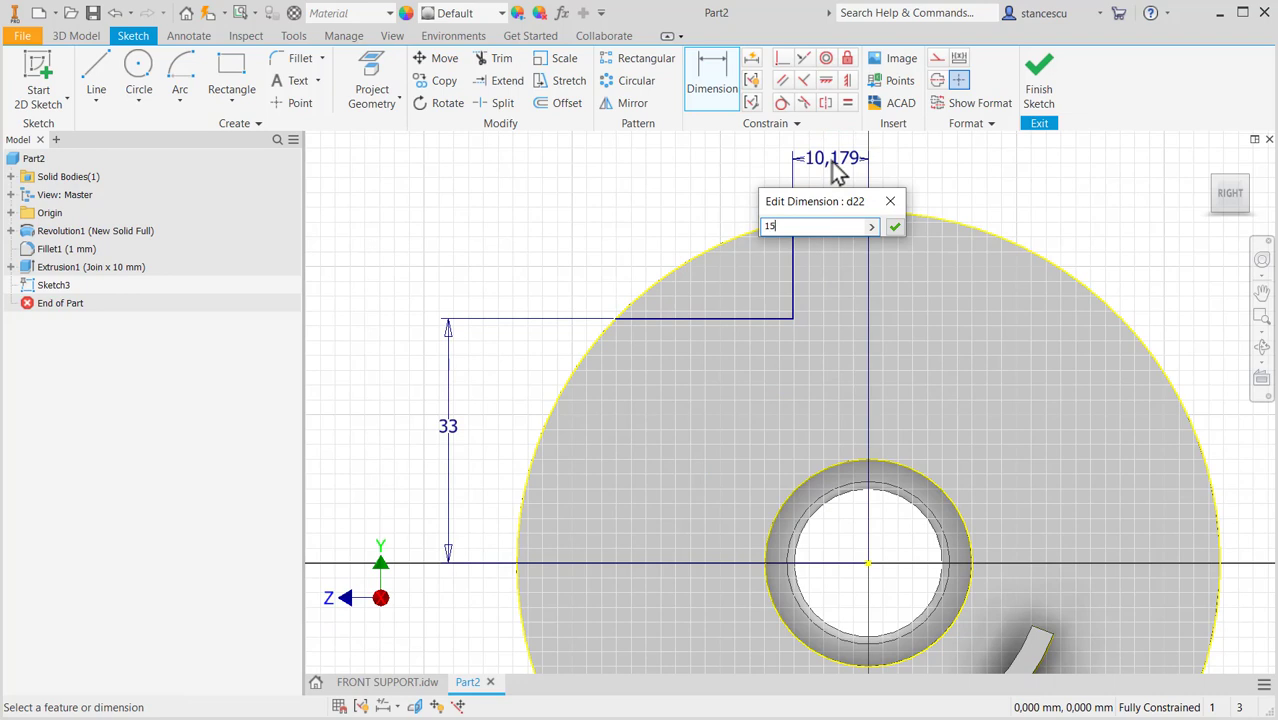
key(Return)
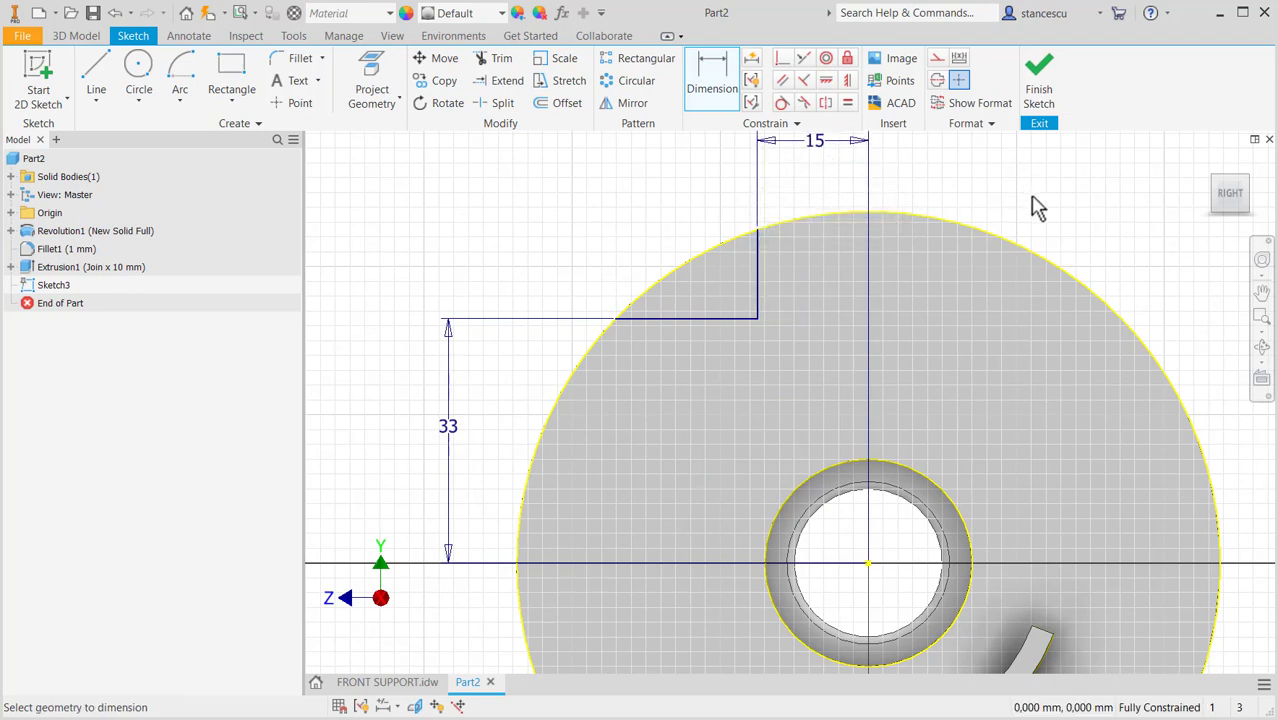
- Extrude the notch profile as a cut through all of the flange
key(e)
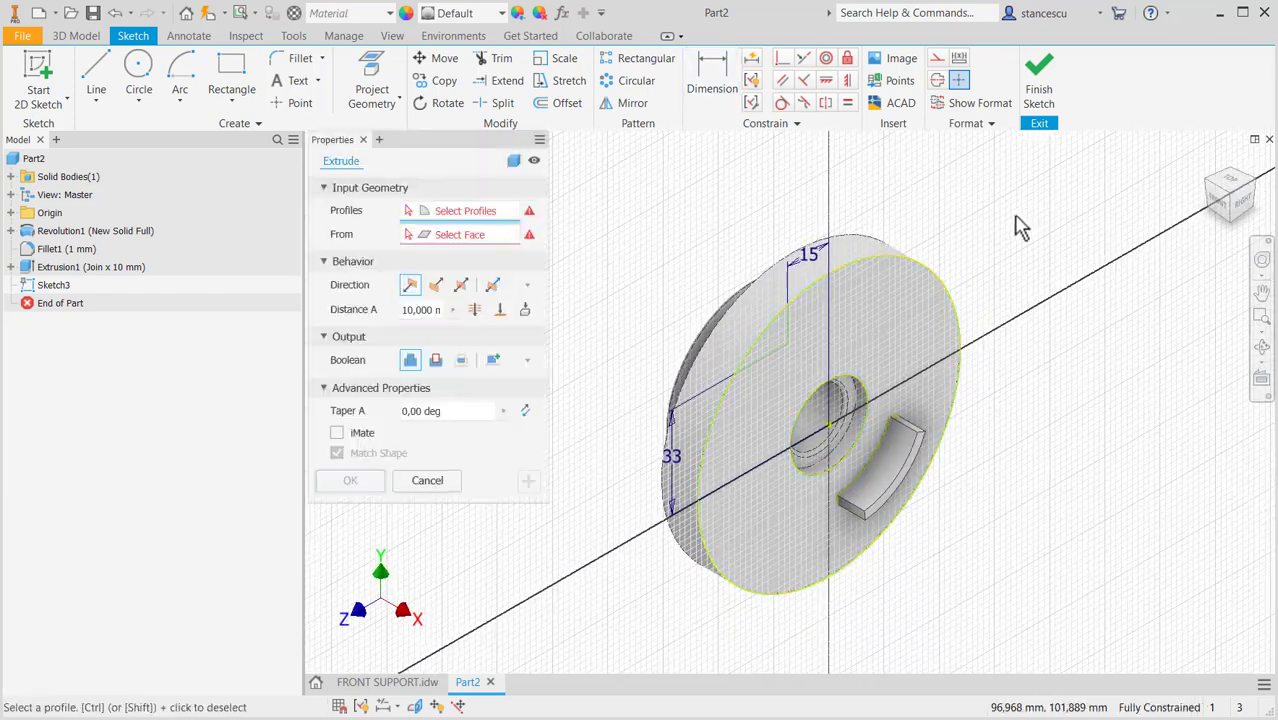
click(774, 338)
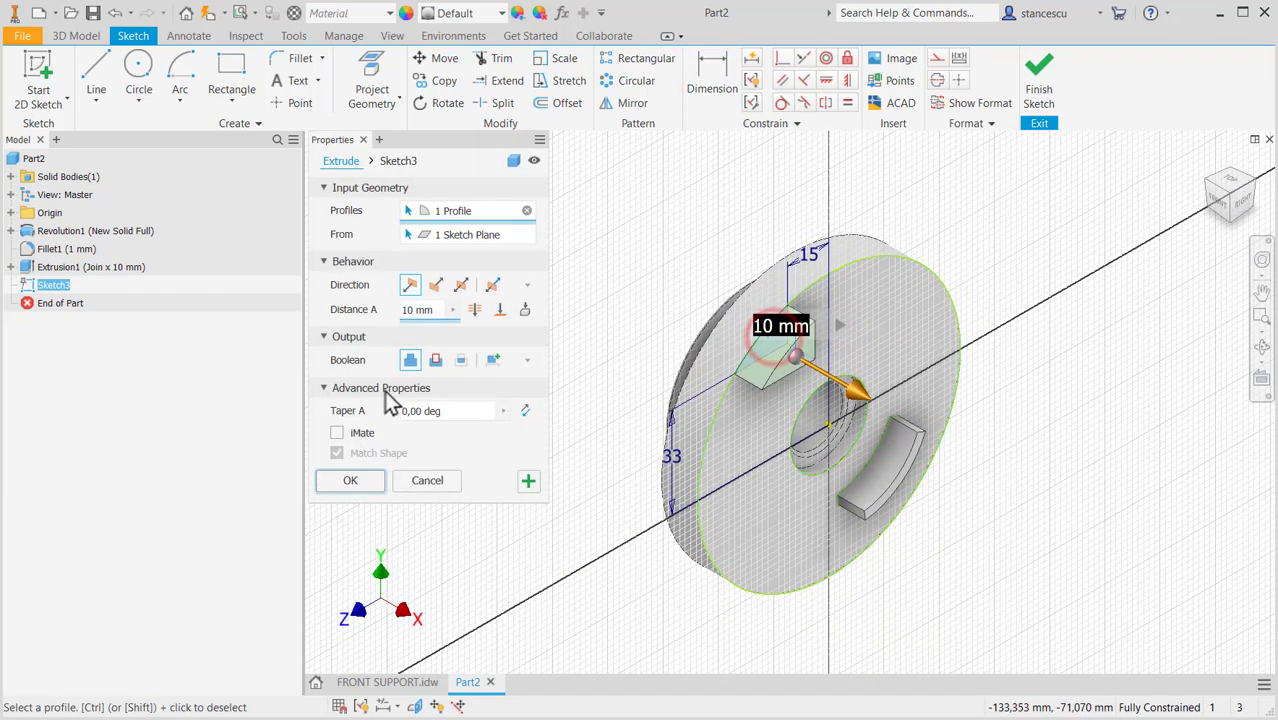
click(436, 360)
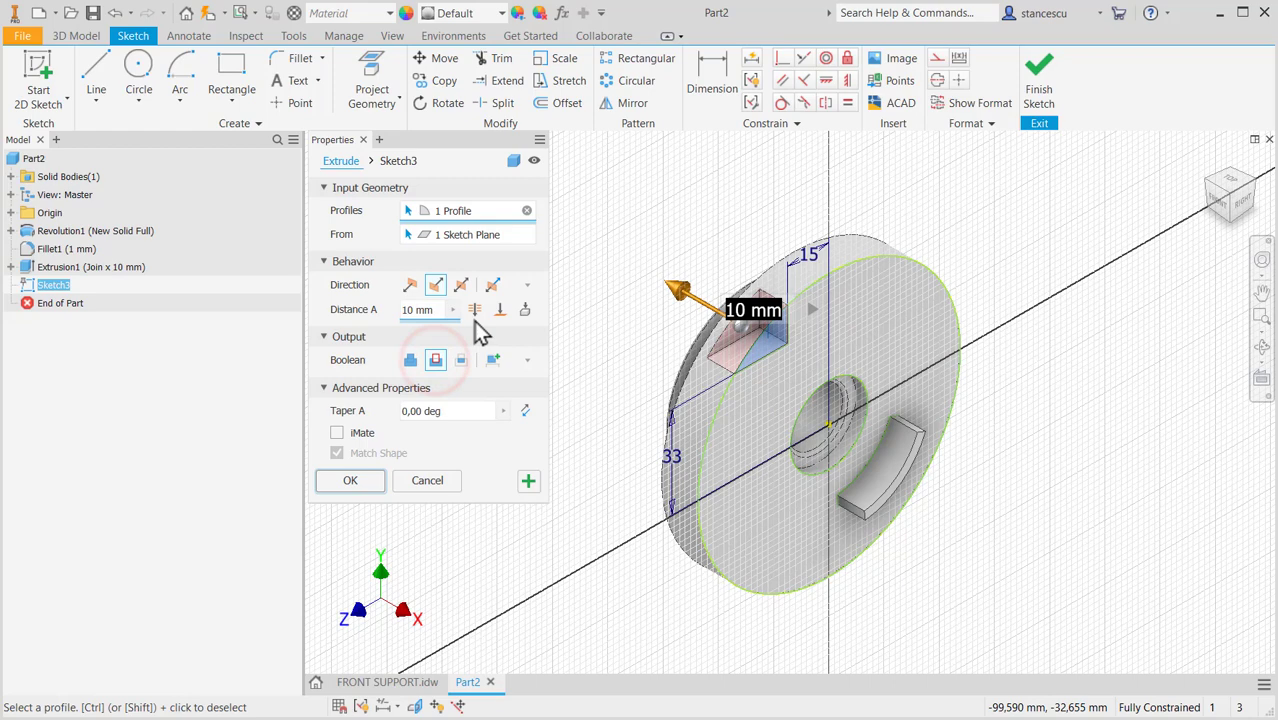
click(475, 310)
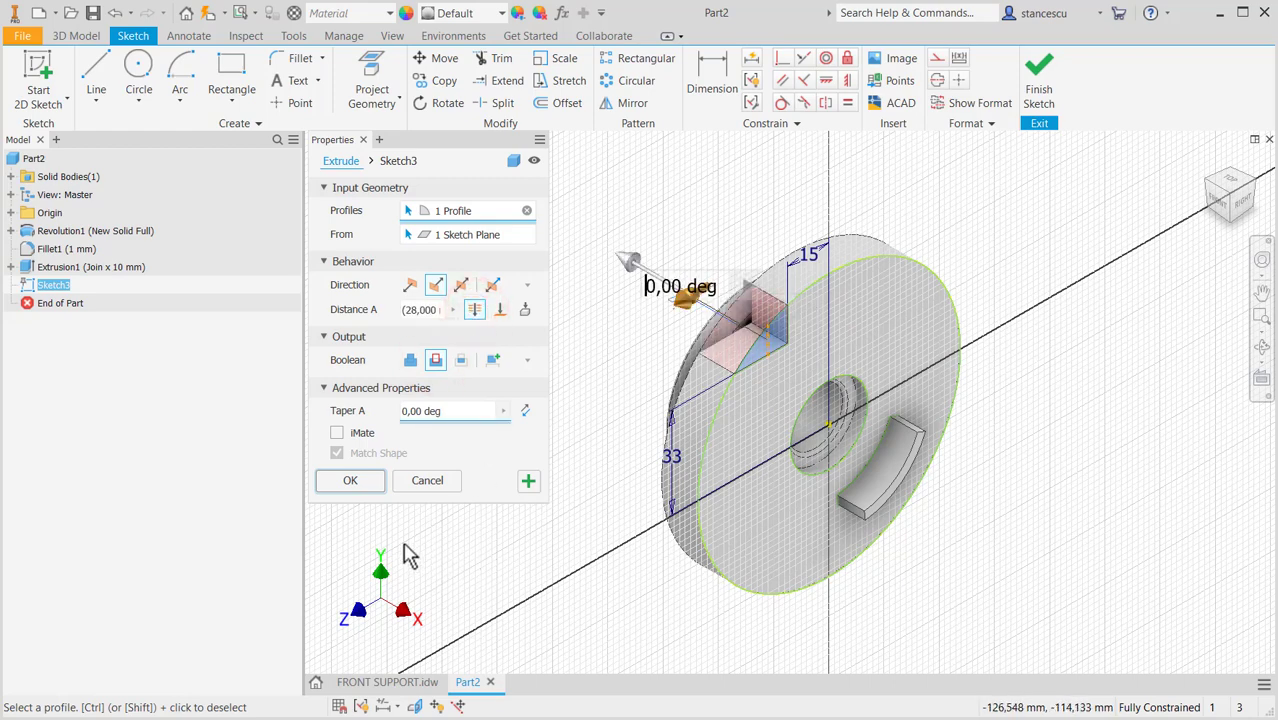
click(350, 481)
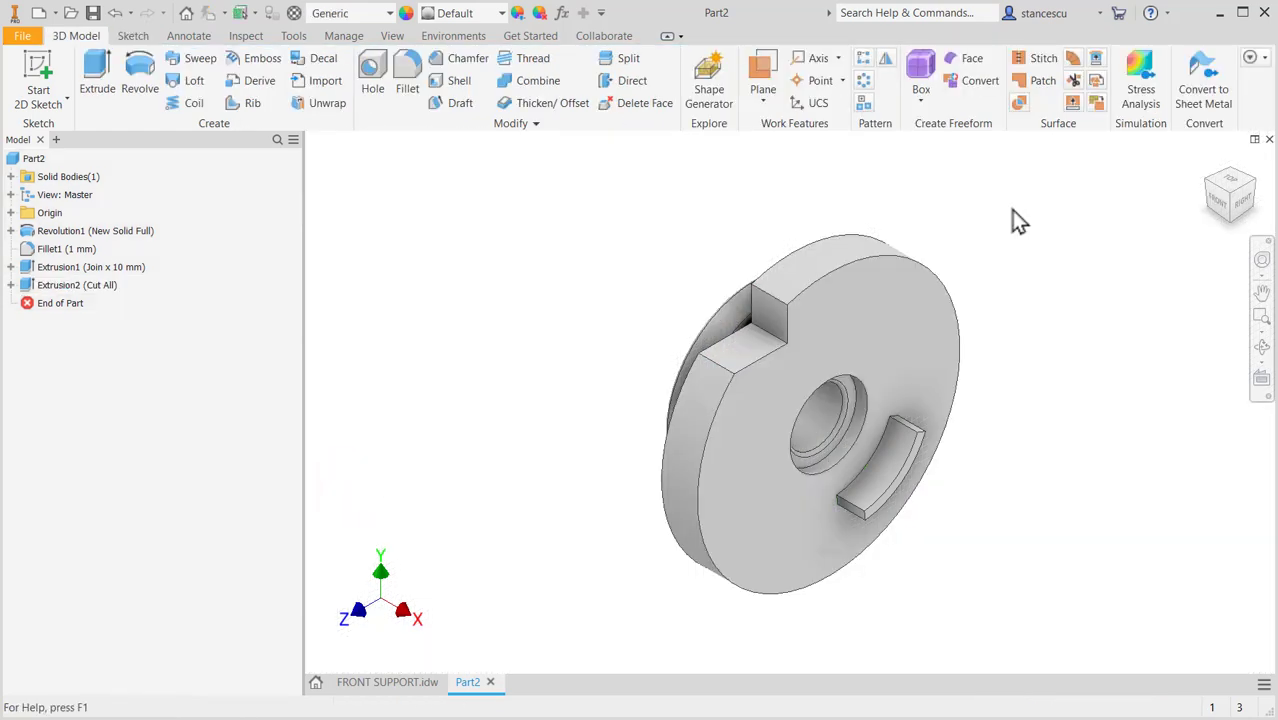
- Start a sketch on the notched flange face and place a centre point between the notch and the rim, right of the bore axis
click(885, 306)
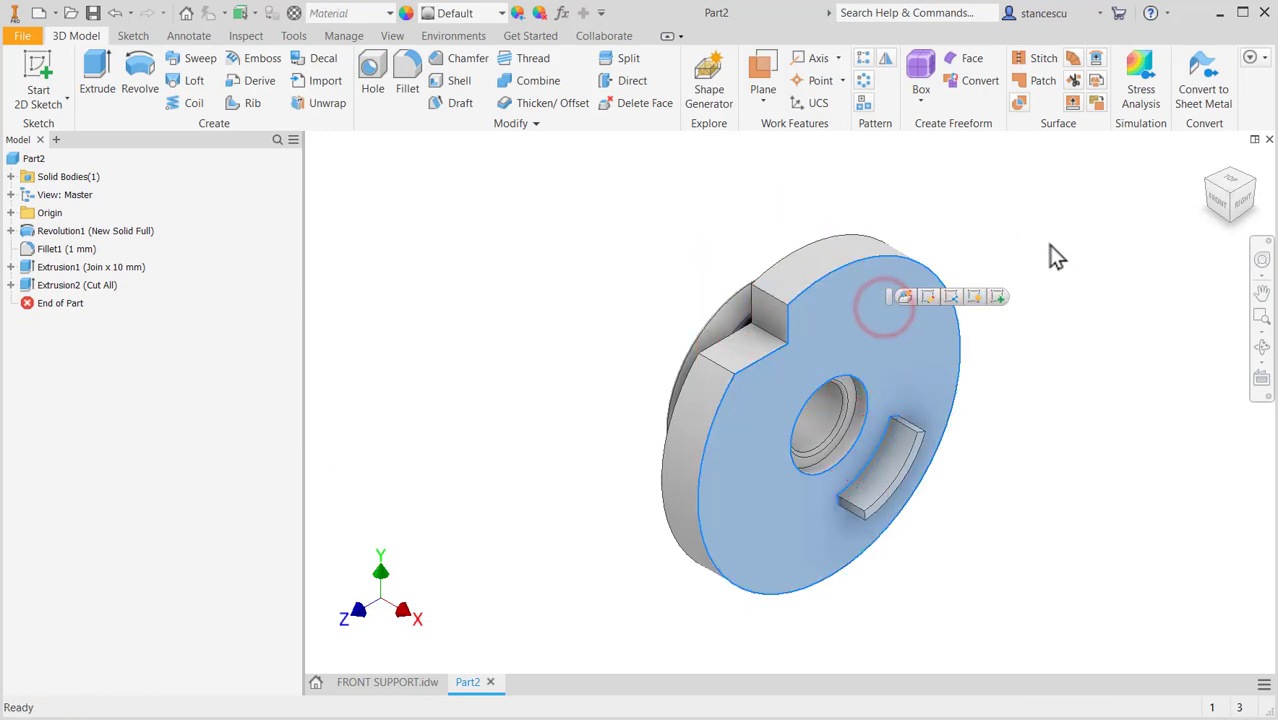
click(999, 297)
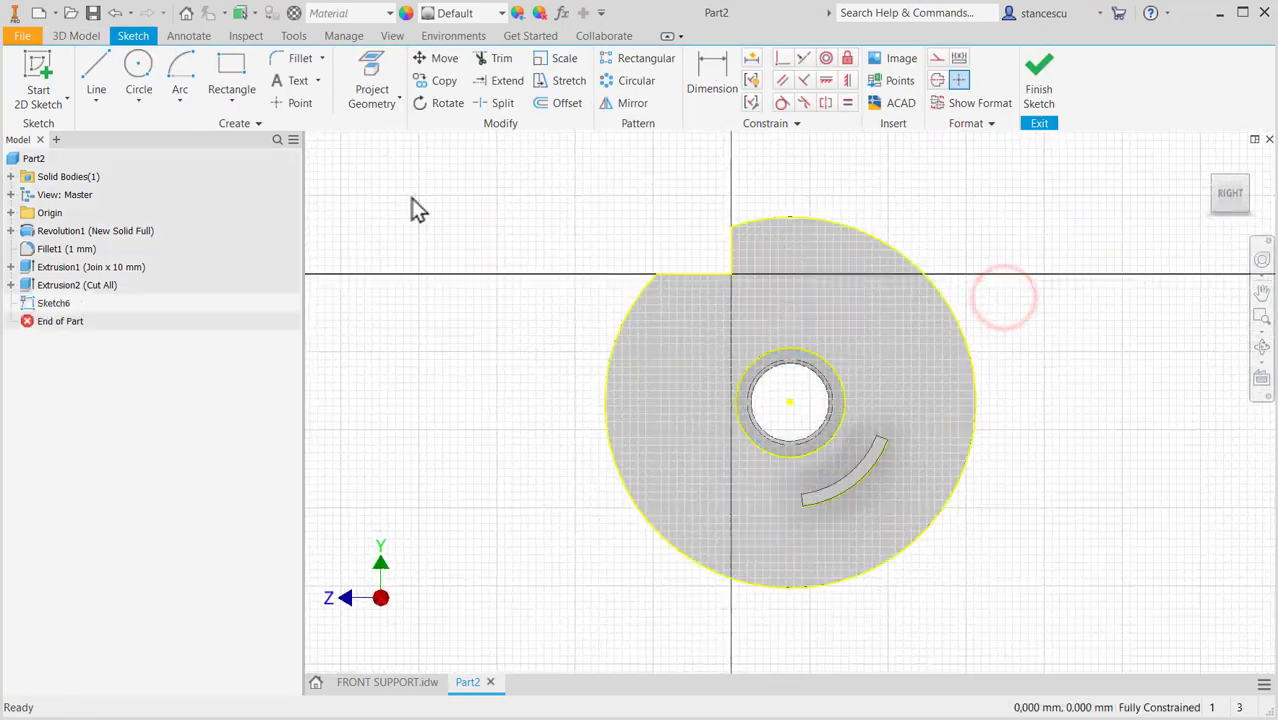
click(300, 103)
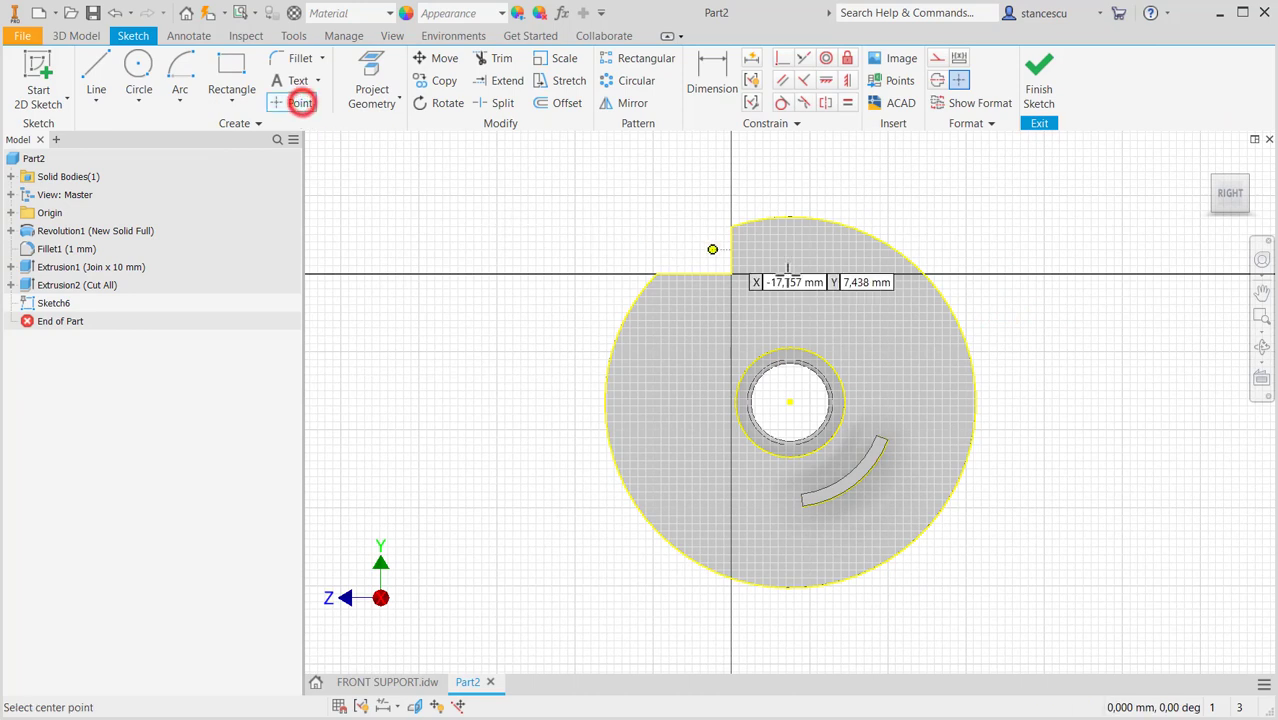
click(824, 248)
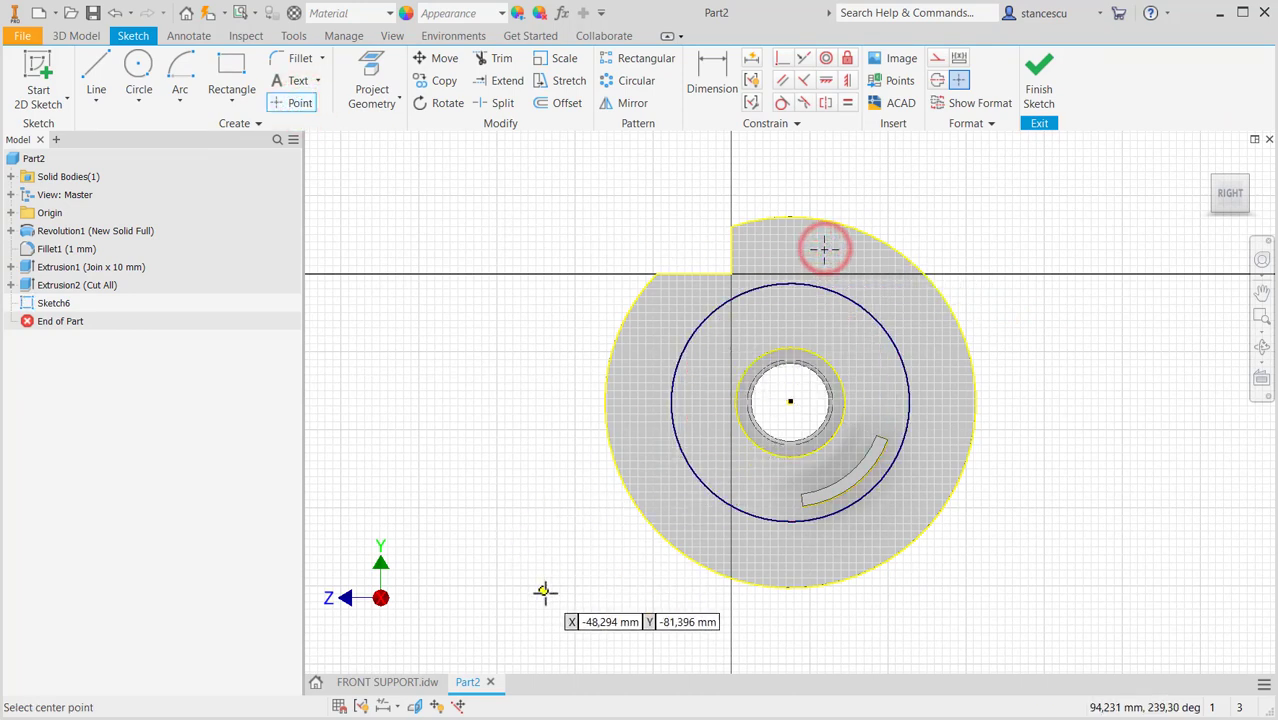
- Check the hole position in the FRONT SUPPORT drawing, then return to the part and align the point vertically with the bore centre
click(414, 684)
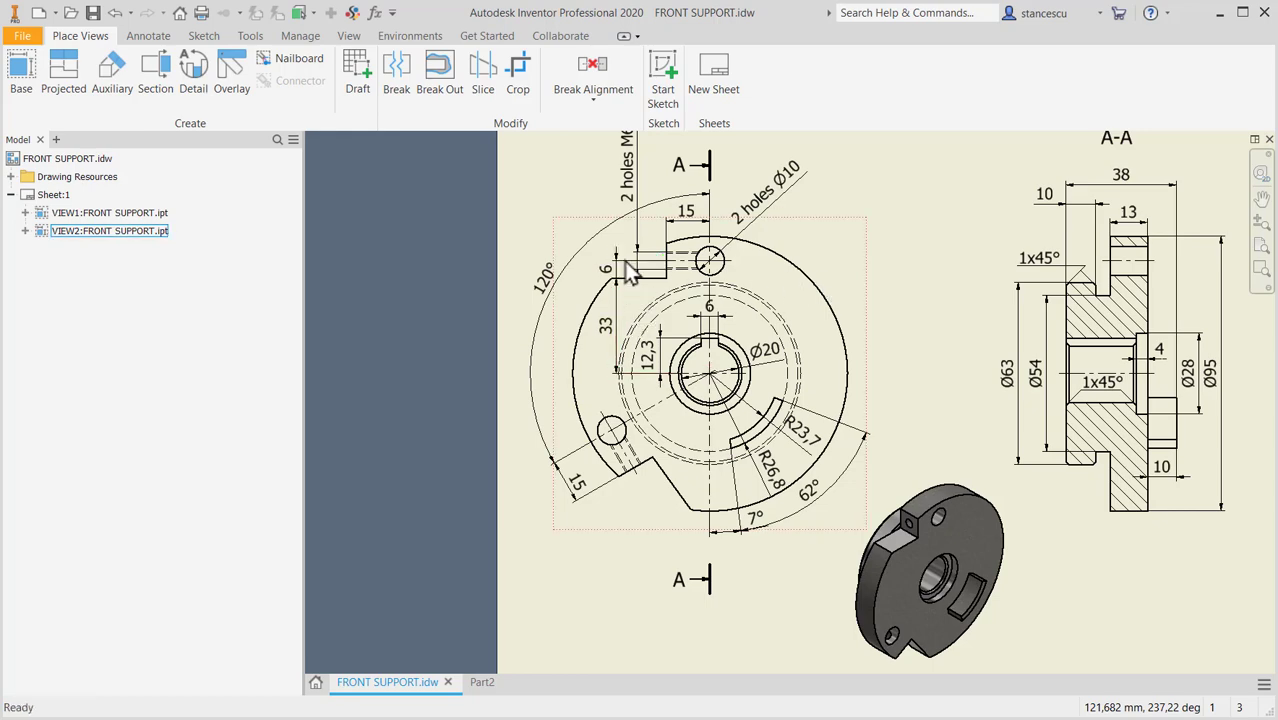
click(482, 682)
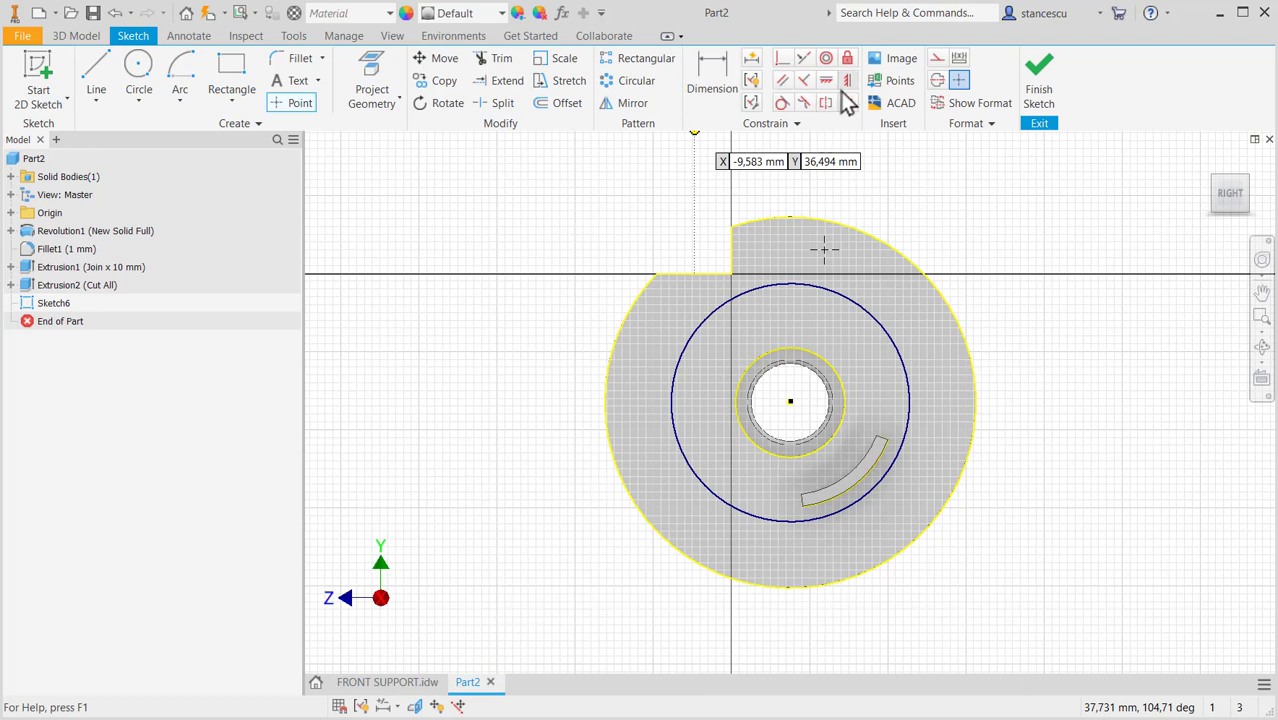
click(846, 82)
click(824, 250)
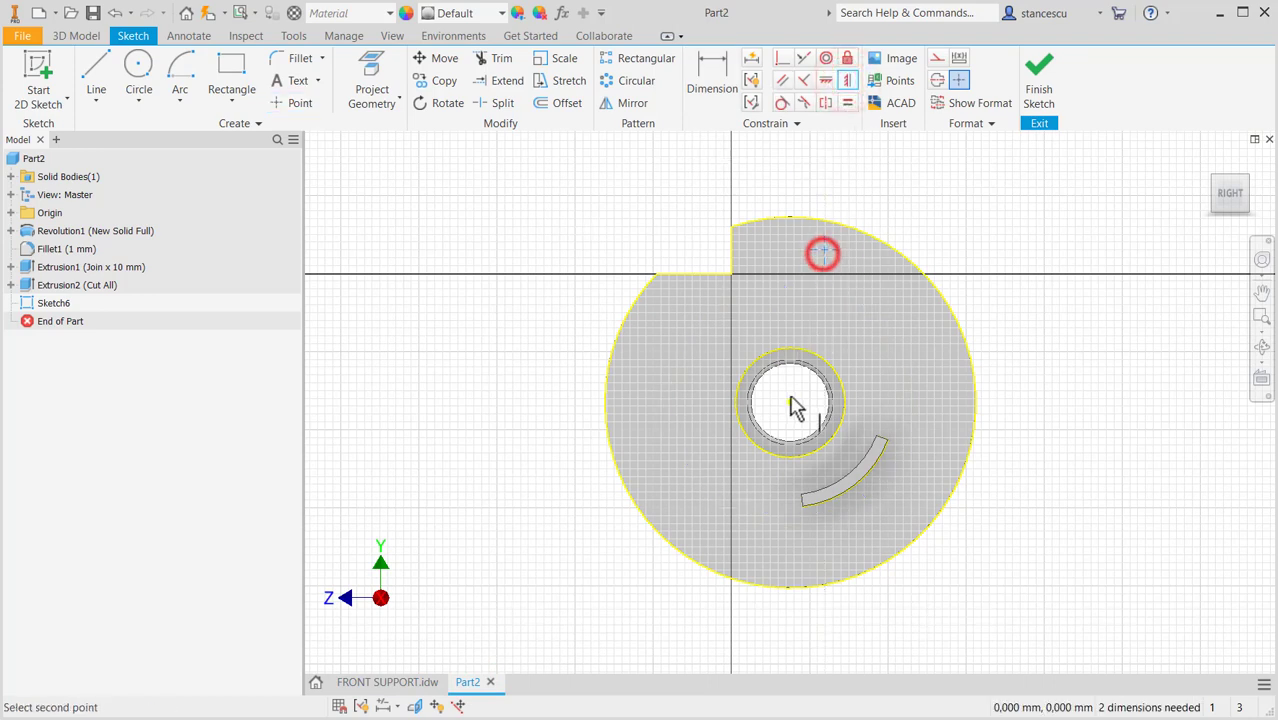
click(790, 405)
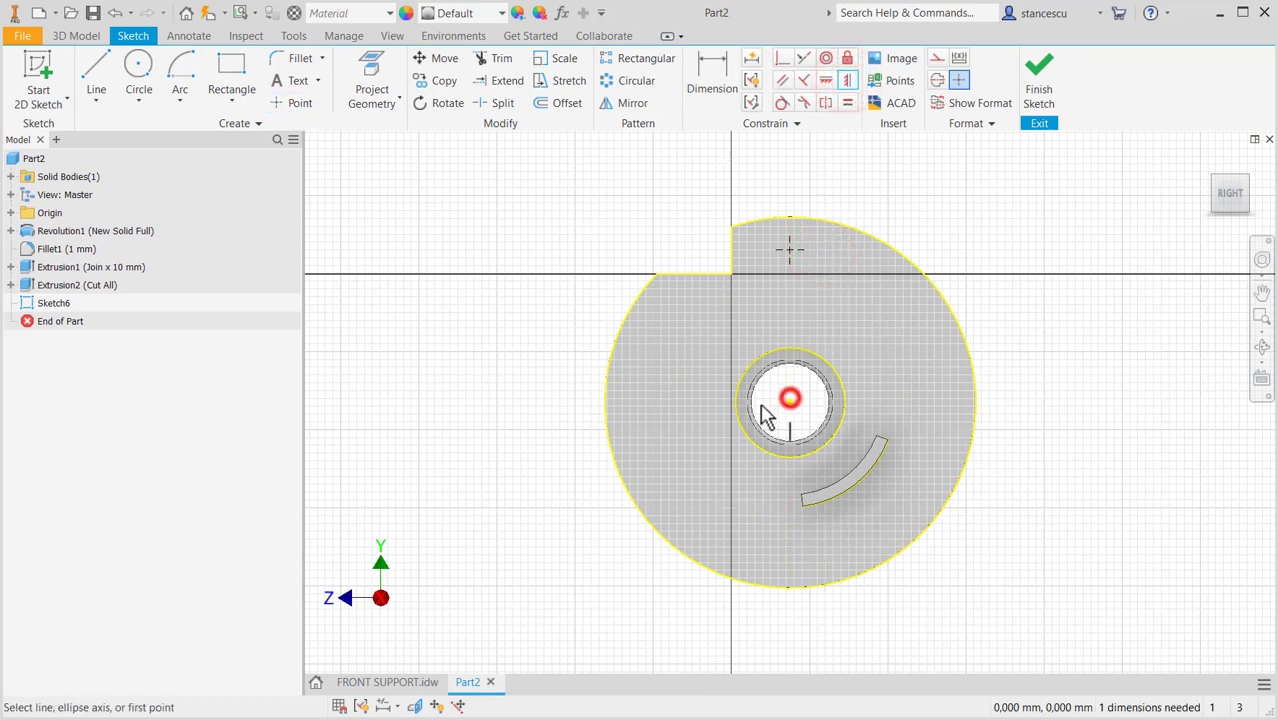
- Dimension the point 6 mm above the notch's horizontal edge and finish the sketch
click(711, 78)
click(790, 250)
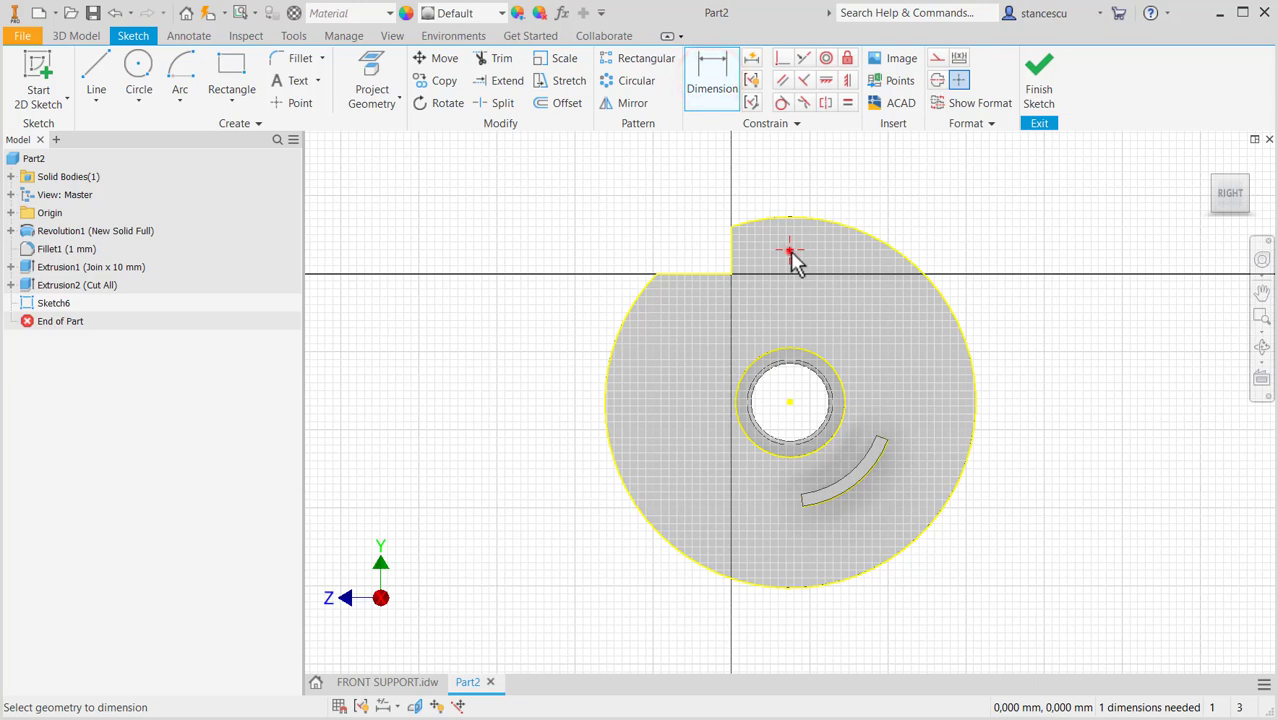
click(701, 272)
click(572, 210)
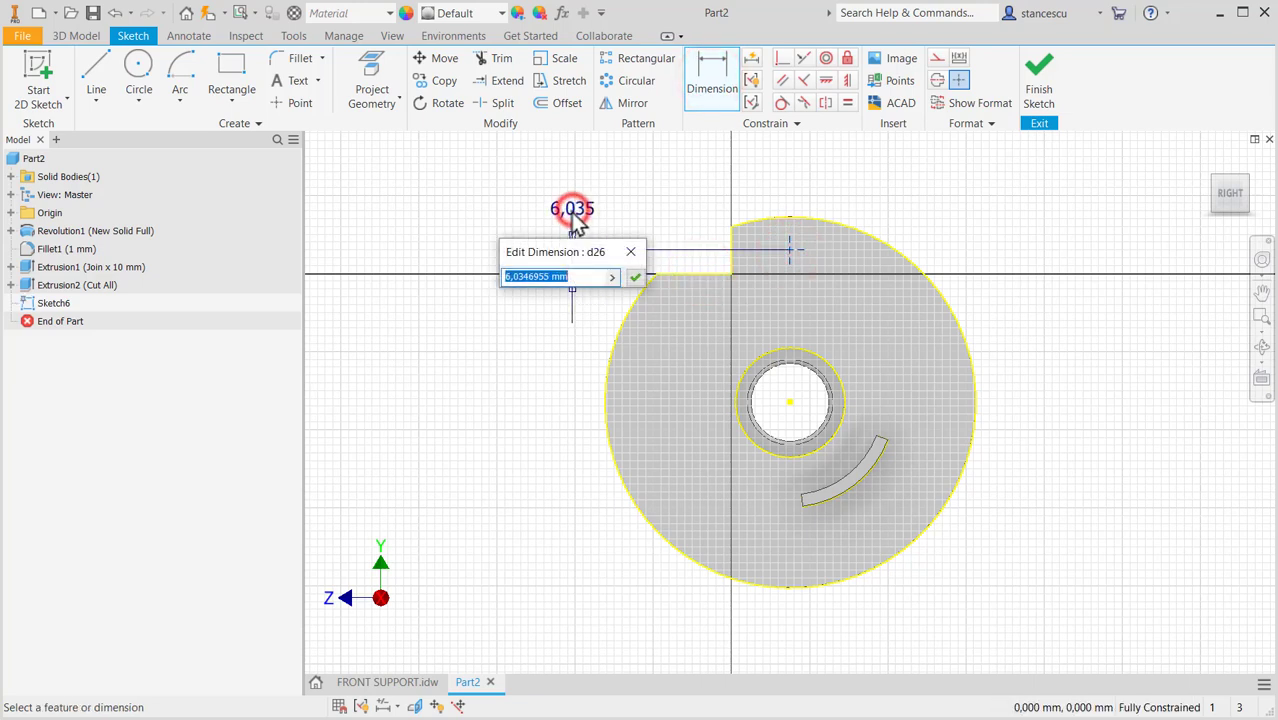
text(6)
key(Return)
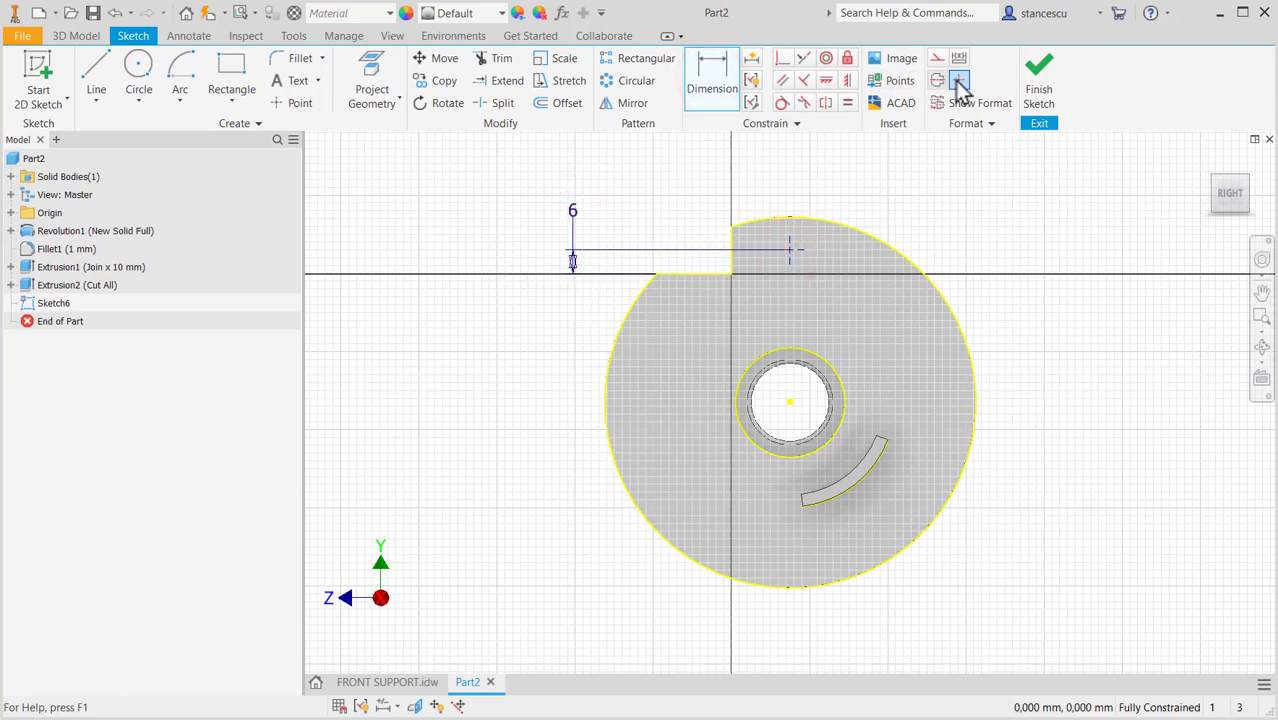
click(1038, 80)
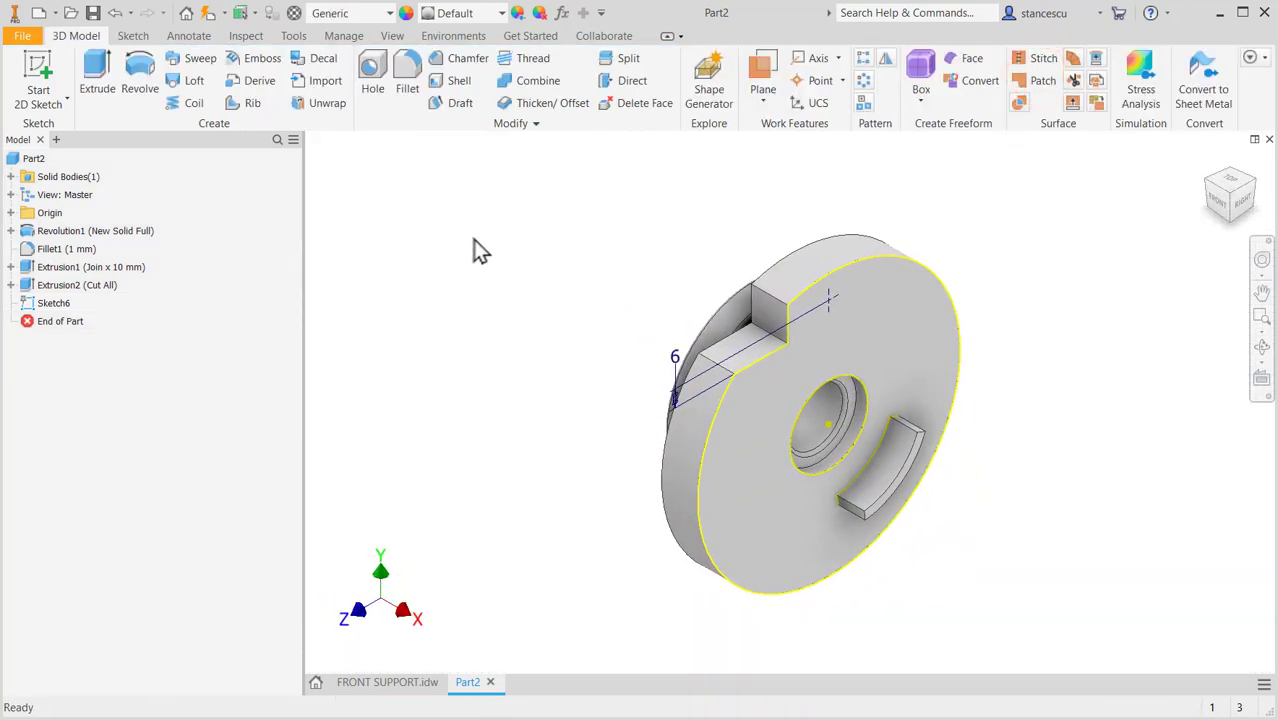
- Create a simple 10 mm diameter hole through all at the sketched point beside the flange notch
click(375, 80)
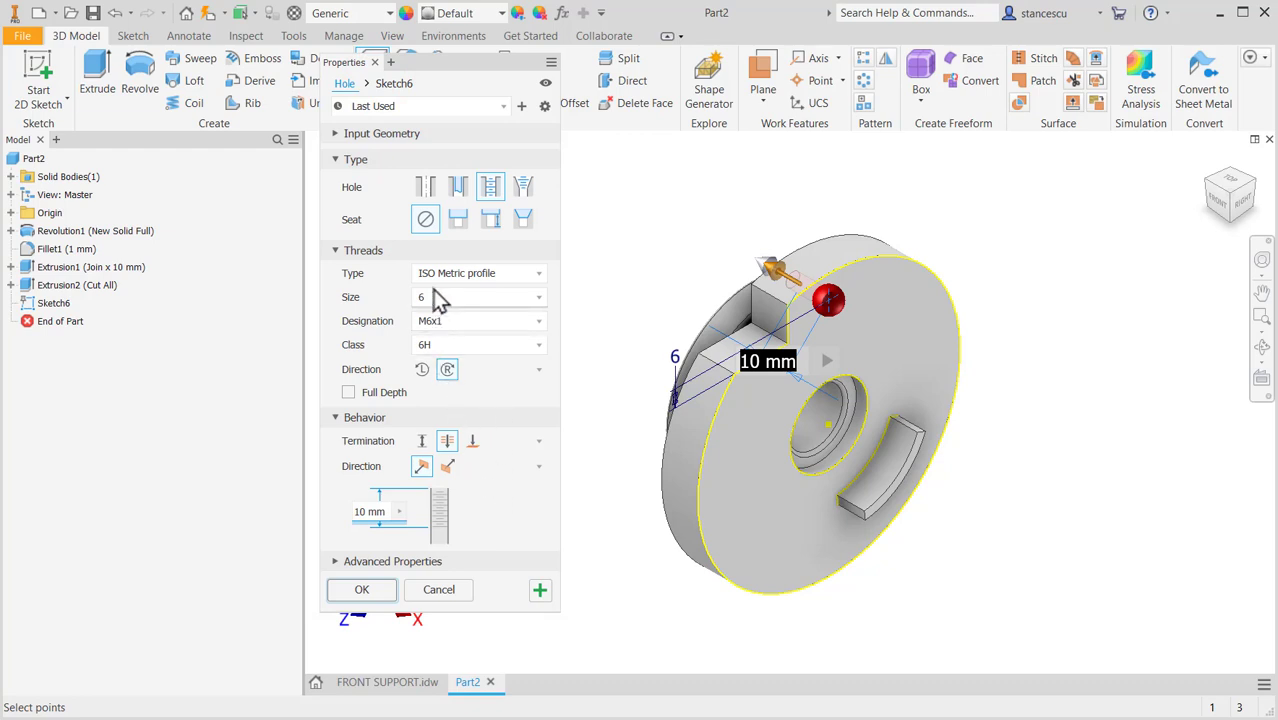
click(427, 189)
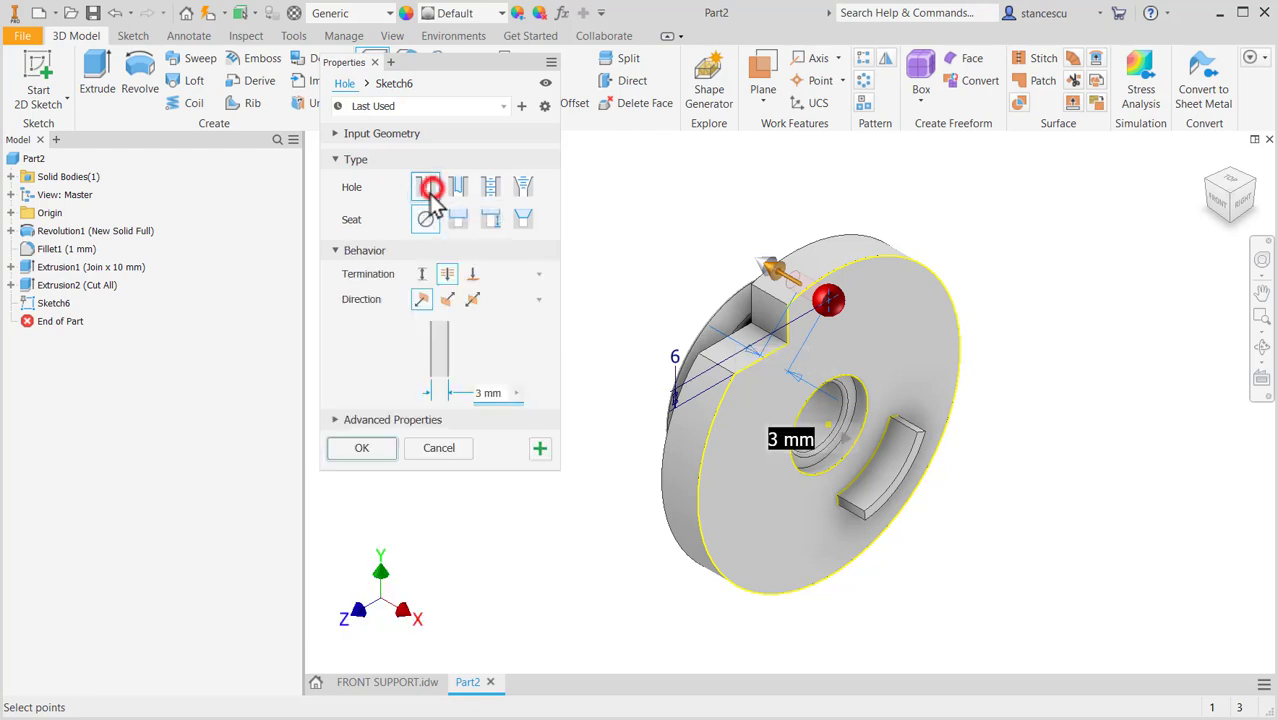
click(493, 396)
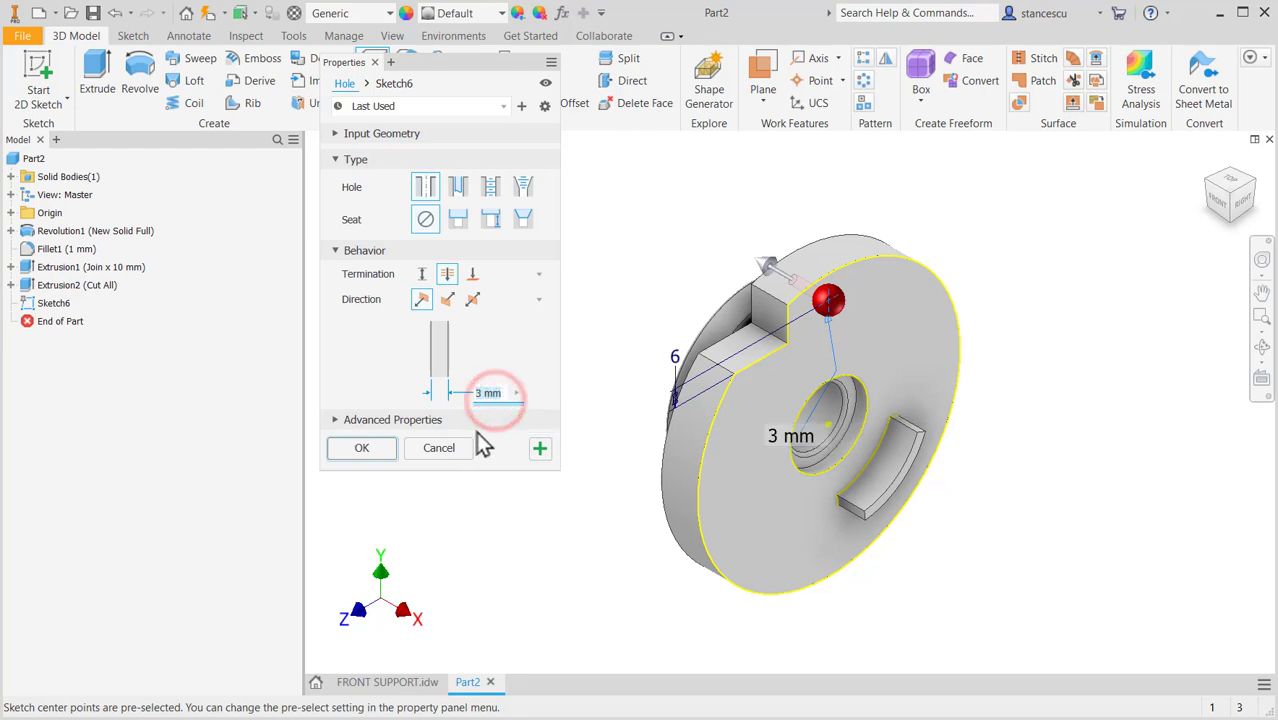
text(10)
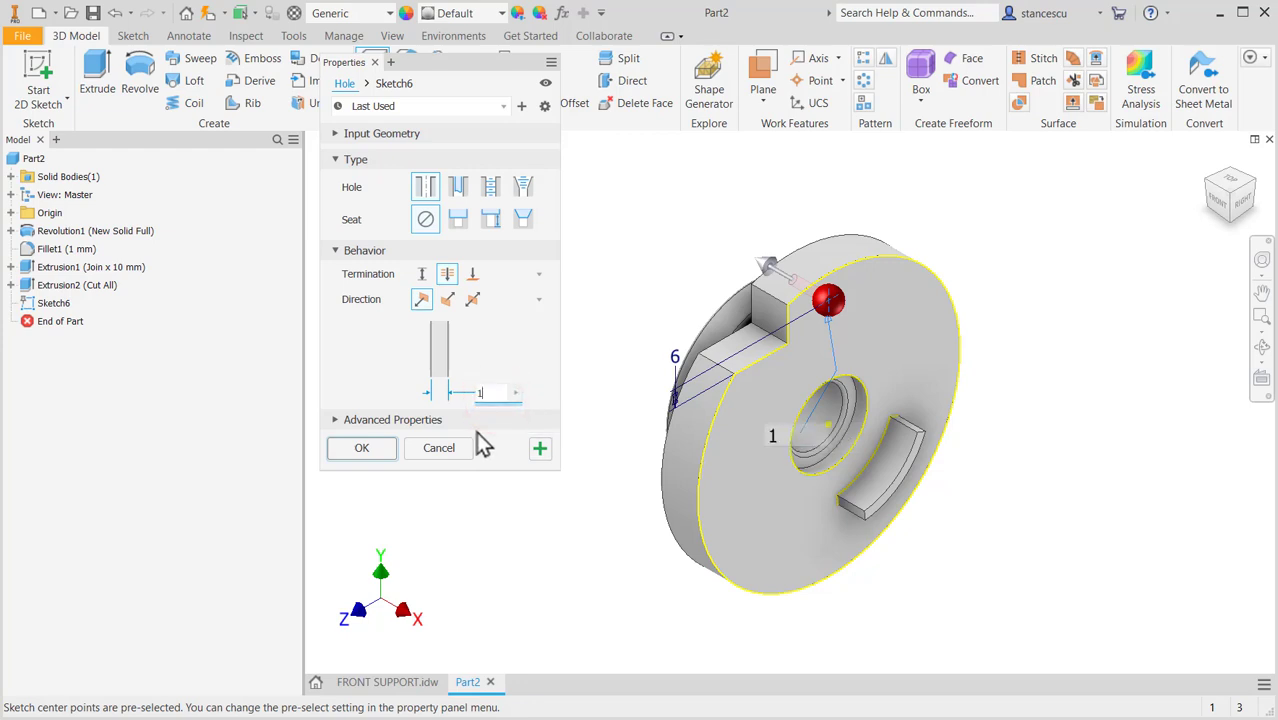
click(345, 448)
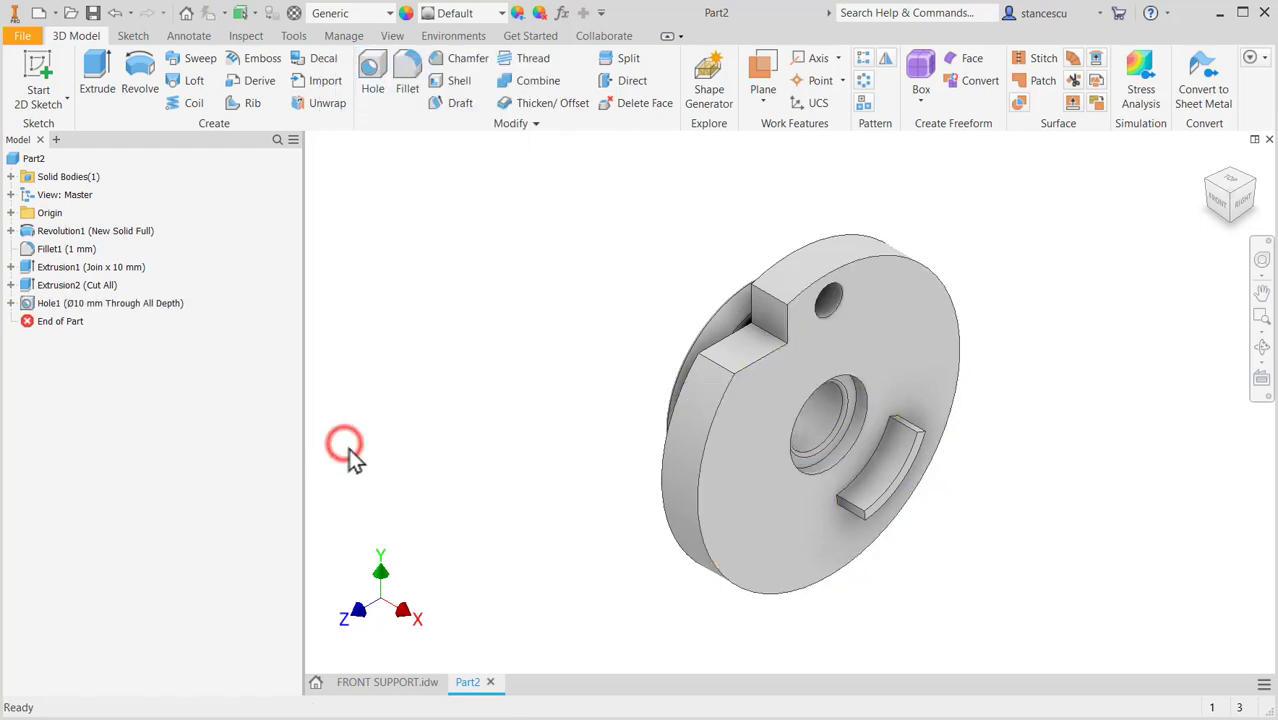
- Examine the threaded hole in the notch wall and its dimensions in the FRONT SUPPORT drawing, then return to the part
click(380, 684)
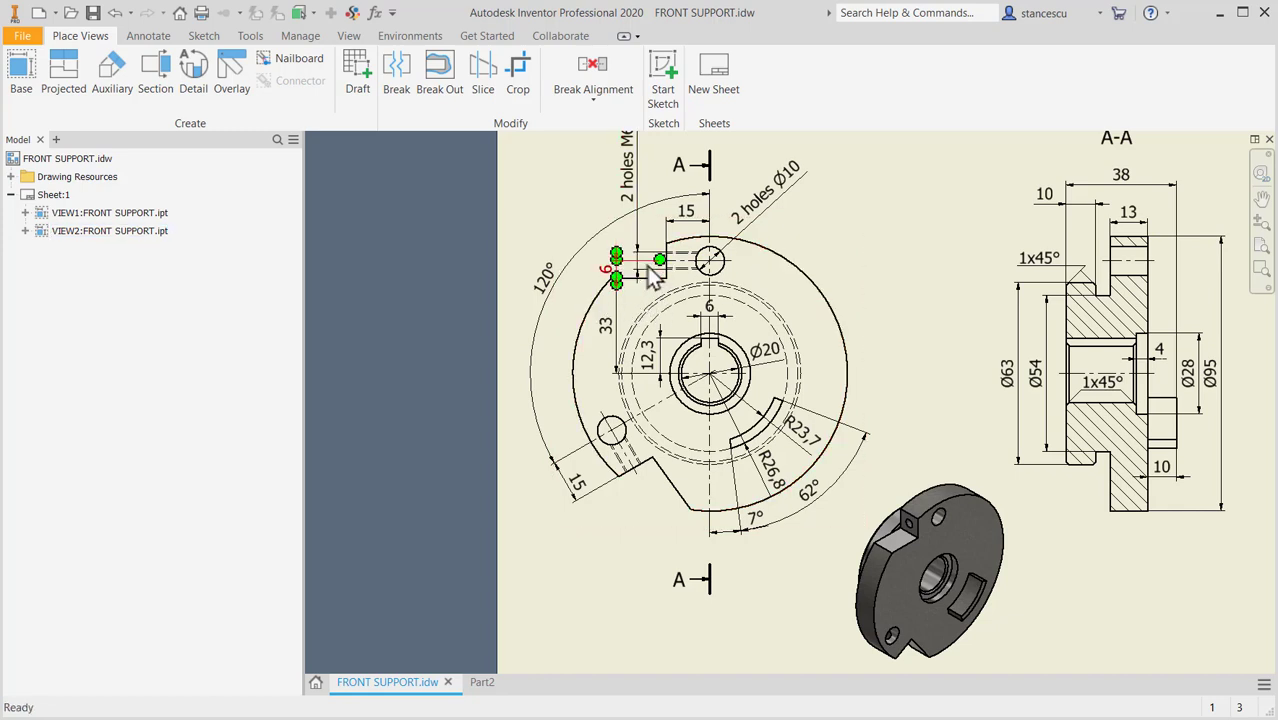
drag(652, 277, 628, 270)
click(632, 268)
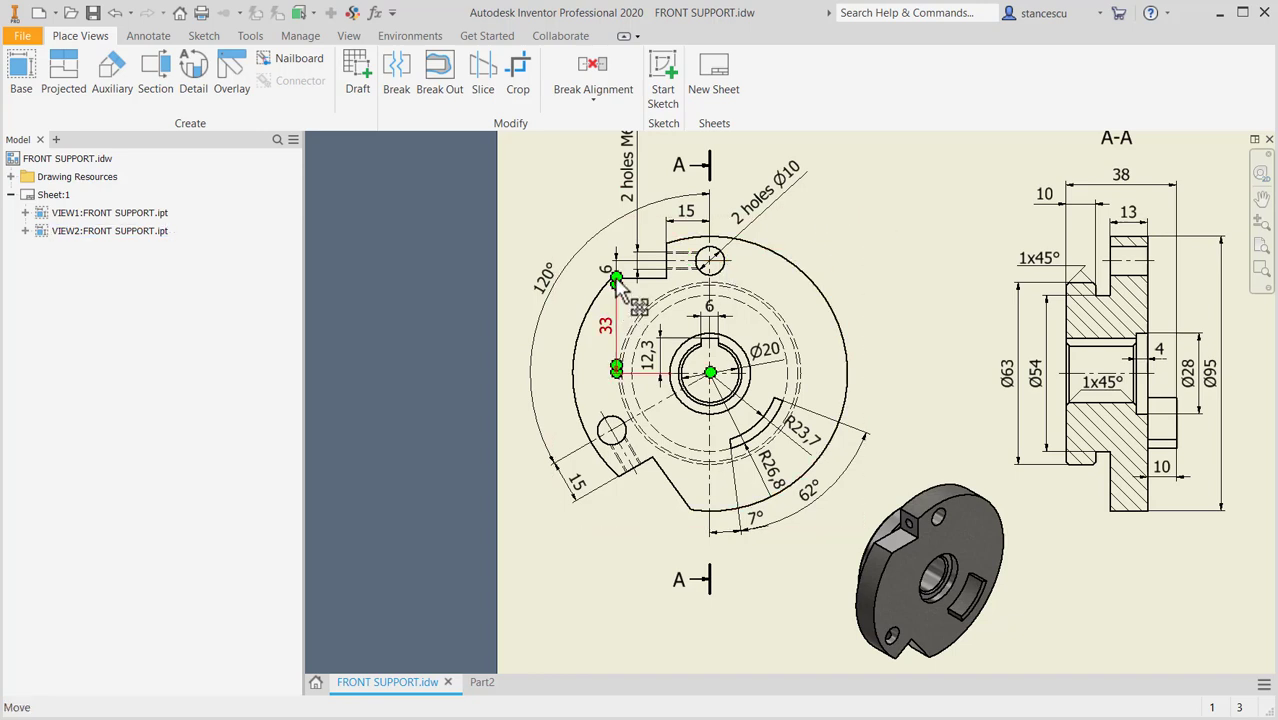
key(Escape)
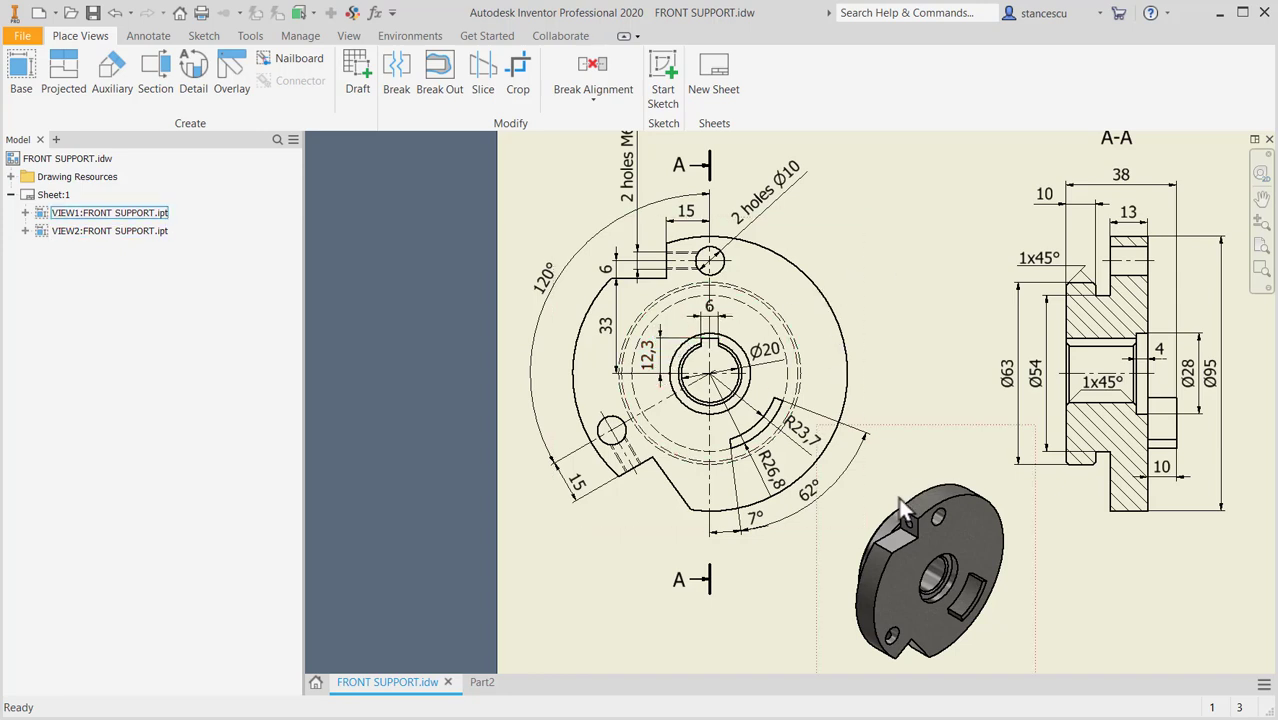
scroll(908, 522, up, 2)
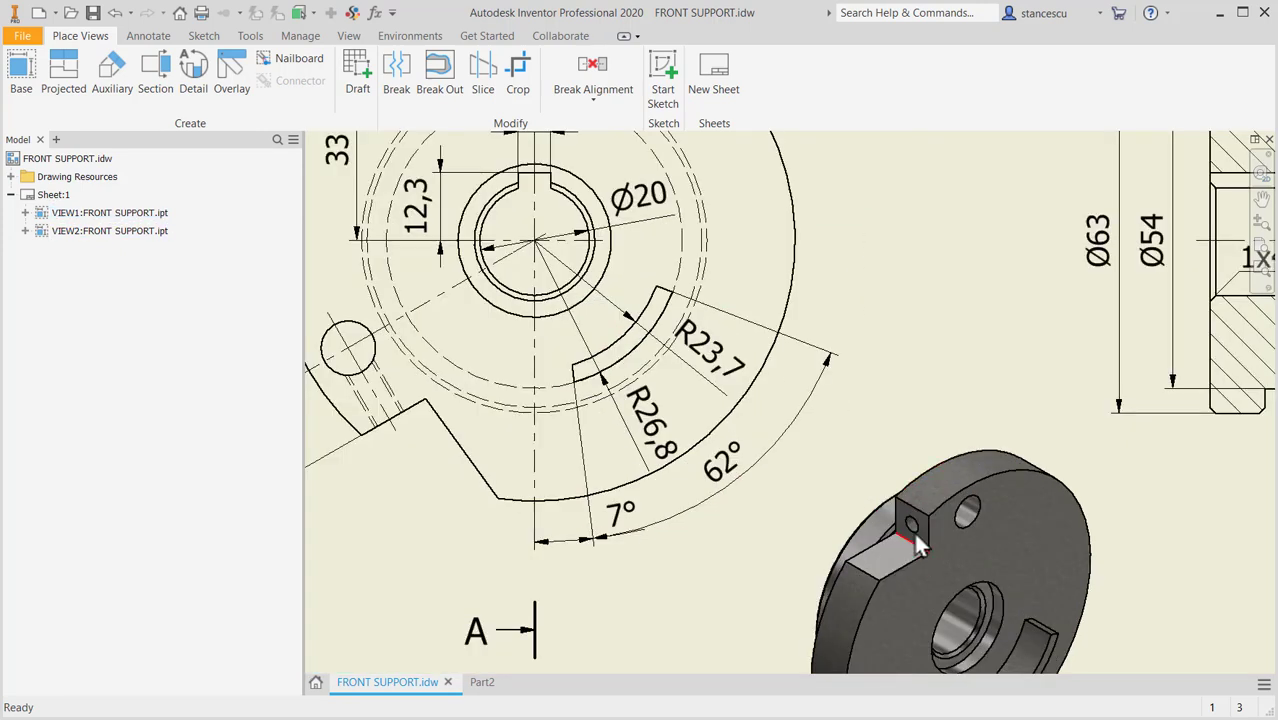
scroll(915, 520, down, 2)
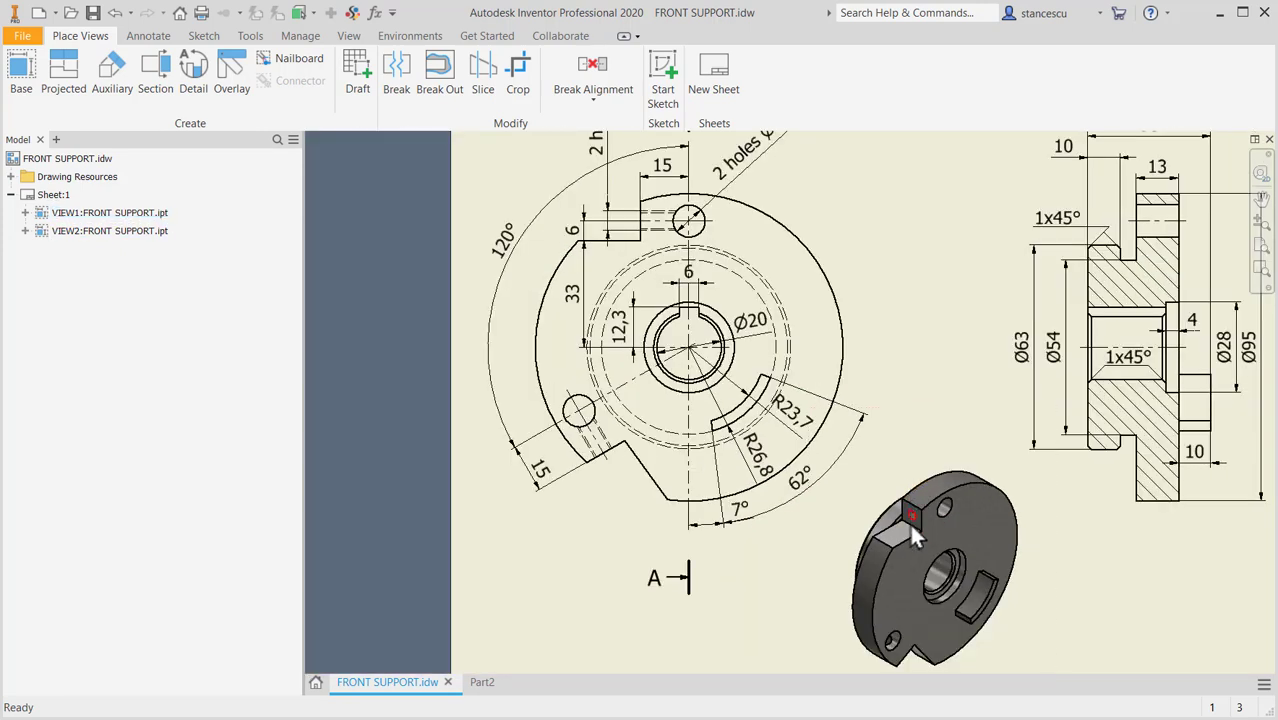
middle_drag(920, 420, 922, 380)
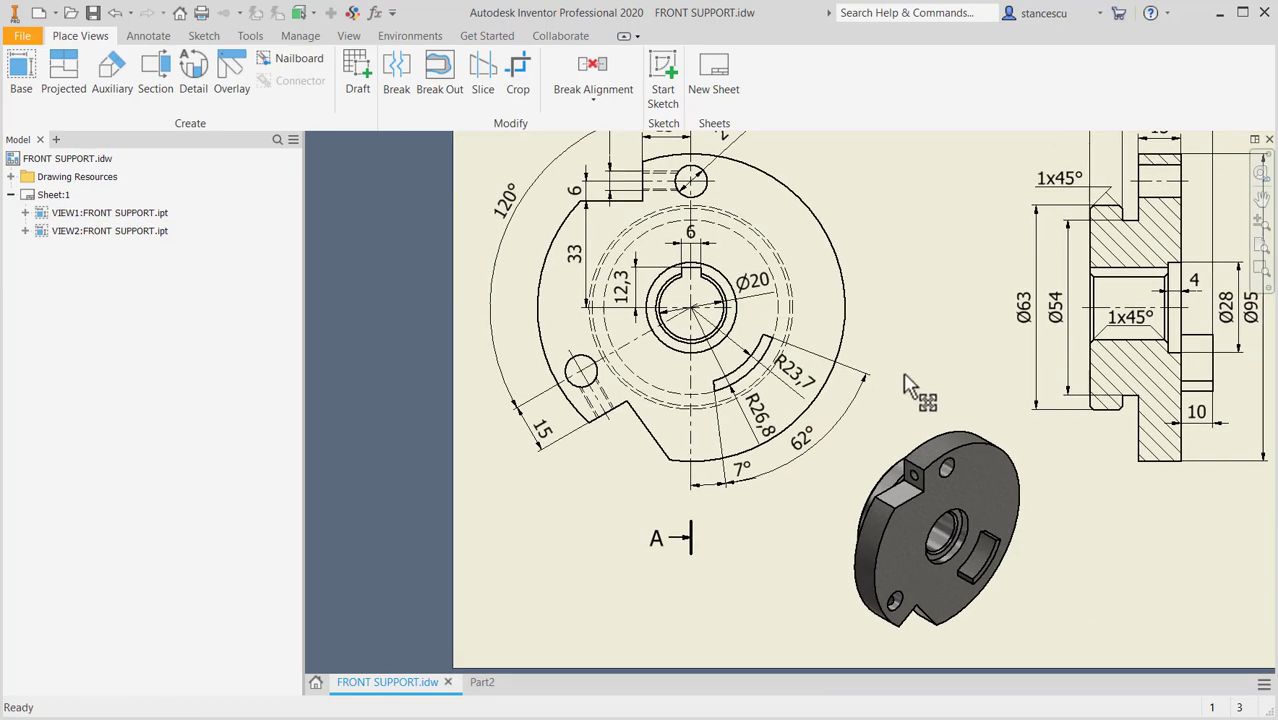
click(482, 682)
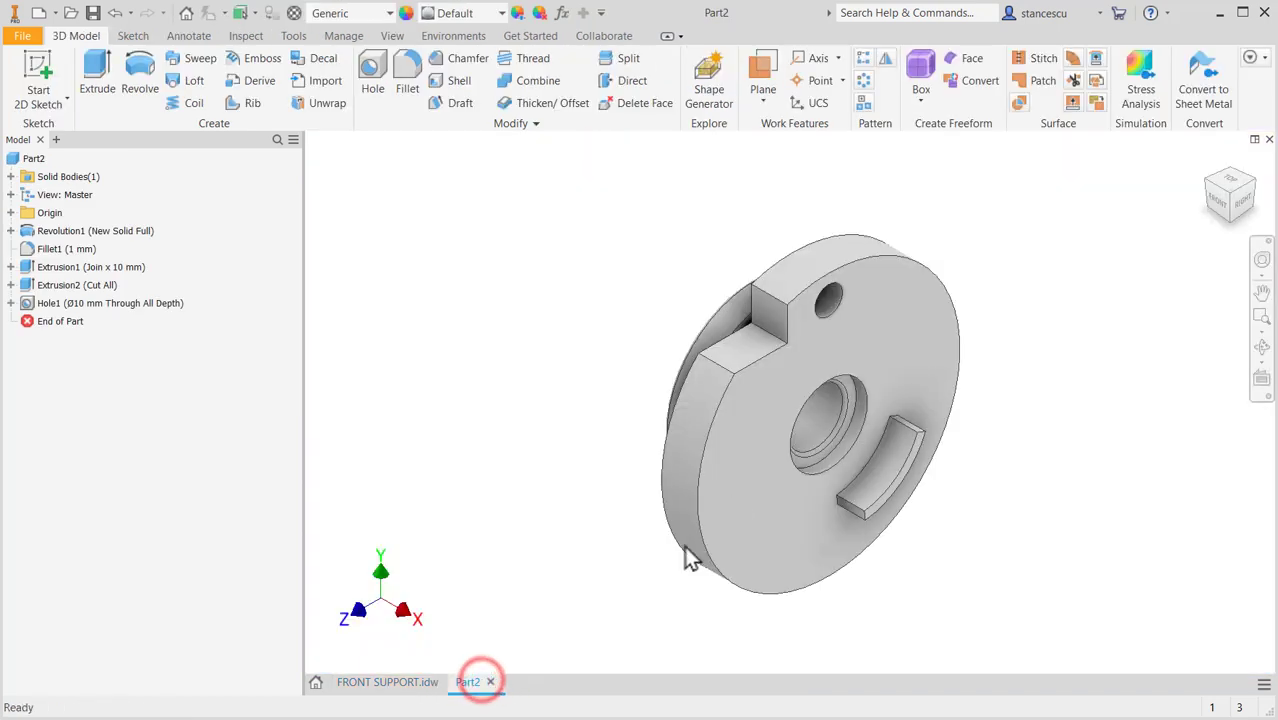
- Sketch a centre point on the notch's small vertical face and align it vertically with the midpoint of the face's upper edge
click(782, 322)
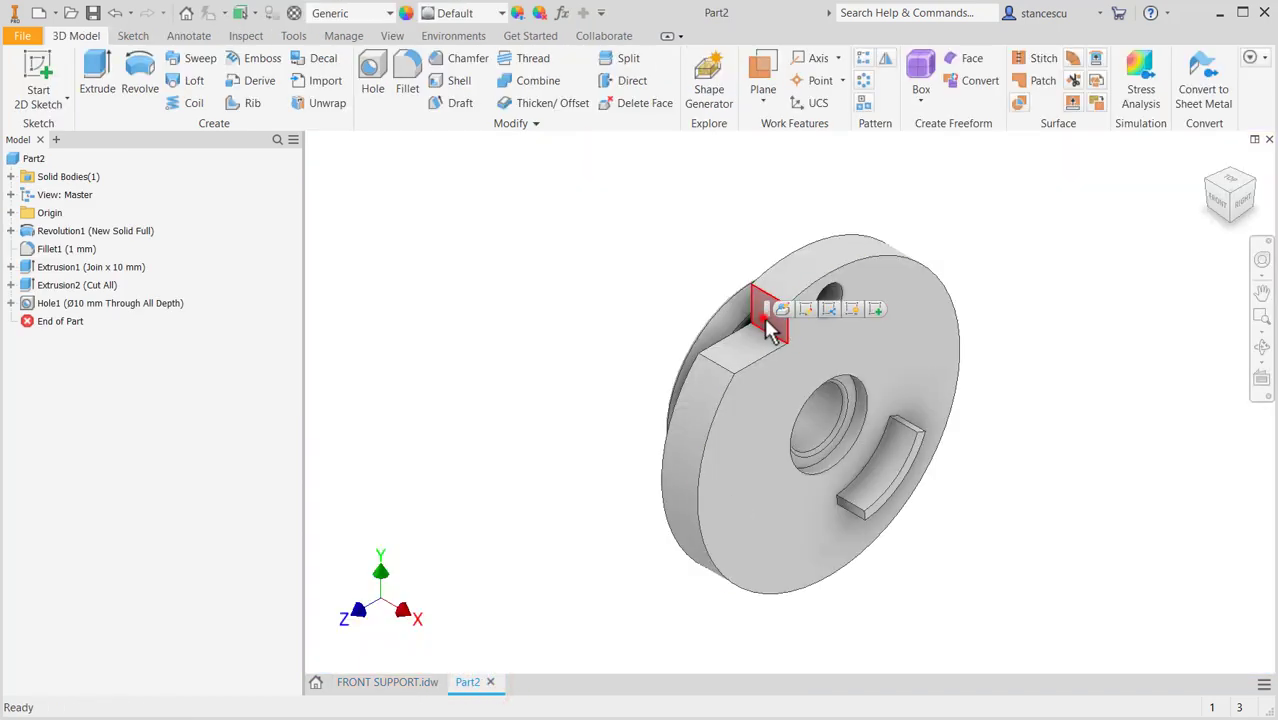
click(880, 308)
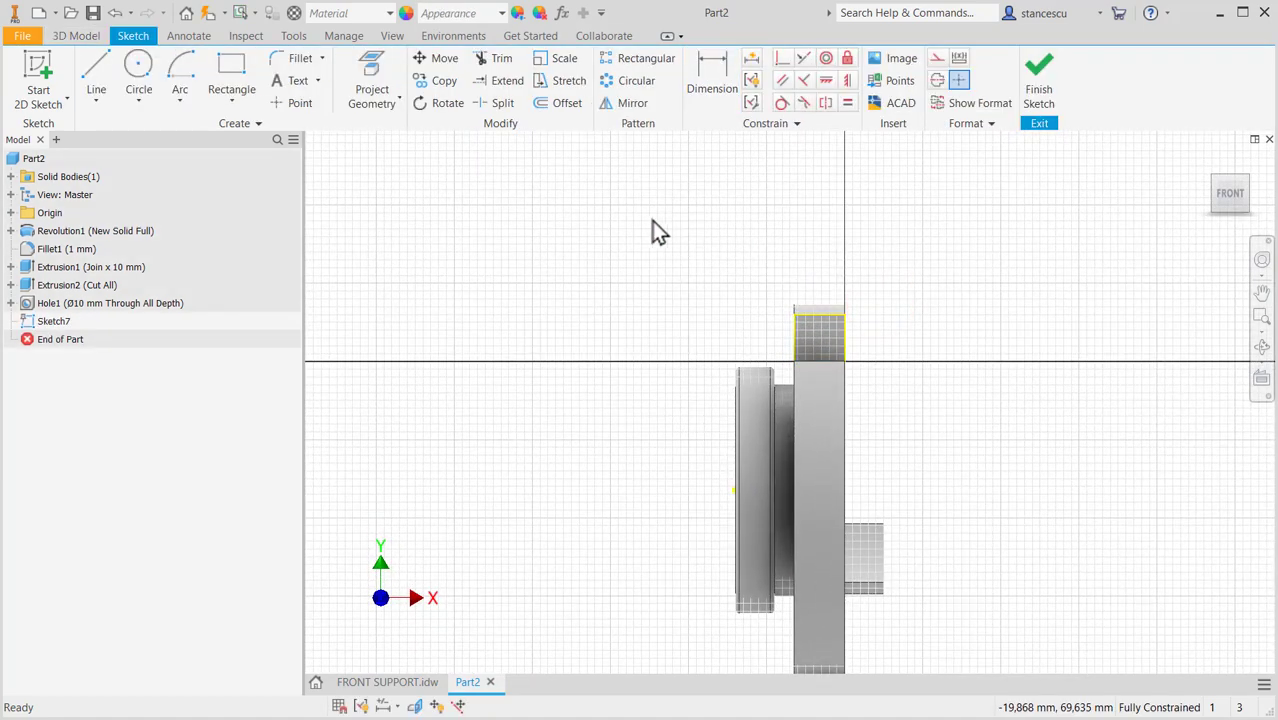
click(285, 104)
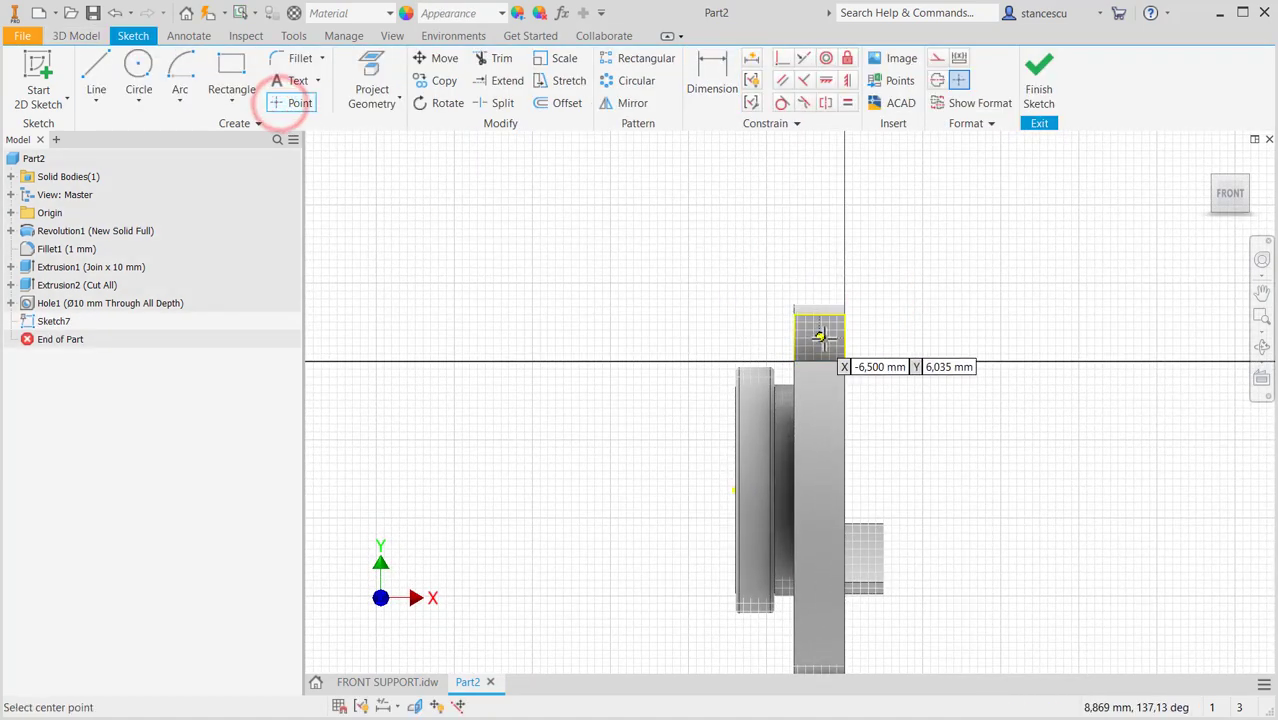
click(823, 337)
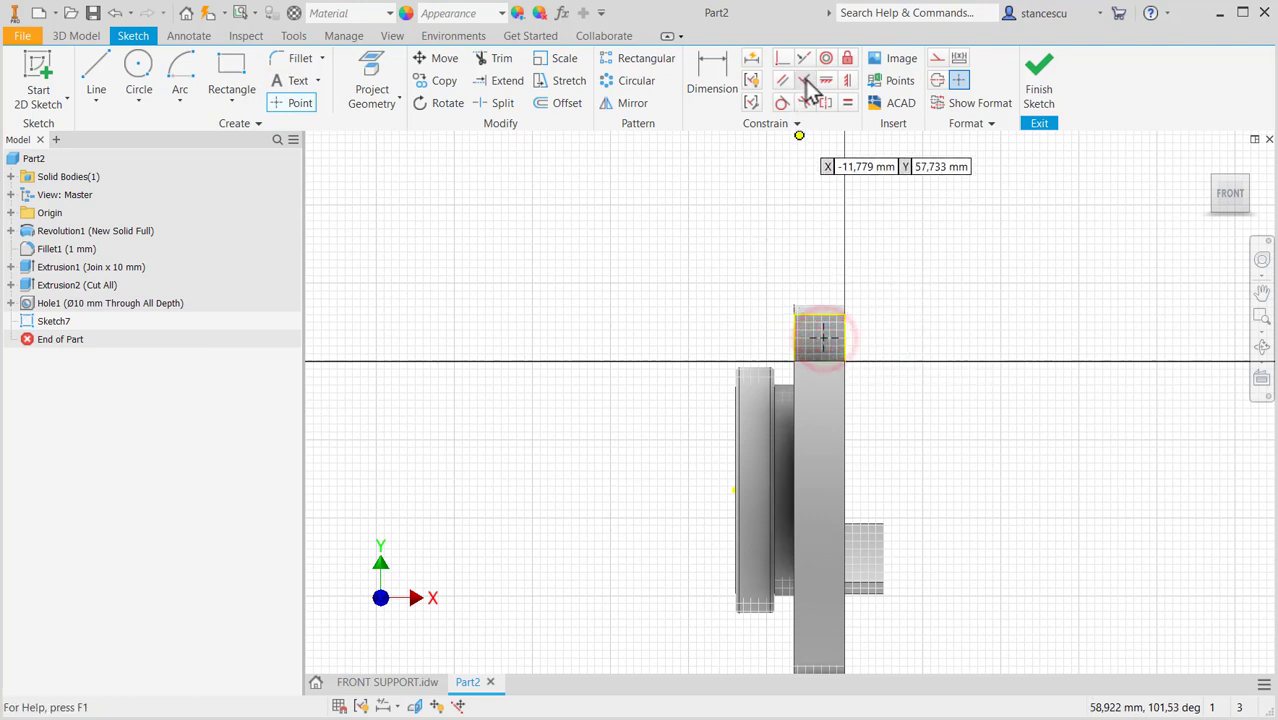
click(848, 80)
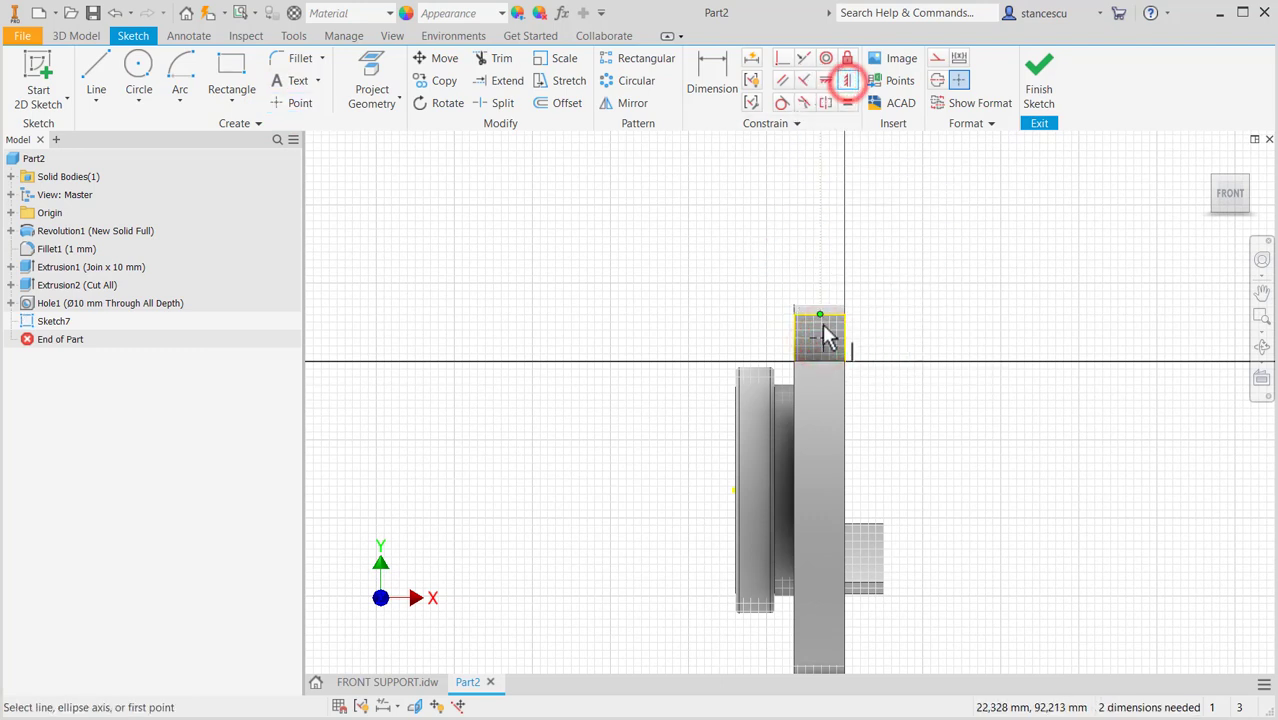
click(823, 336)
click(818, 314)
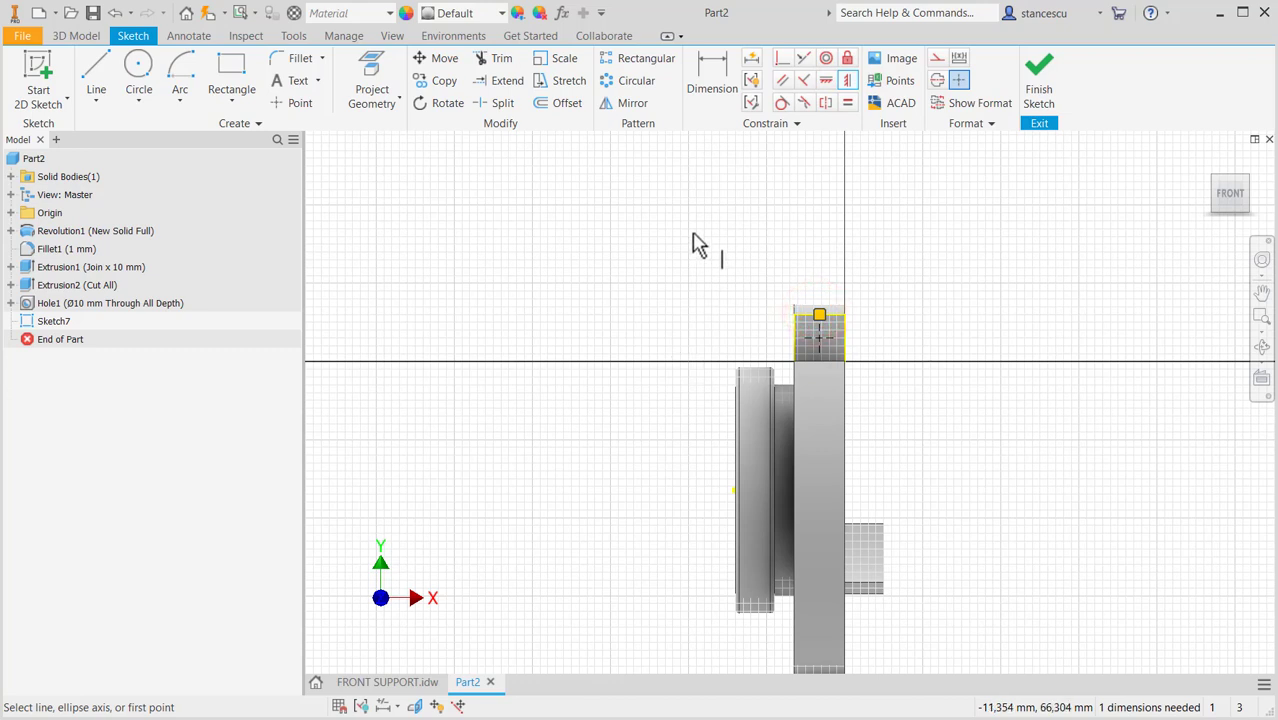
- Dimension the point 6 mm above the lower edge of the notch face and finish the sketch
click(711, 80)
click(821, 340)
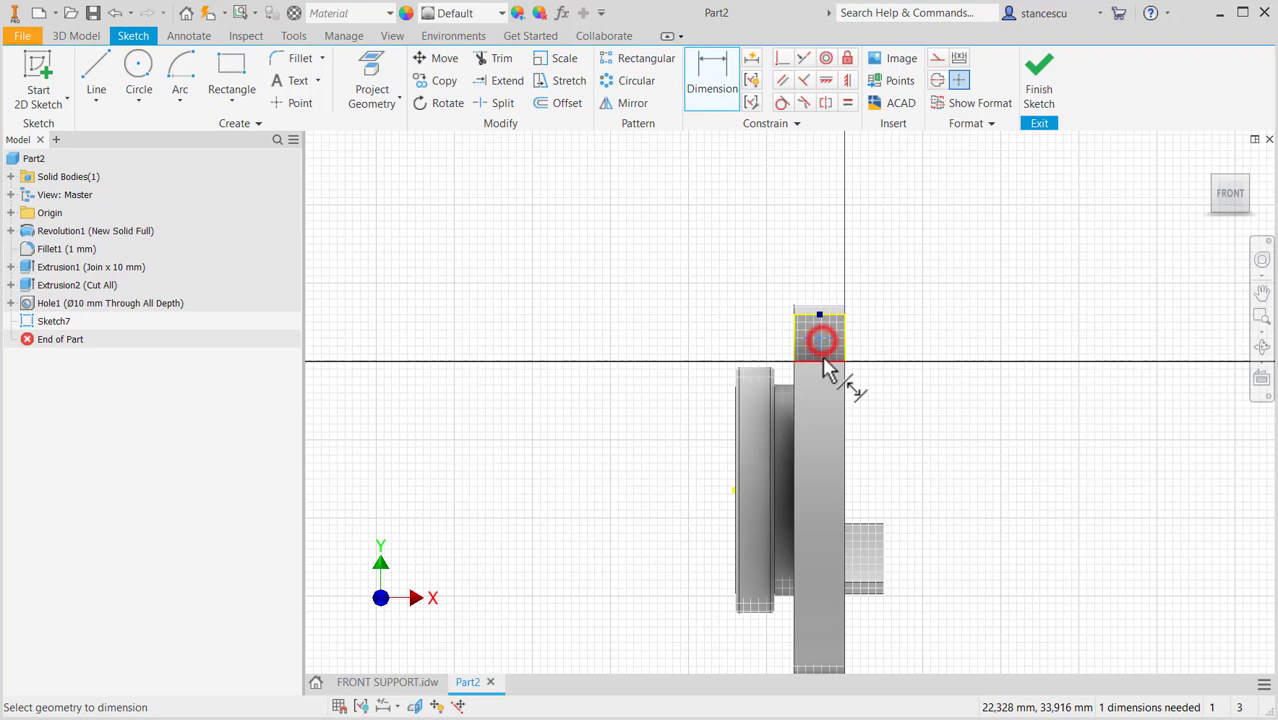
click(822, 360)
click(916, 304)
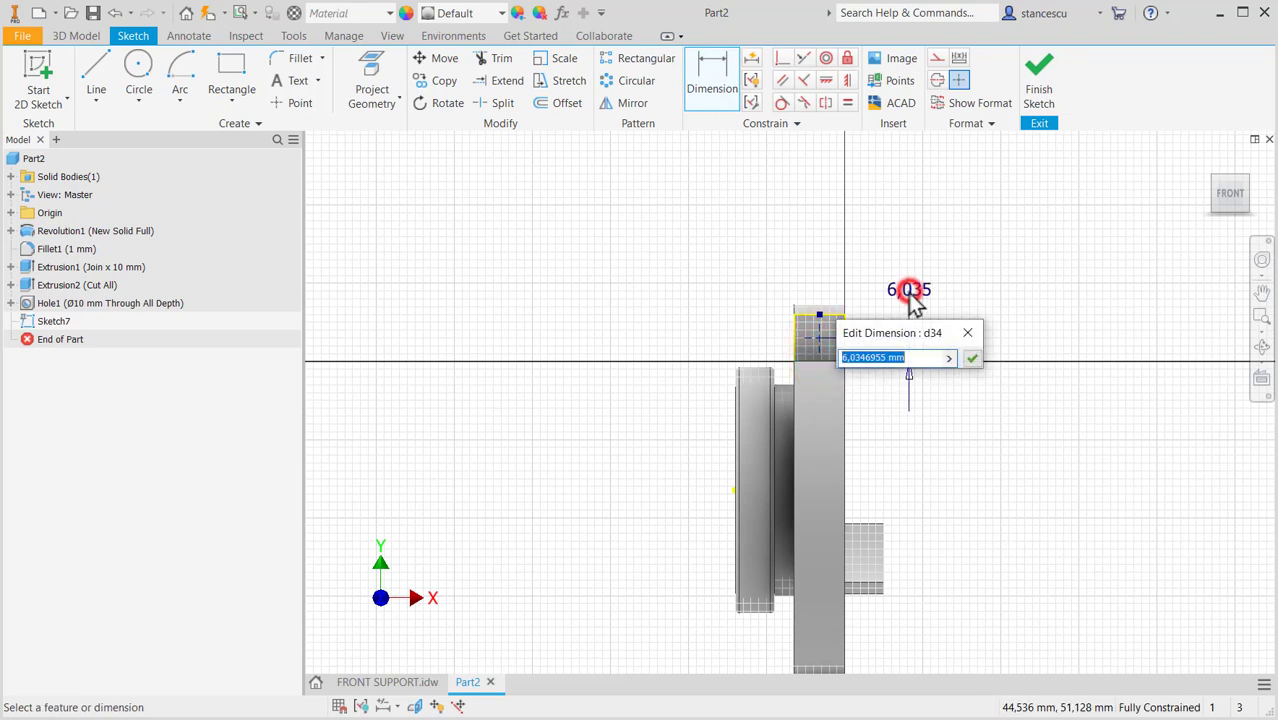
text(6)
key(Return)
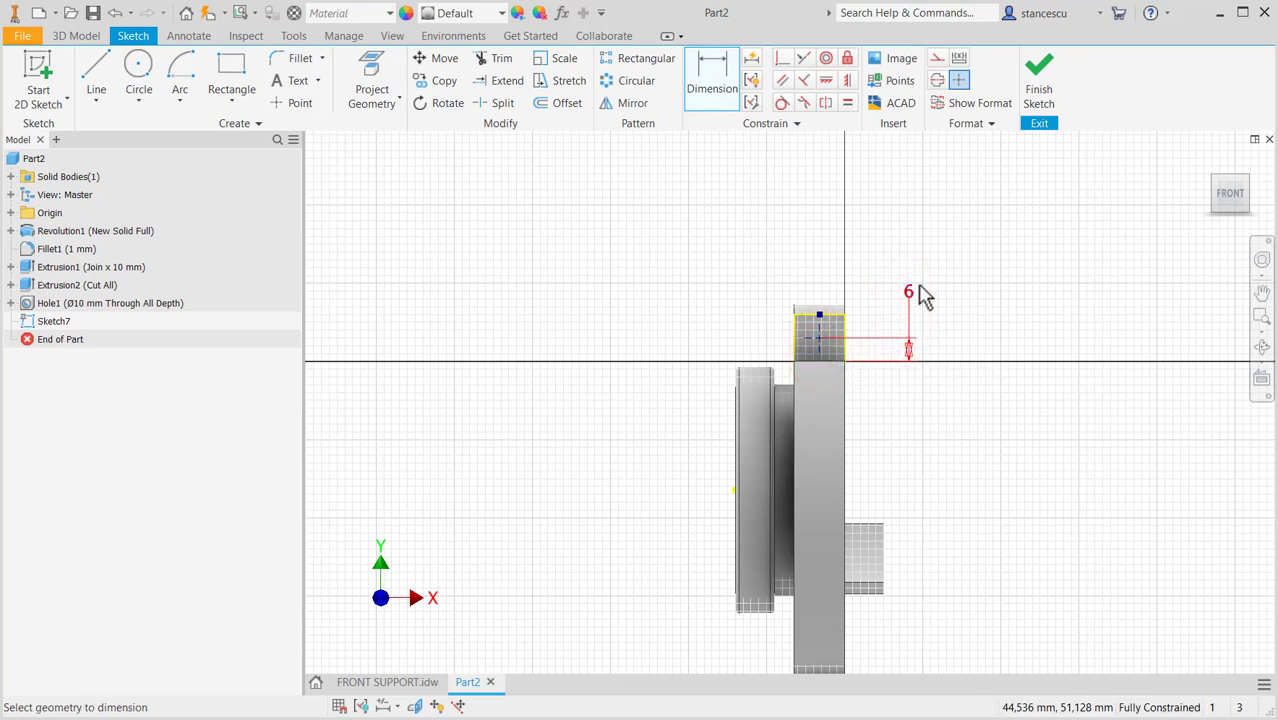
click(1041, 90)
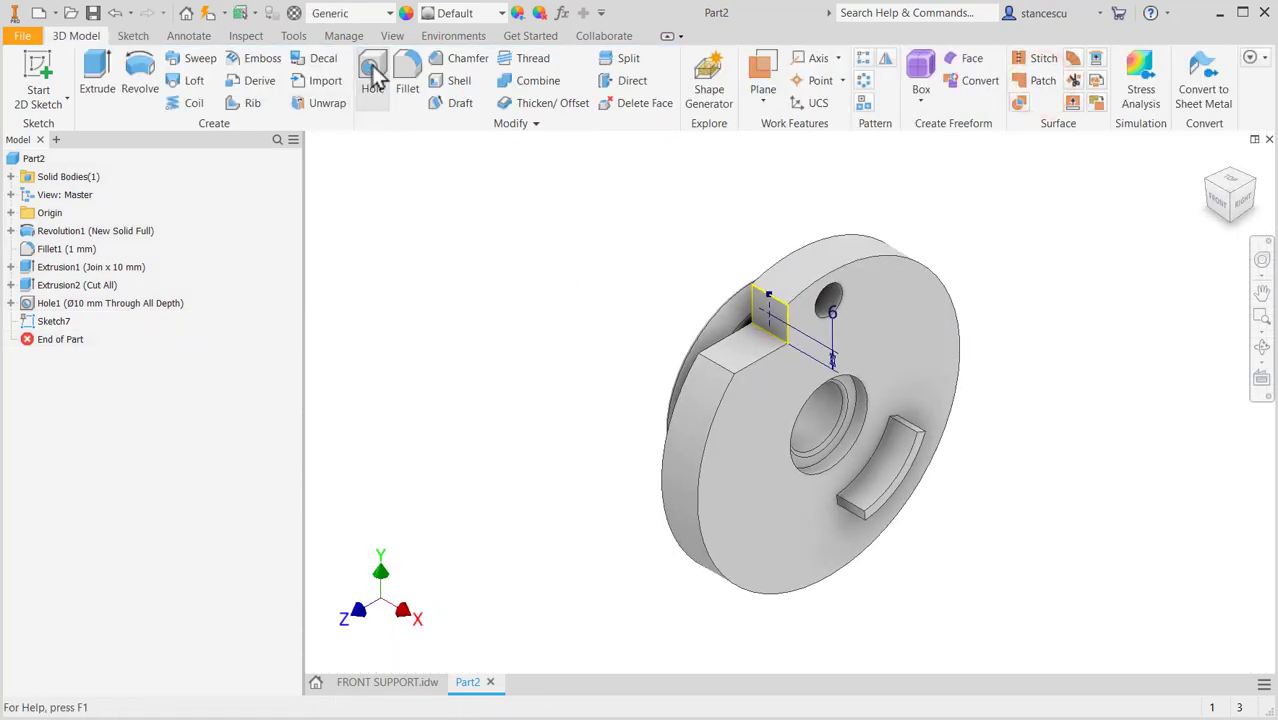
- Start a tapped hole at the notch face point with an ISO Metric profile thread of size 6
click(372, 75)
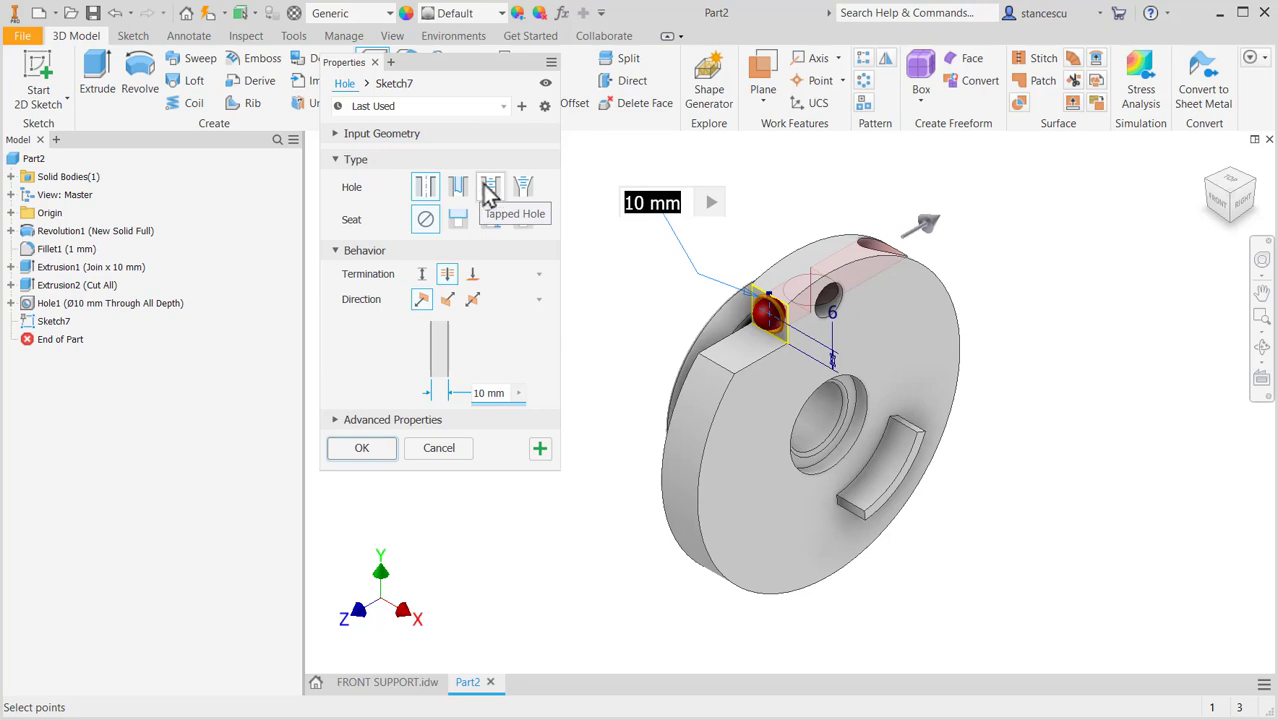
click(487, 187)
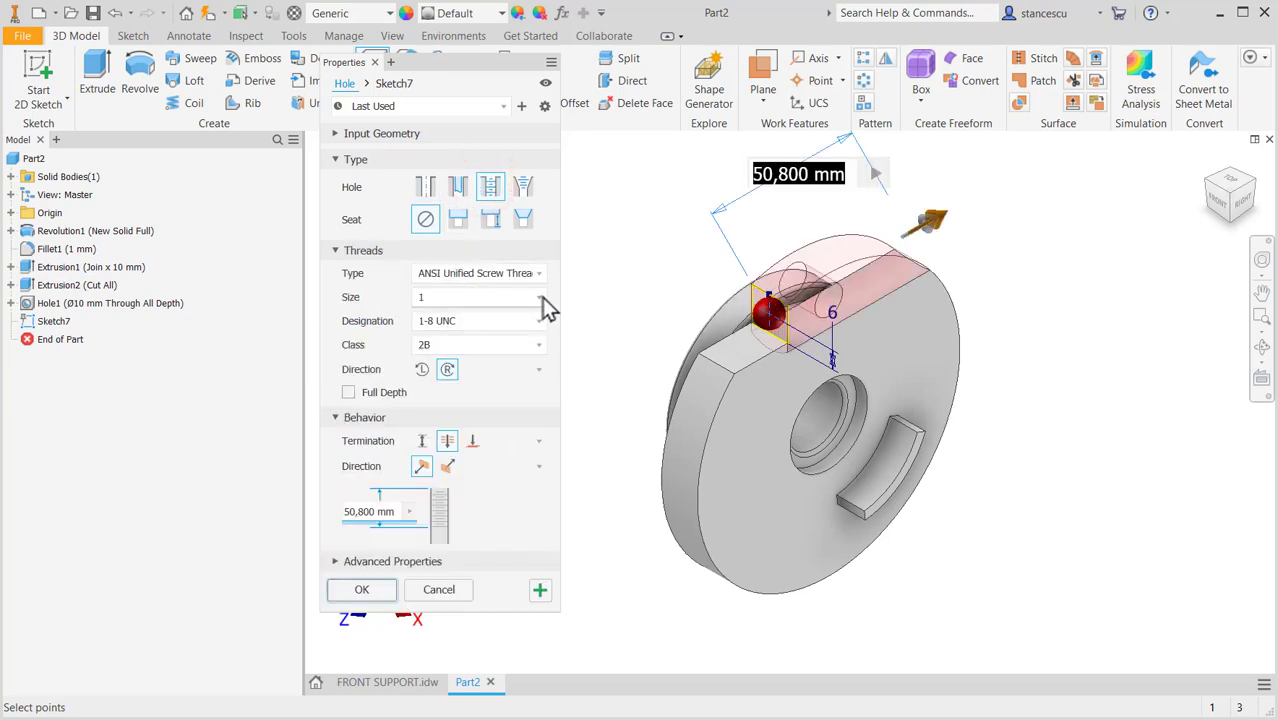
click(536, 276)
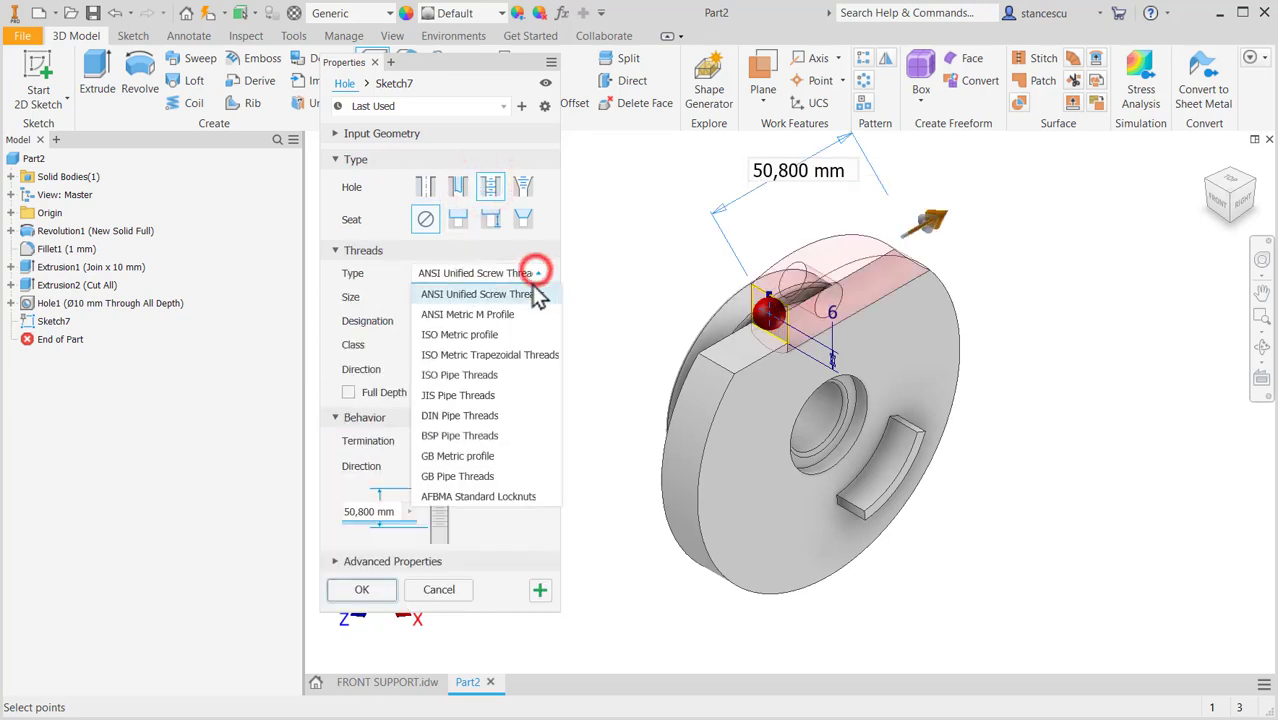
click(488, 333)
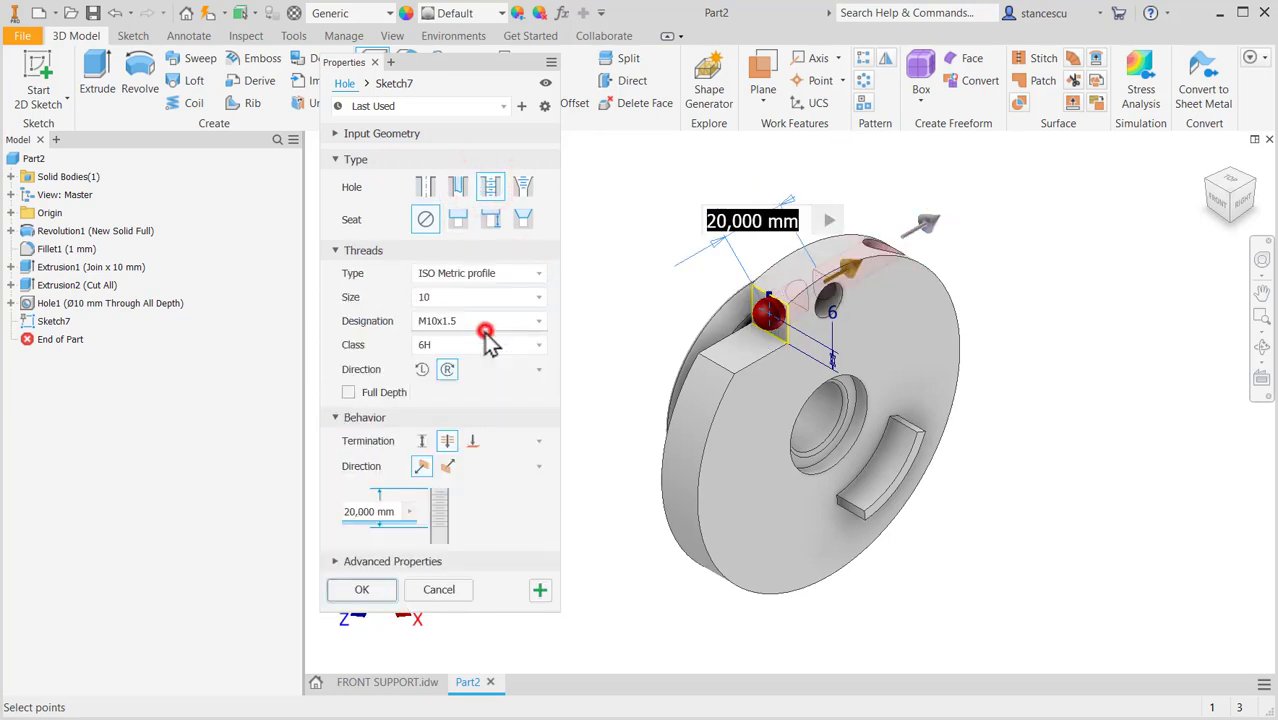
click(538, 296)
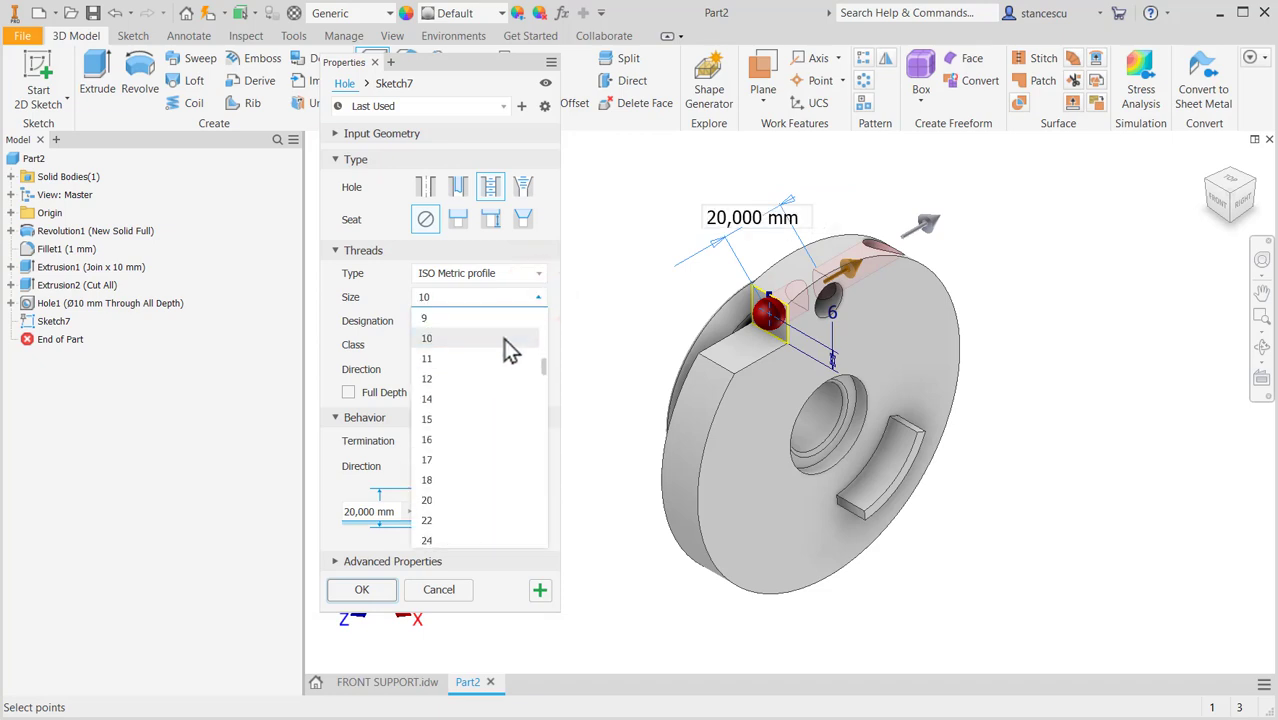
scroll(503, 337, up, 3)
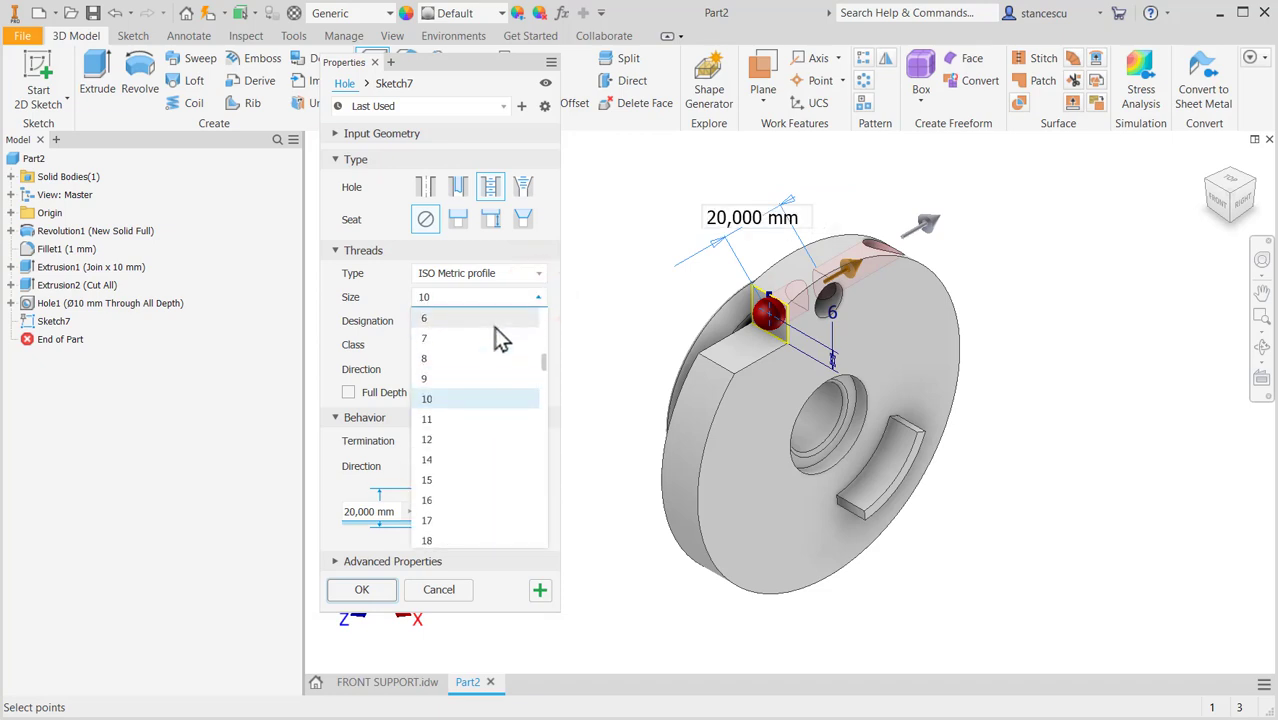
click(494, 320)
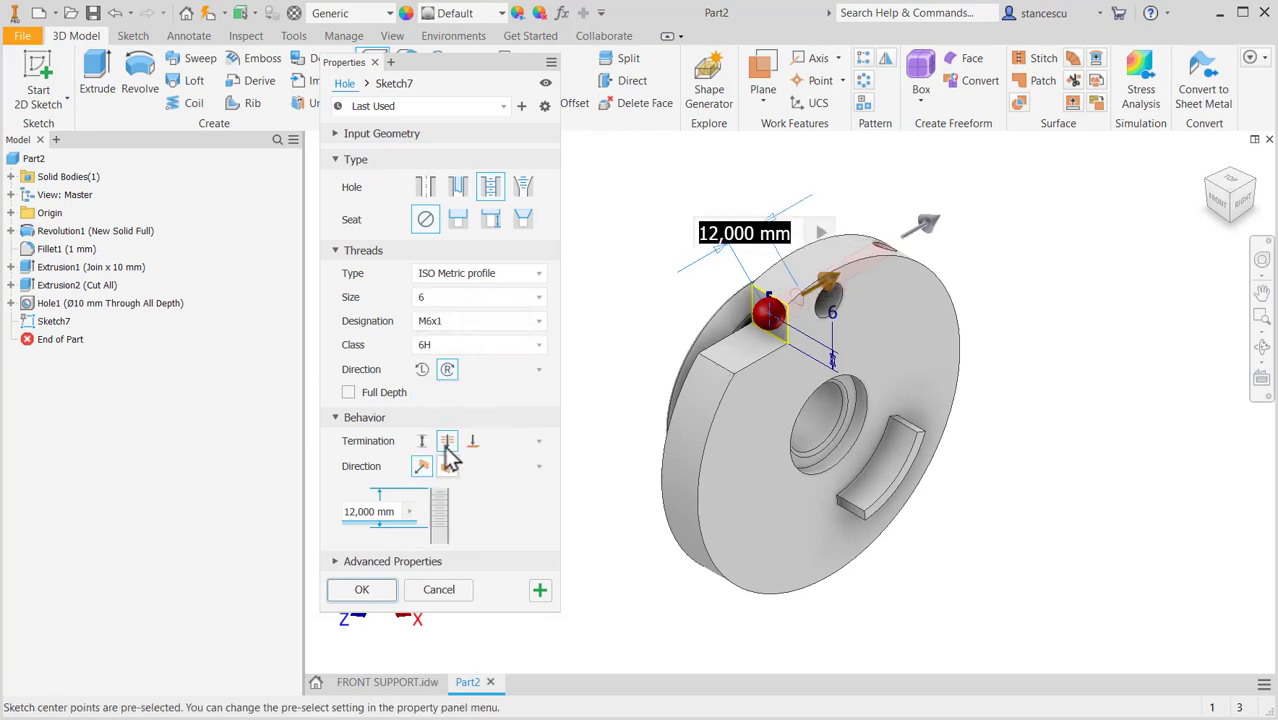
- Terminate the tapped hole at the inner surface of the 10 mm hole and create it
click(473, 443)
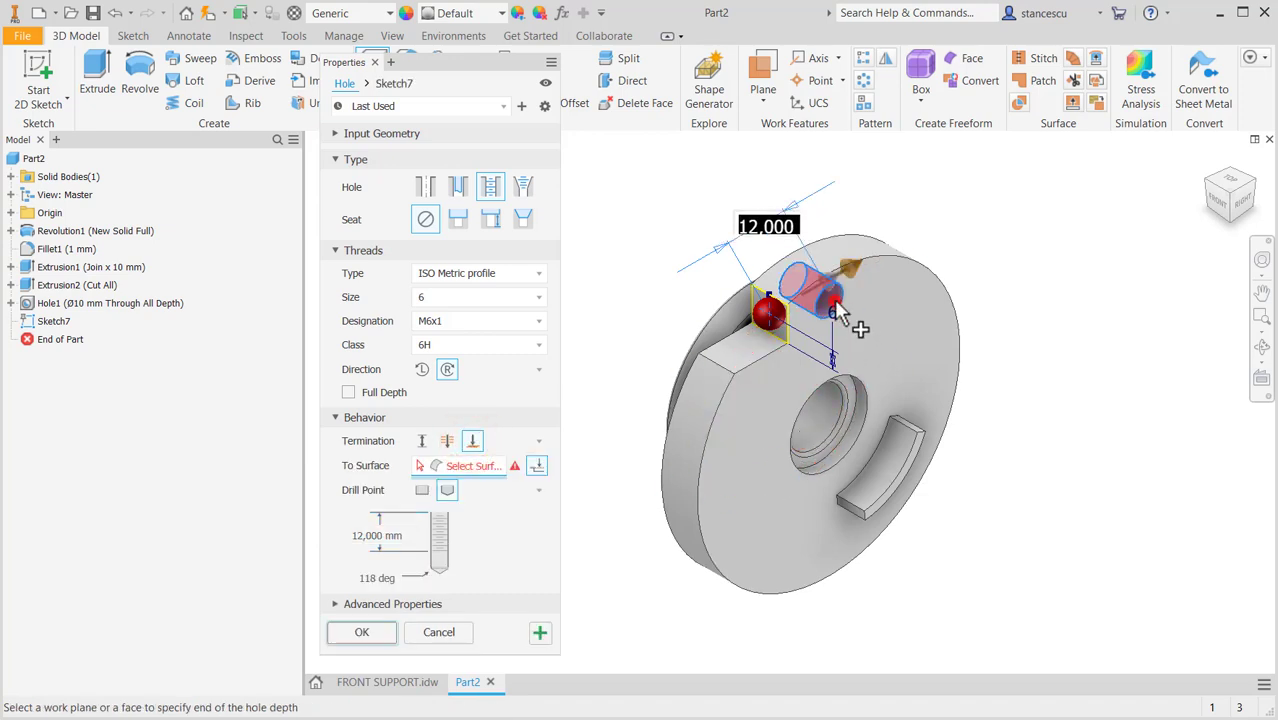
click(850, 318)
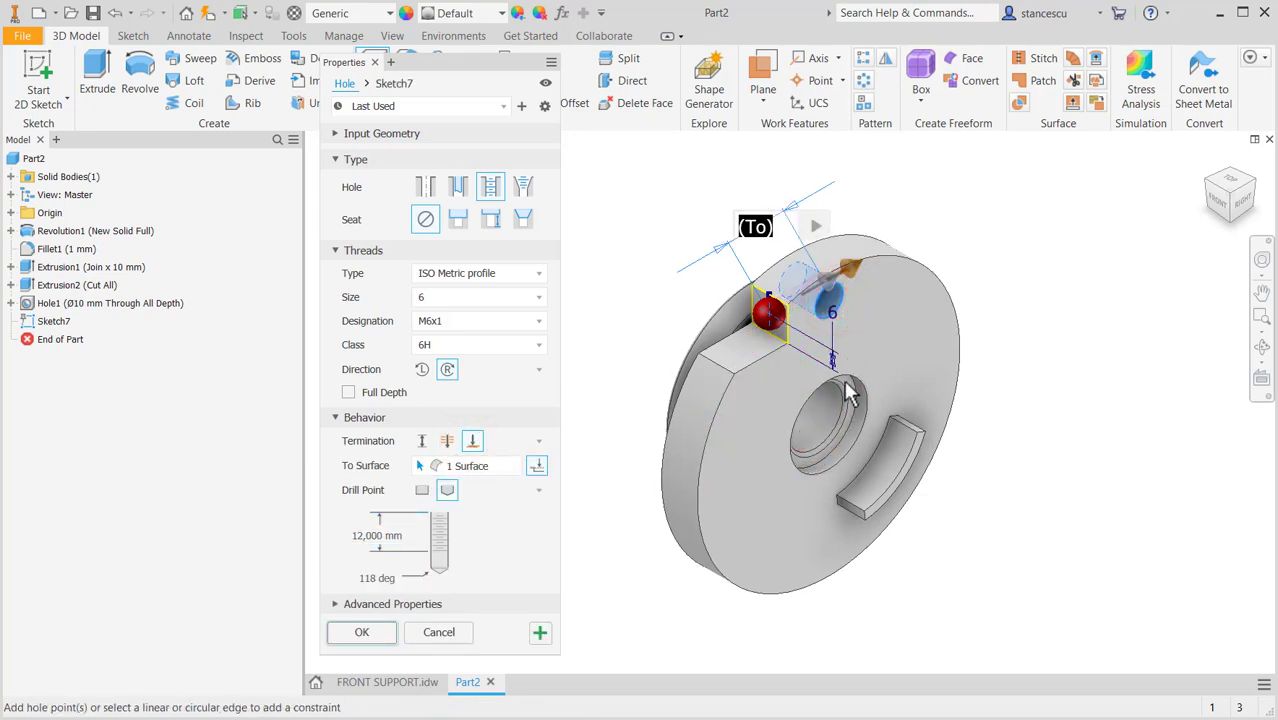
scroll(848, 392, up, 3)
mouse_move(825, 342)
shift+middle_down()
mouse_move(782, 320)
mouse_move(693, 322)
mouse_move(813, 322)
shift+middle_up()
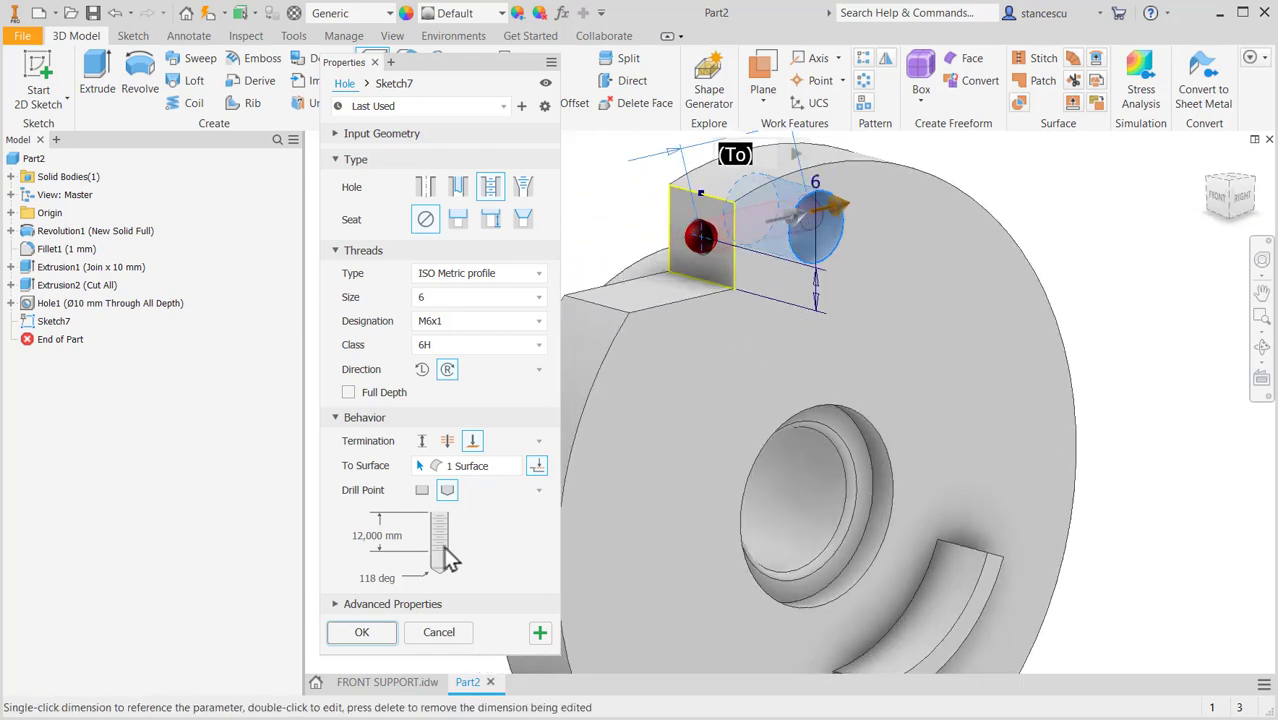
click(360, 632)
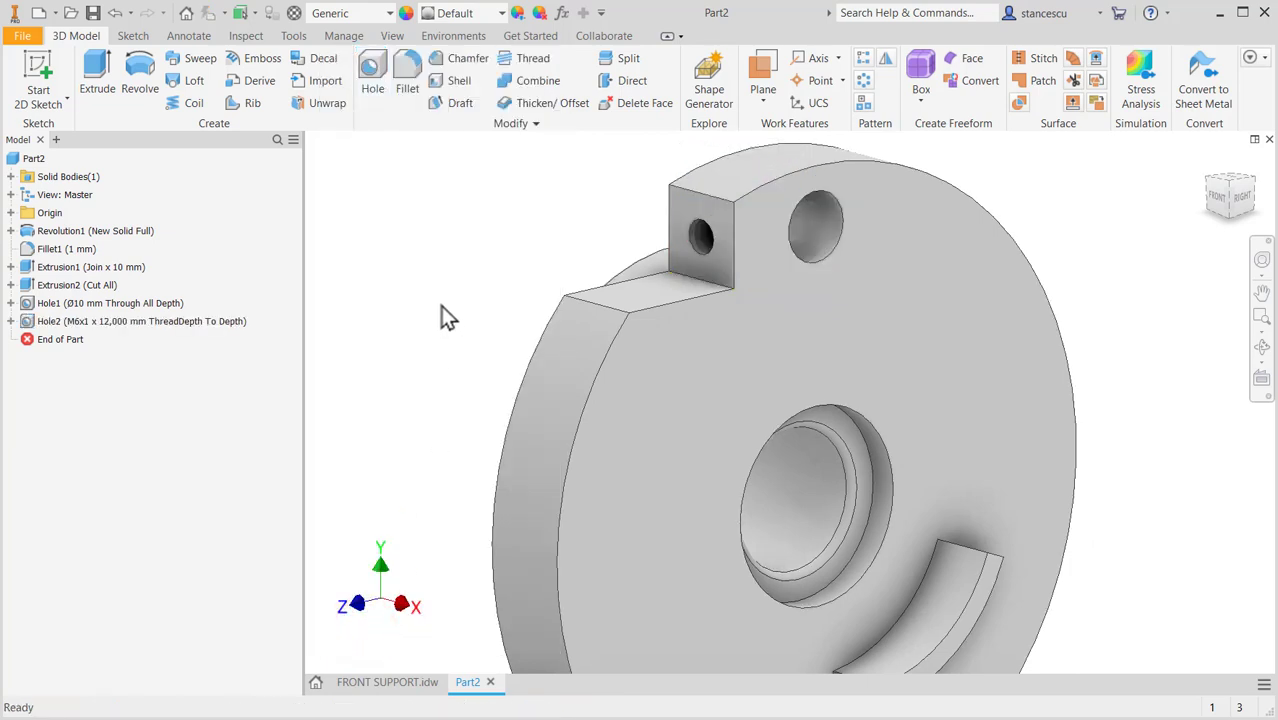
key(F6)
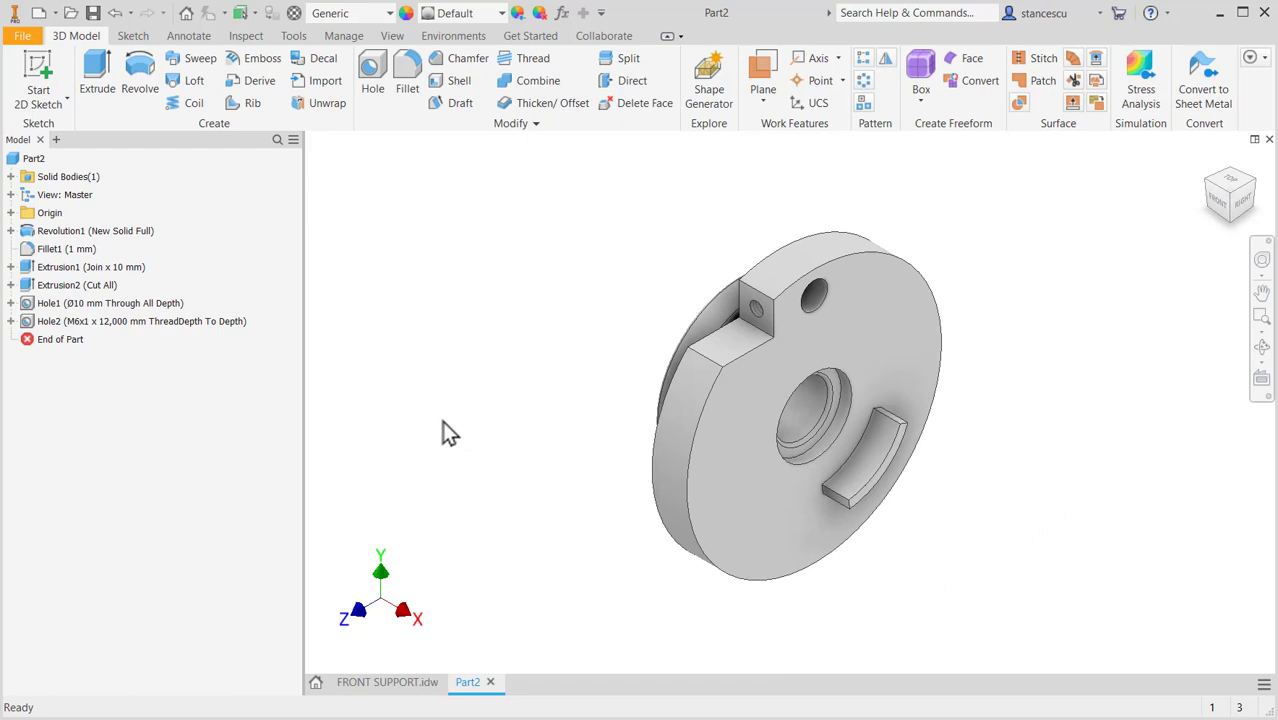
- Examine the M6 and 10 mm holes, the 15 mm notch offsets and the 120° spacing in the FRONT SUPPORT drawing
click(390, 684)
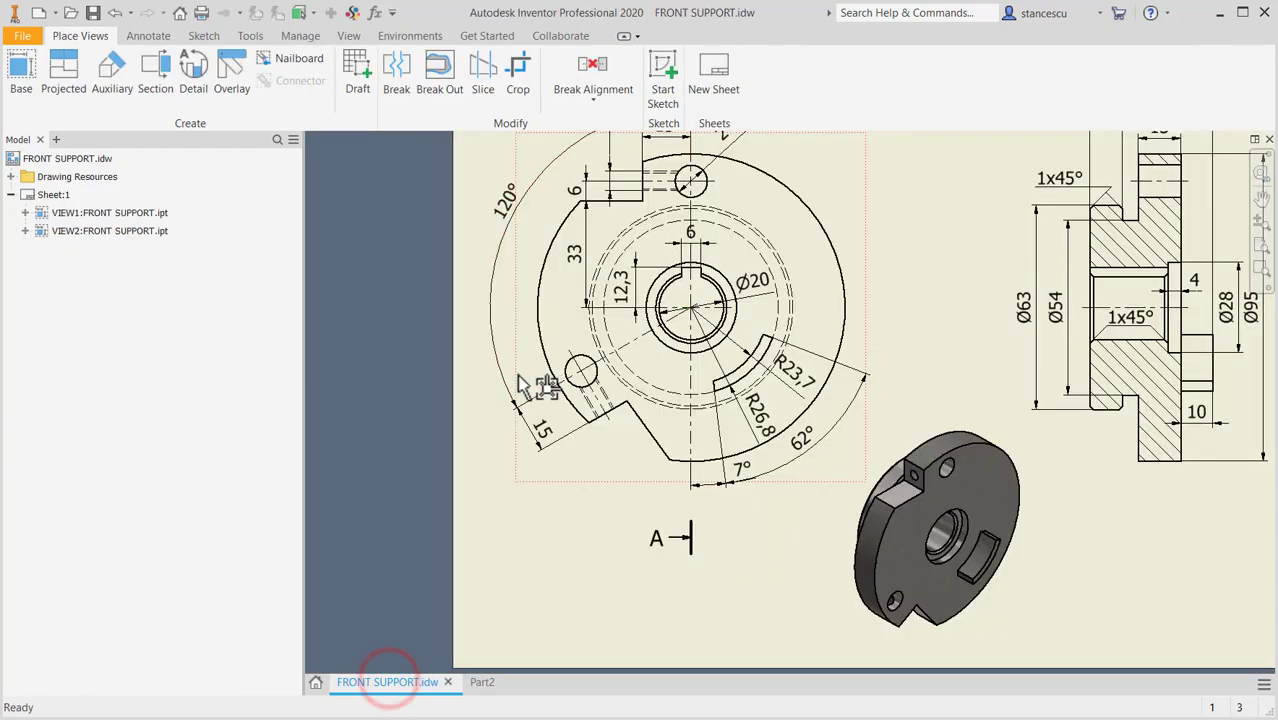
key(F2)
scroll(575, 425, down, 1)
scroll(648, 210, up, 1)
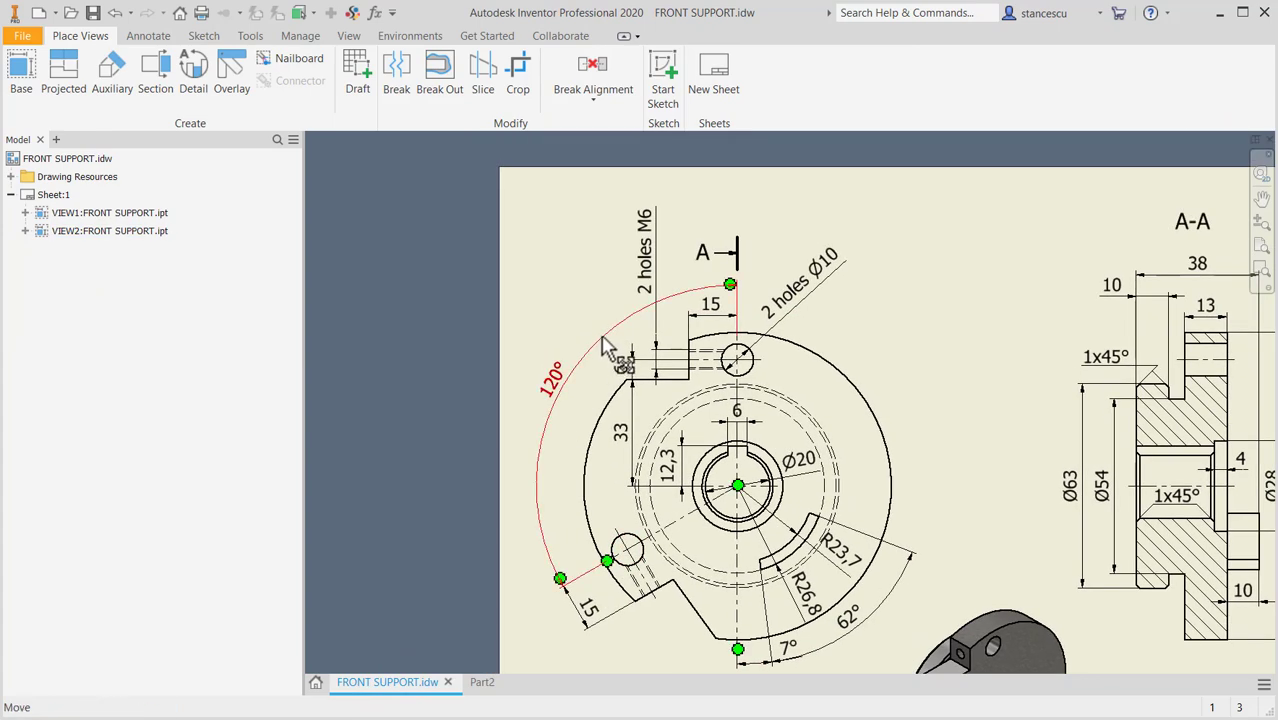
click(649, 215)
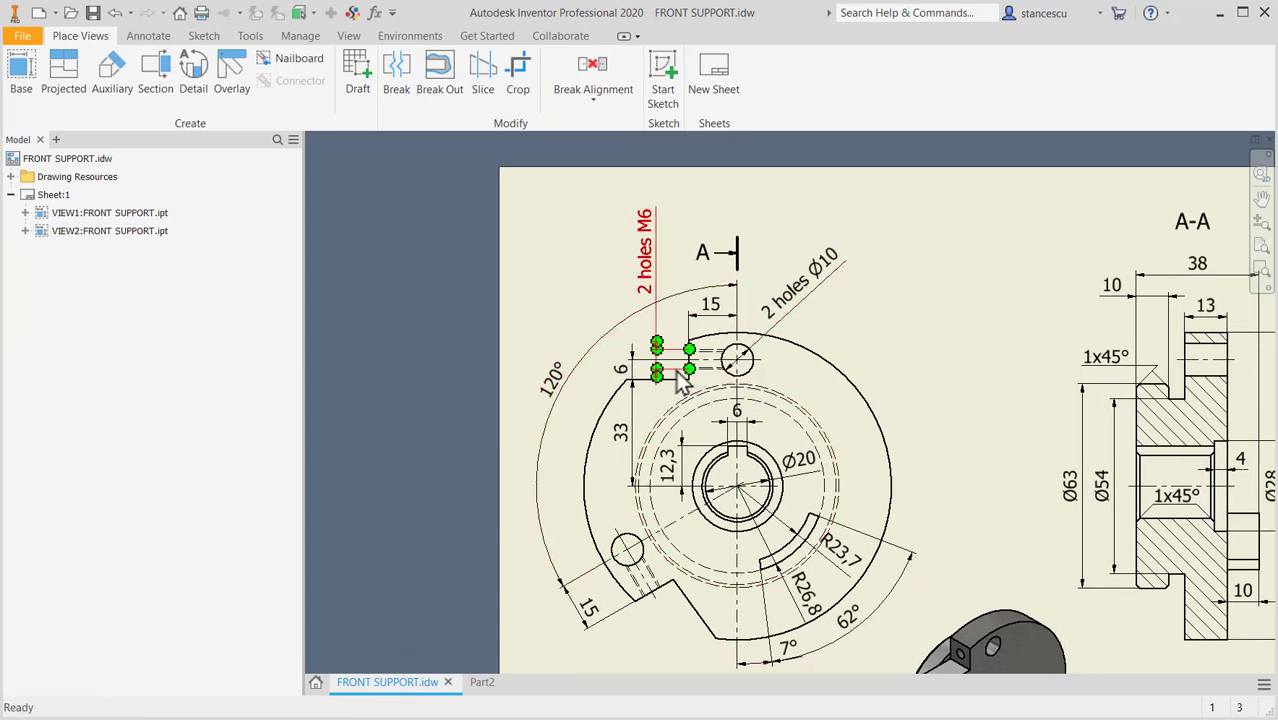
key(Escape)
scroll(818, 415, up, 2)
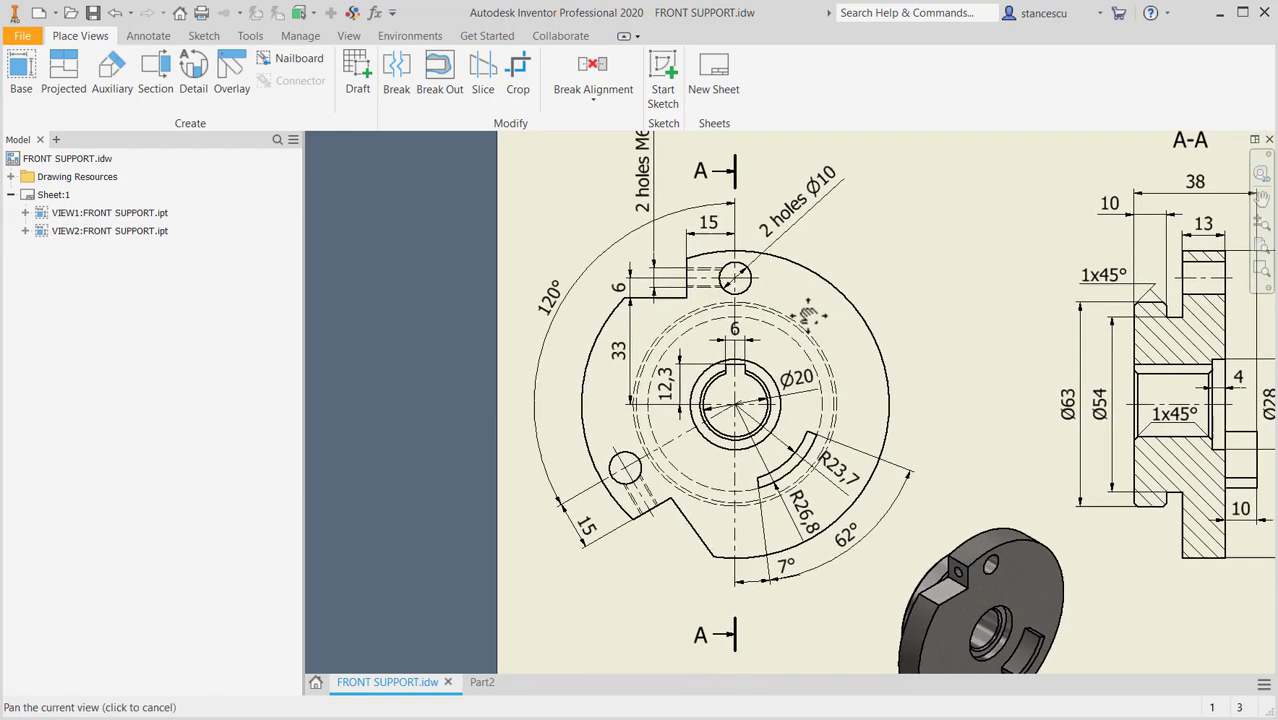
scroll(645, 243, down, 2)
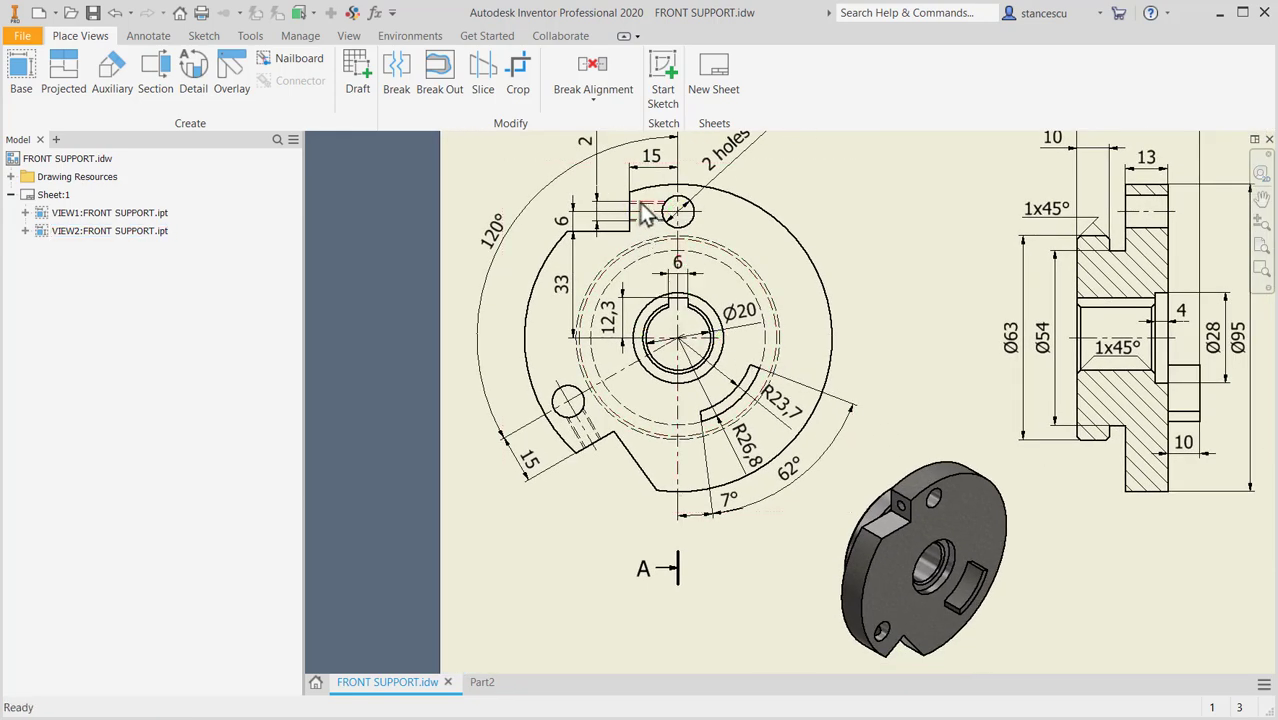
click(533, 464)
key(Escape)
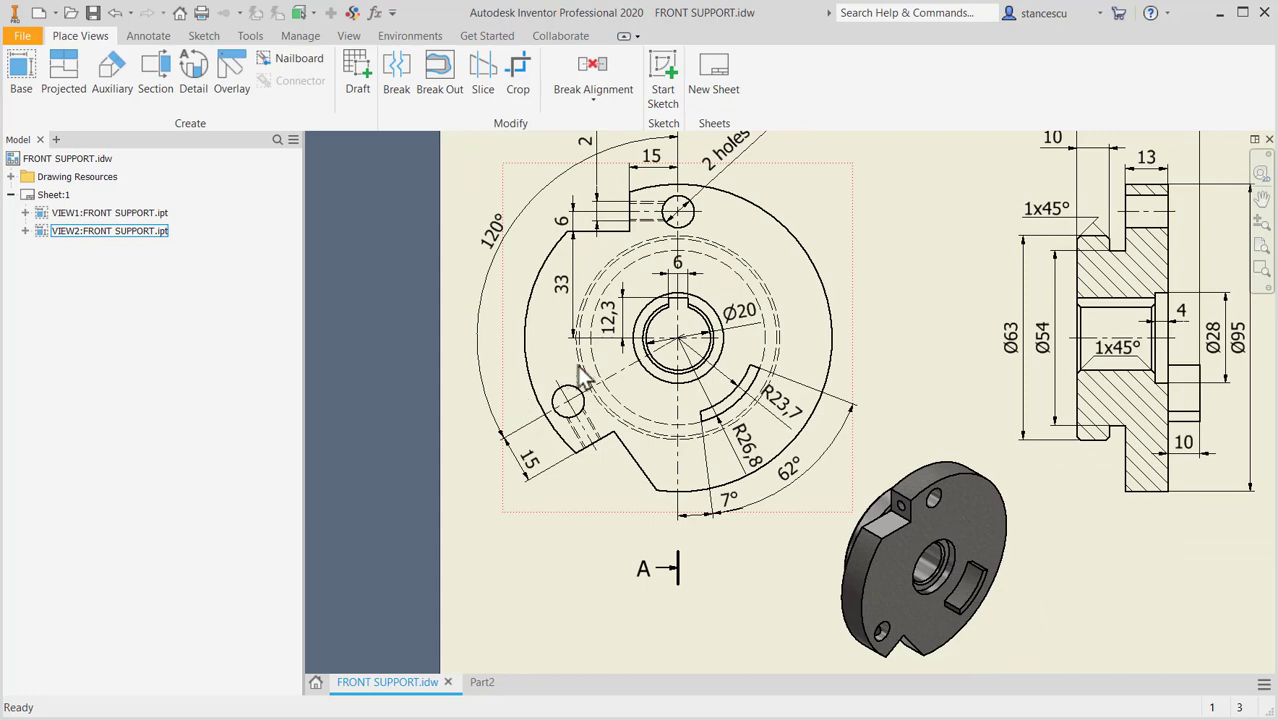
middle_drag(648, 447, 684, 521)
click(683, 291)
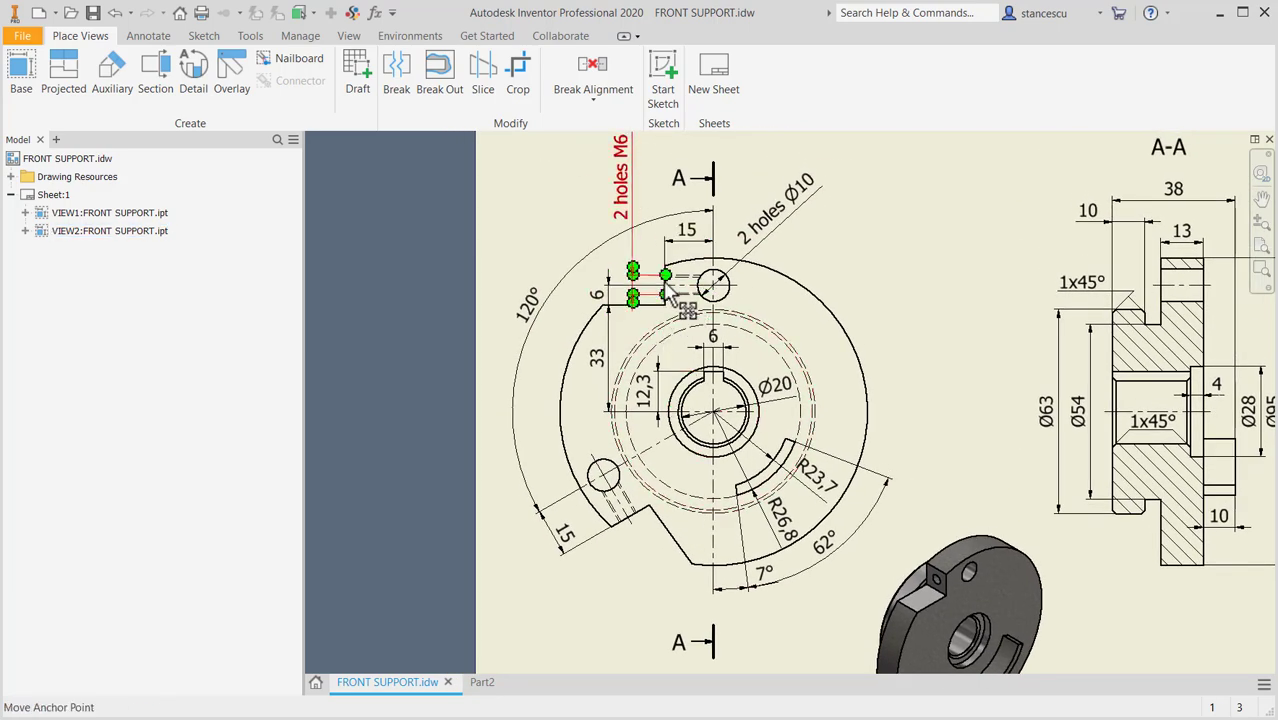
click(712, 286)
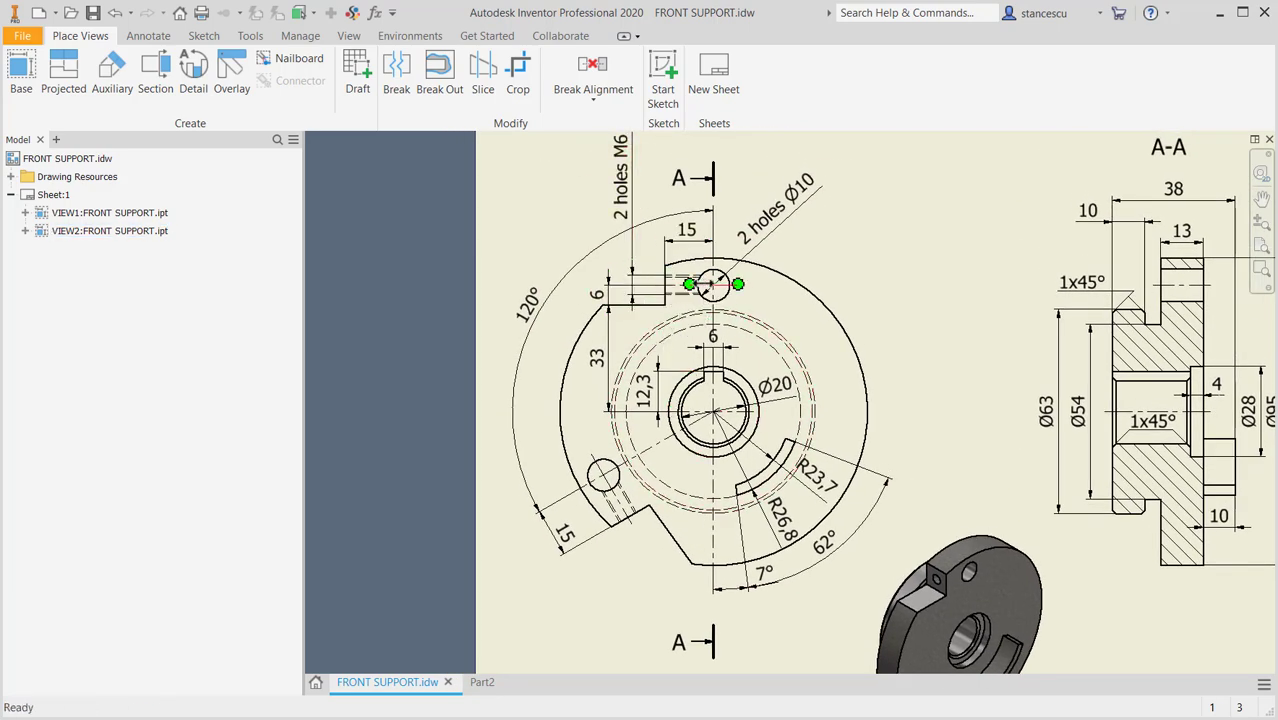
click(532, 316)
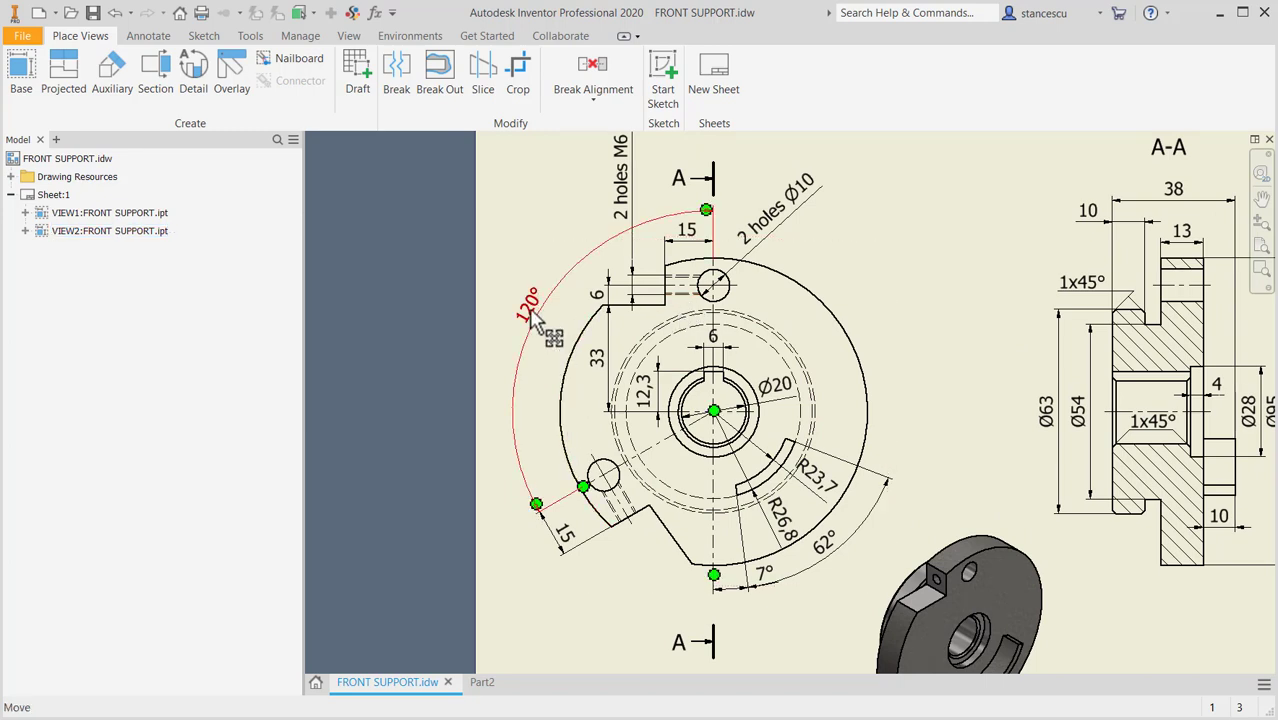
click(630, 283)
click(688, 246)
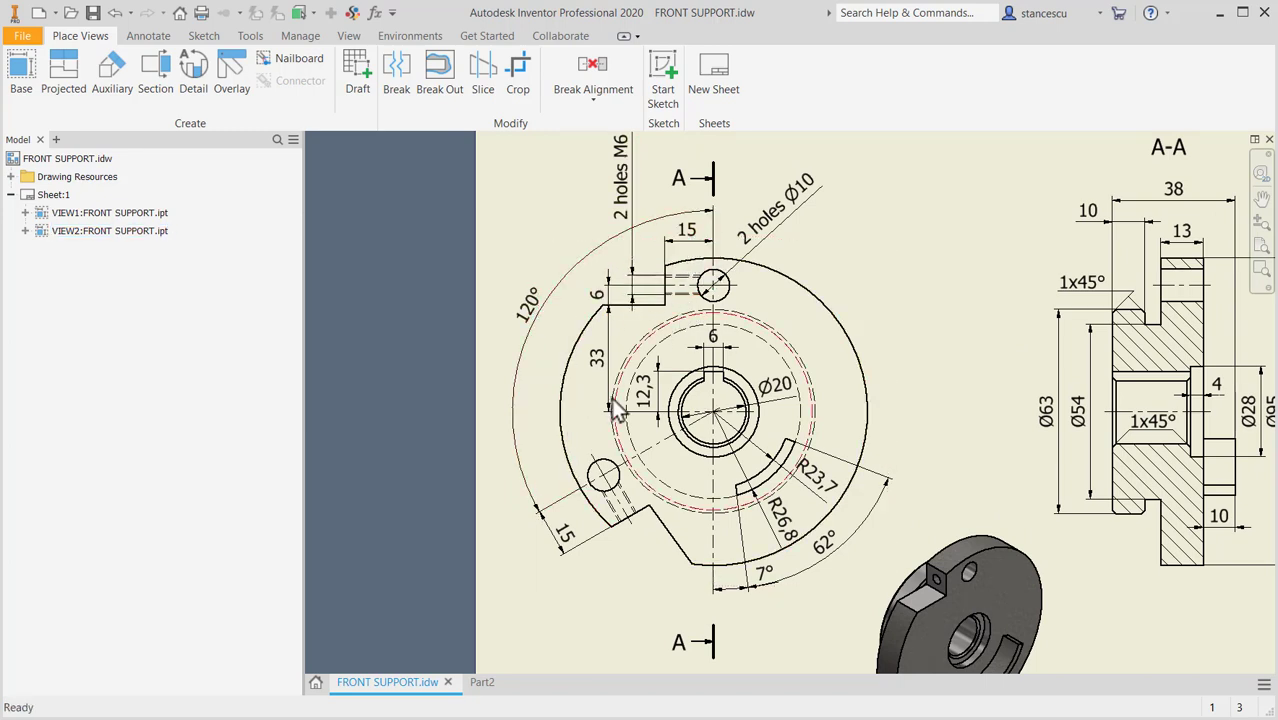
click(568, 555)
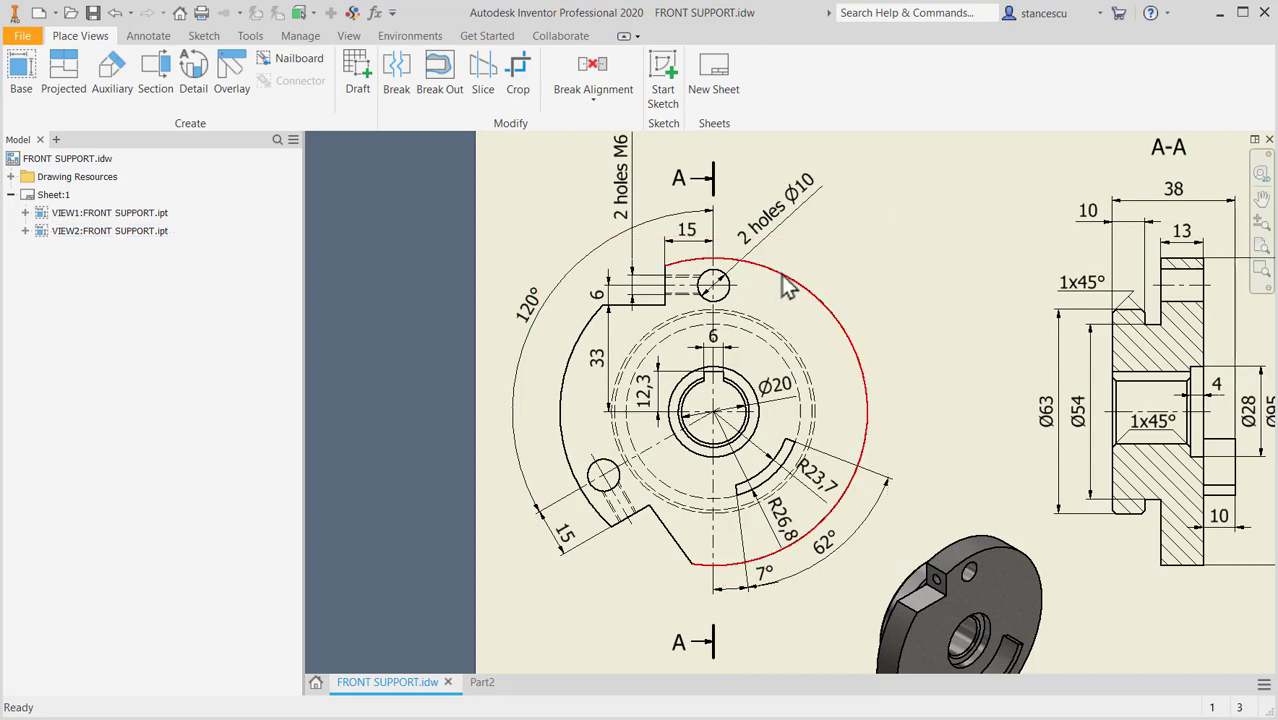
click(736, 285)
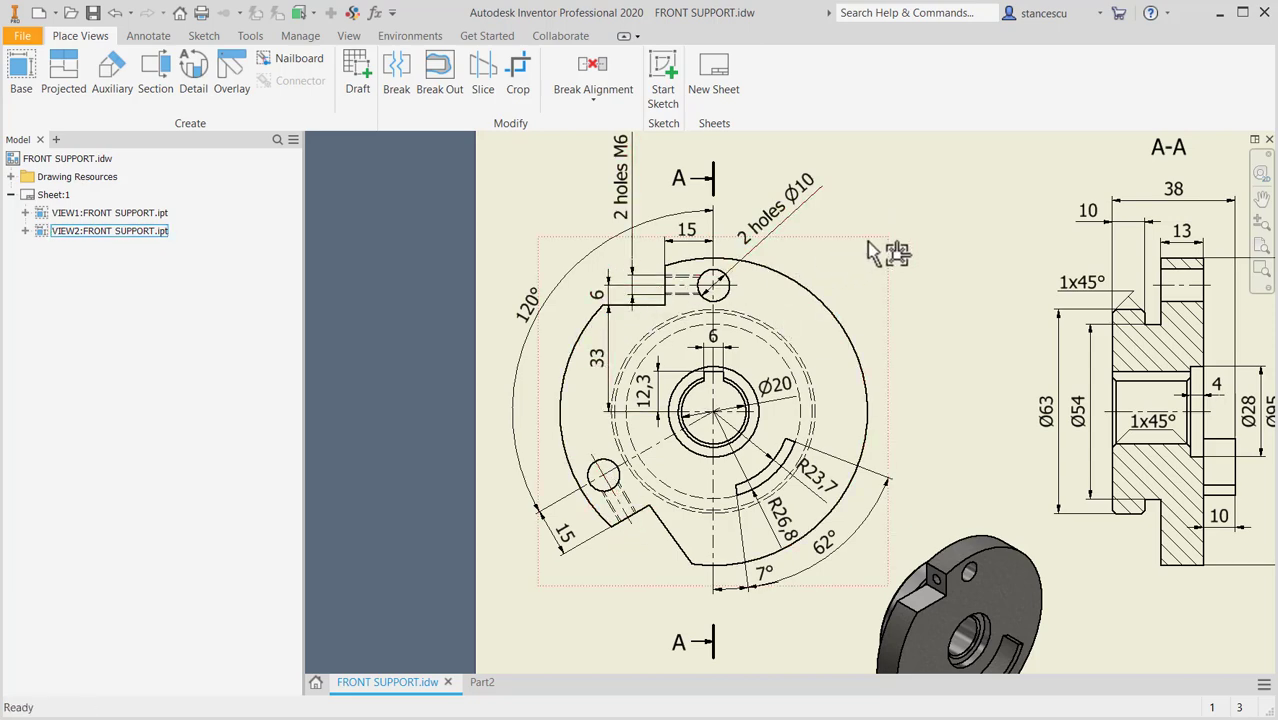
key(Escape)
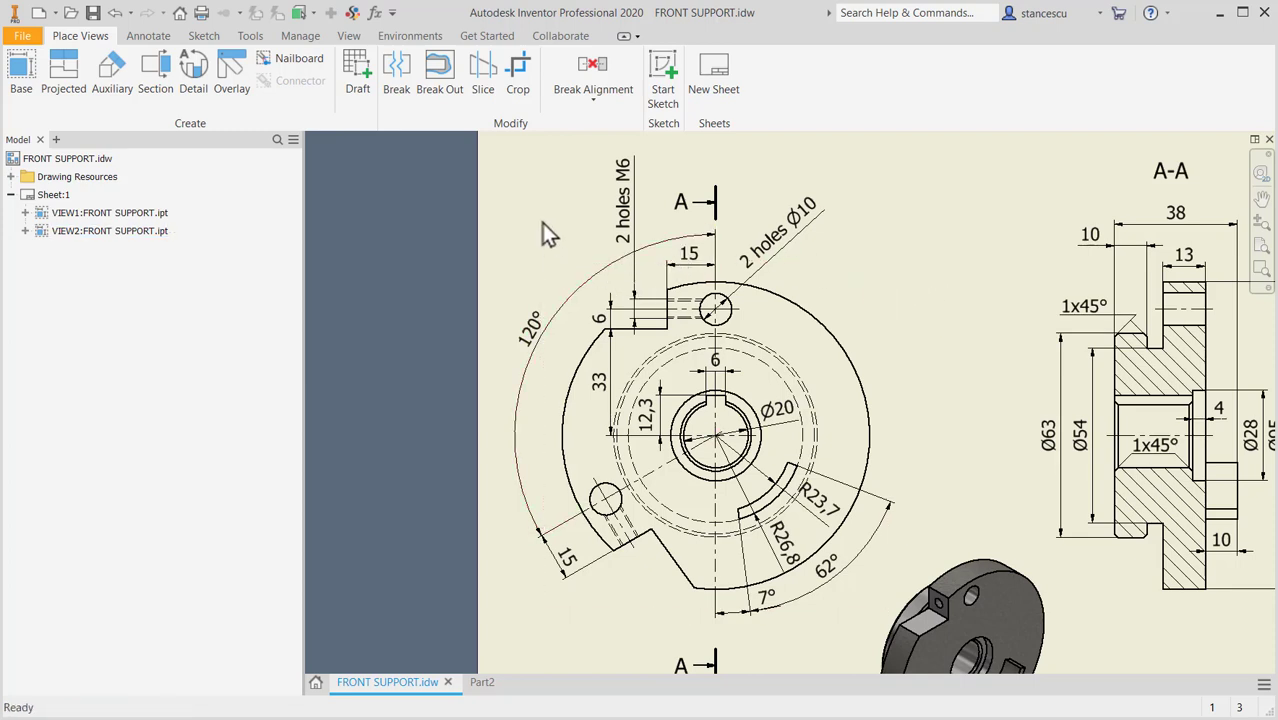
- In Part2, start a circular pattern of the notch cut, the 10 mm through hole and the M6 tapped hole
click(472, 684)
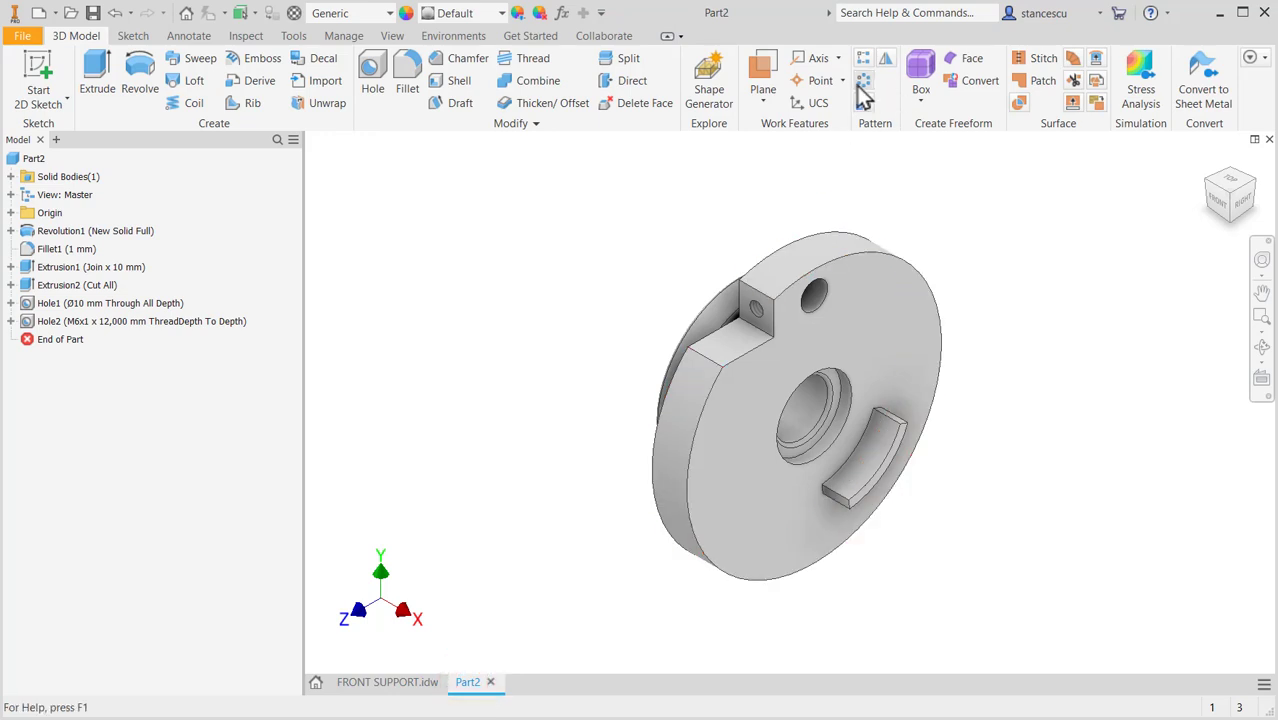
click(860, 84)
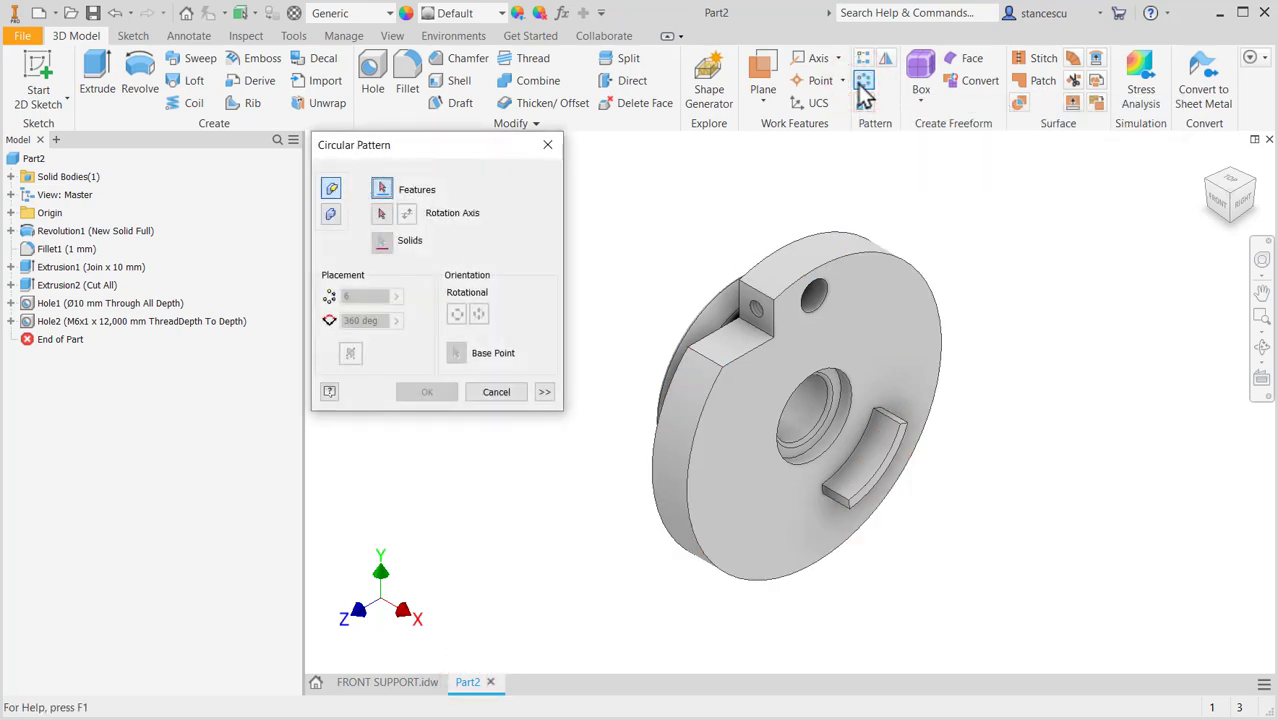
click(95, 322)
click(90, 305)
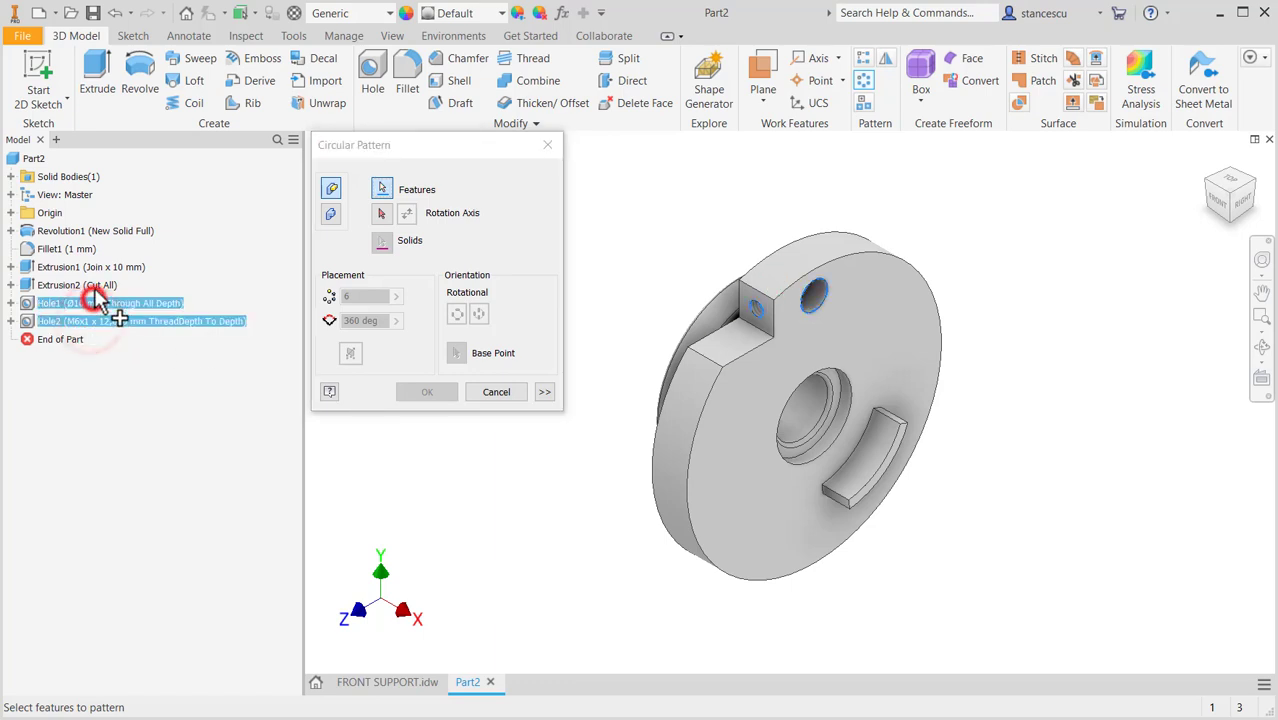
click(92, 285)
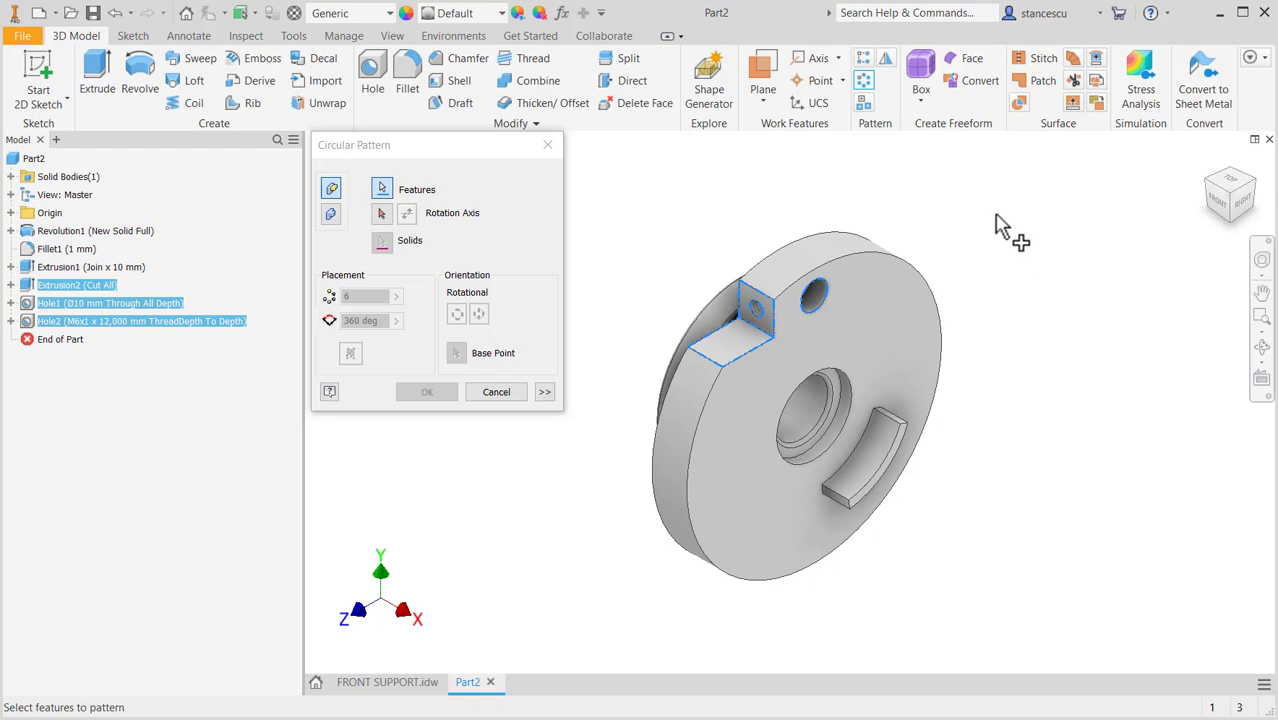
- Rotate the pattern about the central bore's axis with 2 occurrences over 120 degrees and create it
click(382, 215)
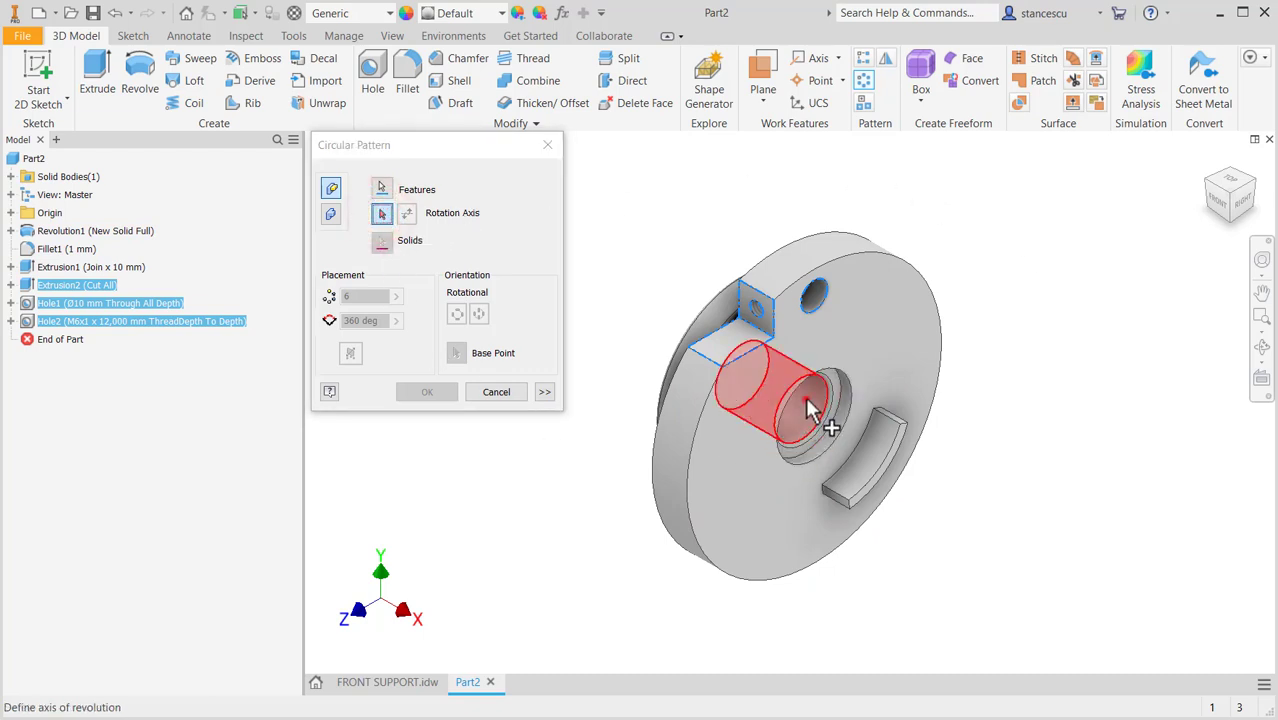
click(806, 400)
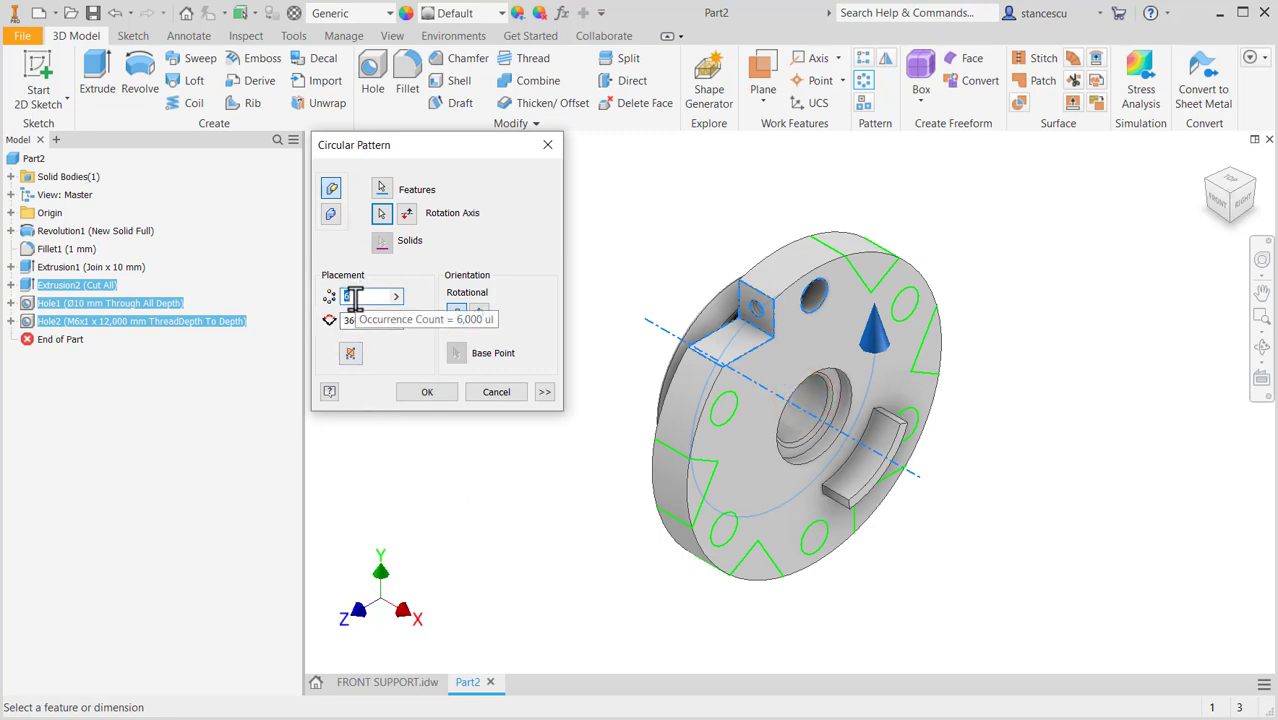
text(2)
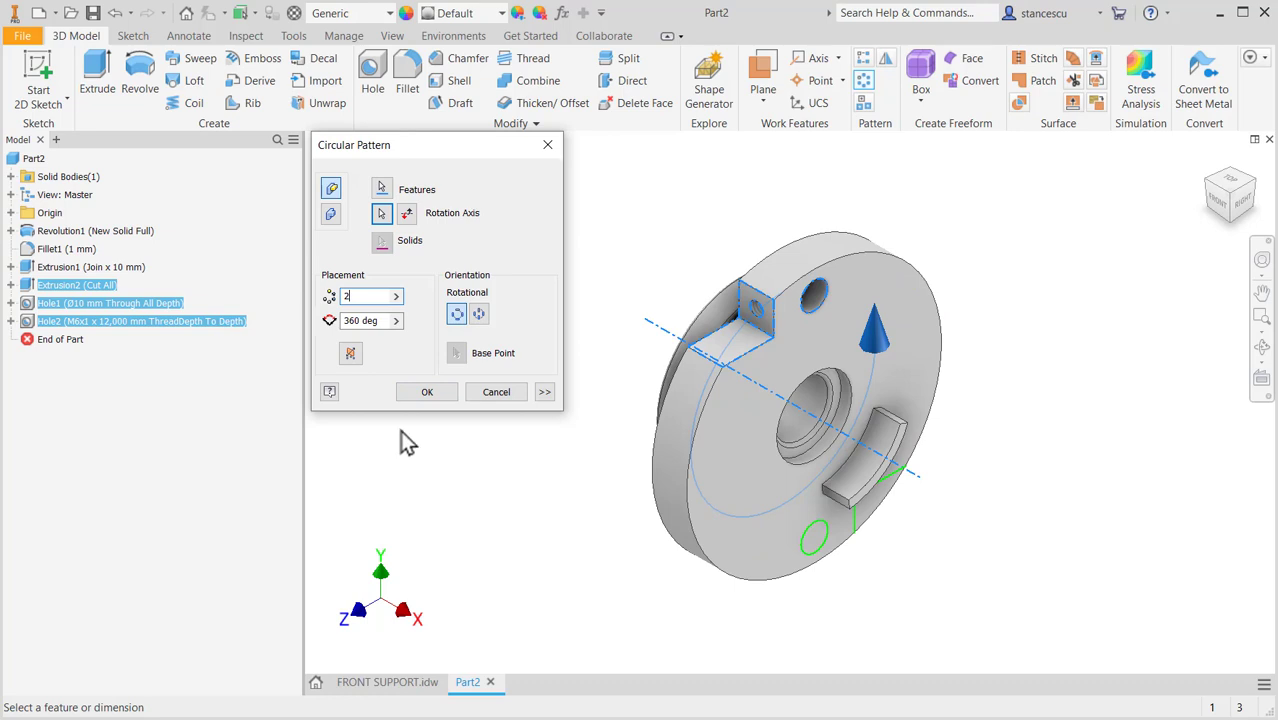
click(378, 320)
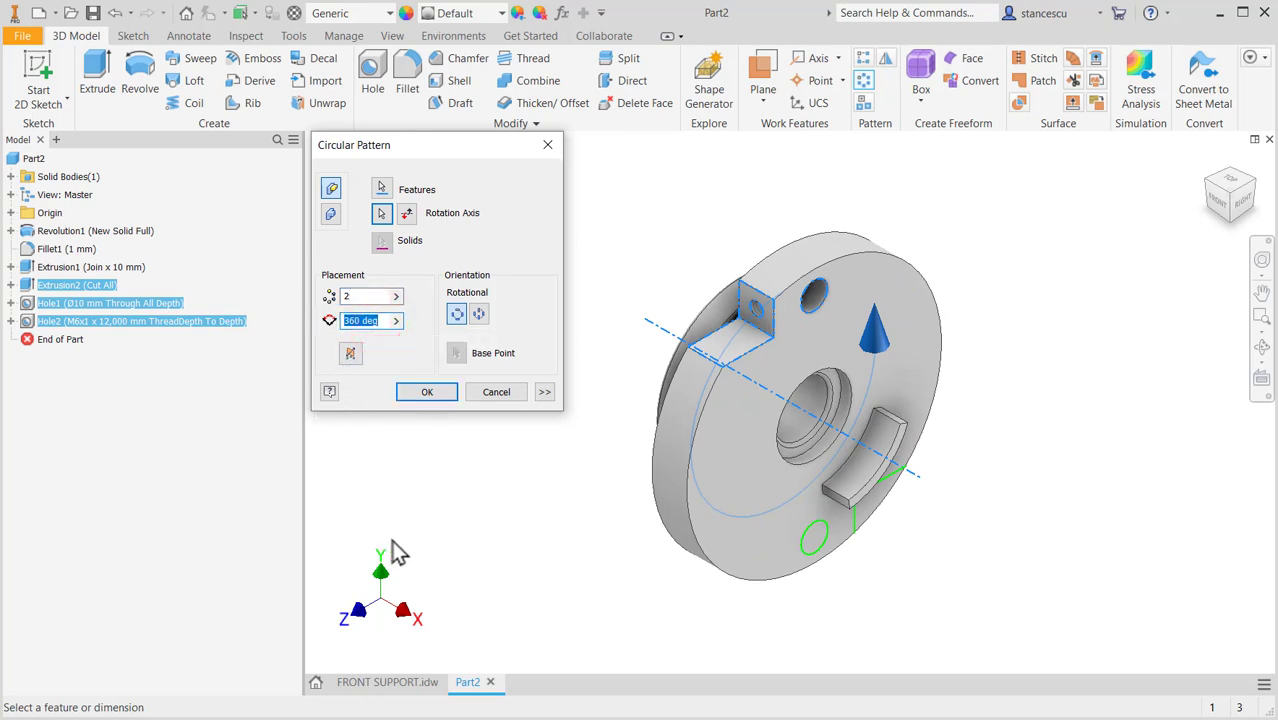
text(120)
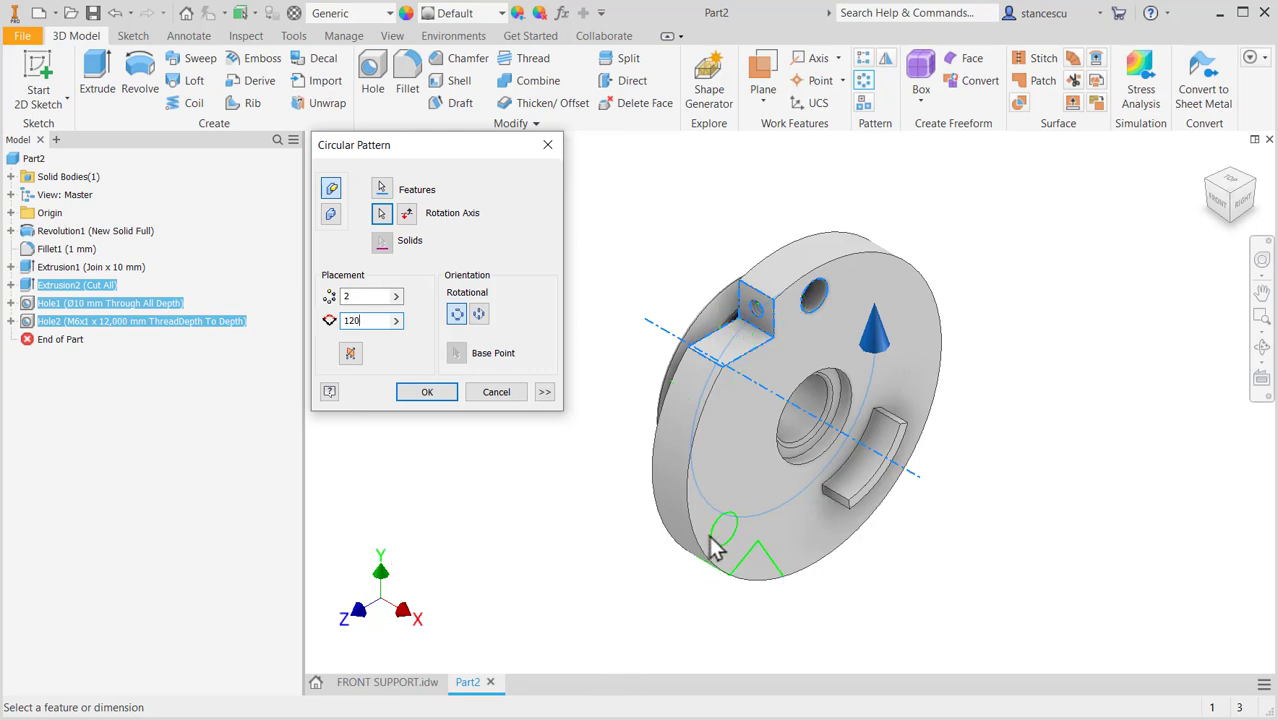
click(427, 392)
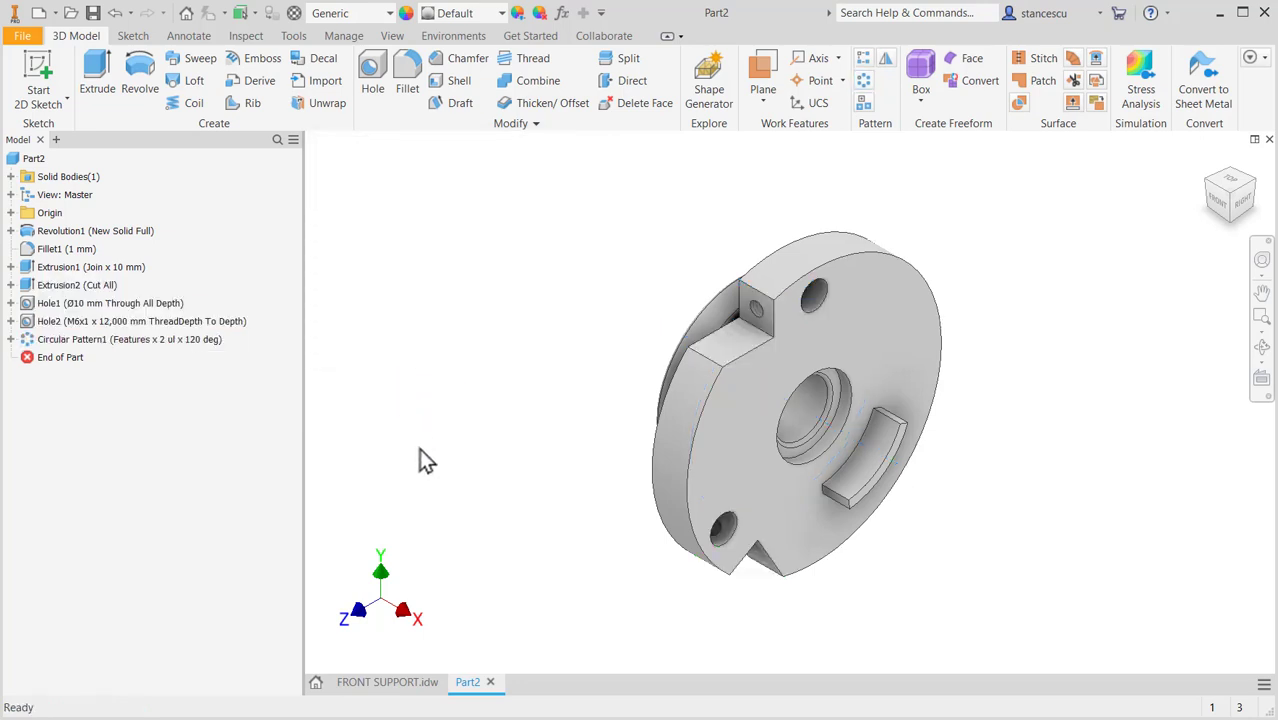
- Check the keyway's width dimension in the FRONT SUPPORT drawing and start a sketch on the recess's ring-shaped floor in Part2
click(404, 684)
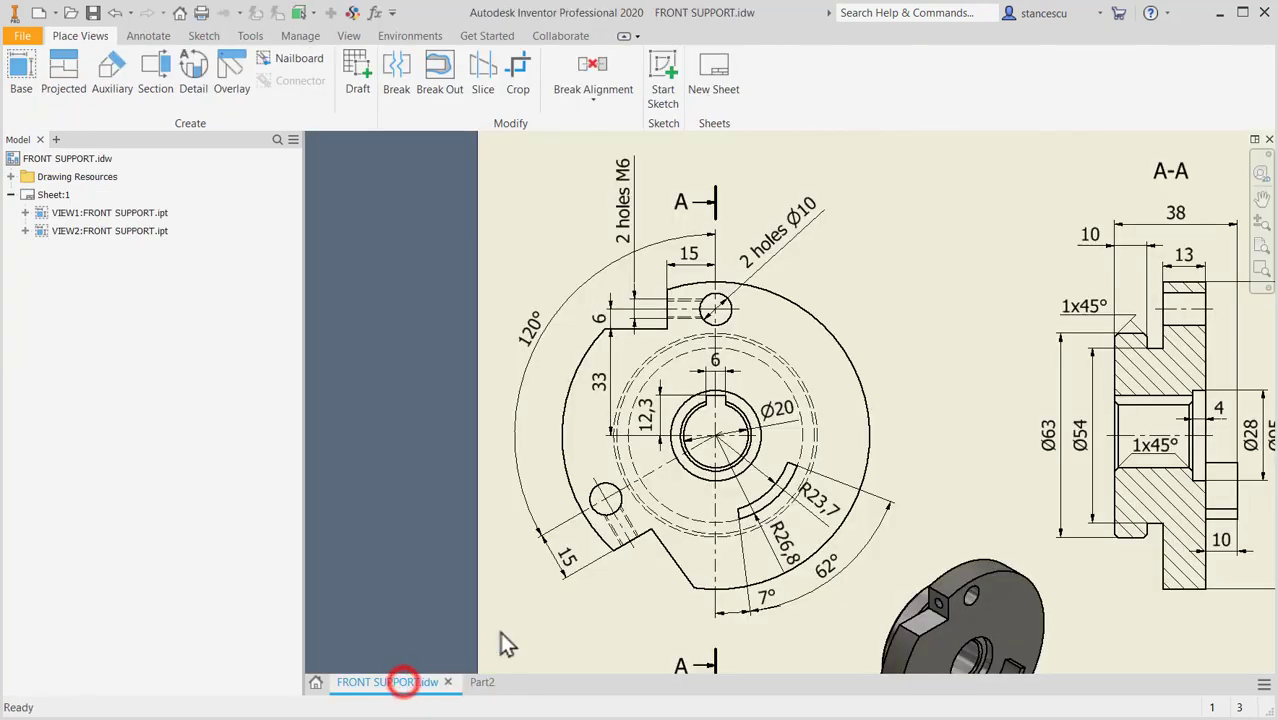
click(727, 396)
click(945, 298)
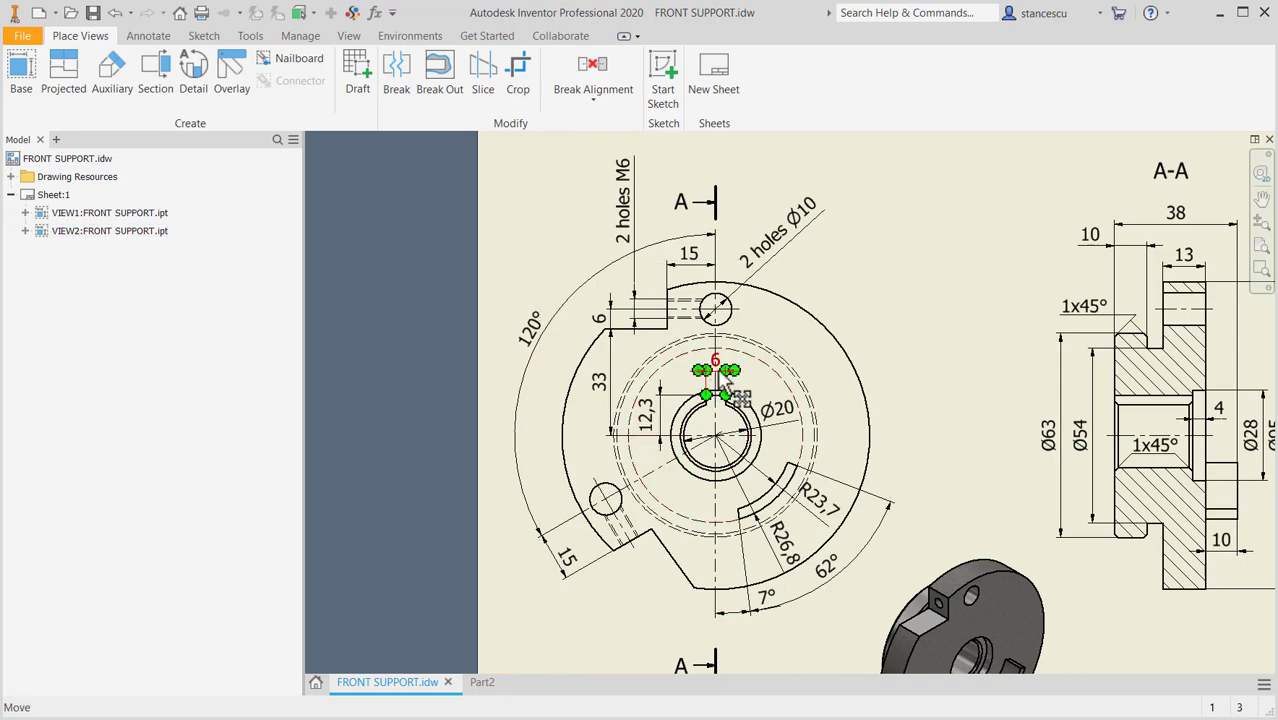
click(485, 683)
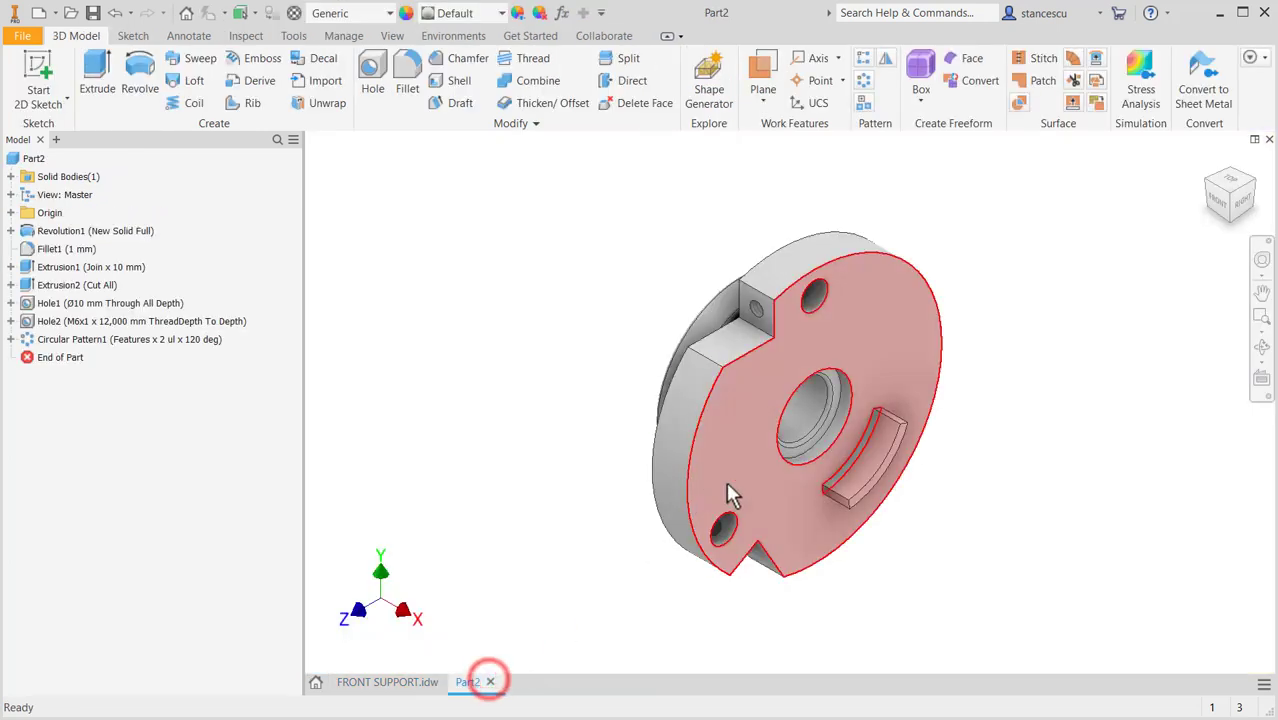
scroll(817, 449, down, 5)
scroll(858, 362, down, 4)
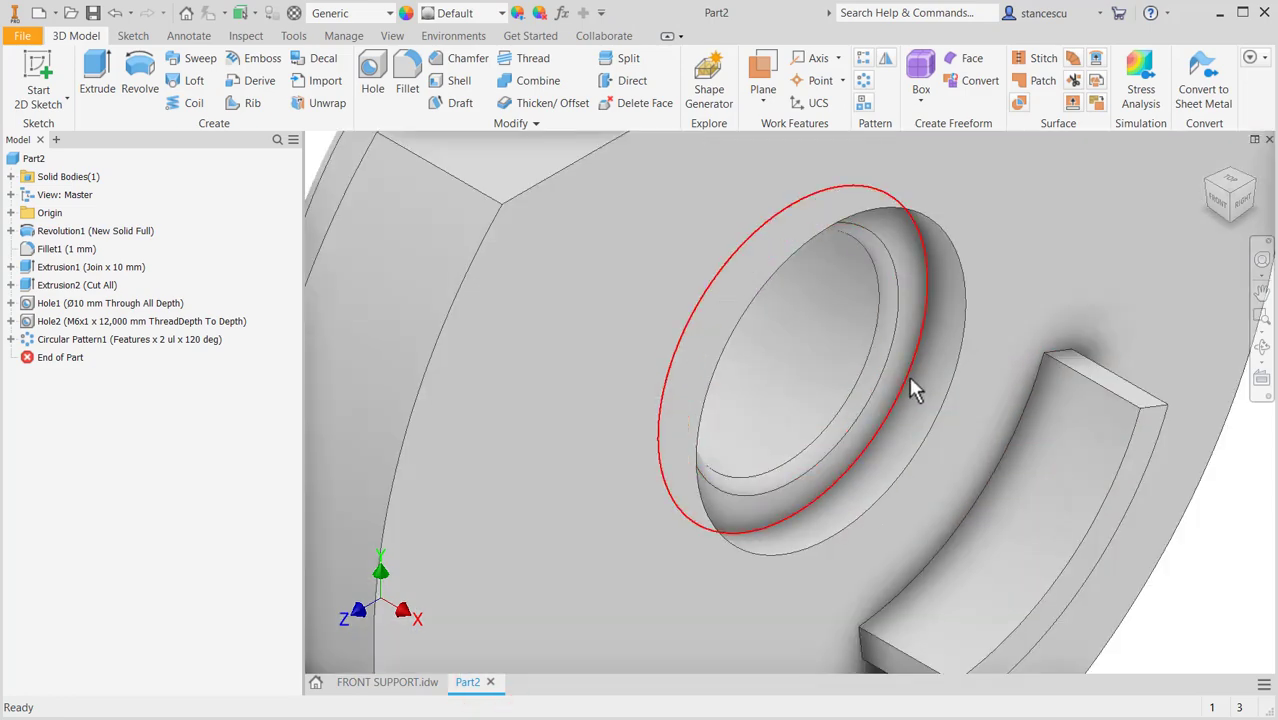
click(900, 366)
click(1010, 356)
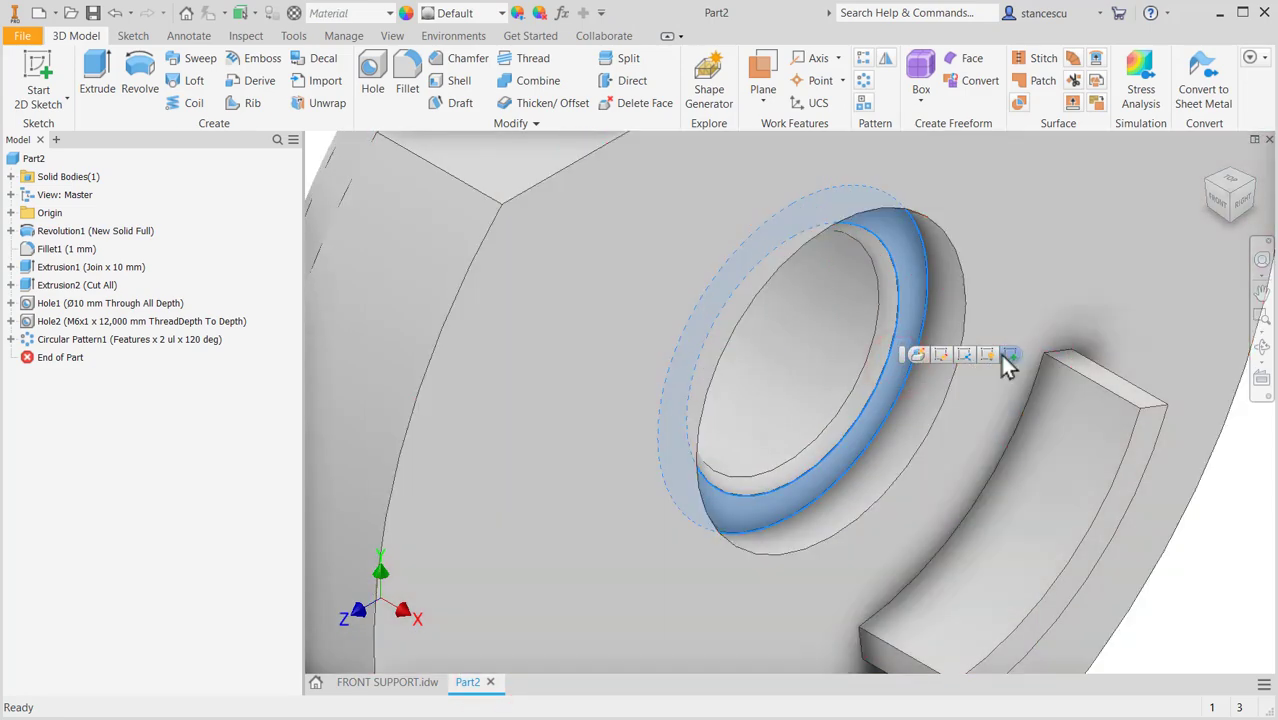
click(1008, 355)
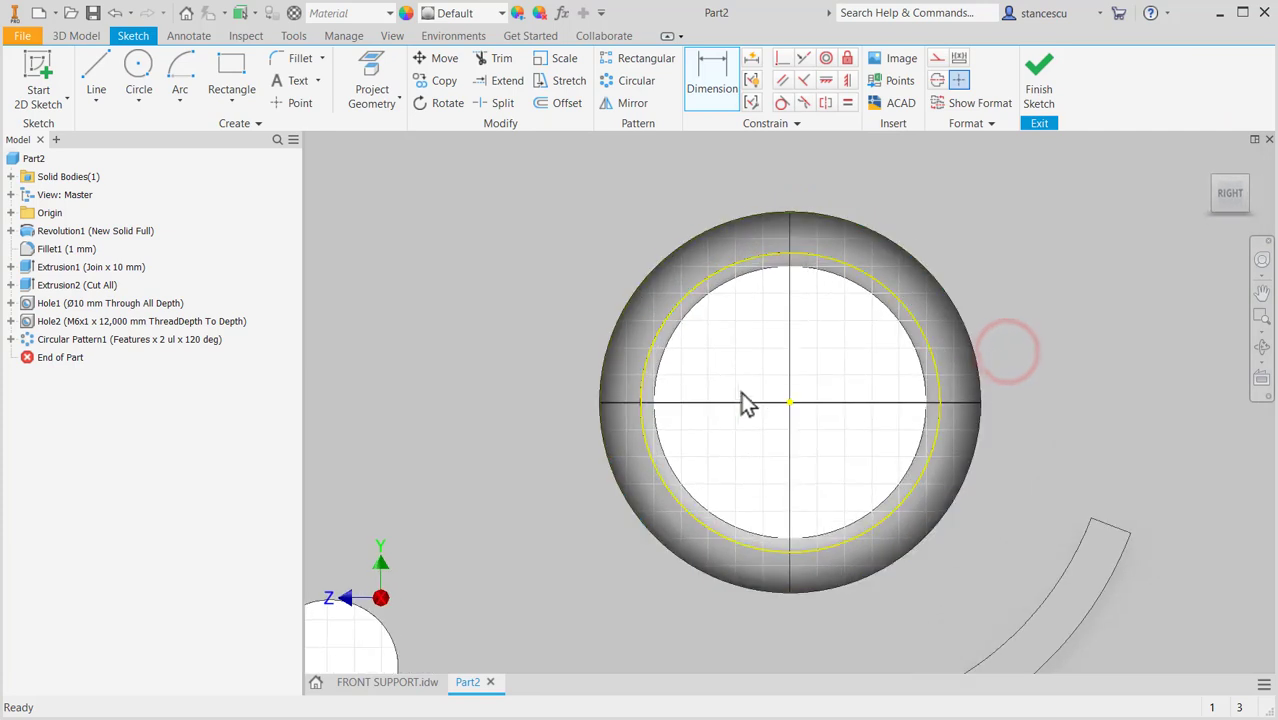
- Sketch a narrow upright rectangle inside the bore and make the midpoint of its lower edge coincident with the bore's centre
click(230, 66)
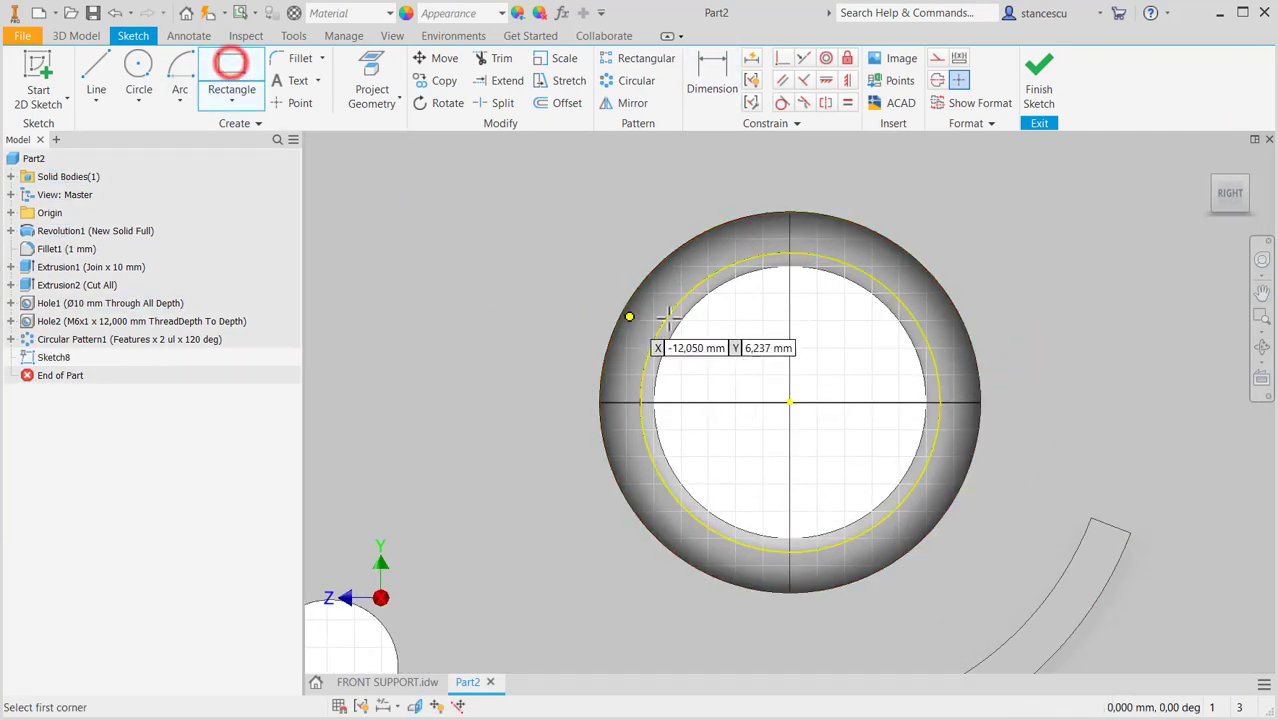
click(763, 376)
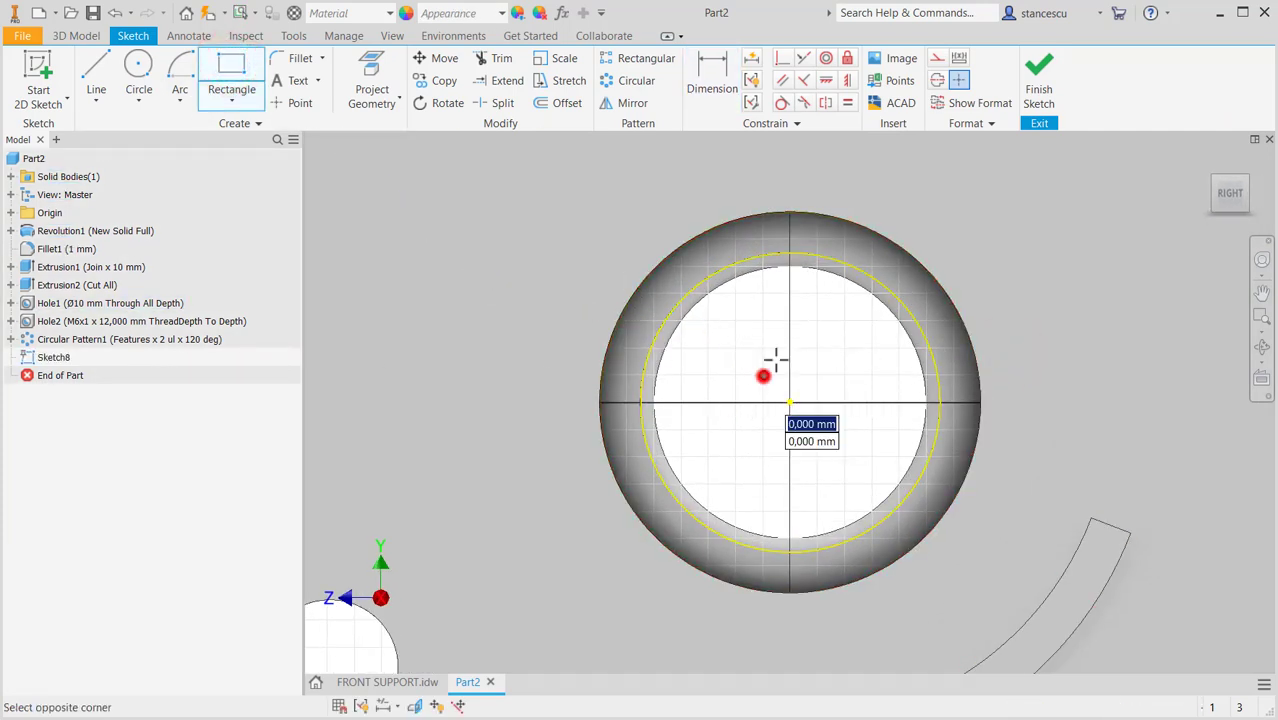
click(799, 302)
click(710, 80)
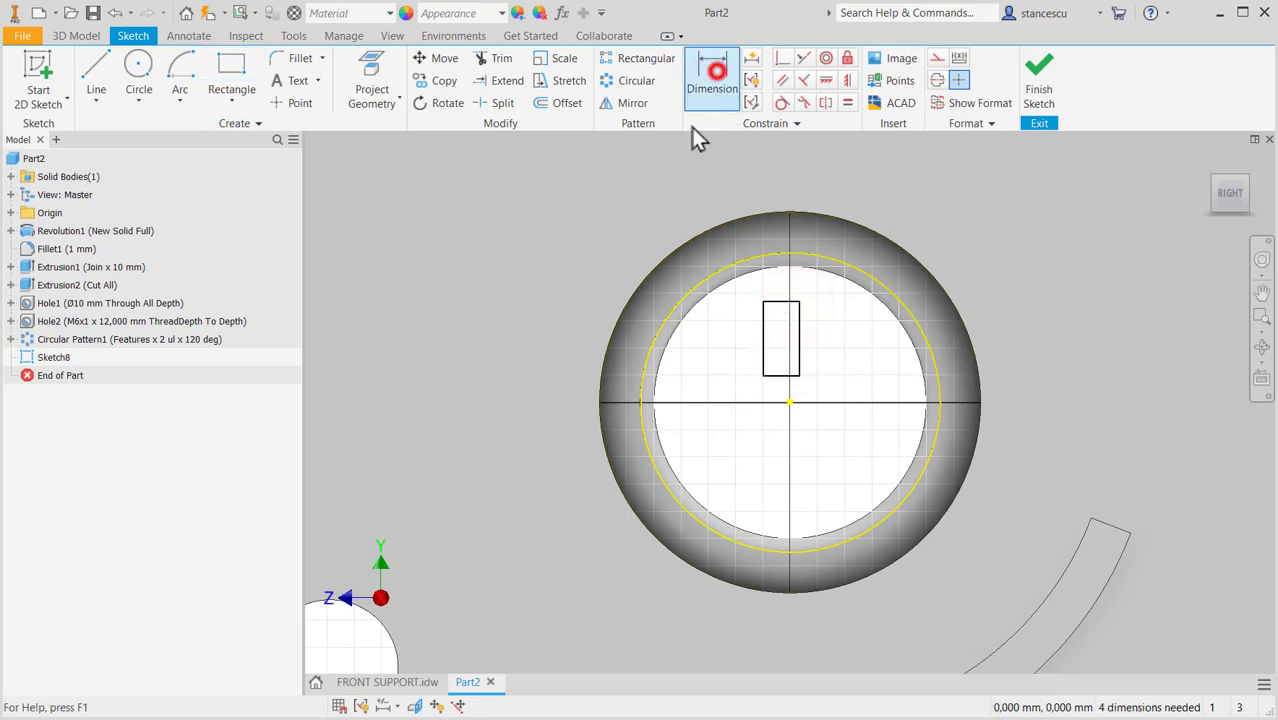
click(780, 58)
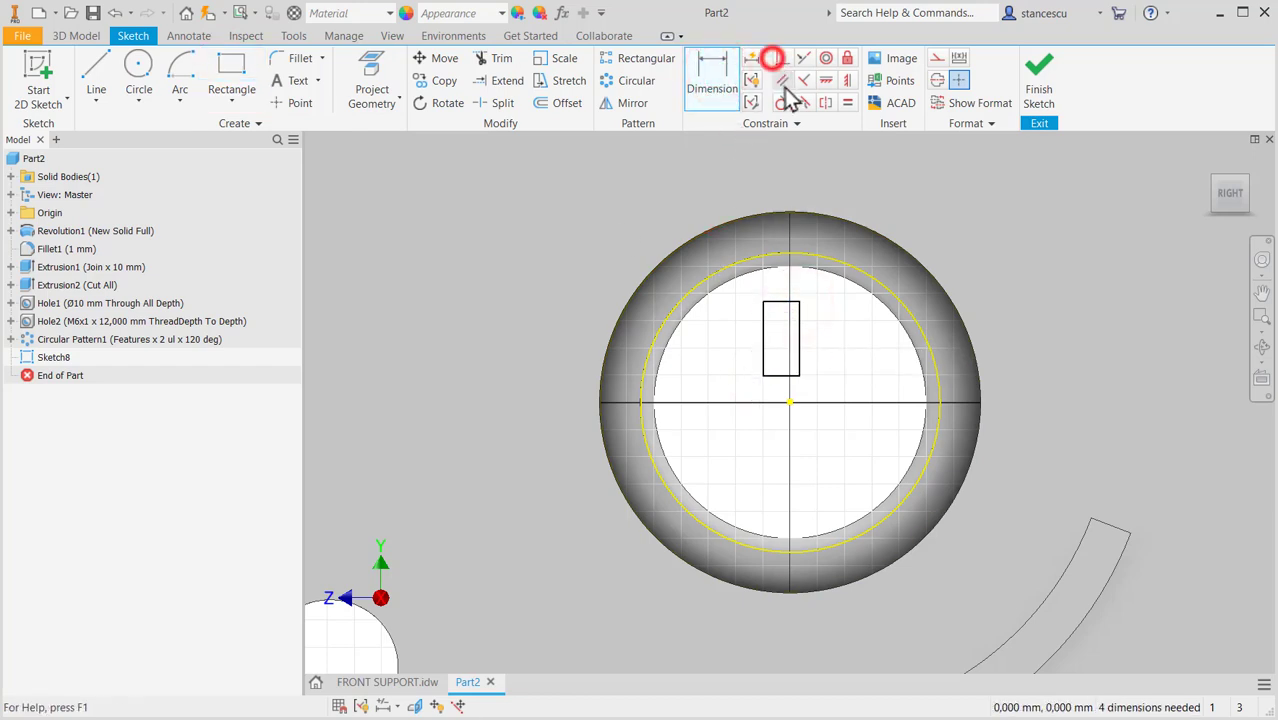
click(781, 375)
click(790, 402)
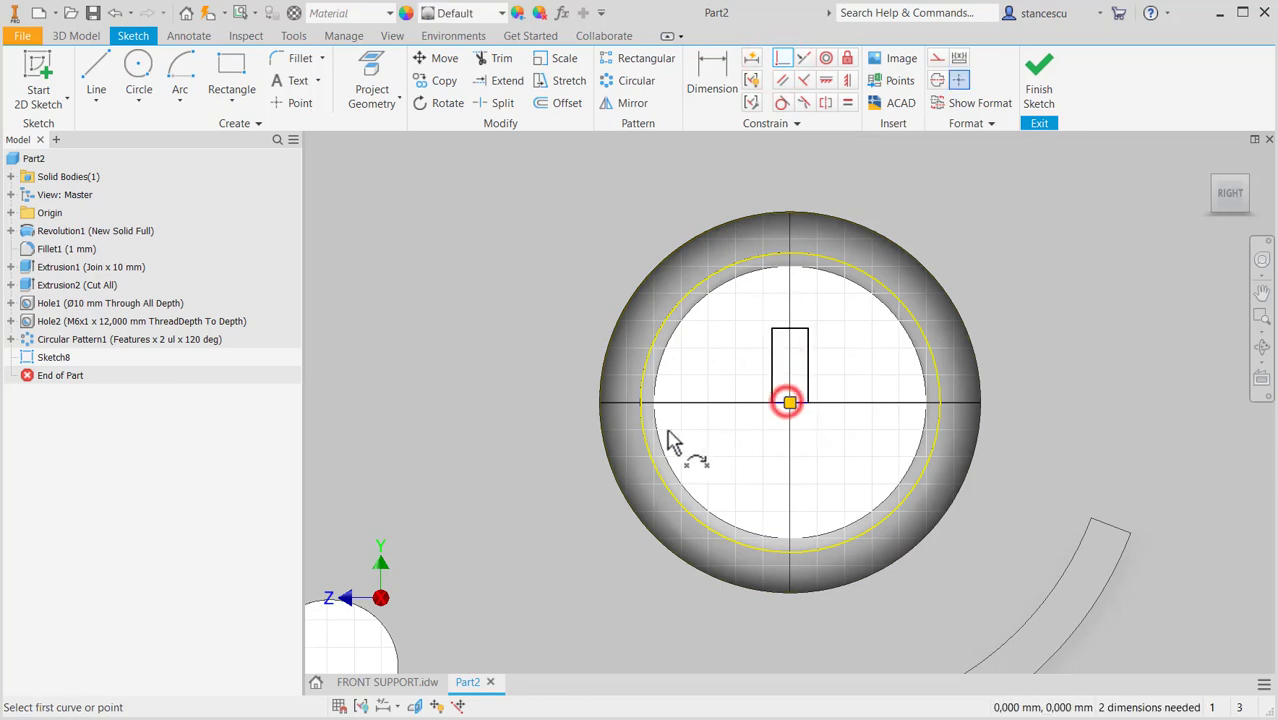
- Dimension the keyway rectangle's height from the bore centre to its upper edge as 12.3 mm
click(705, 68)
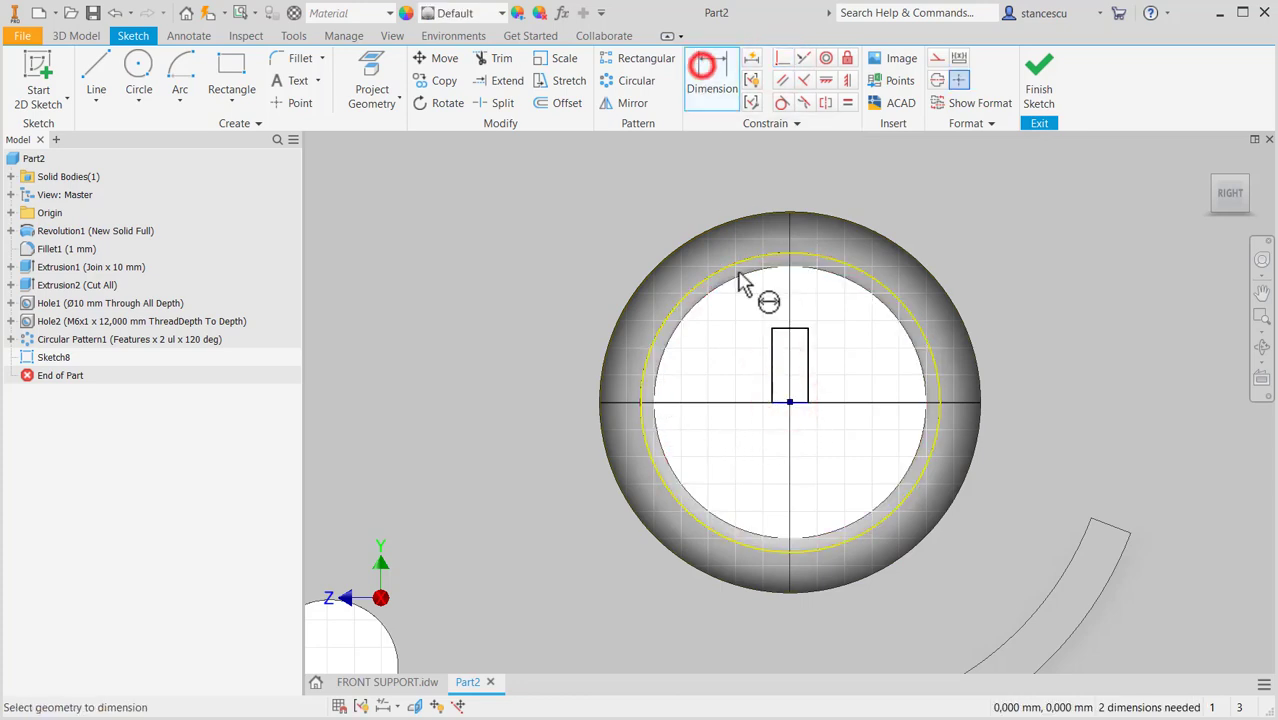
click(788, 330)
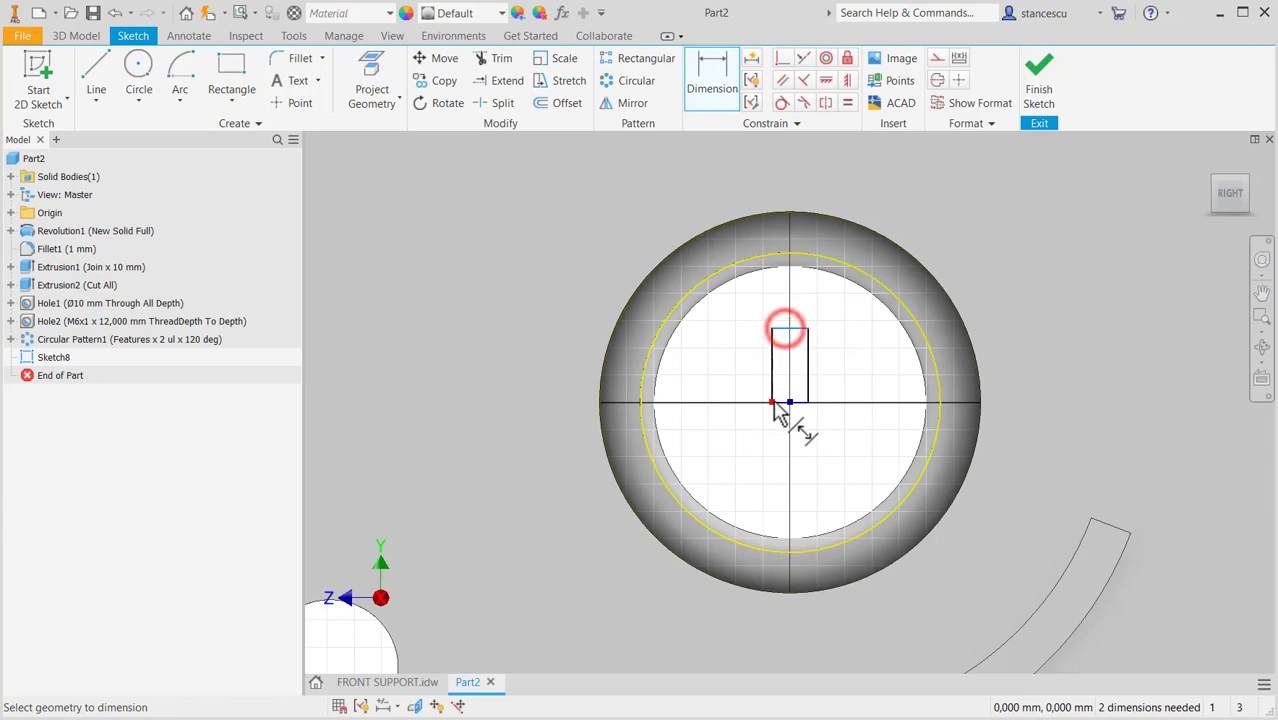
click(789, 401)
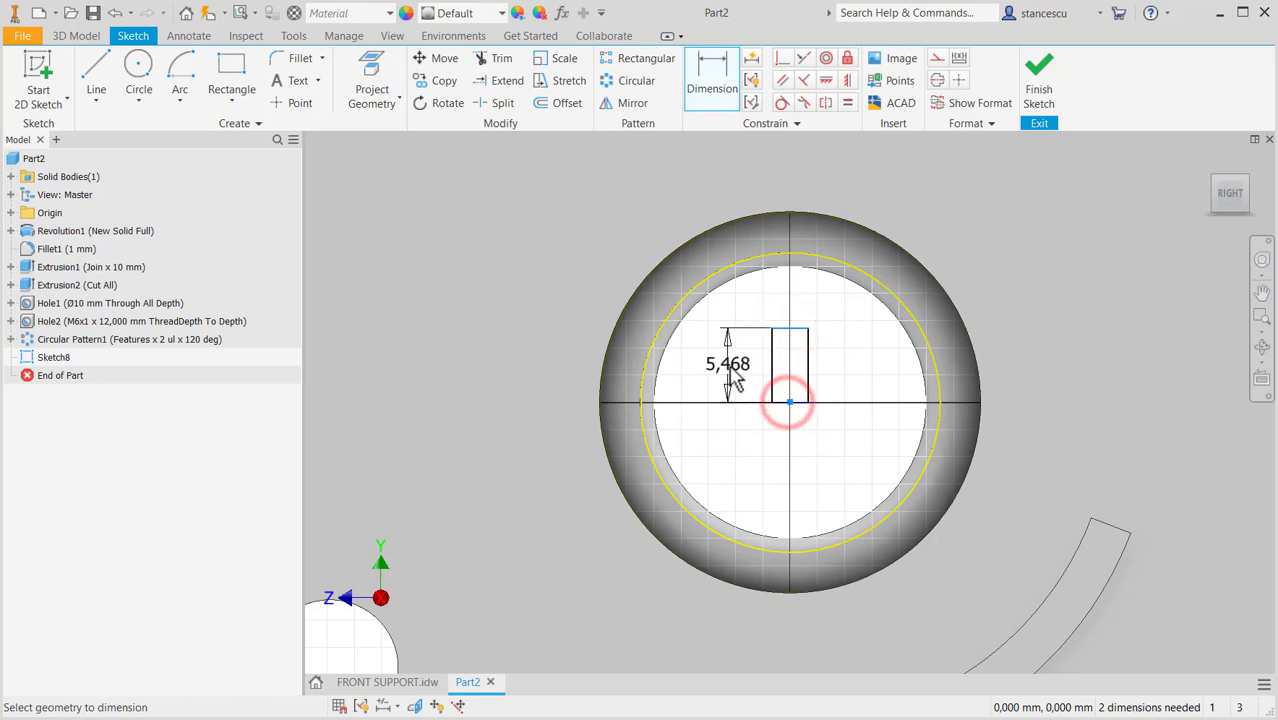
click(726, 366)
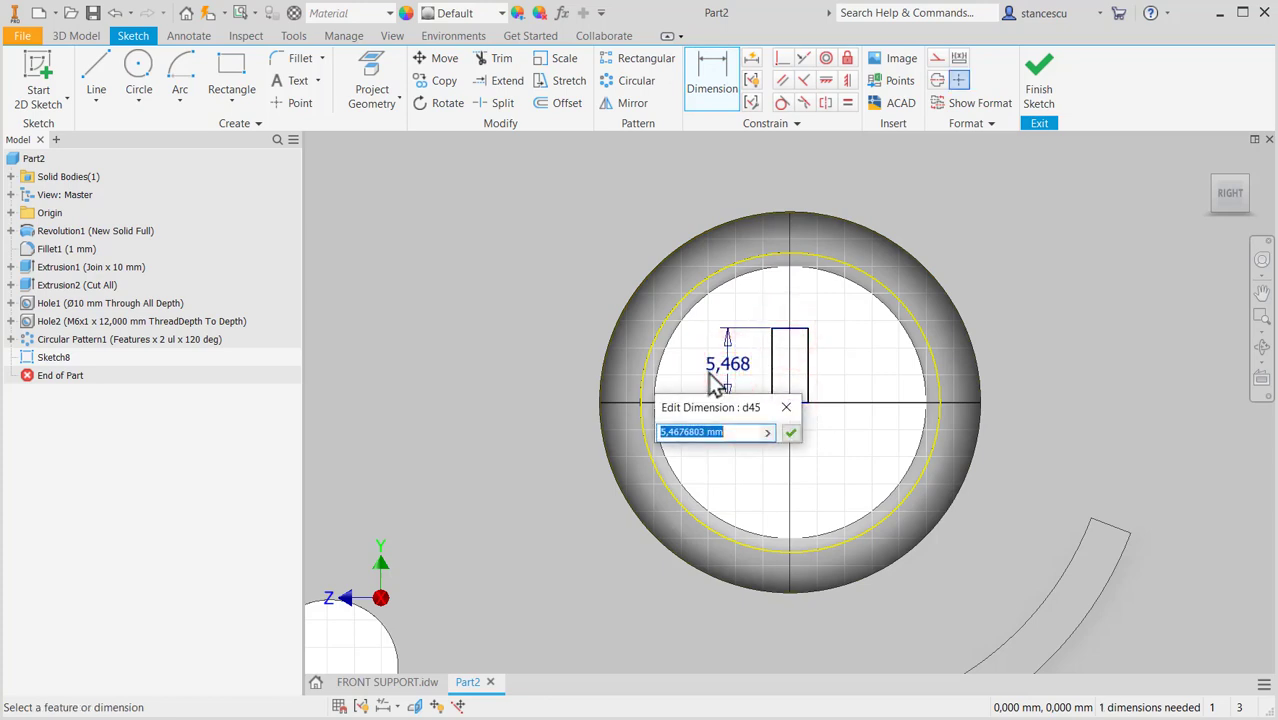
text(12.3)
key(Return)
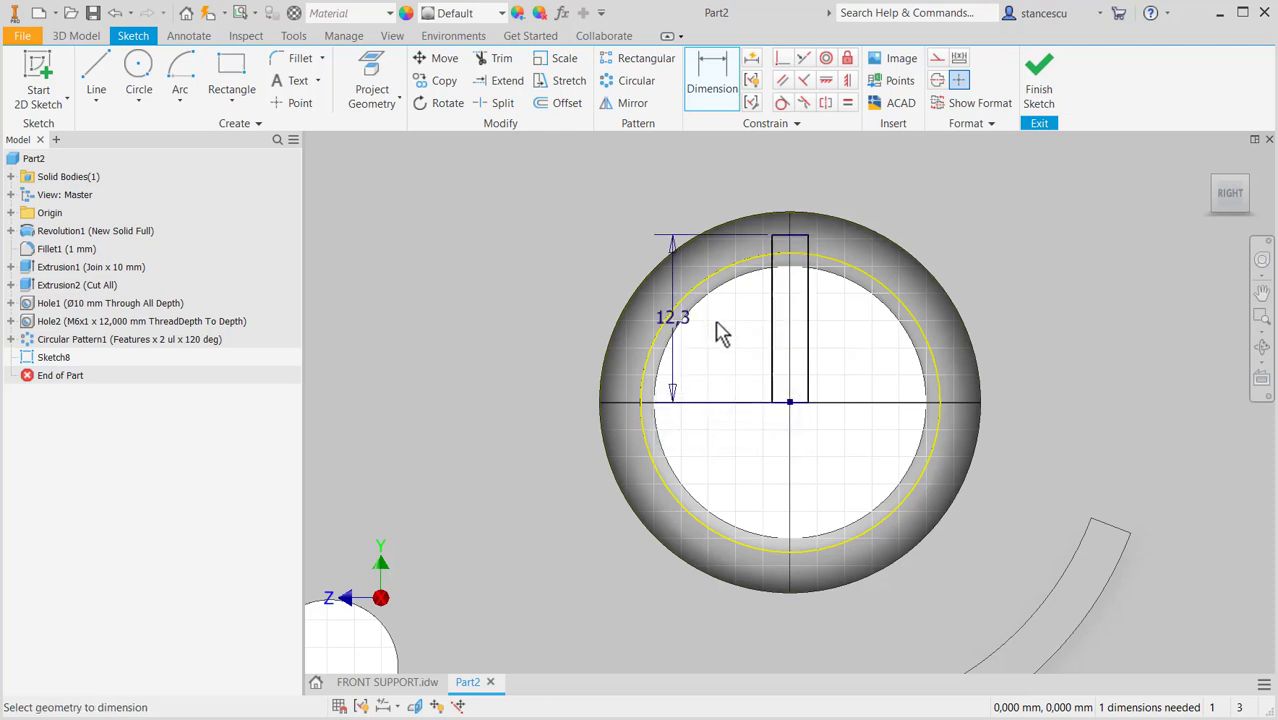
- Dimension the keyway rectangle's width between its two vertical edges as 6 mm
click(773, 330)
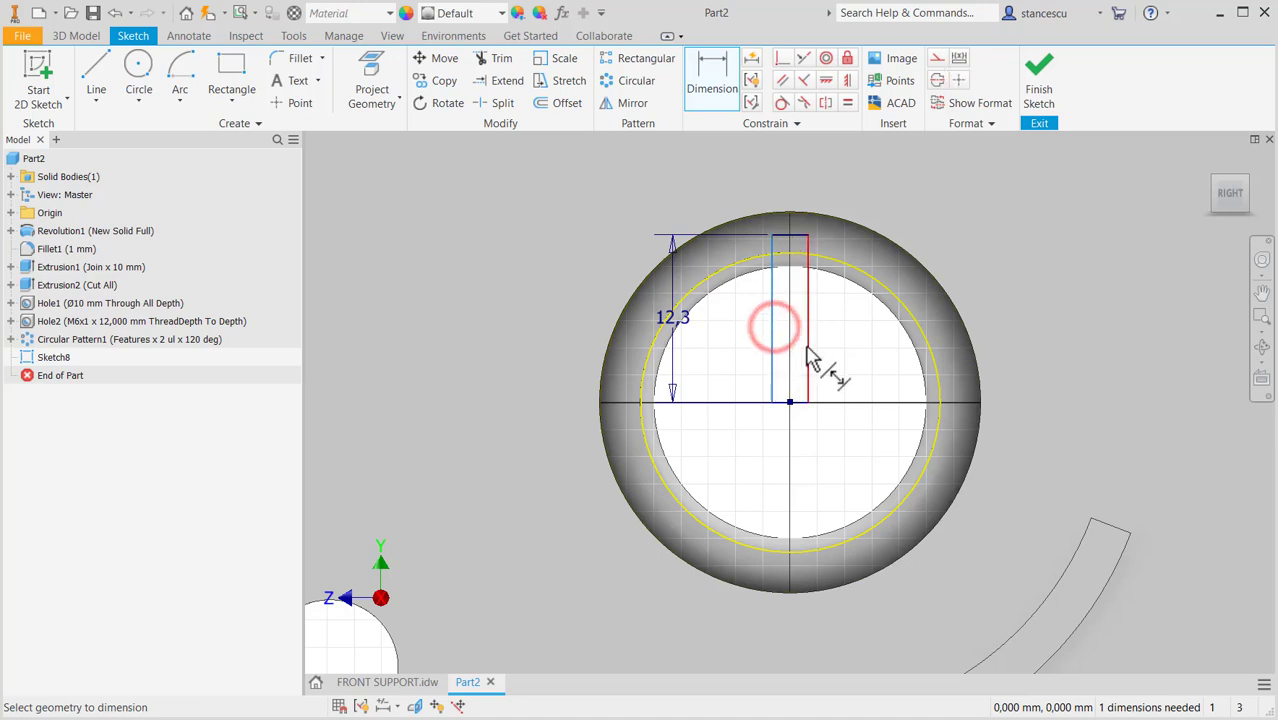
click(808, 348)
click(858, 356)
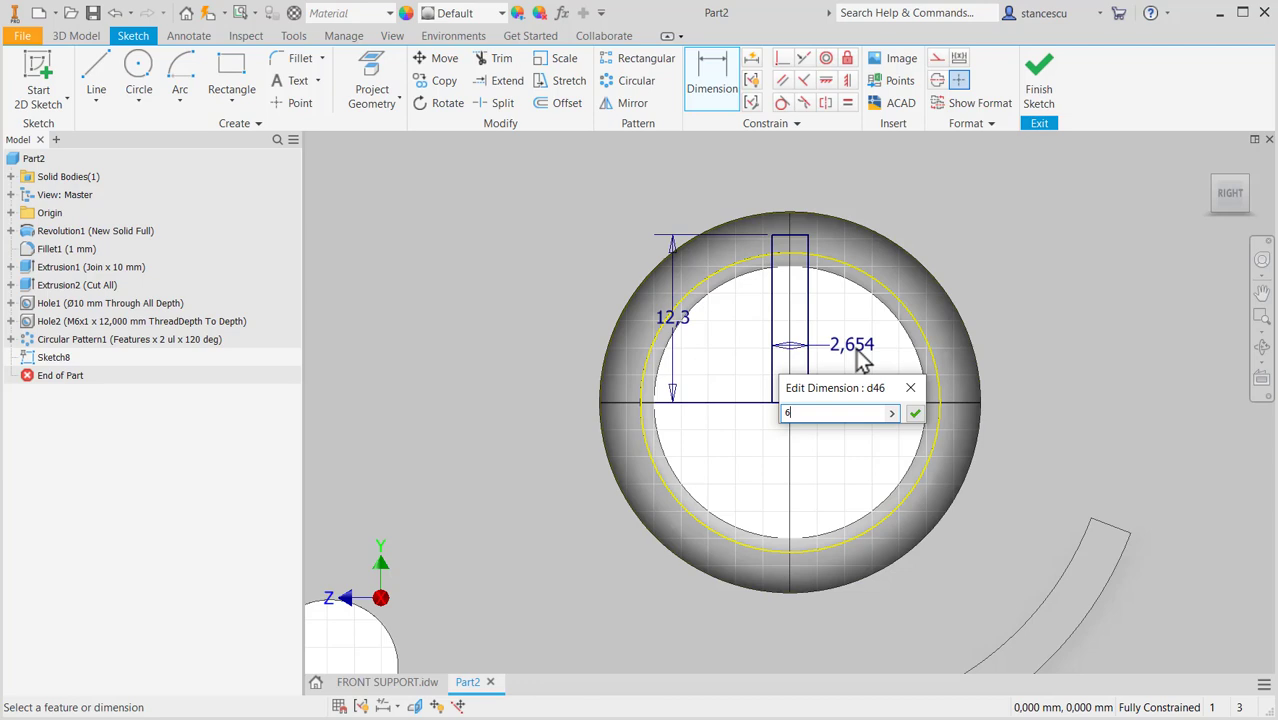
key(Return)
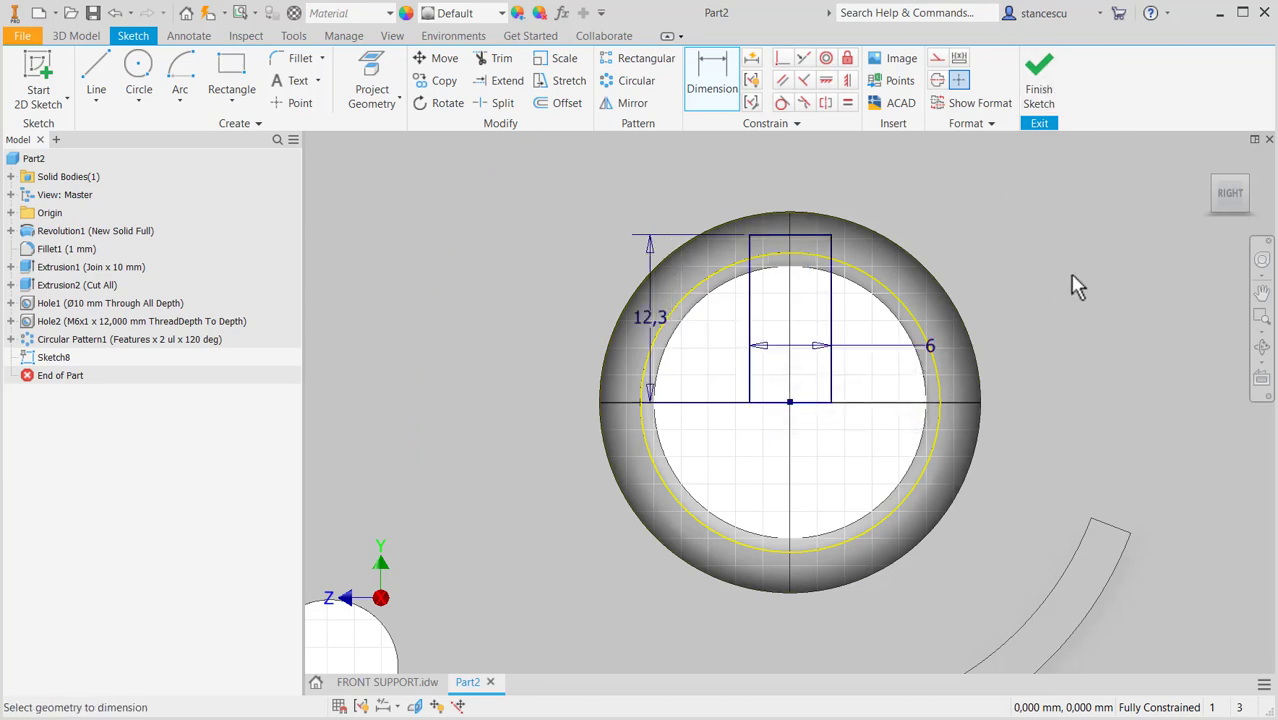
- Extrude the keyway rectangle as a cut through all of the part, using both of its profile regions
key(e)
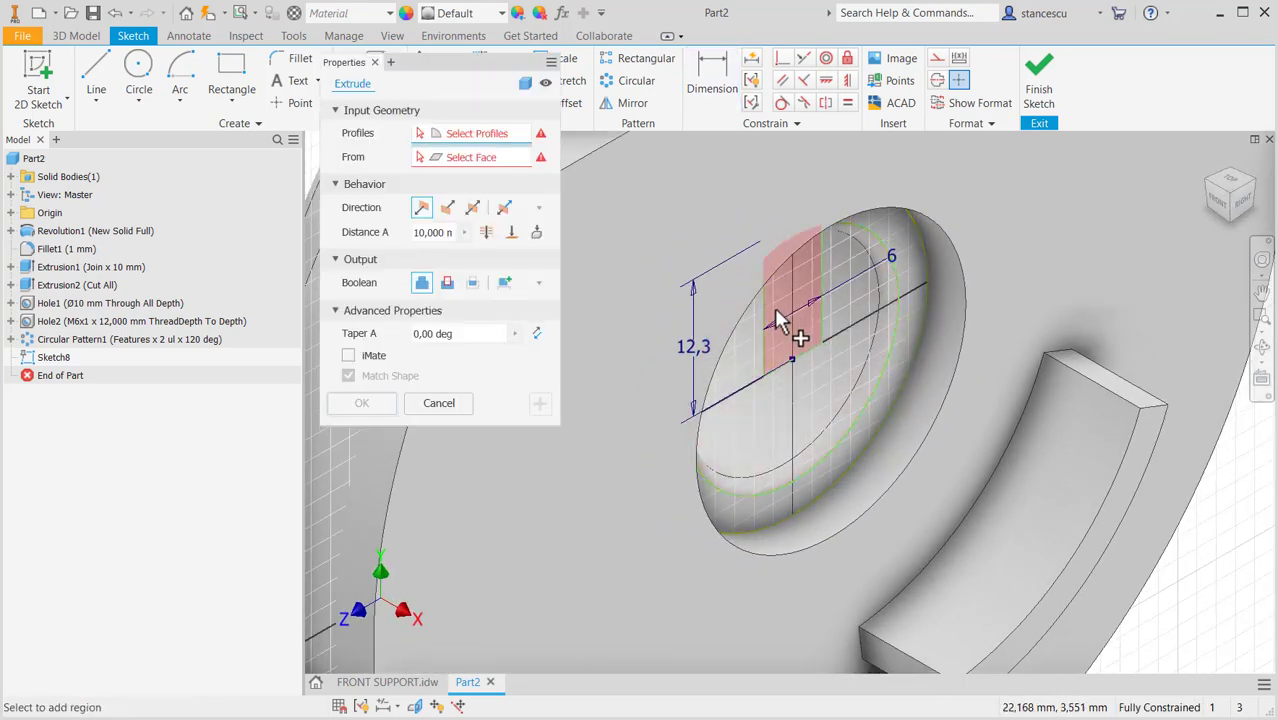
shift+middle_drag(783, 319, 770, 285)
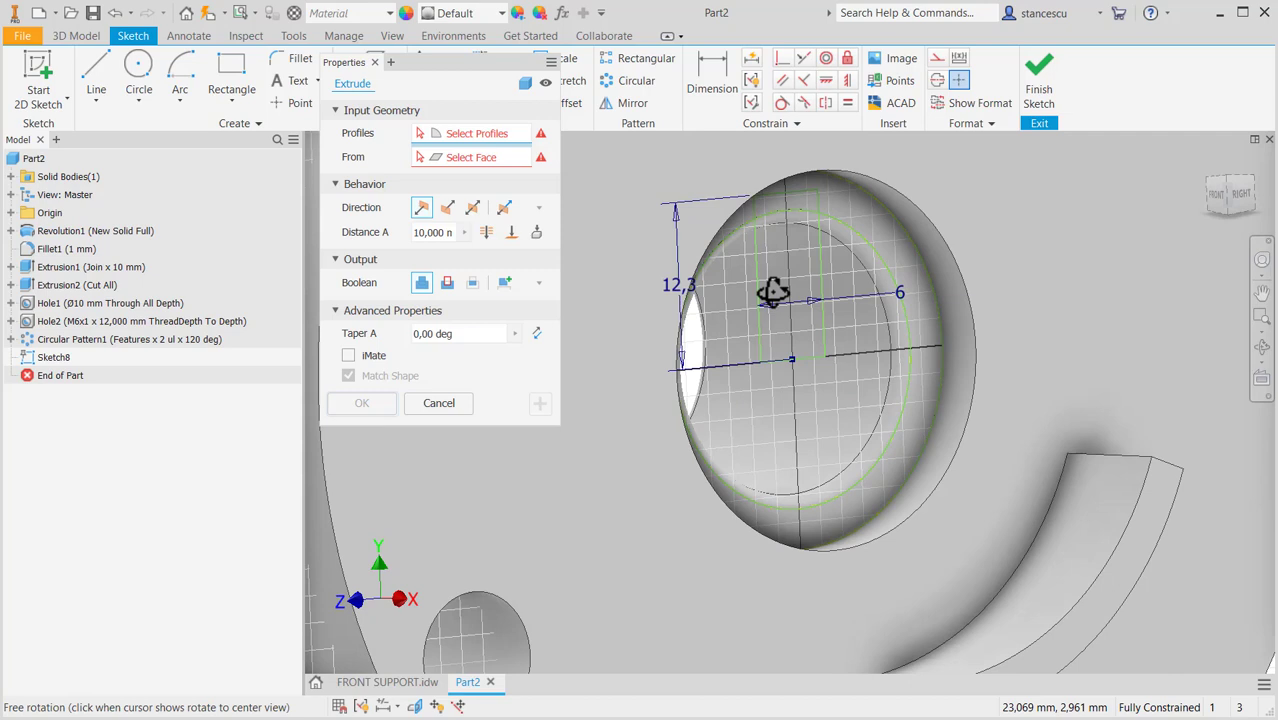
click(802, 353)
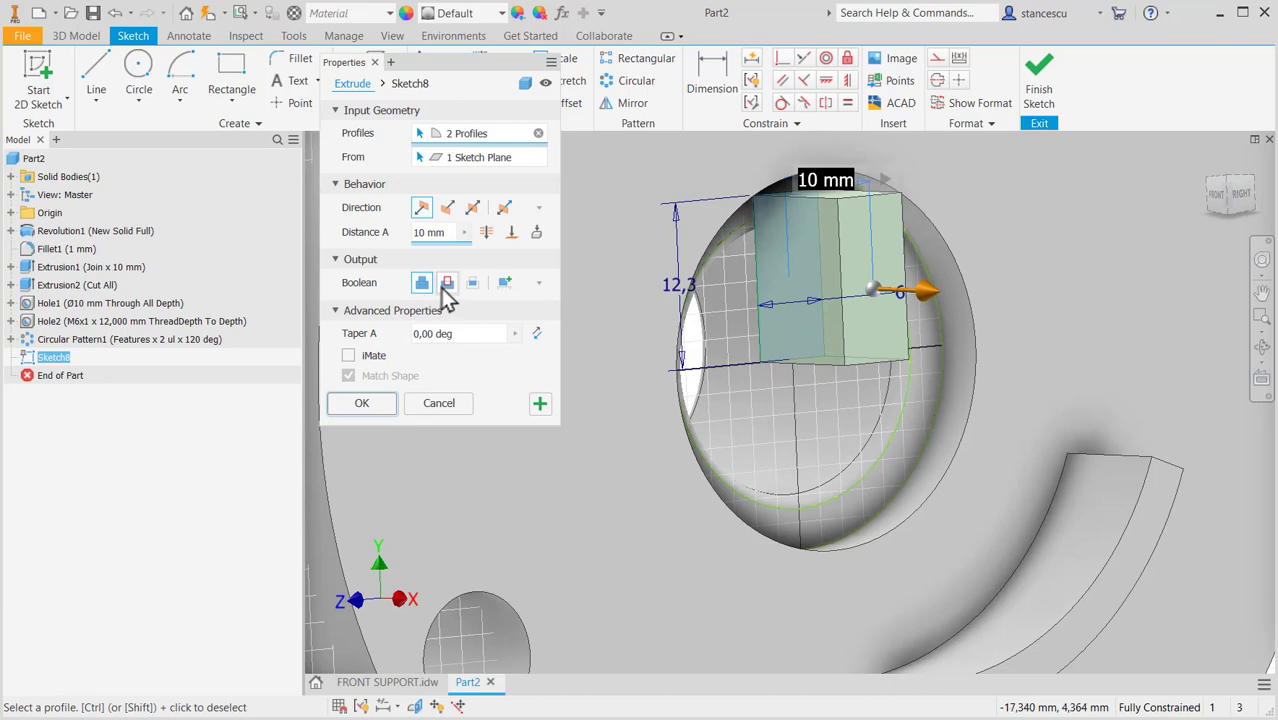
click(446, 282)
click(486, 232)
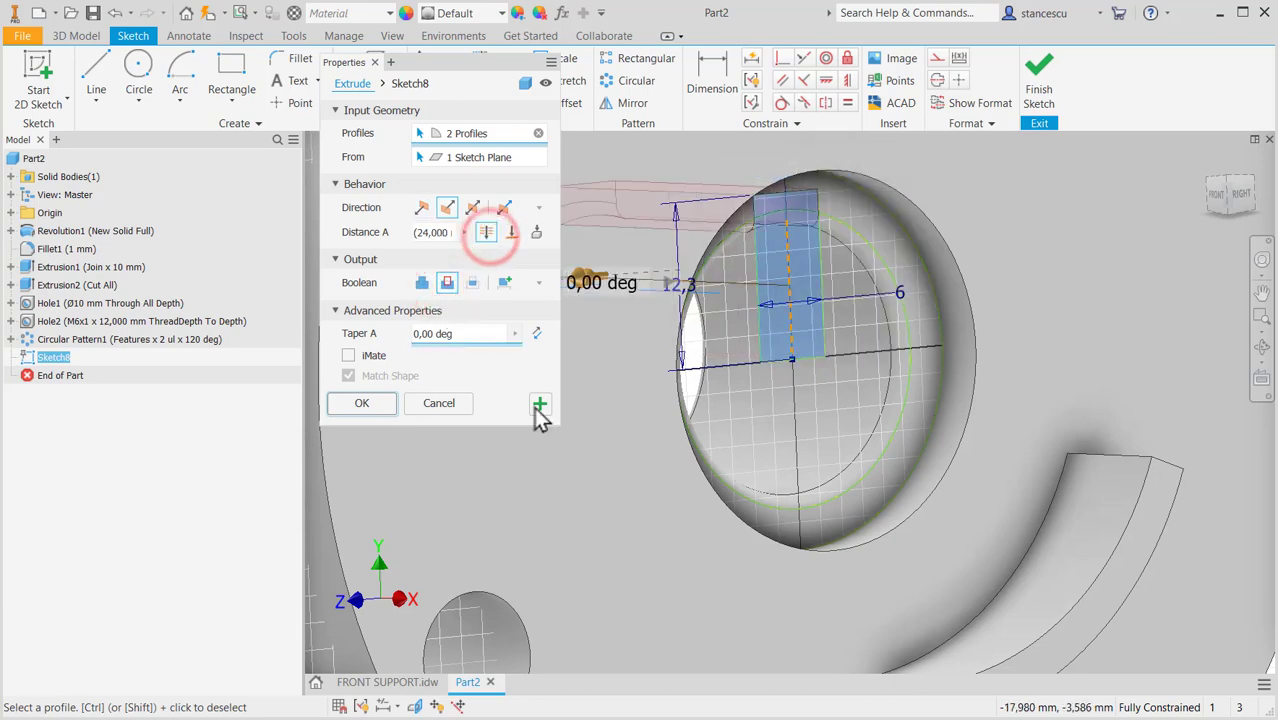
shift+middle_drag(848, 500, 750, 453)
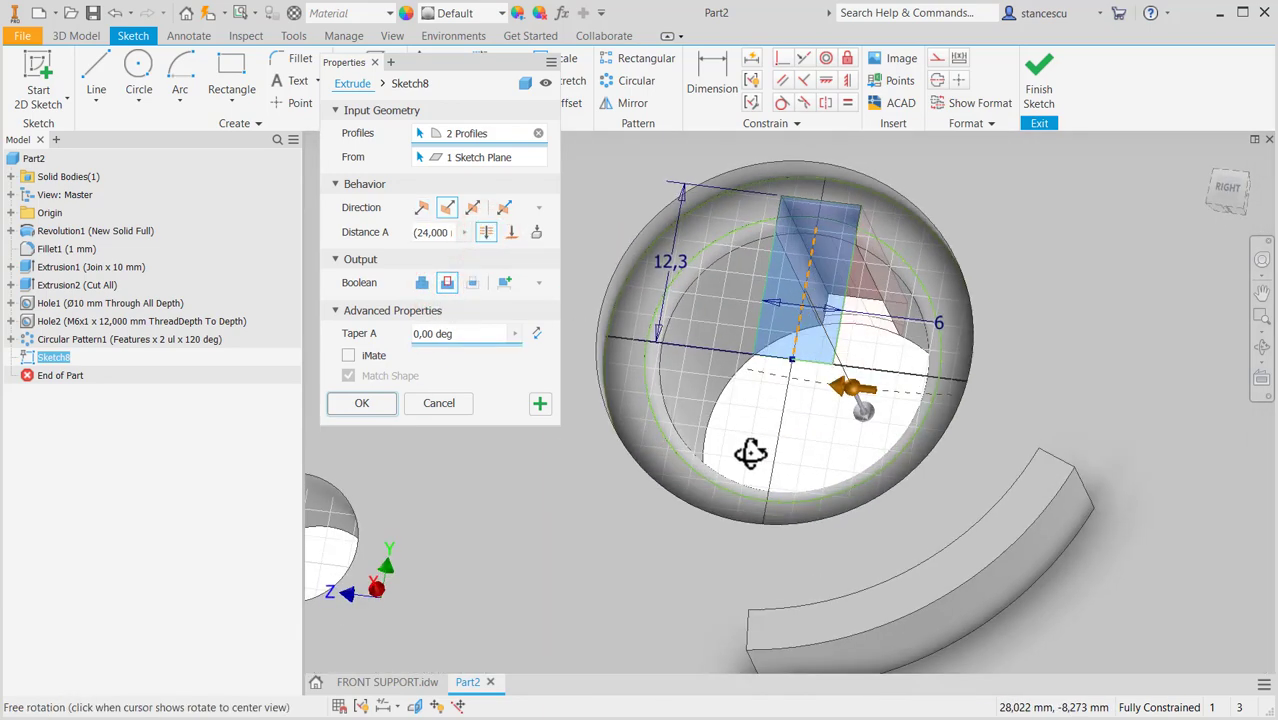
click(382, 403)
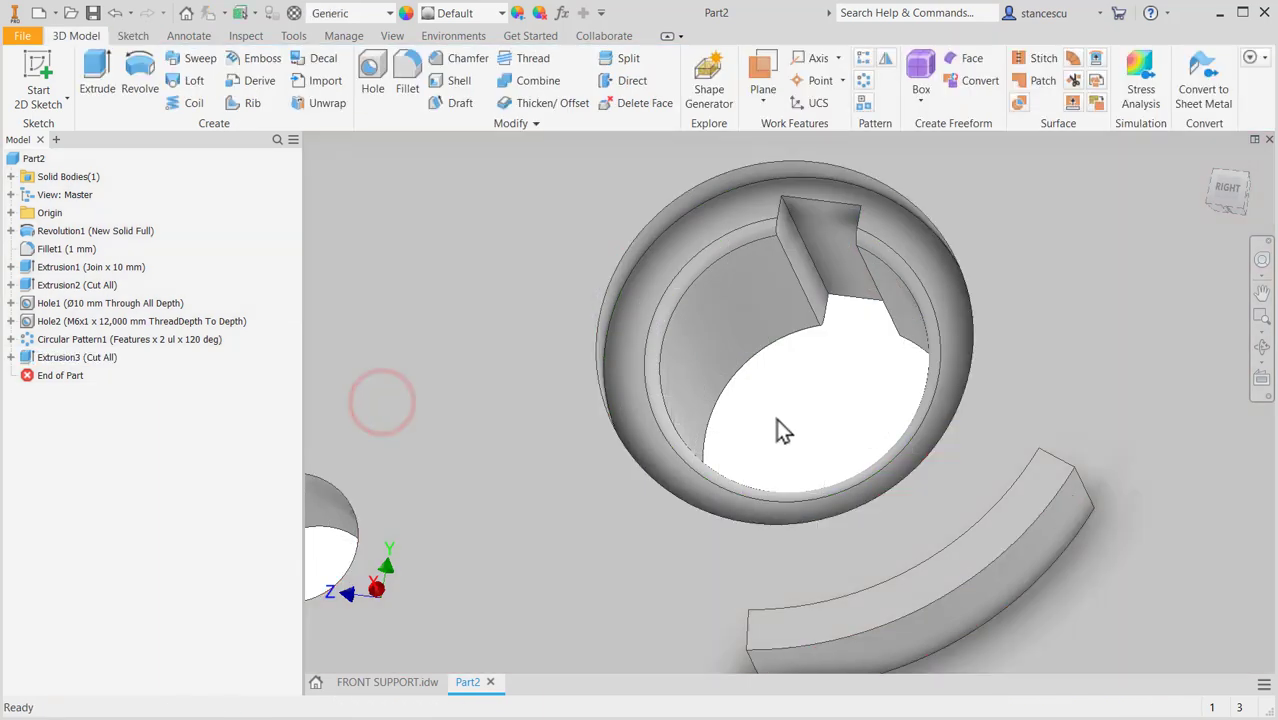
key(F6)
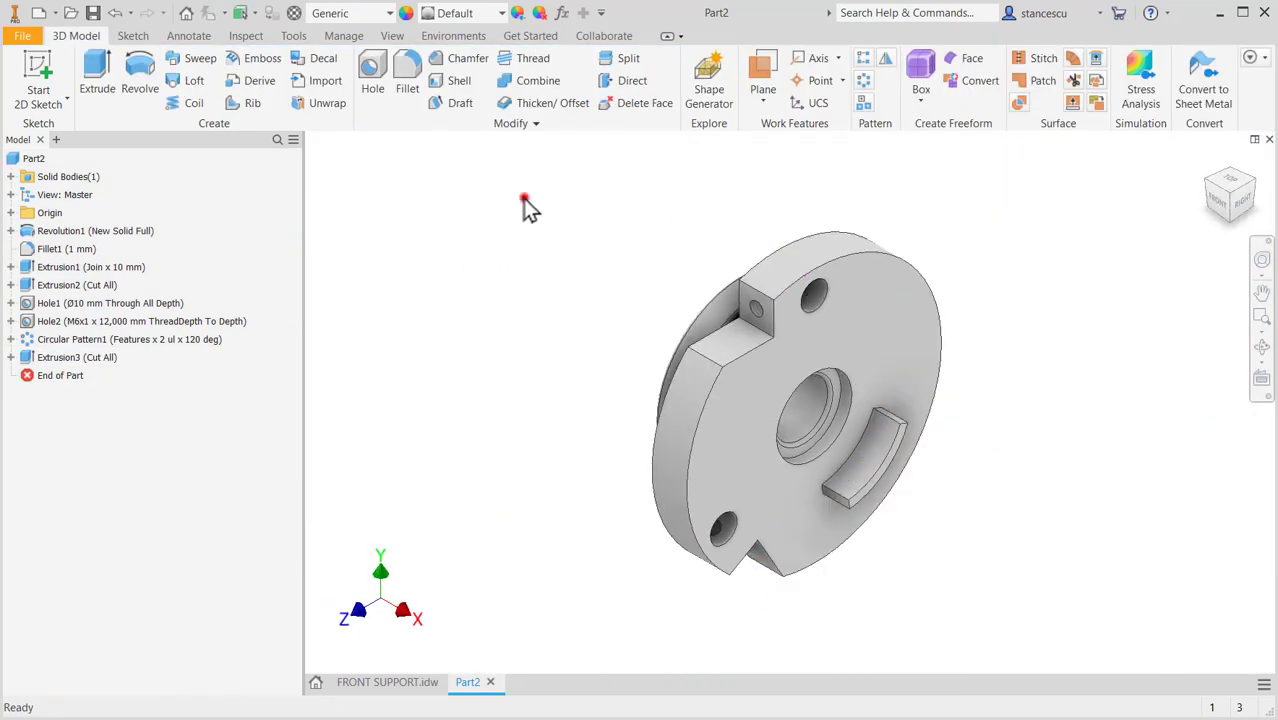
- Assign the material Steel, Cast to the part
click(356, 12)
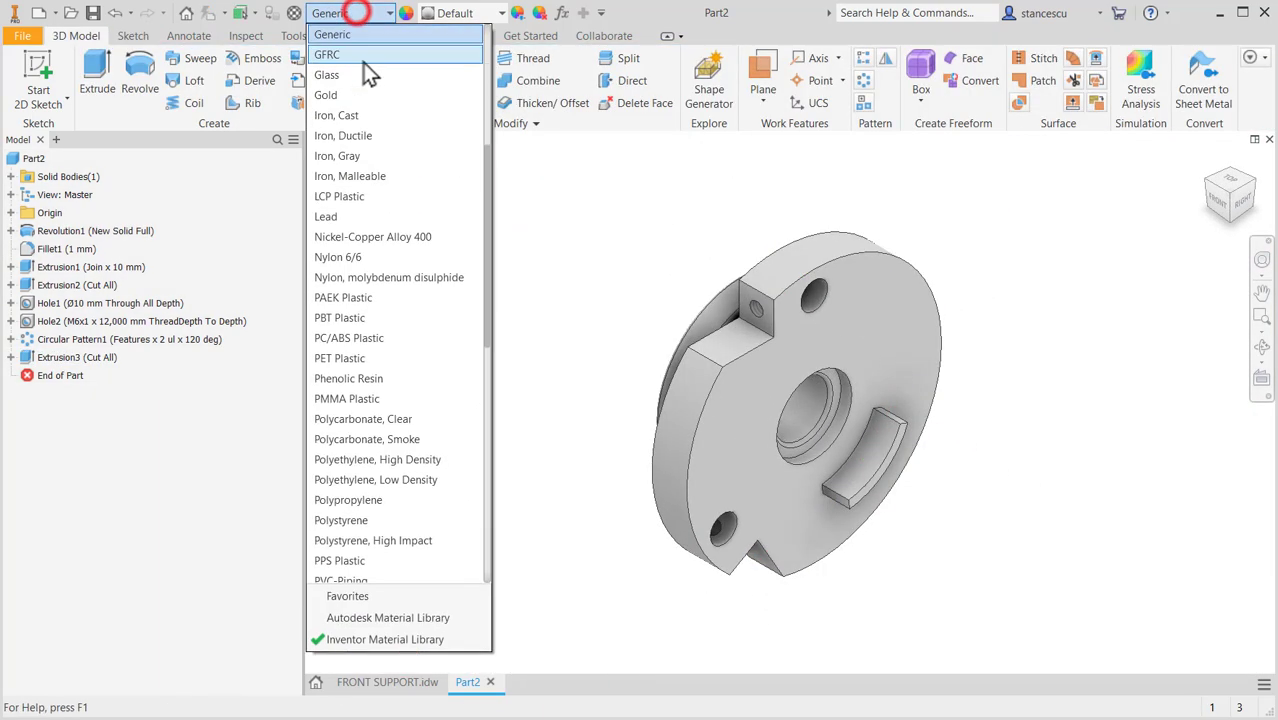
scroll(366, 345, down, 7)
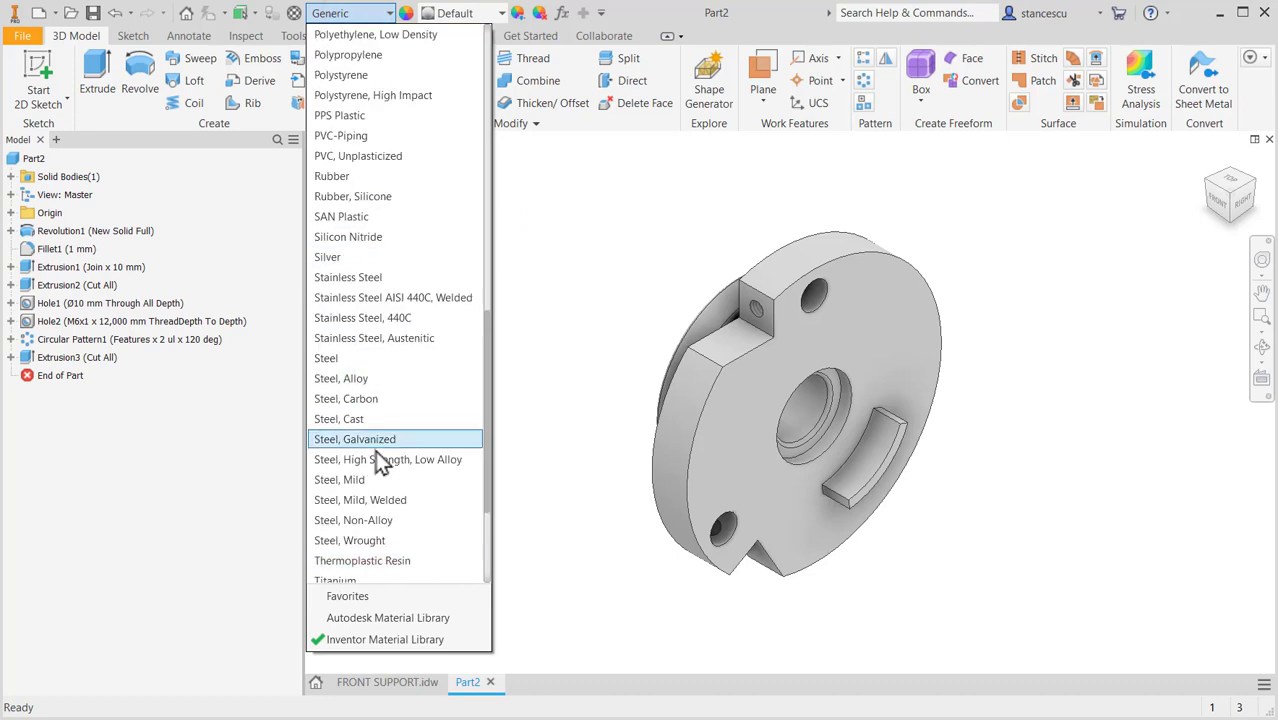
click(360, 419)
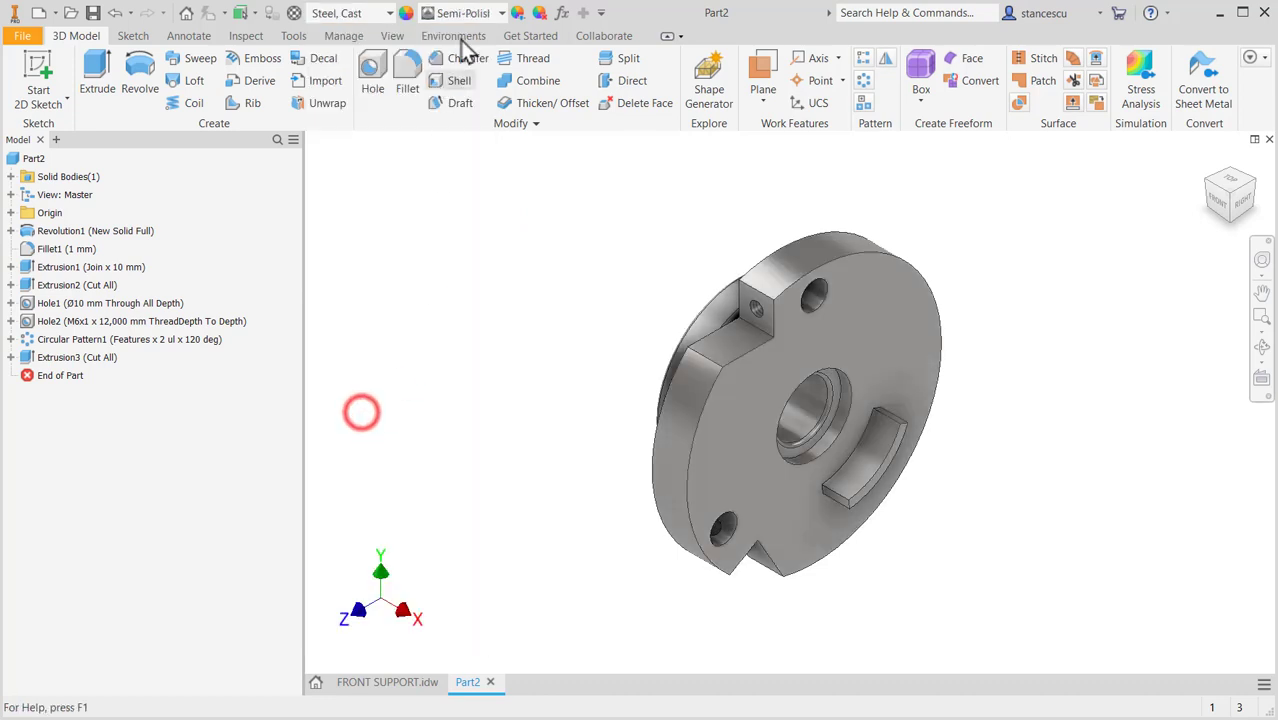
- Set the part's appearance to Steel - Cast and its material to Steel, Carbon
click(478, 16)
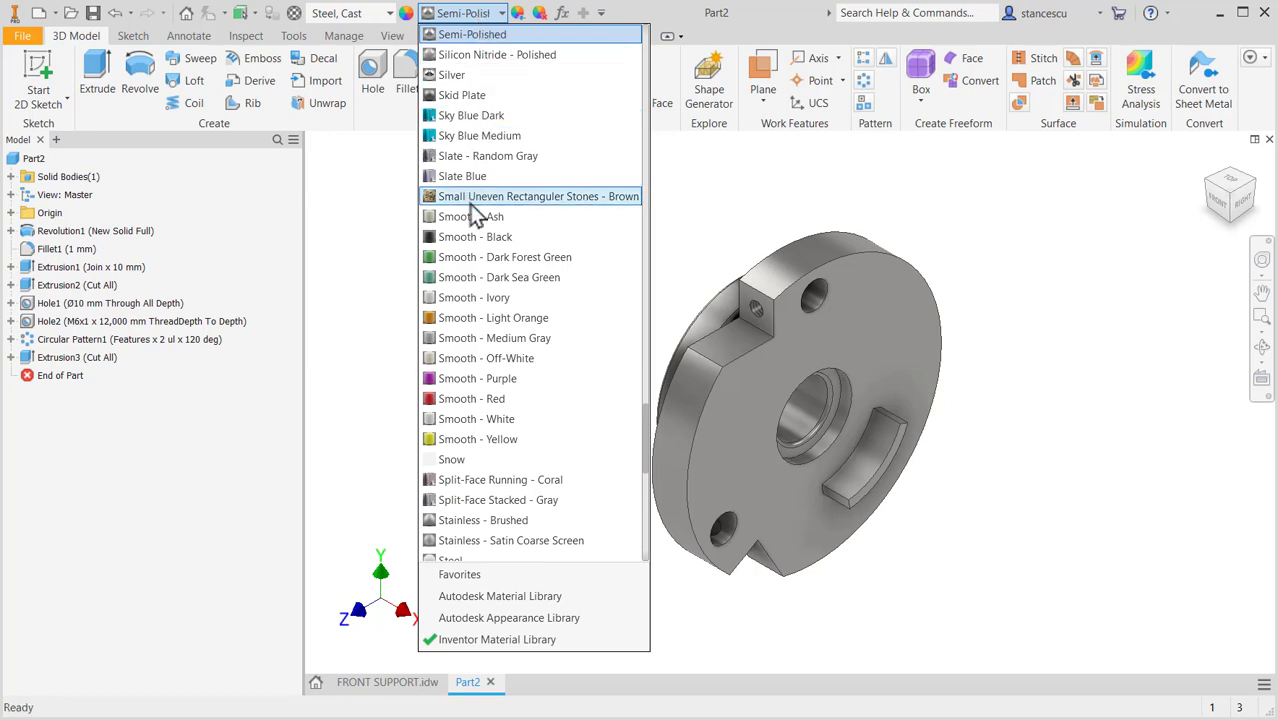
scroll(492, 400, down, 2)
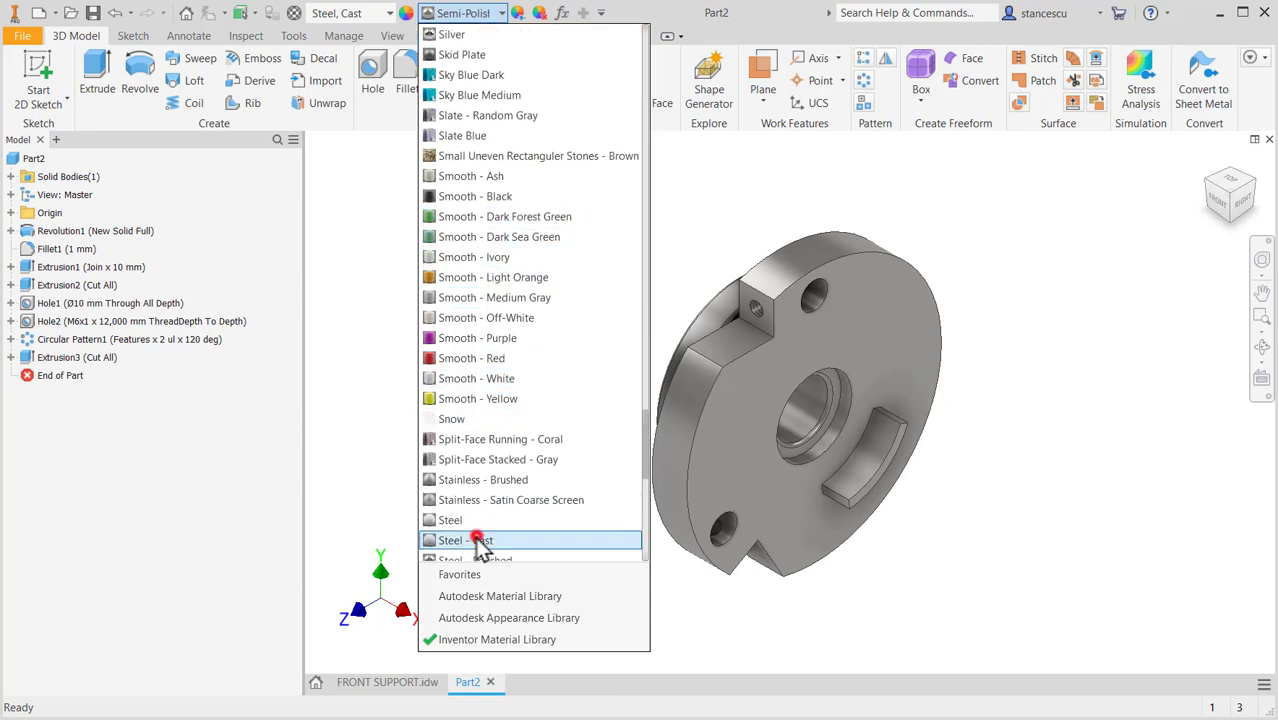
click(481, 540)
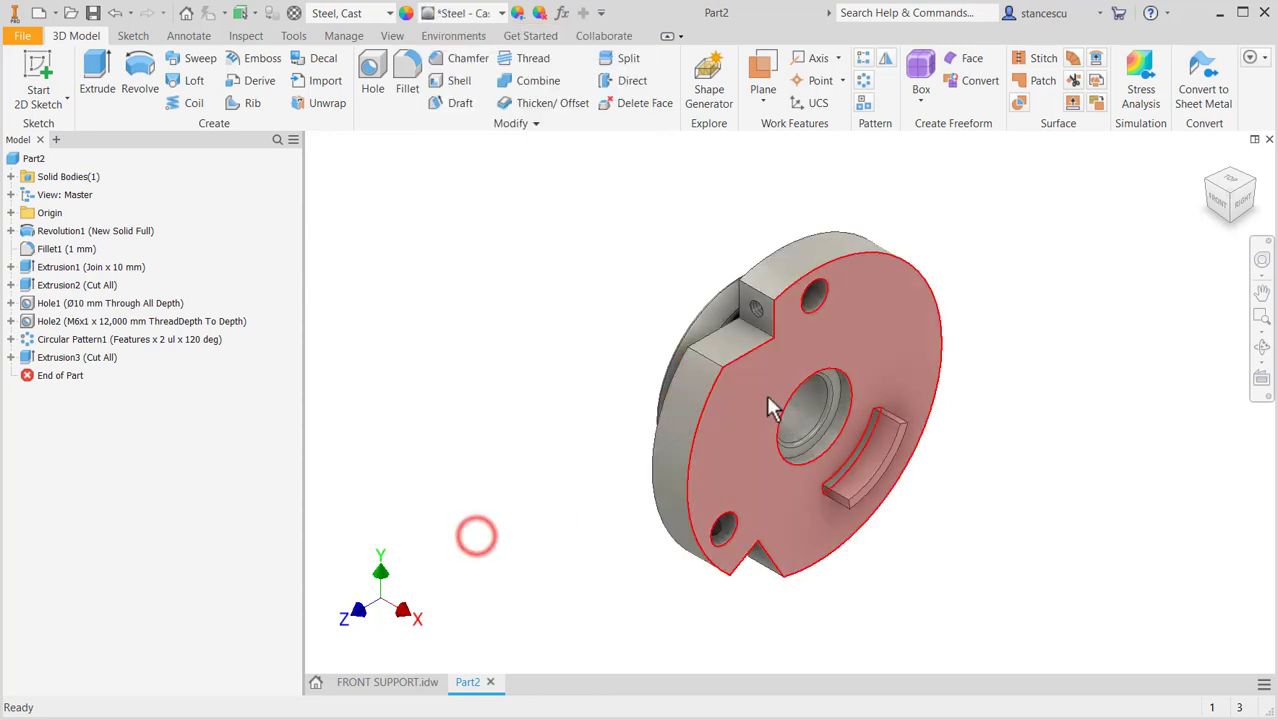
click(375, 14)
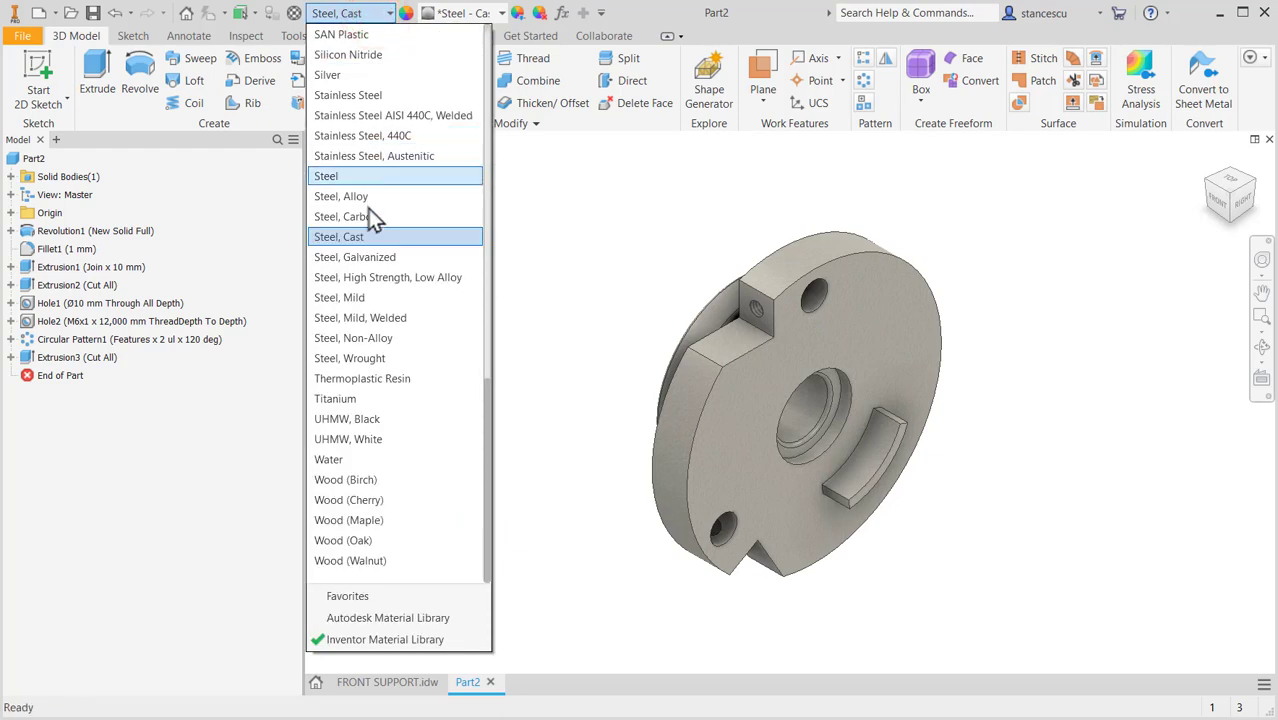
click(372, 217)
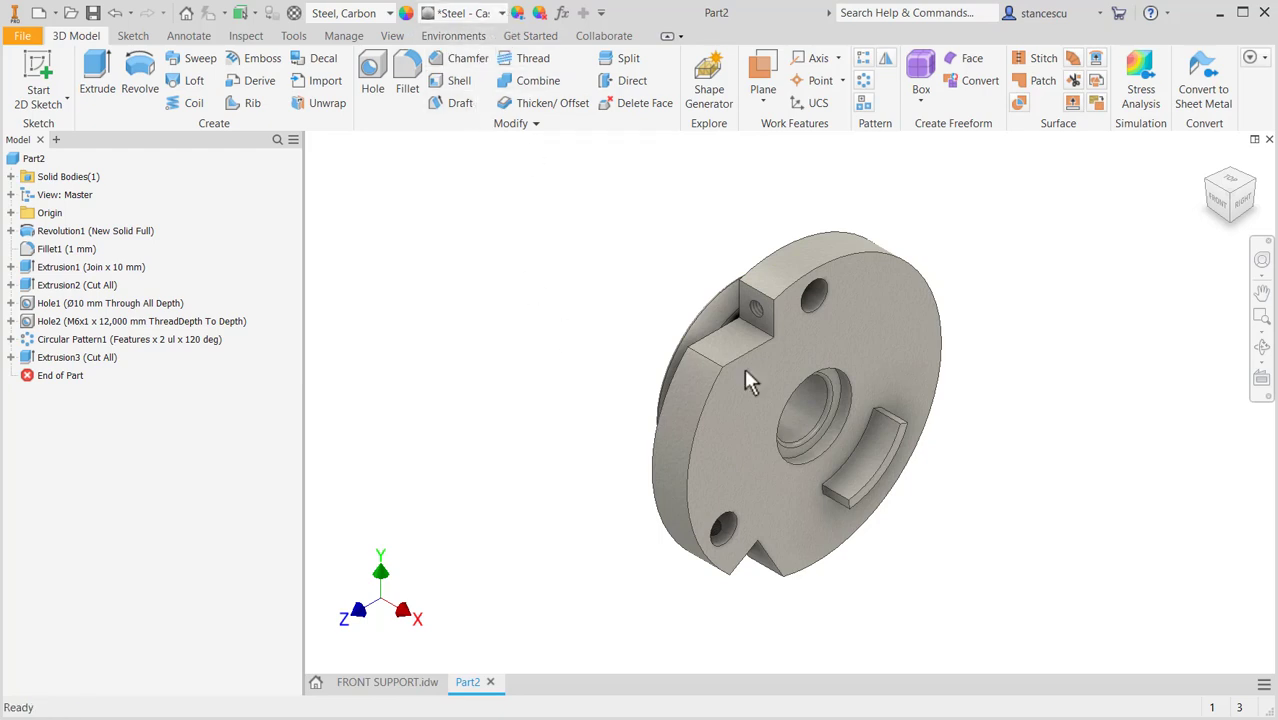
- Apply the Steel - Polished appearance to the bore, its recess, the 10 mm holes and the rear boss's flat and cylindrical faces
click(811, 406)
scroll(845, 418, down, 6)
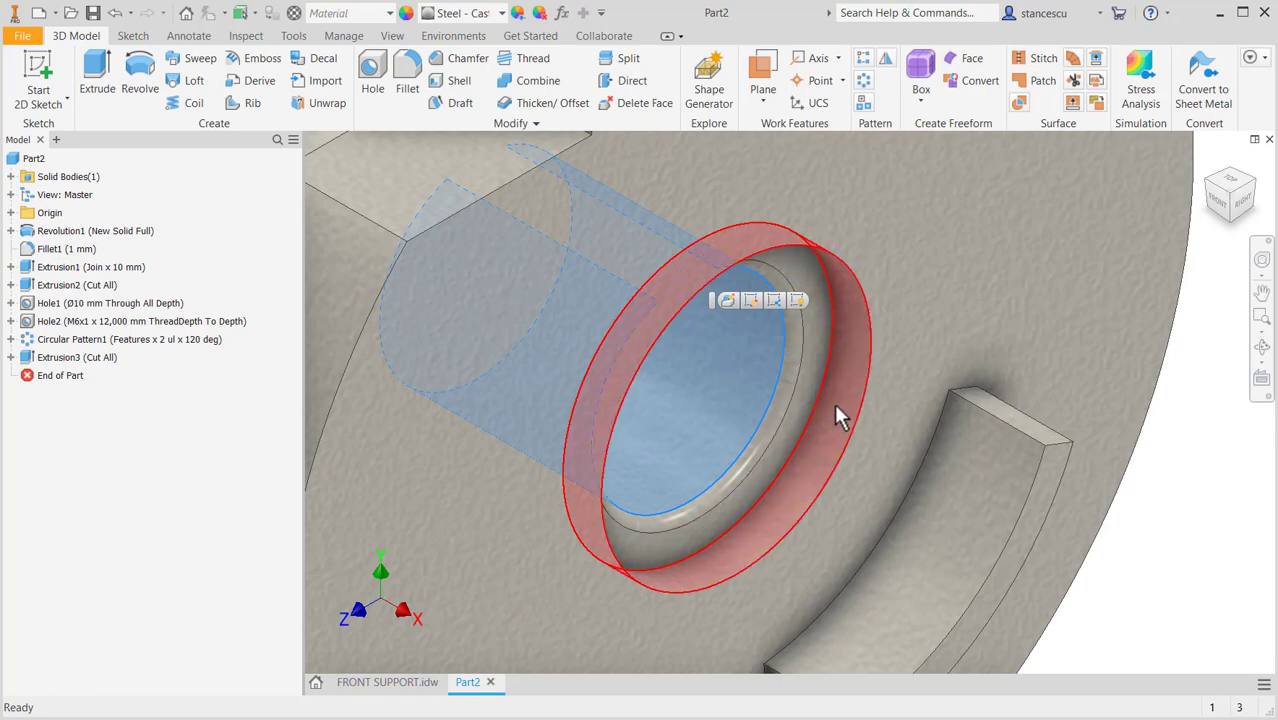
ctrl+click(834, 405)
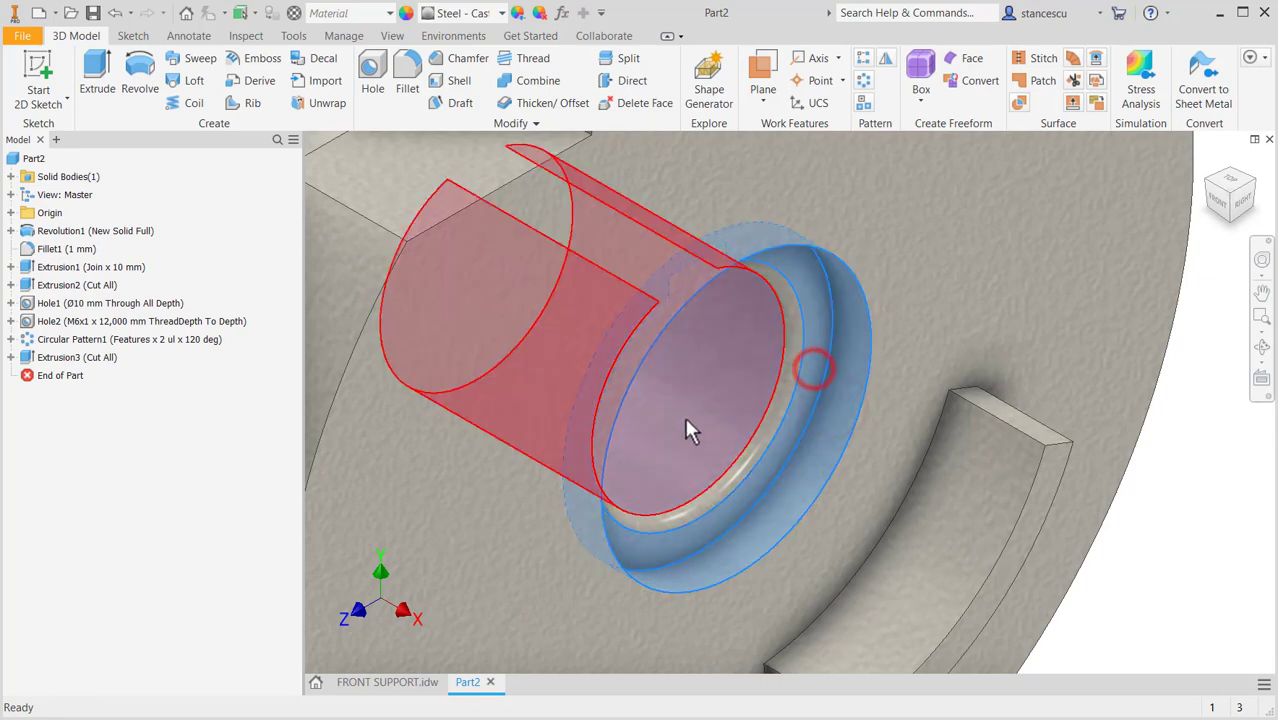
scroll(700, 420, up, 5)
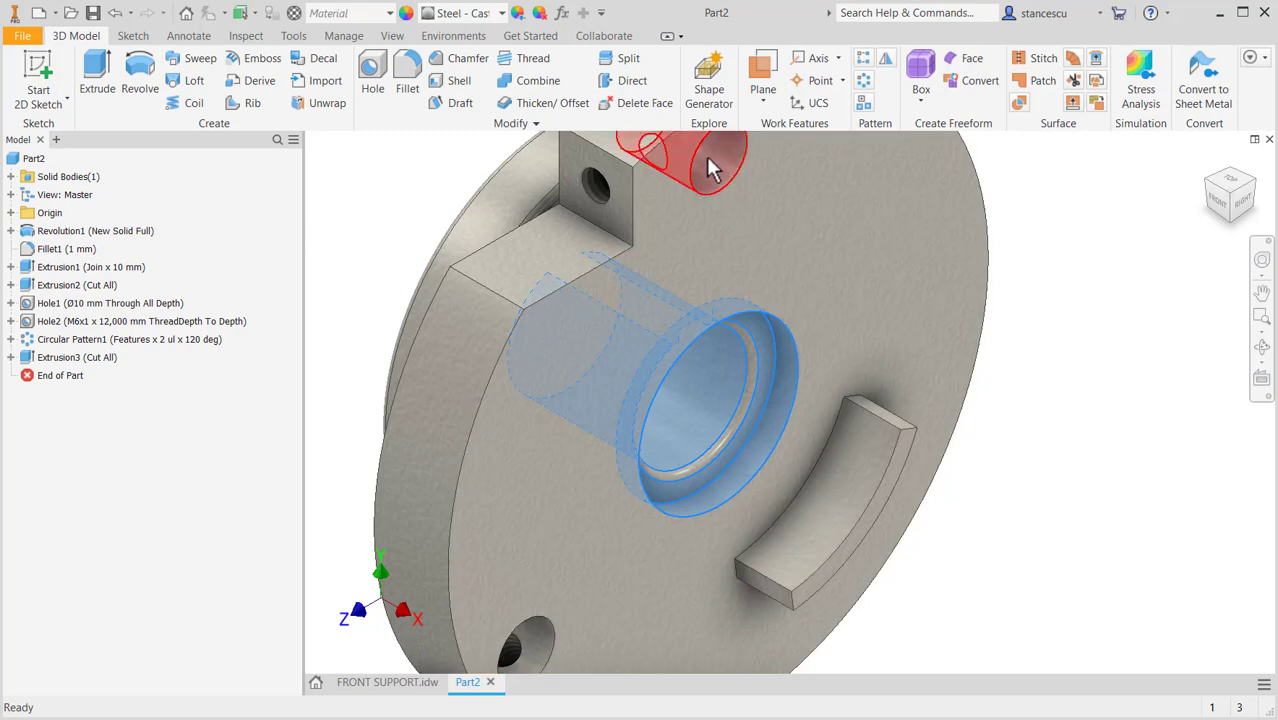
ctrl+click(712, 160)
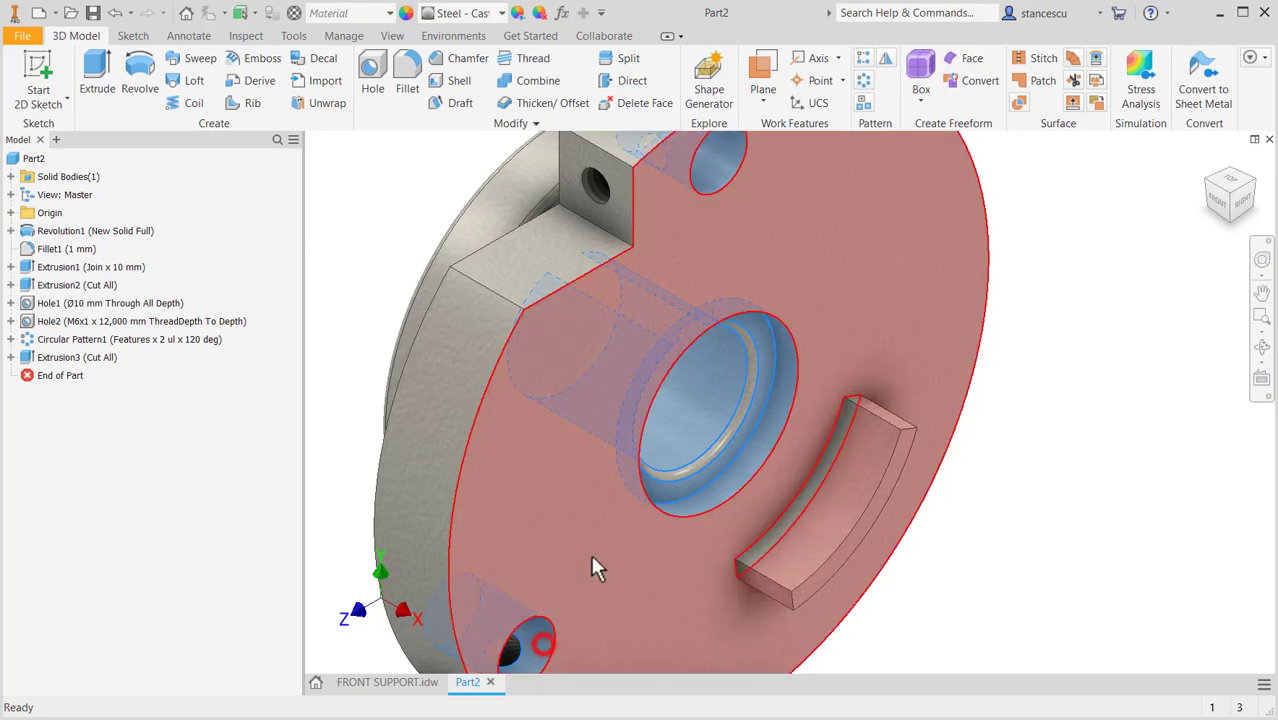
shift+middle_drag(591, 554, 476, 282)
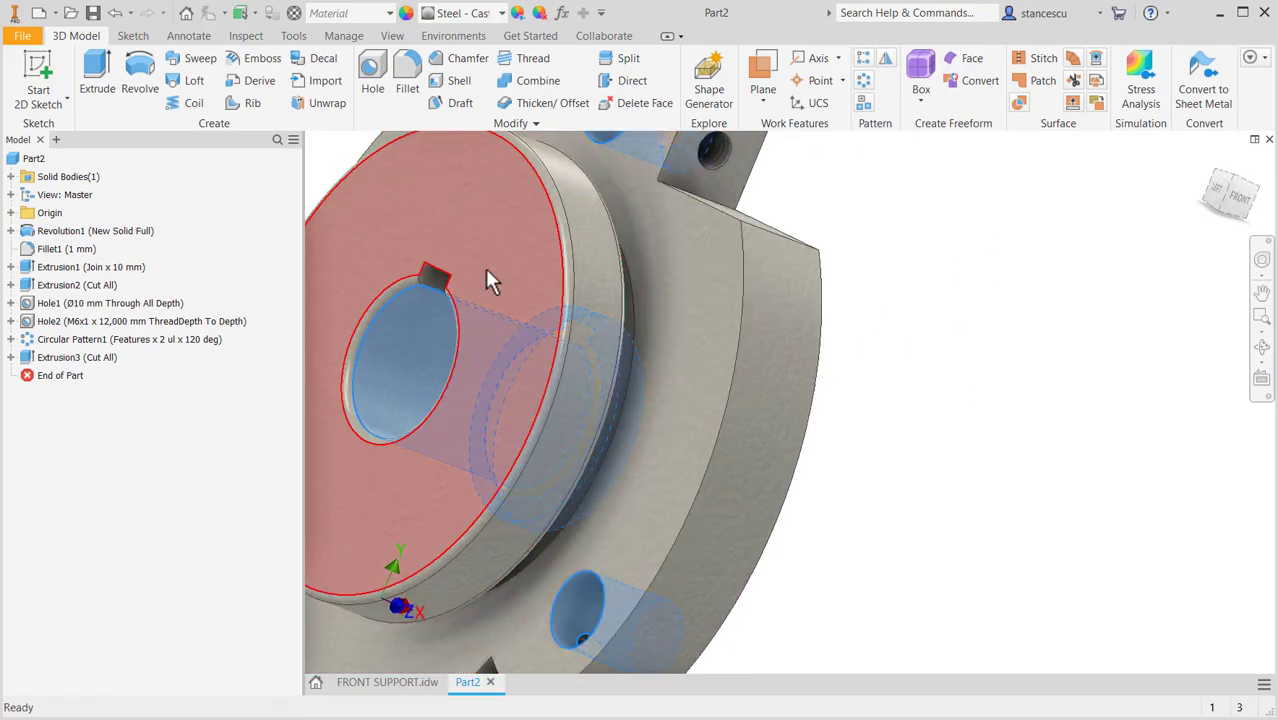
ctrl+click(485, 268)
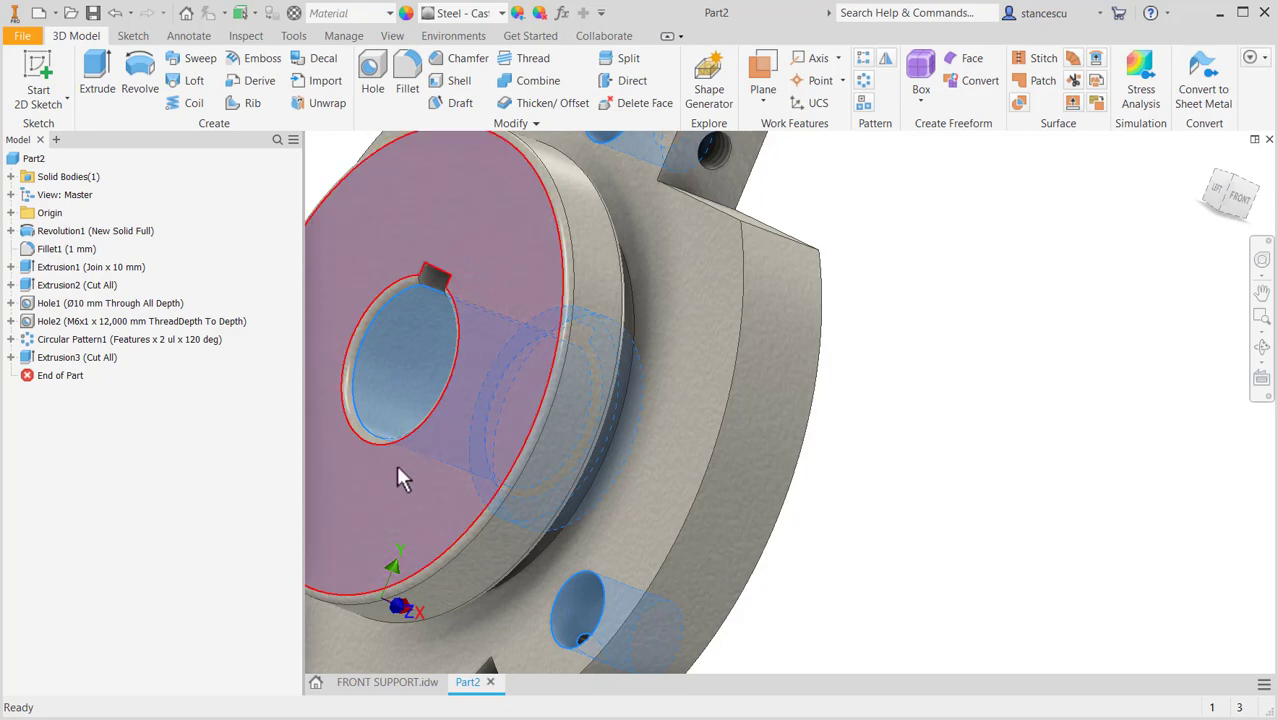
ctrl+click(562, 432)
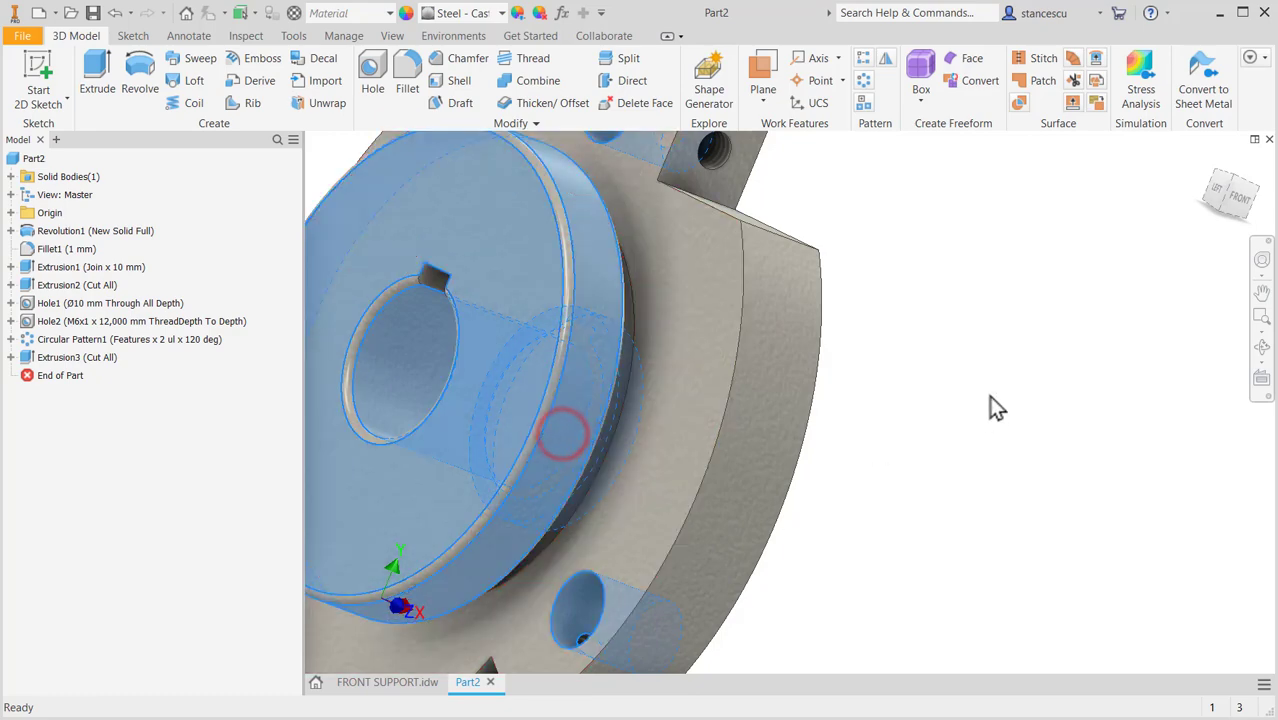
click(503, 14)
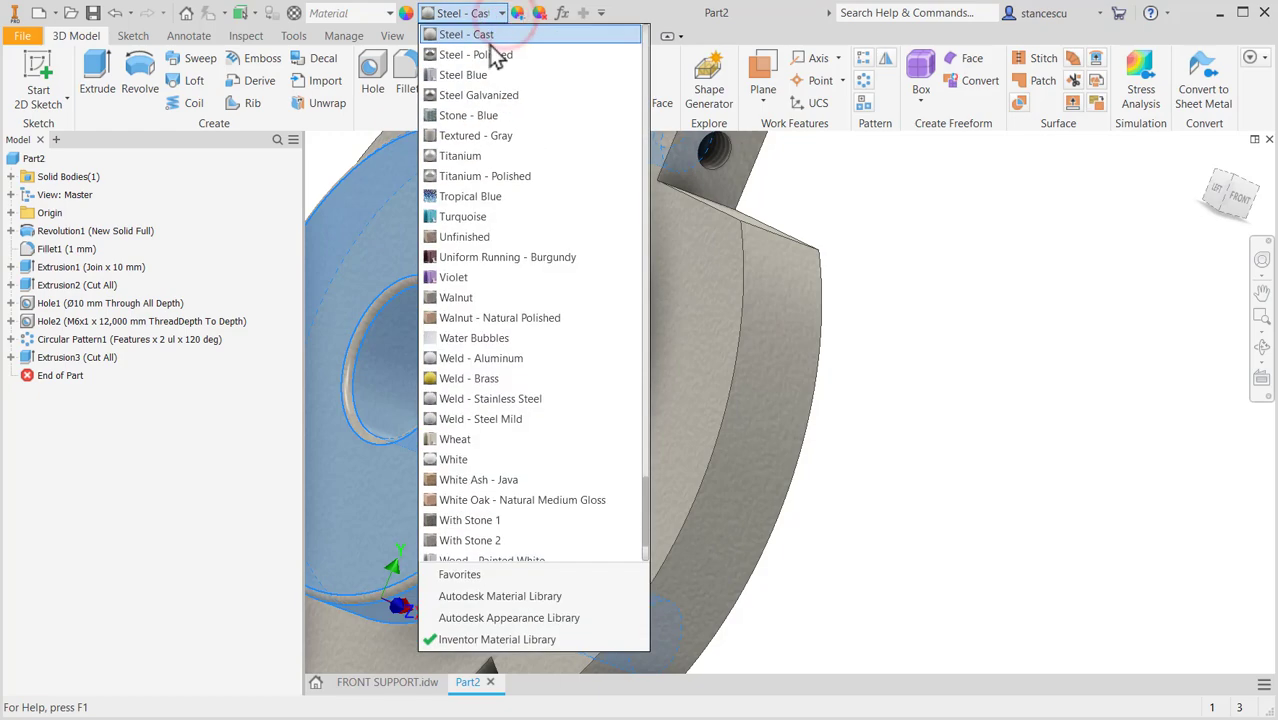
click(487, 52)
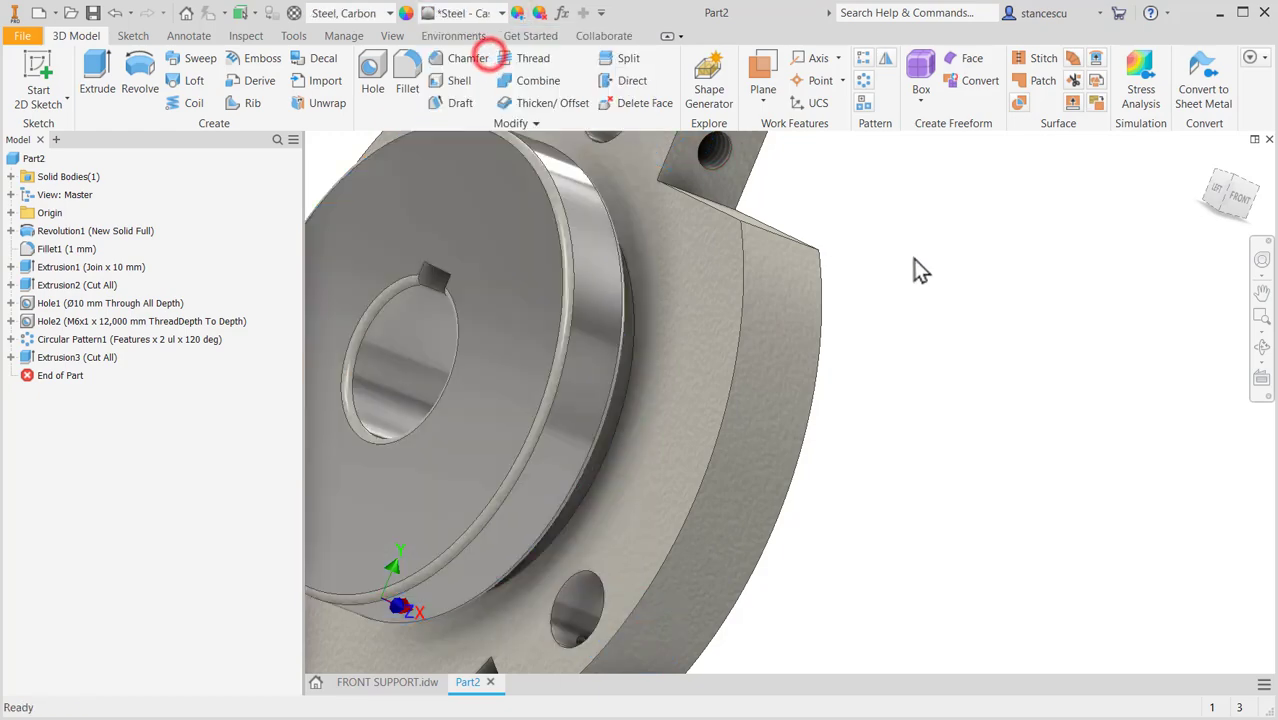
key(F6)
click(962, 333)
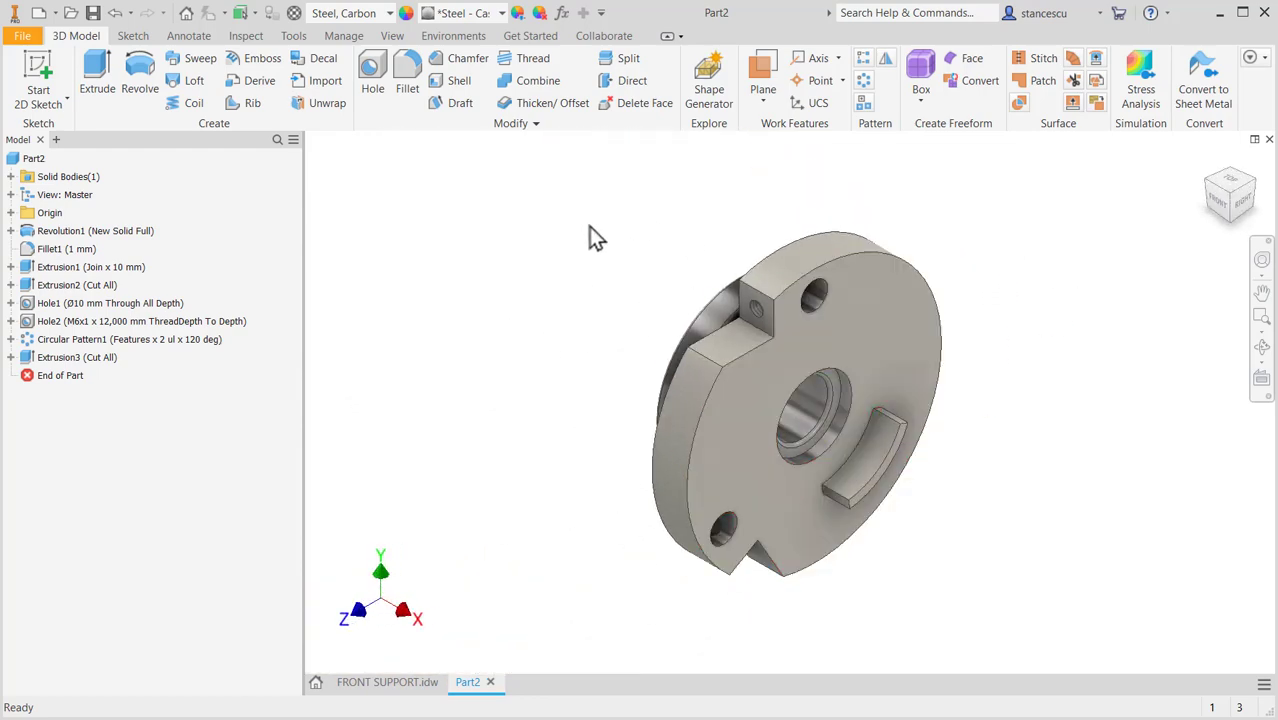
- Calculate the part's mass and other physical properties in its iProperties, and close the dialog
click(14, 159)
right_click(16, 161)
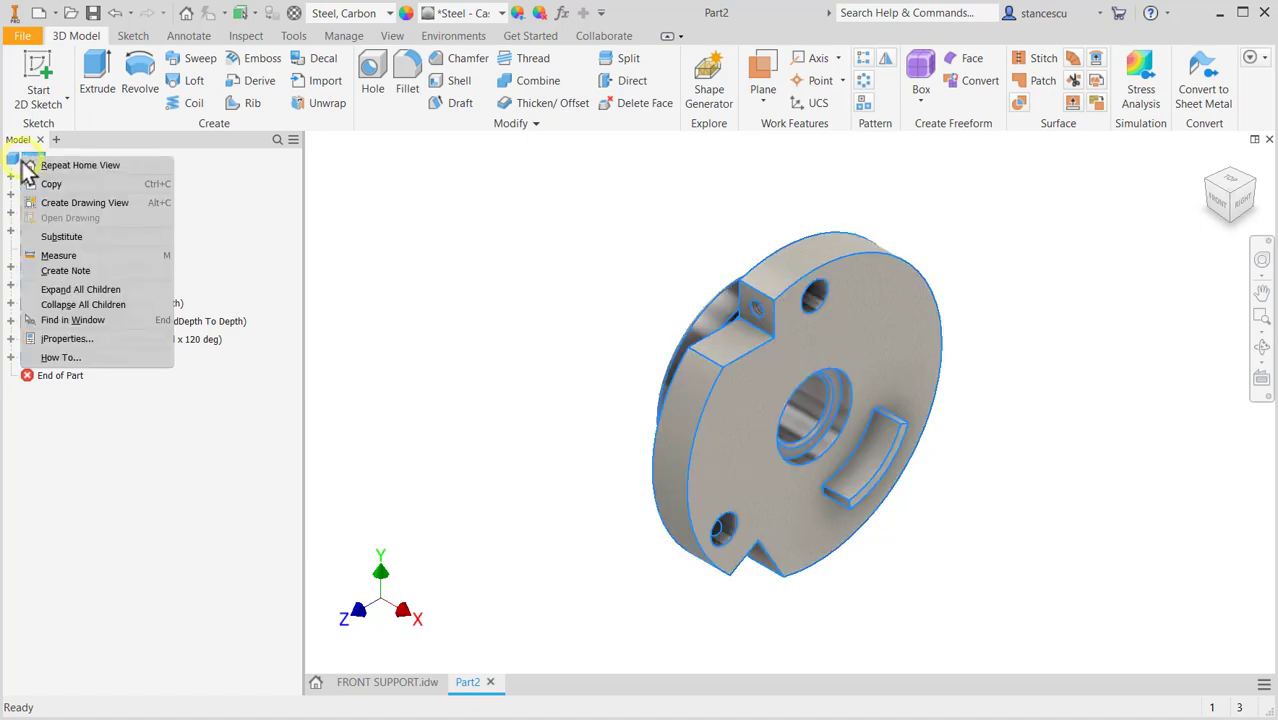
click(76, 338)
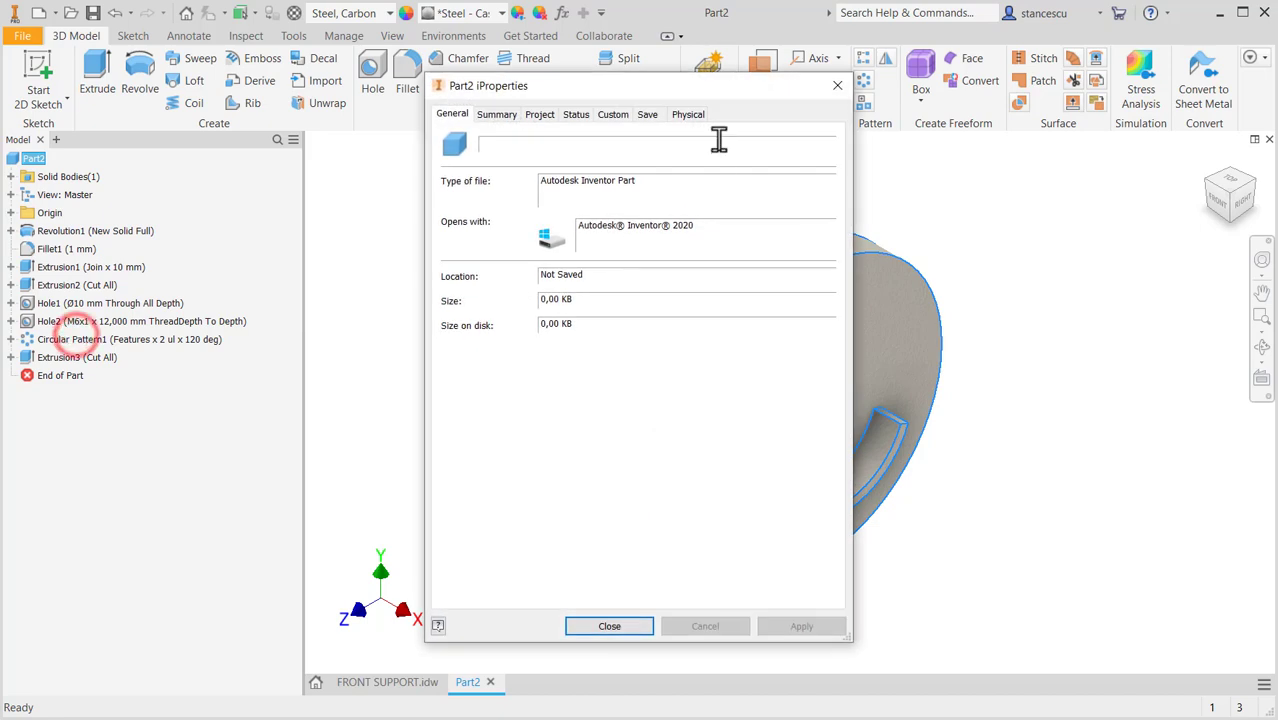
click(688, 114)
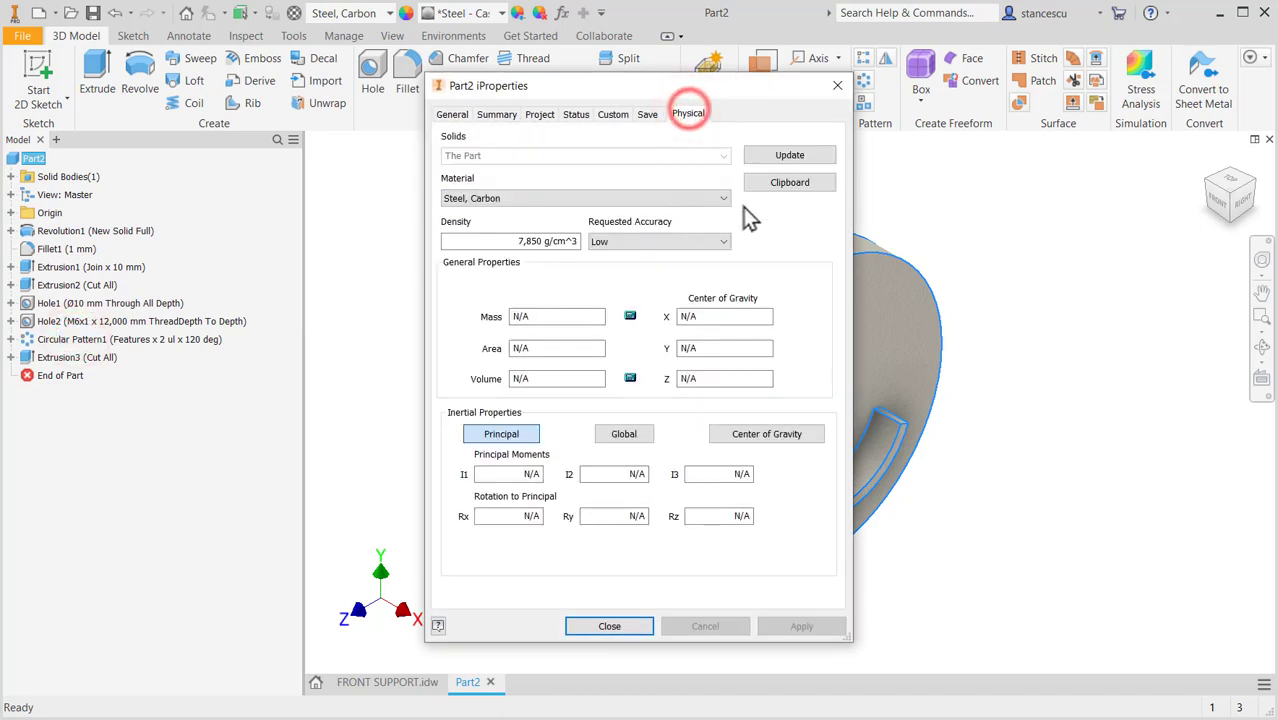
click(786, 156)
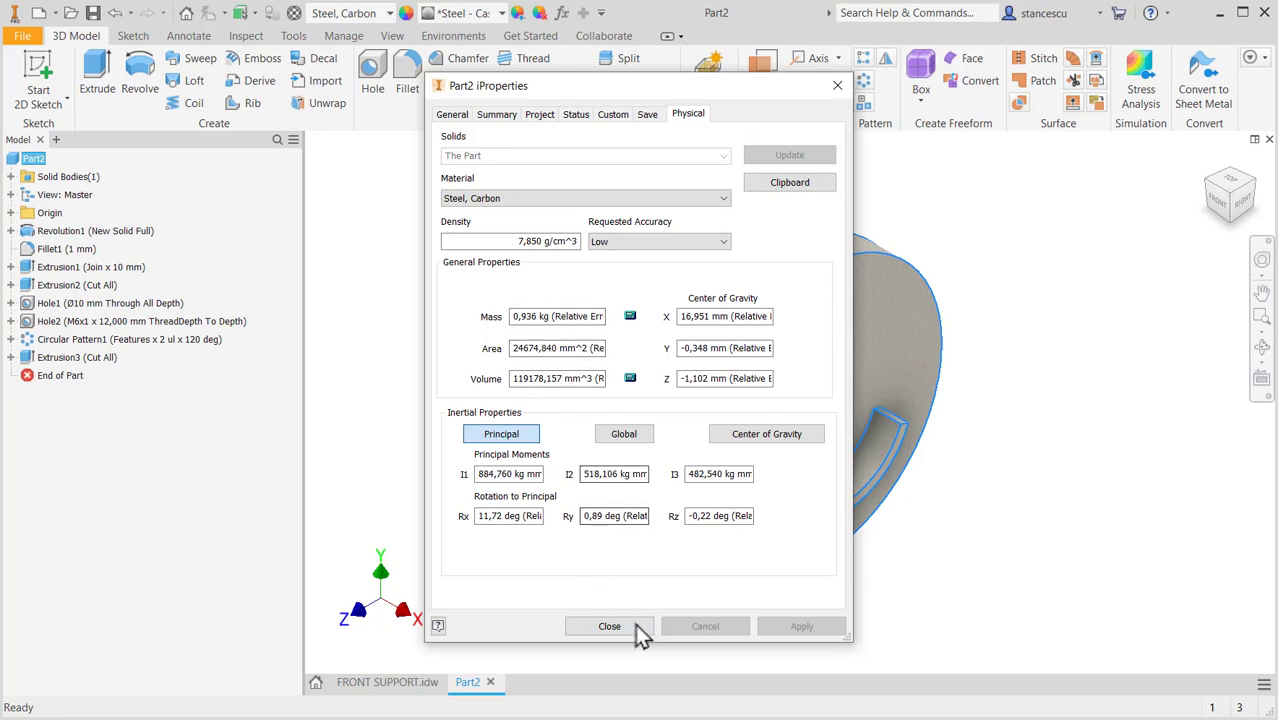
click(635, 628)
click(1030, 324)
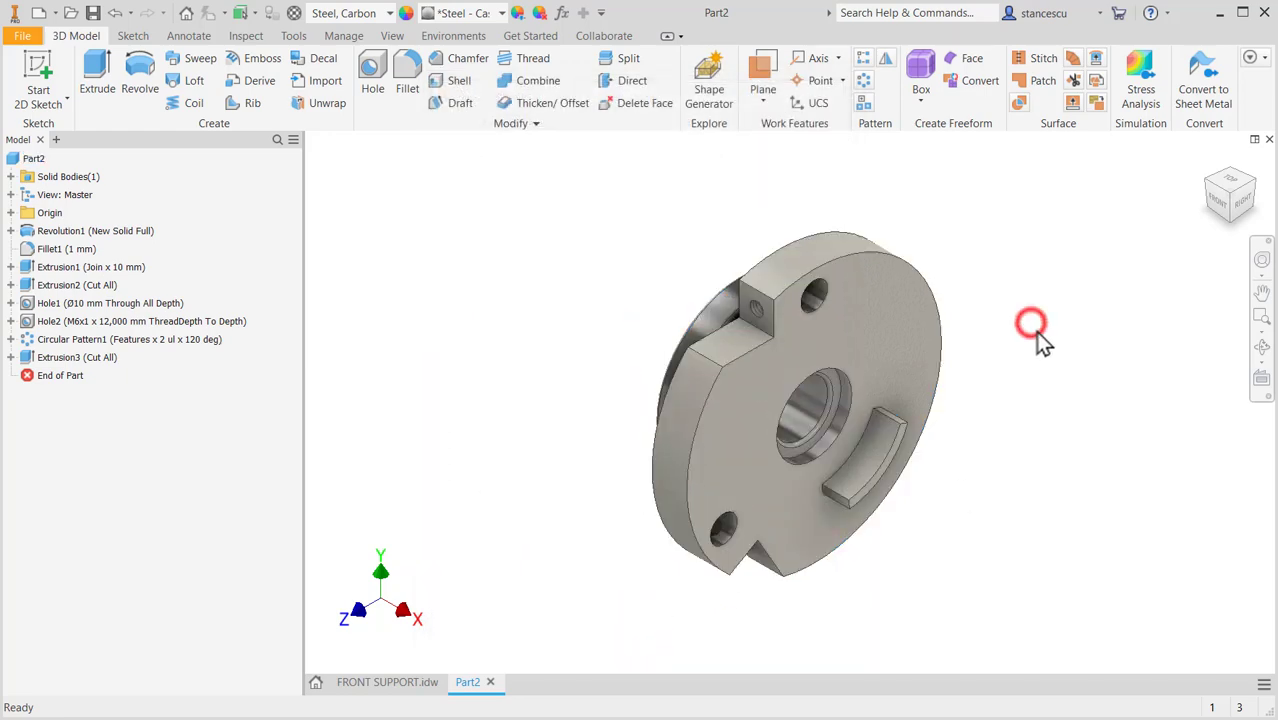